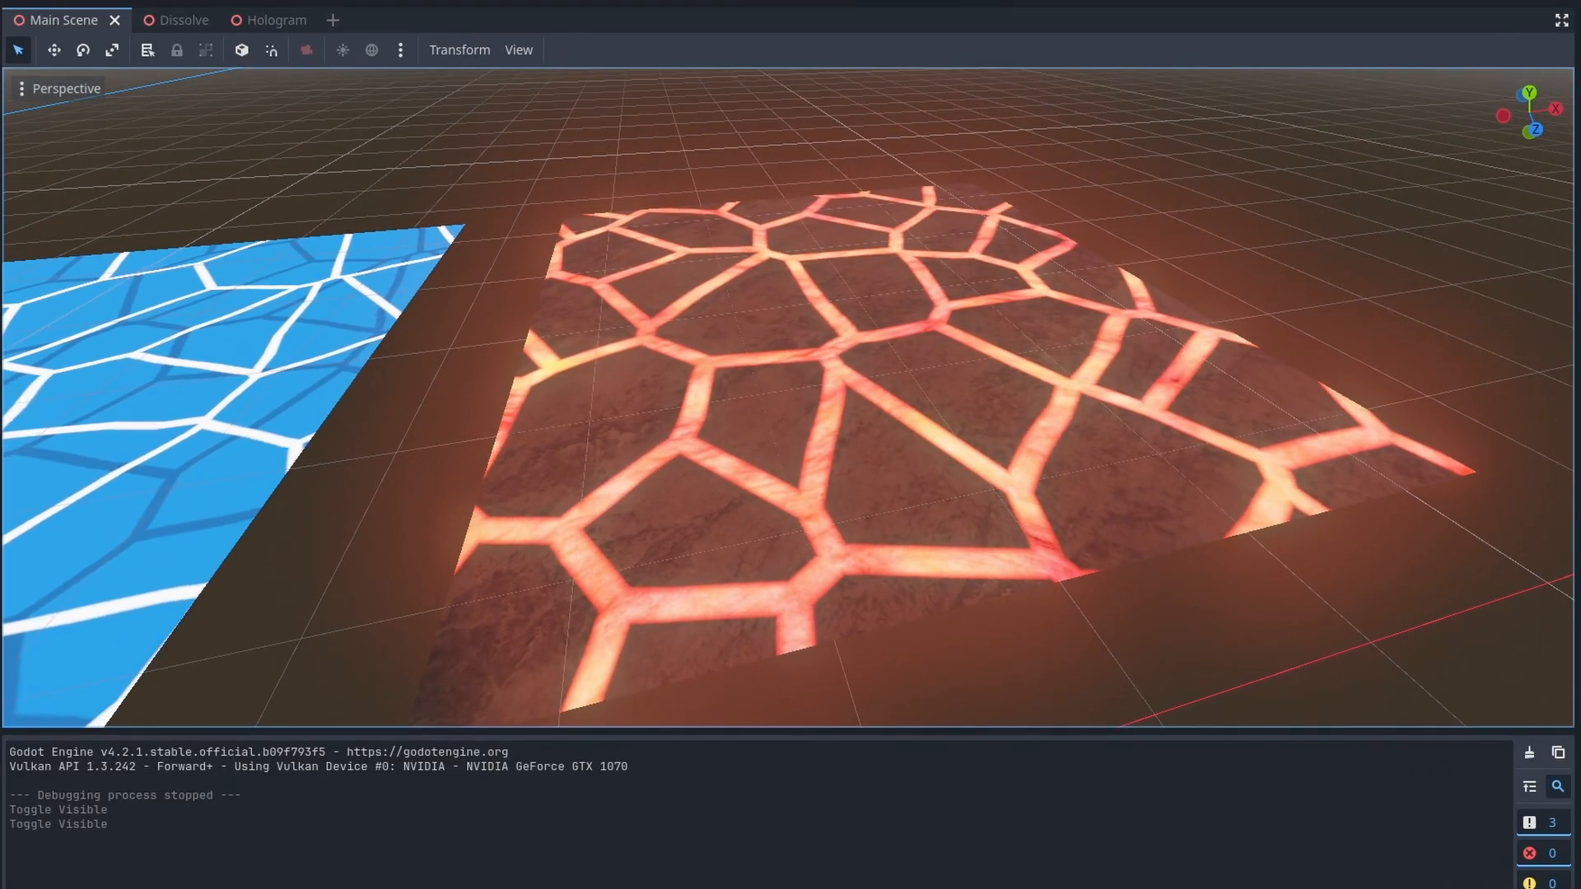
pyautogui.moveTo(791, 395); pyautogui.dragTo(784, 444, button='right')
pyautogui.press('w')
pyautogui.press('s')
pyautogui.press('a')
pyautogui.press('e')
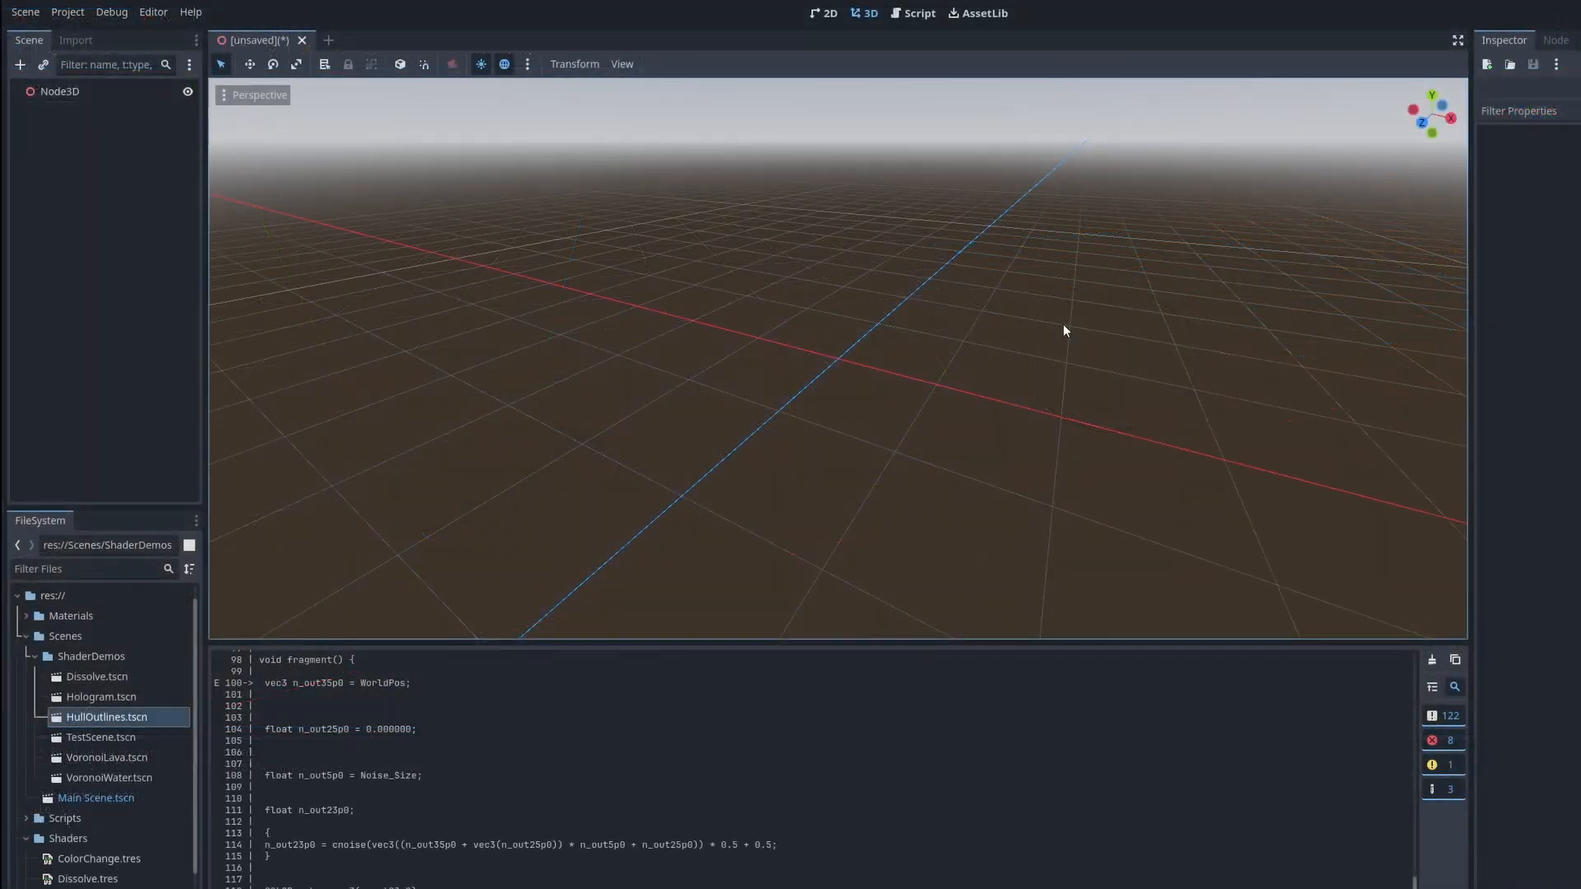
# Step: Try adding a CSGSphere3D node under the Node3D root
pyautogui.rightClick(106, 88)
pyautogui.click(145, 99)
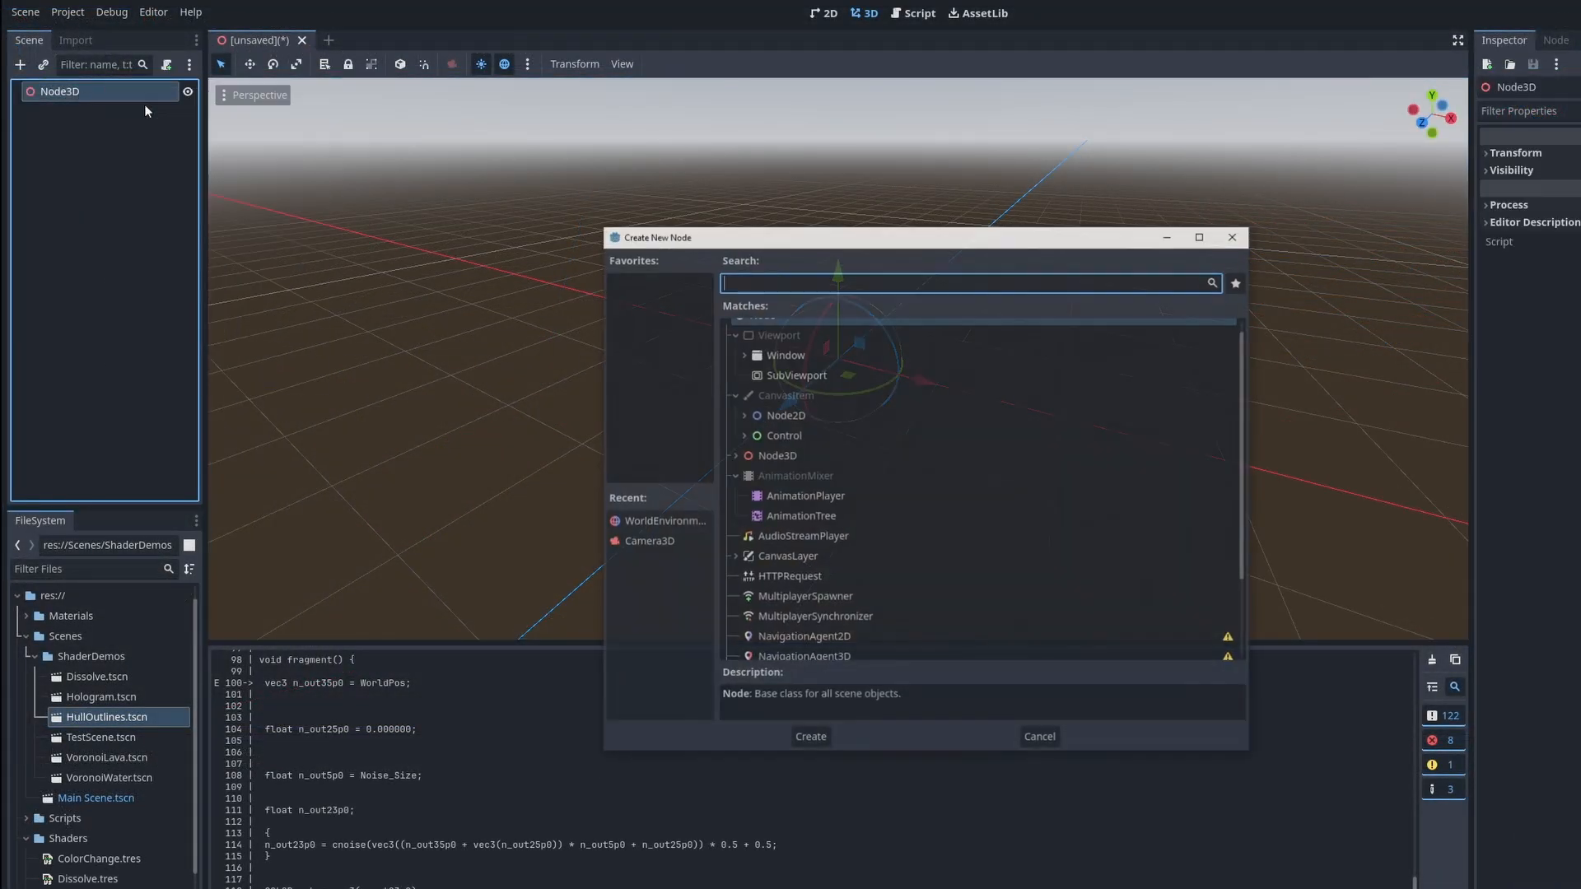
pyautogui.write('sphere')
pyautogui.doubleClick(870, 451)
pyautogui.click(987, 427)
pyautogui.scroll(3, 987, 427)
pyautogui.scroll(-6, 1045, 413)
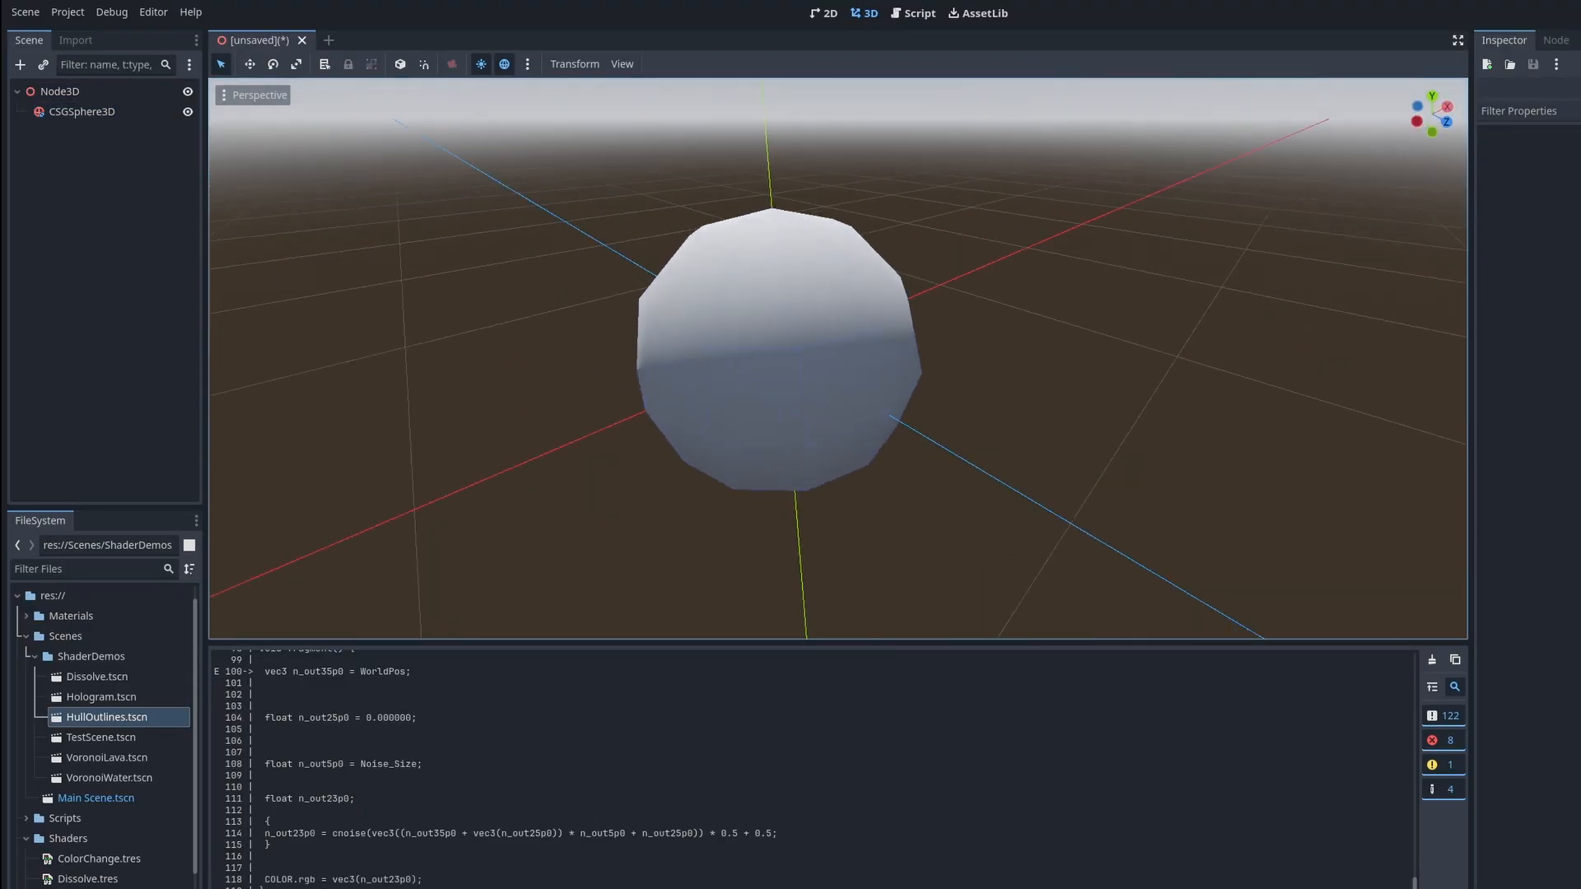
pyautogui.hotkey('ctrl', 'z')
# Step: Add a MeshInstance3D child to the Node3D root and assign it a sphere mesh
pyautogui.hotkey('ctrl', 'a')
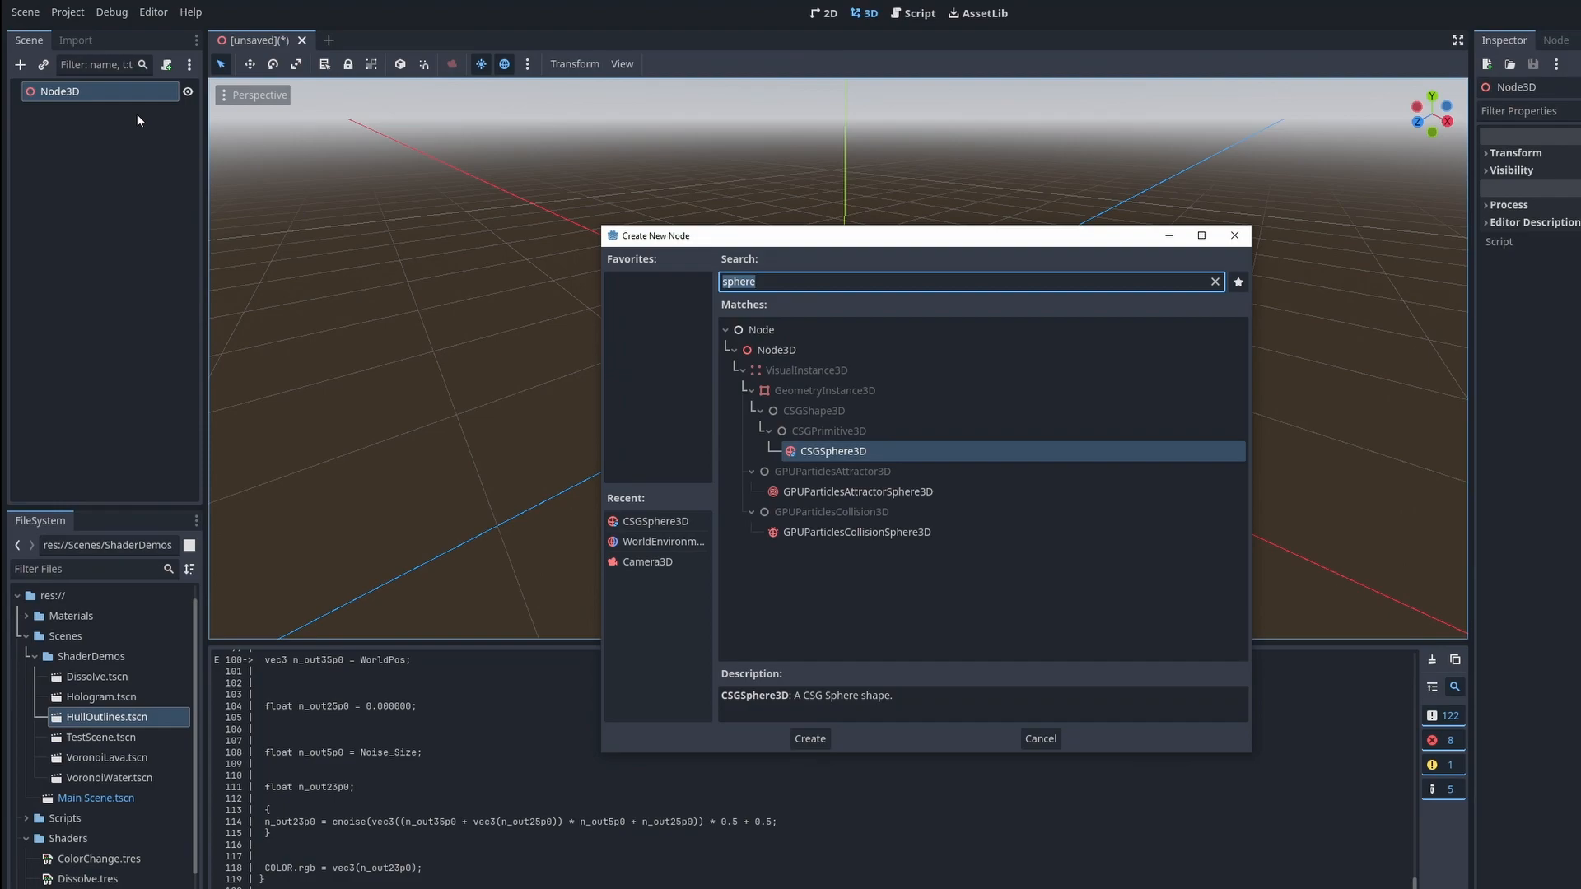
pyautogui.write('mesh')
pyautogui.press('Return')
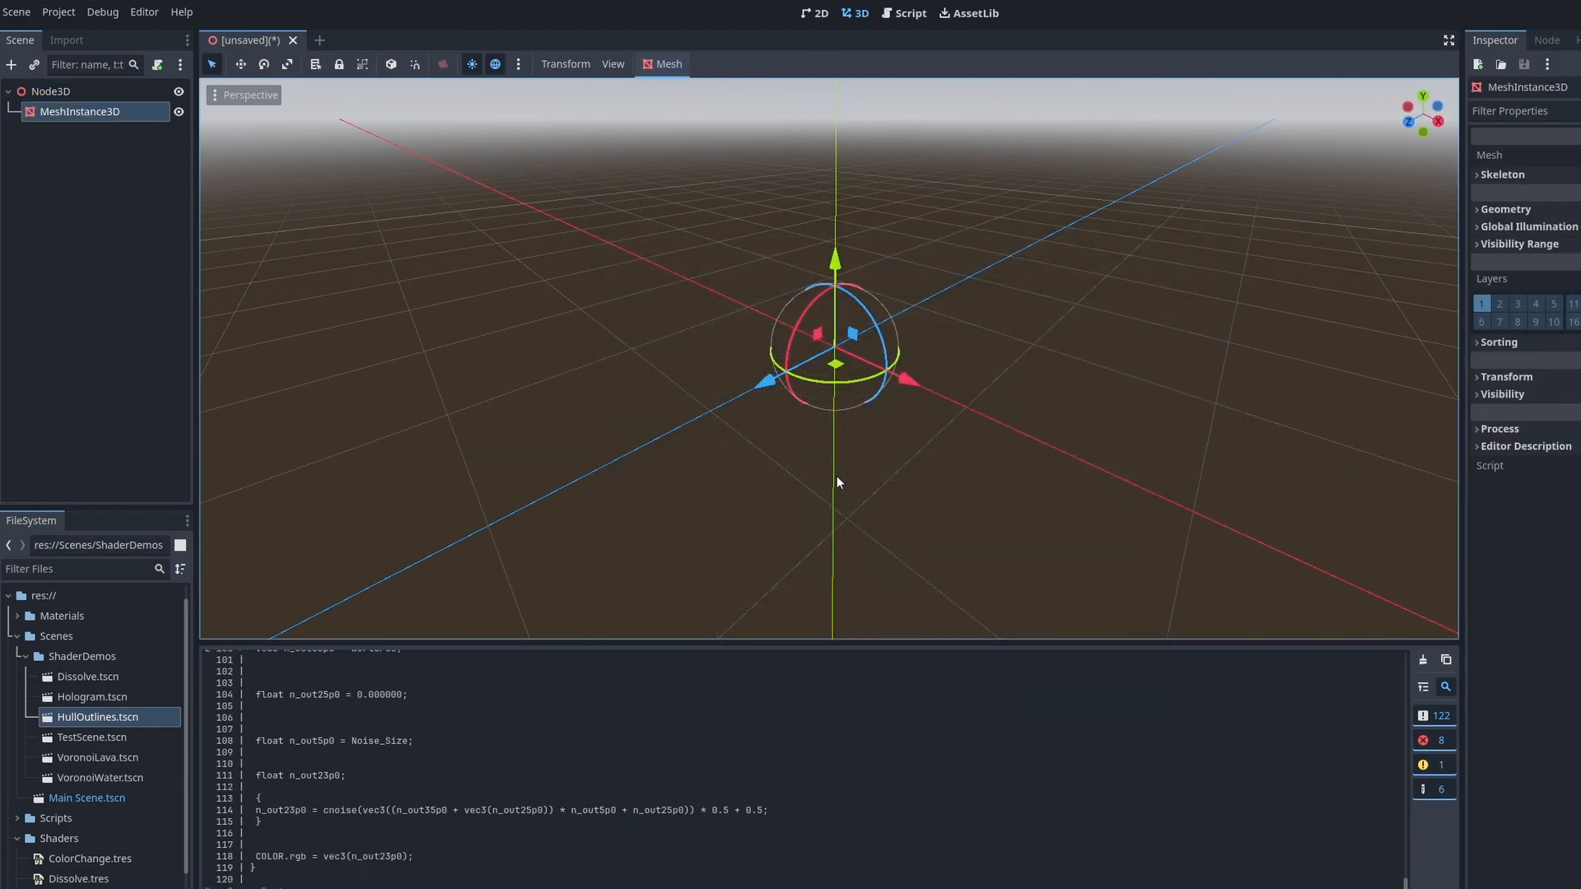
pyautogui.click(1500, 158)
pyautogui.click(1501, 344)
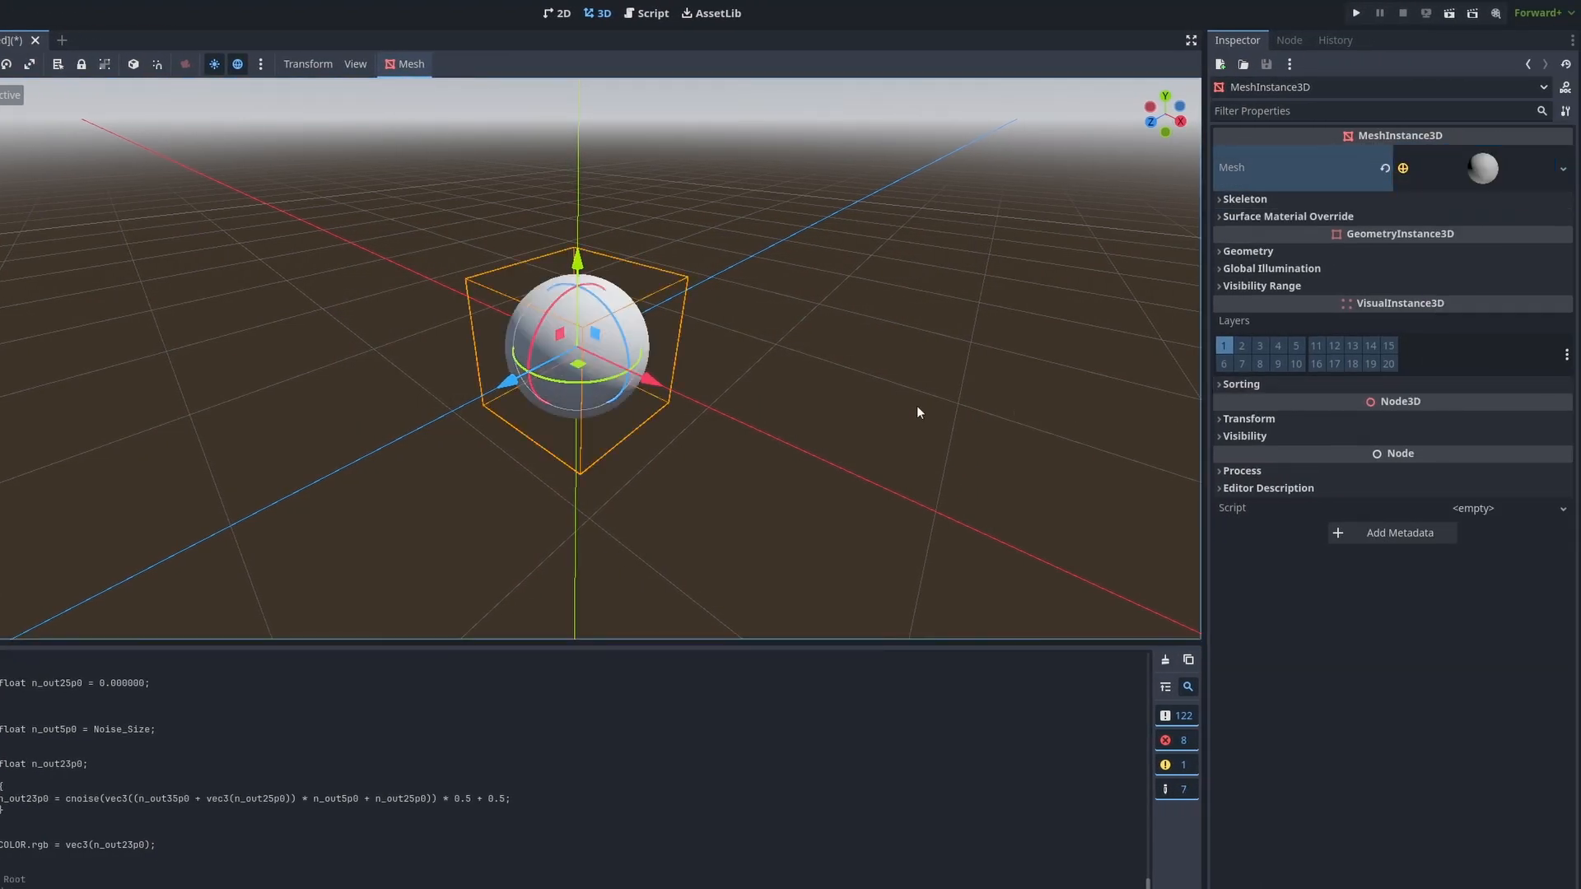
pyautogui.click(916, 410)
pyautogui.moveTo(916, 411)
pyautogui.mouseDown(button='right')
pyautogui.moveTo(898, 412)
pyautogui.moveTo(914, 411)
pyautogui.mouseUp(button='right')
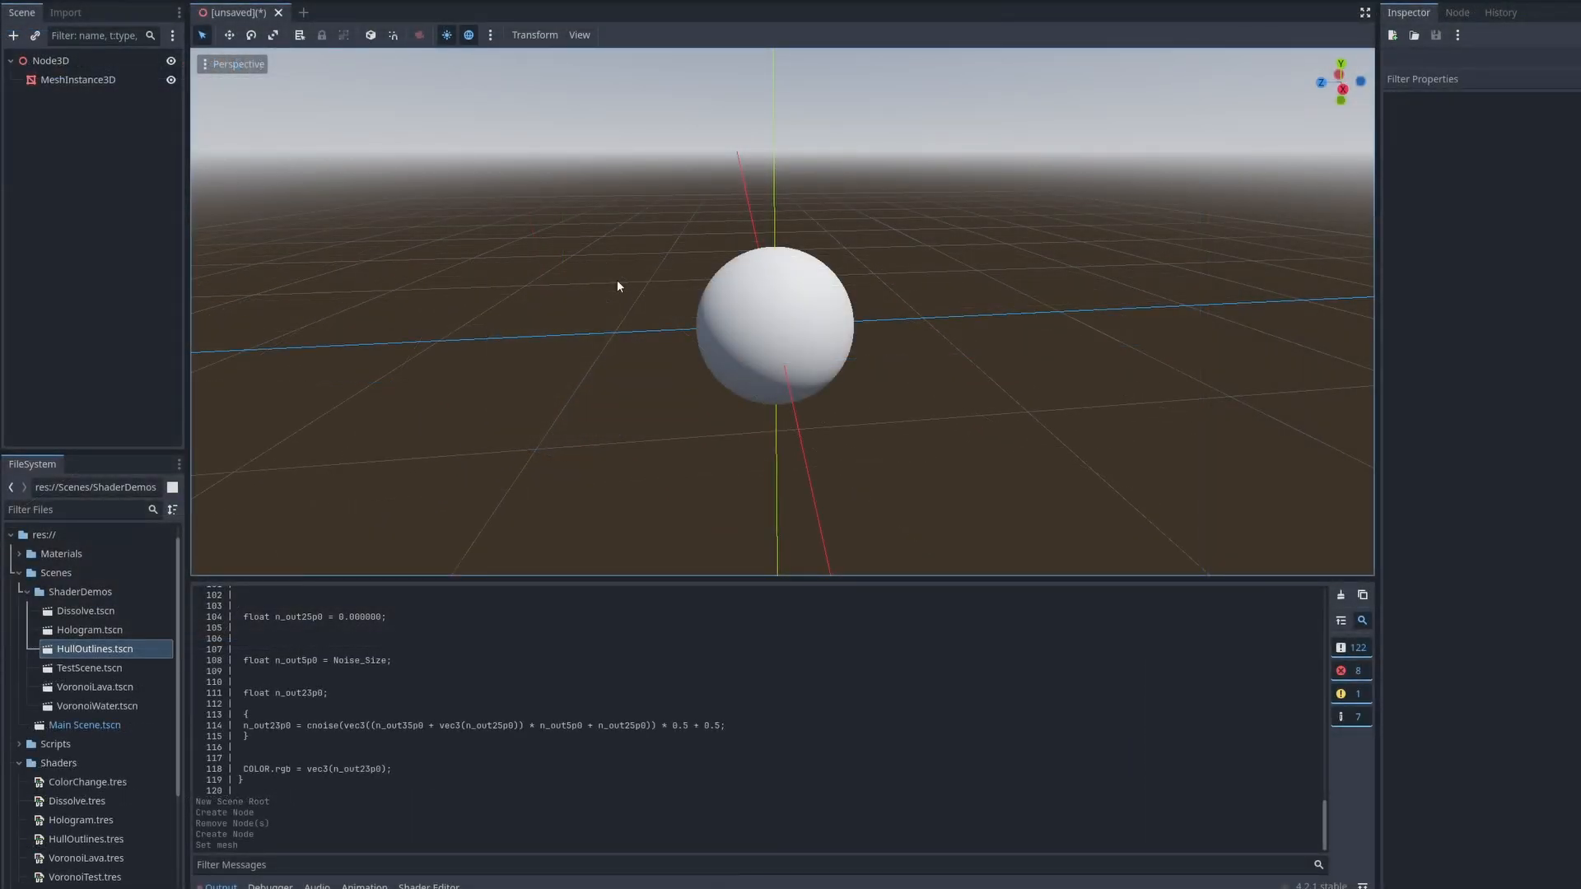
# Step: Save the scene as ExampleScene.tscn in the res://Scenes folder
pyautogui.hotkey('ctrl', 's')
pyautogui.doubleClick(728, 284)
pyautogui.click(689, 643)
pyautogui.moveTo(688, 644); pyautogui.dragTo(601, 640)
pyautogui.press('BackSpace')
pyautogui.press('Delete')
pyautogui.write('Example')
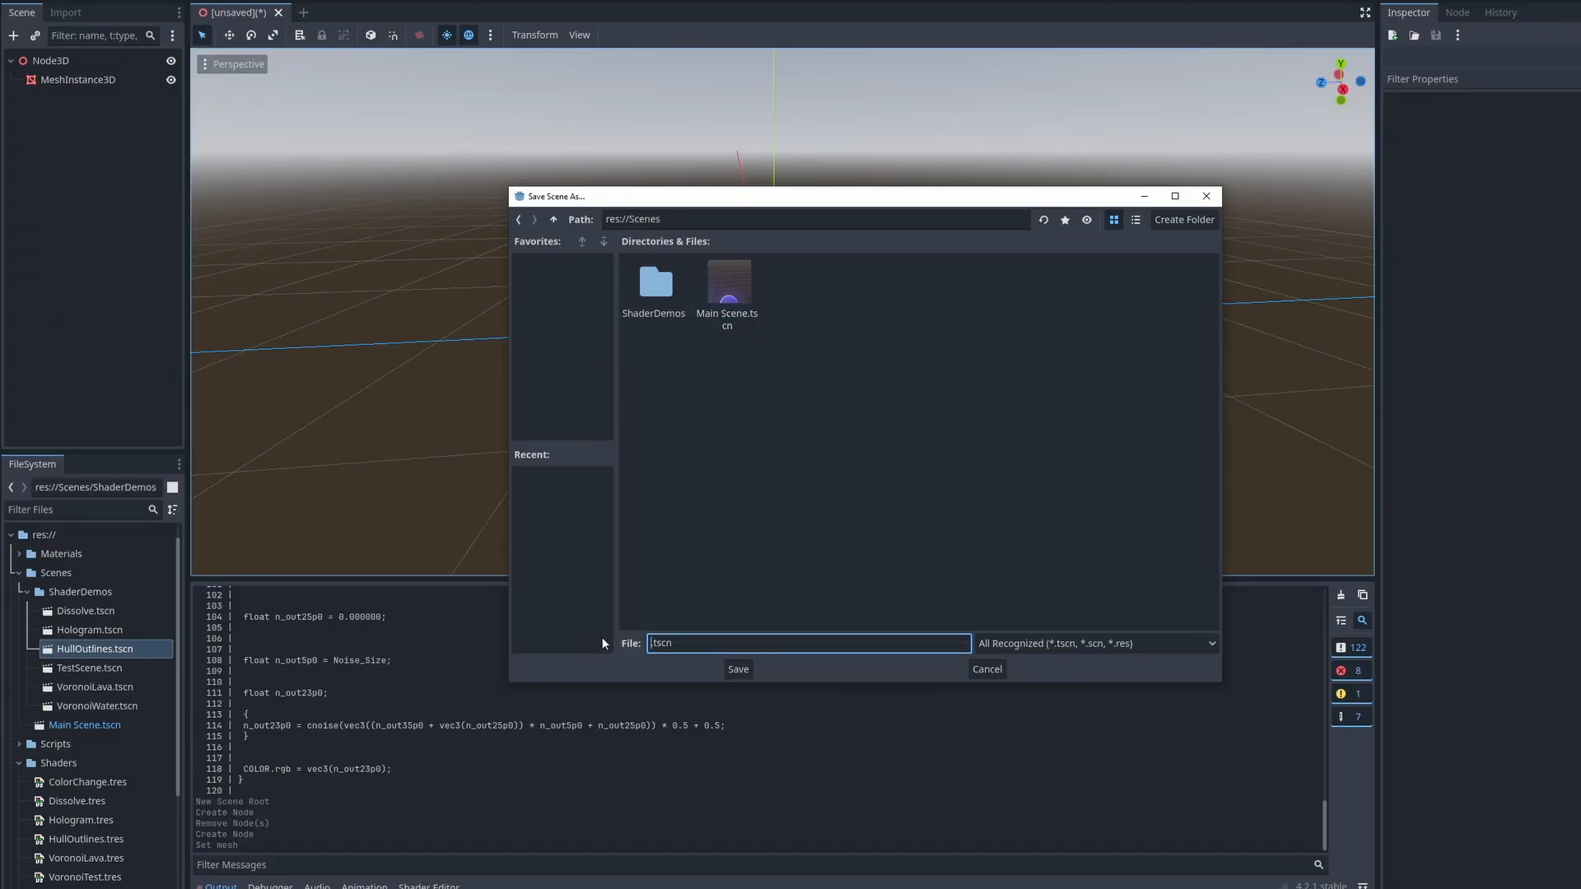
pyautogui.write('Scene')
pyautogui.press('Return')
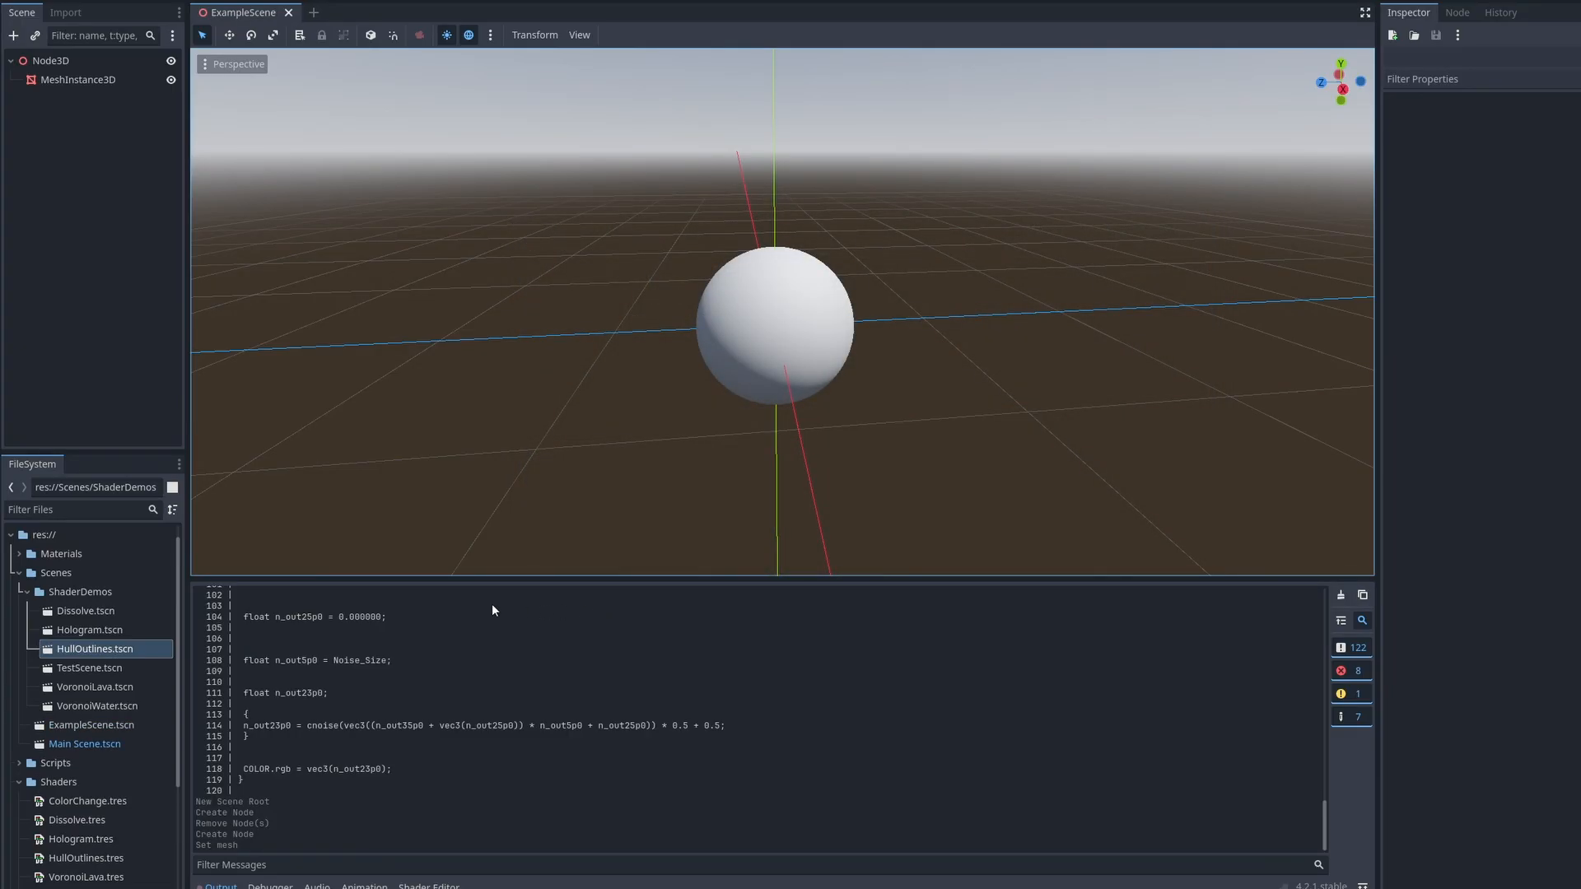
# Step: Open Main Scene.tscn and instantiate ExampleScene.tscn in its node tree
pyautogui.click(64, 572)
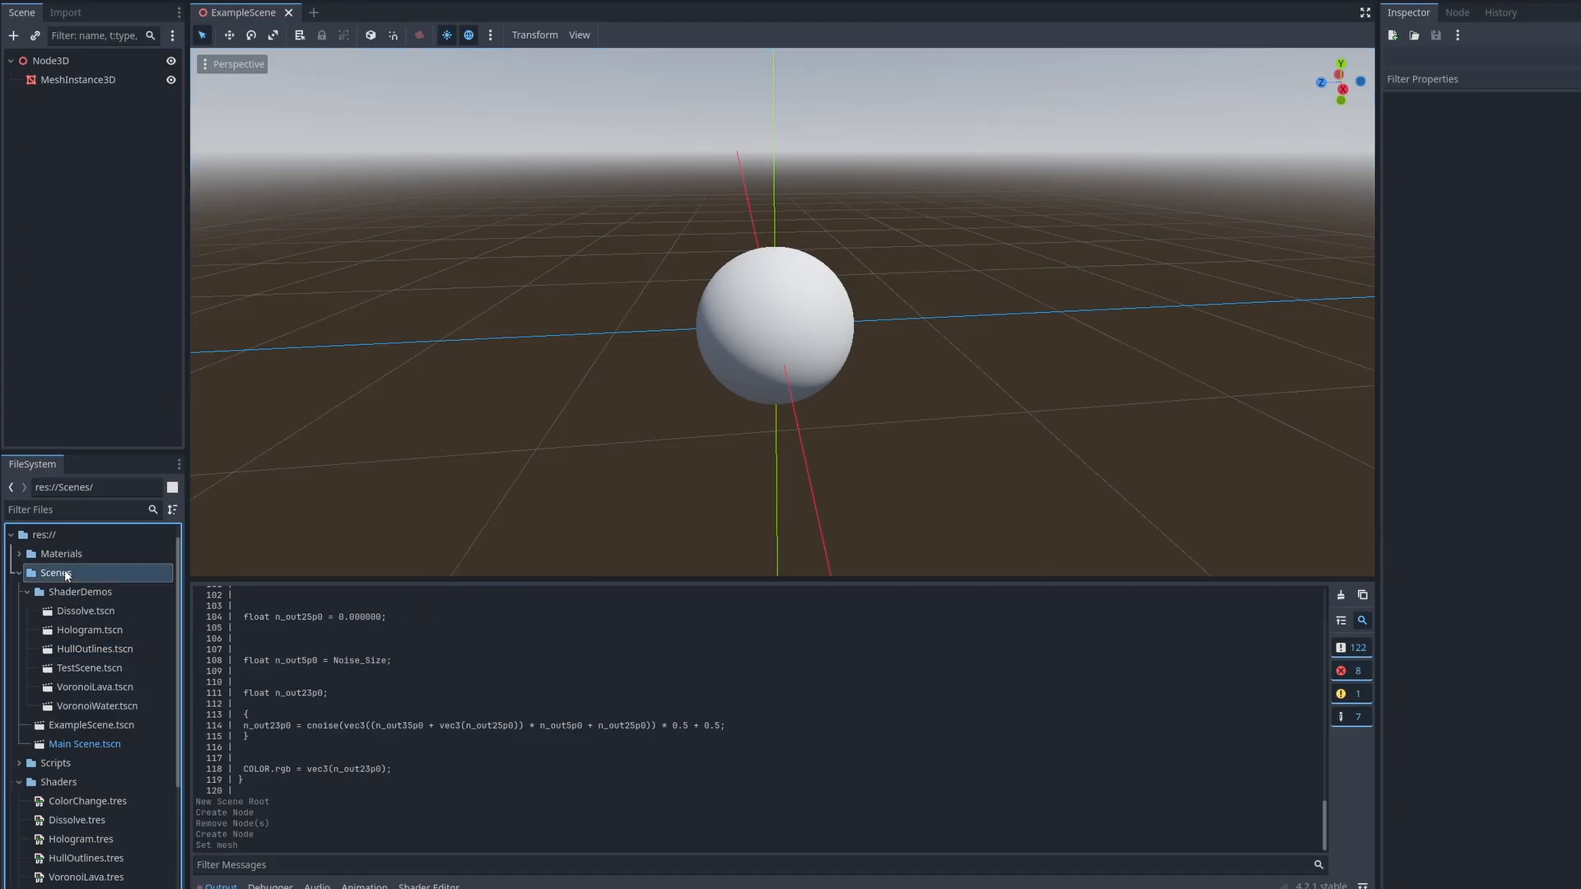
pyautogui.doubleClick(104, 743)
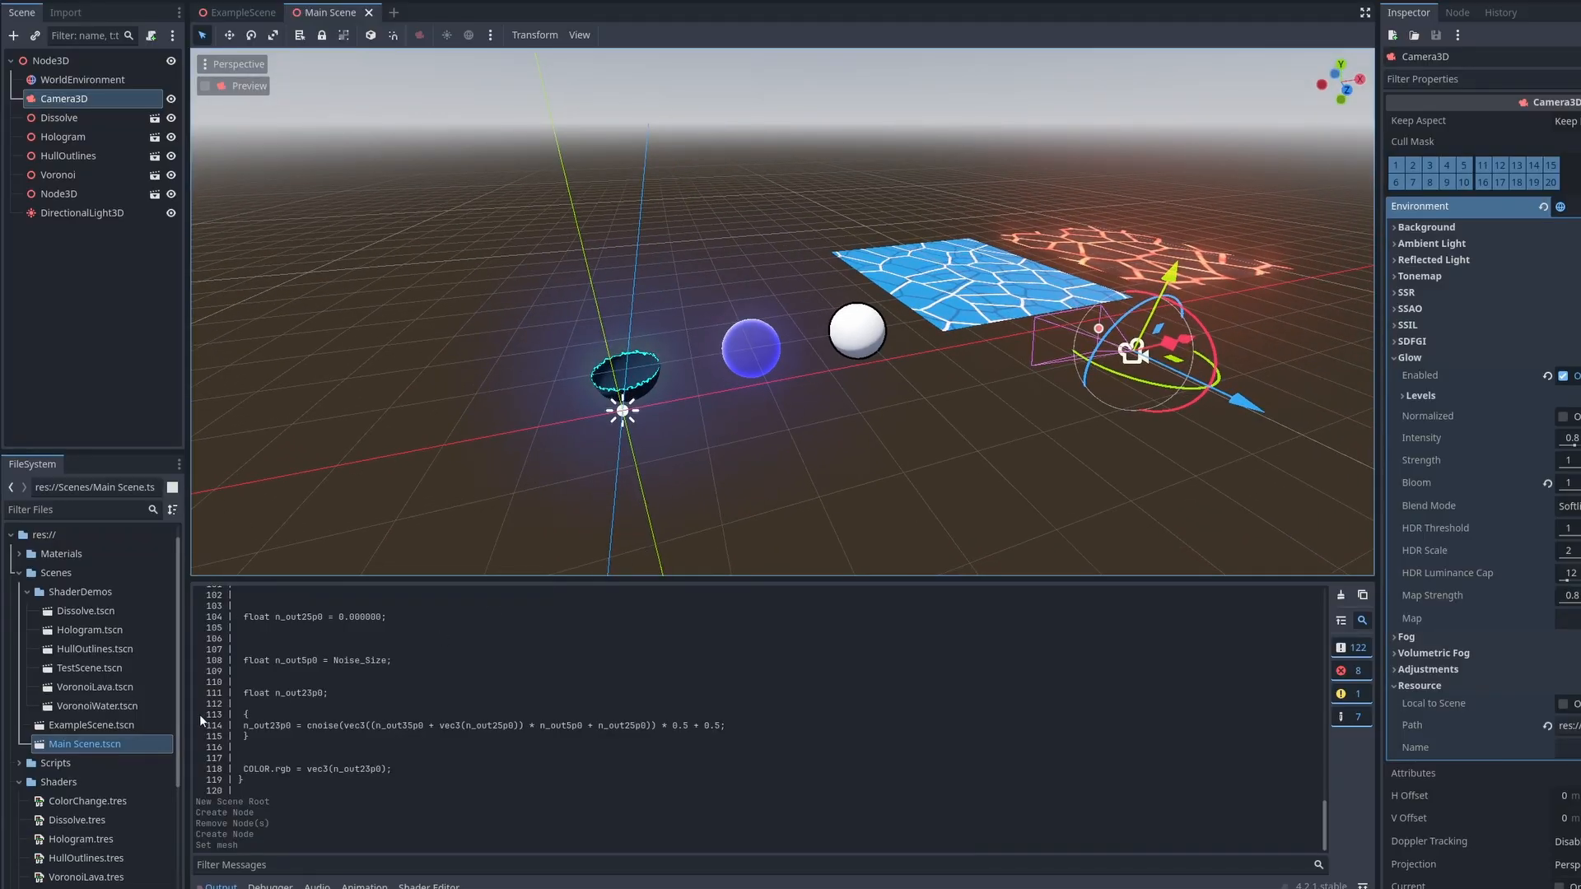
pyautogui.moveTo(122, 728); pyautogui.dragTo(81, 247)
pyautogui.moveTo(91, 724); pyautogui.dragTo(71, 213)
pyautogui.click(96, 214)
# Step: Examine the shader demo objects in the main scene, including the Voronoi water and lava planes
pyautogui.moveTo(527, 297); pyautogui.dragTo(247, 354, button='right')
pyautogui.press('w')
pyautogui.press('d')
pyautogui.scroll(-3, 782, 311)
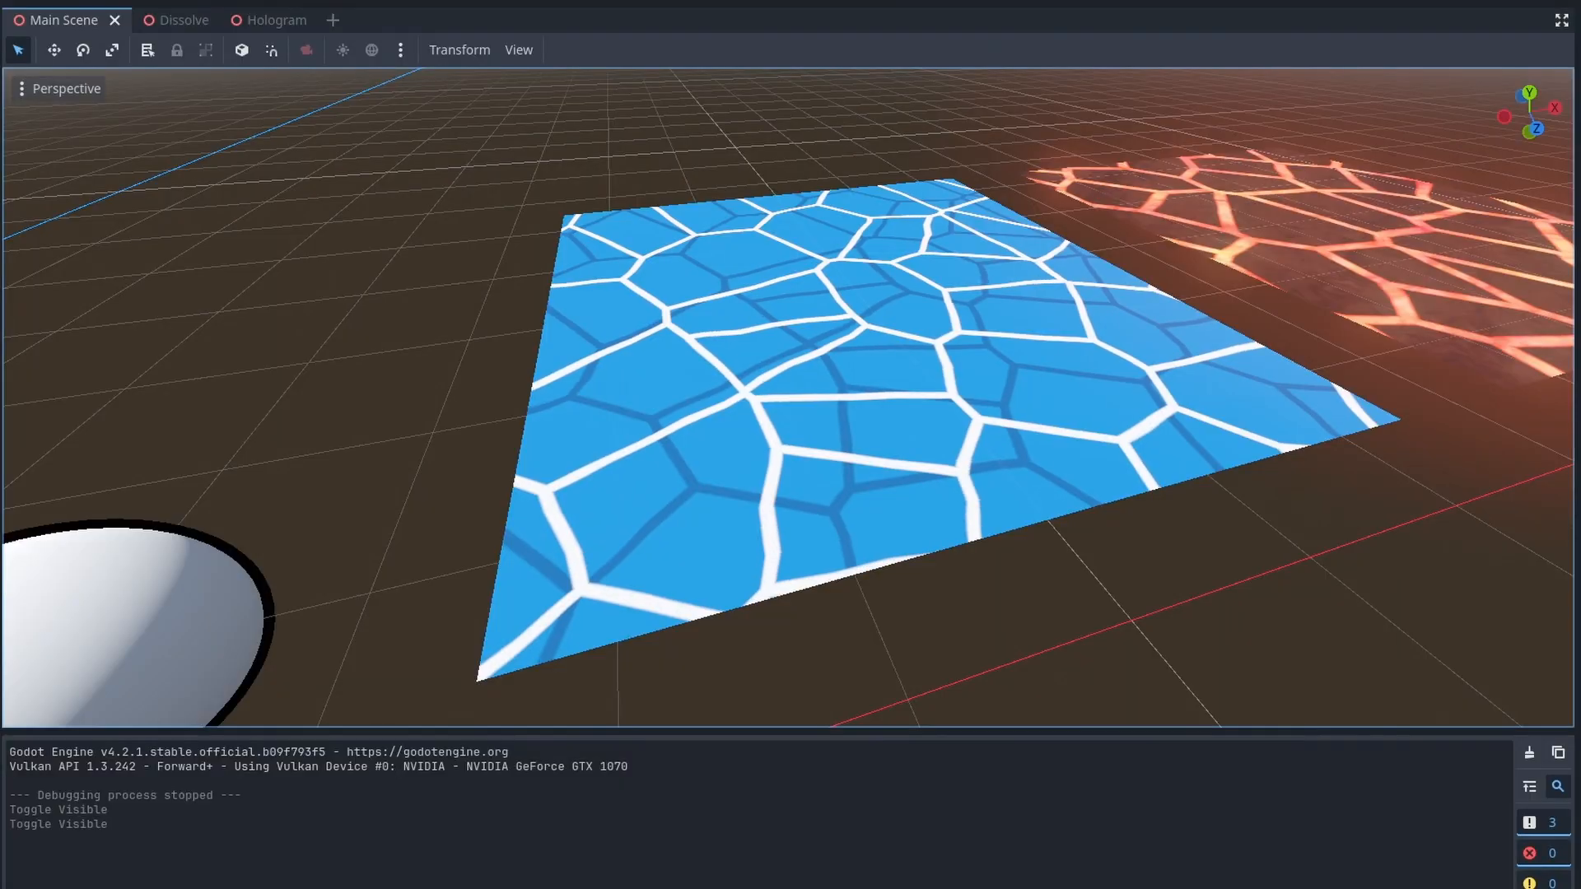
pyautogui.press('w')
pyautogui.moveTo(788, 397); pyautogui.dragTo(1074, 584, button='right')
pyautogui.press('d')
pyautogui.press('w')
pyautogui.press('s')
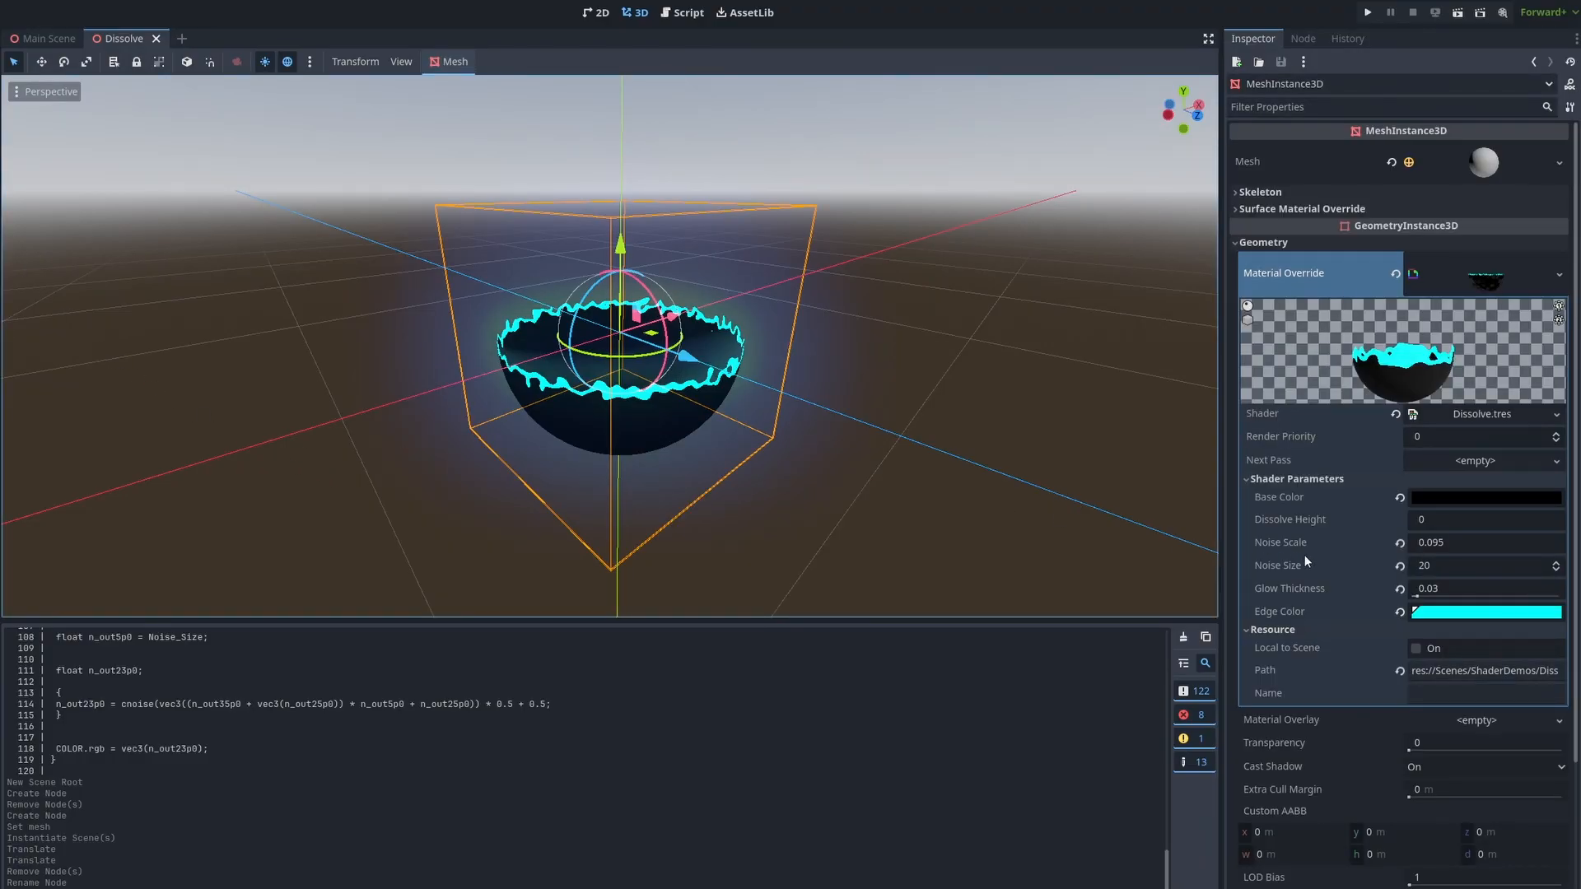
# Step: Raise the Dissolve Height shader parameter of the existing dissolve mesh
pyautogui.moveTo(1436, 518)
pyautogui.mouseDown()
pyautogui.moveTo(1515, 519)
pyautogui.moveTo(1400, 519)
pyautogui.moveTo(1461, 519)
pyautogui.mouseUp()
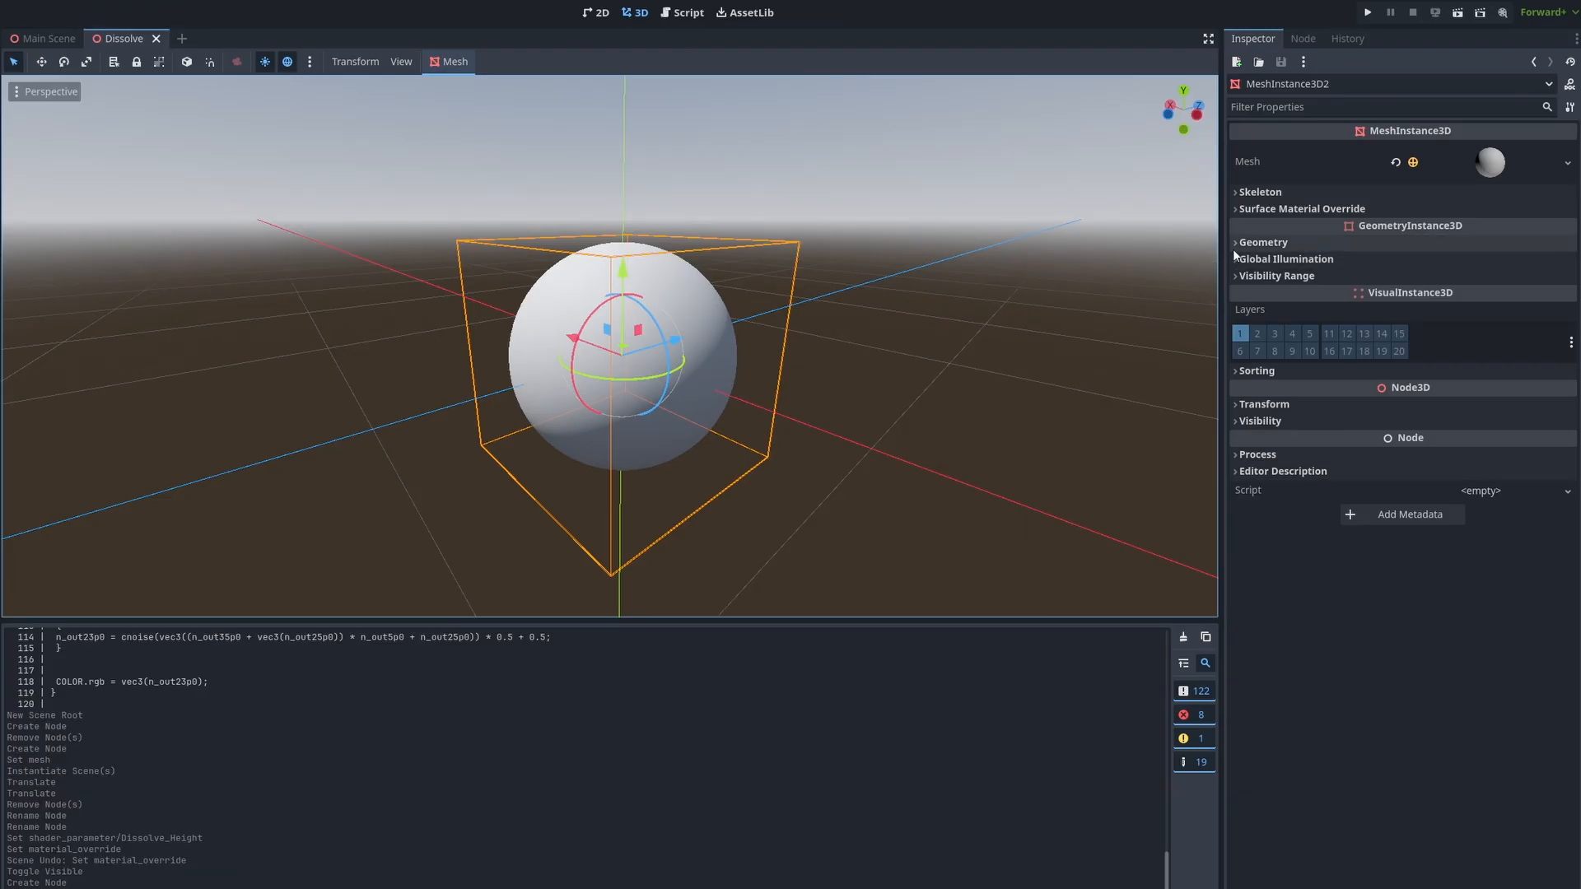
# Step: Give MeshInstance3D2 a new ShaderMaterial as its geometry material override and expand the material's properties
pyautogui.click(1238, 242)
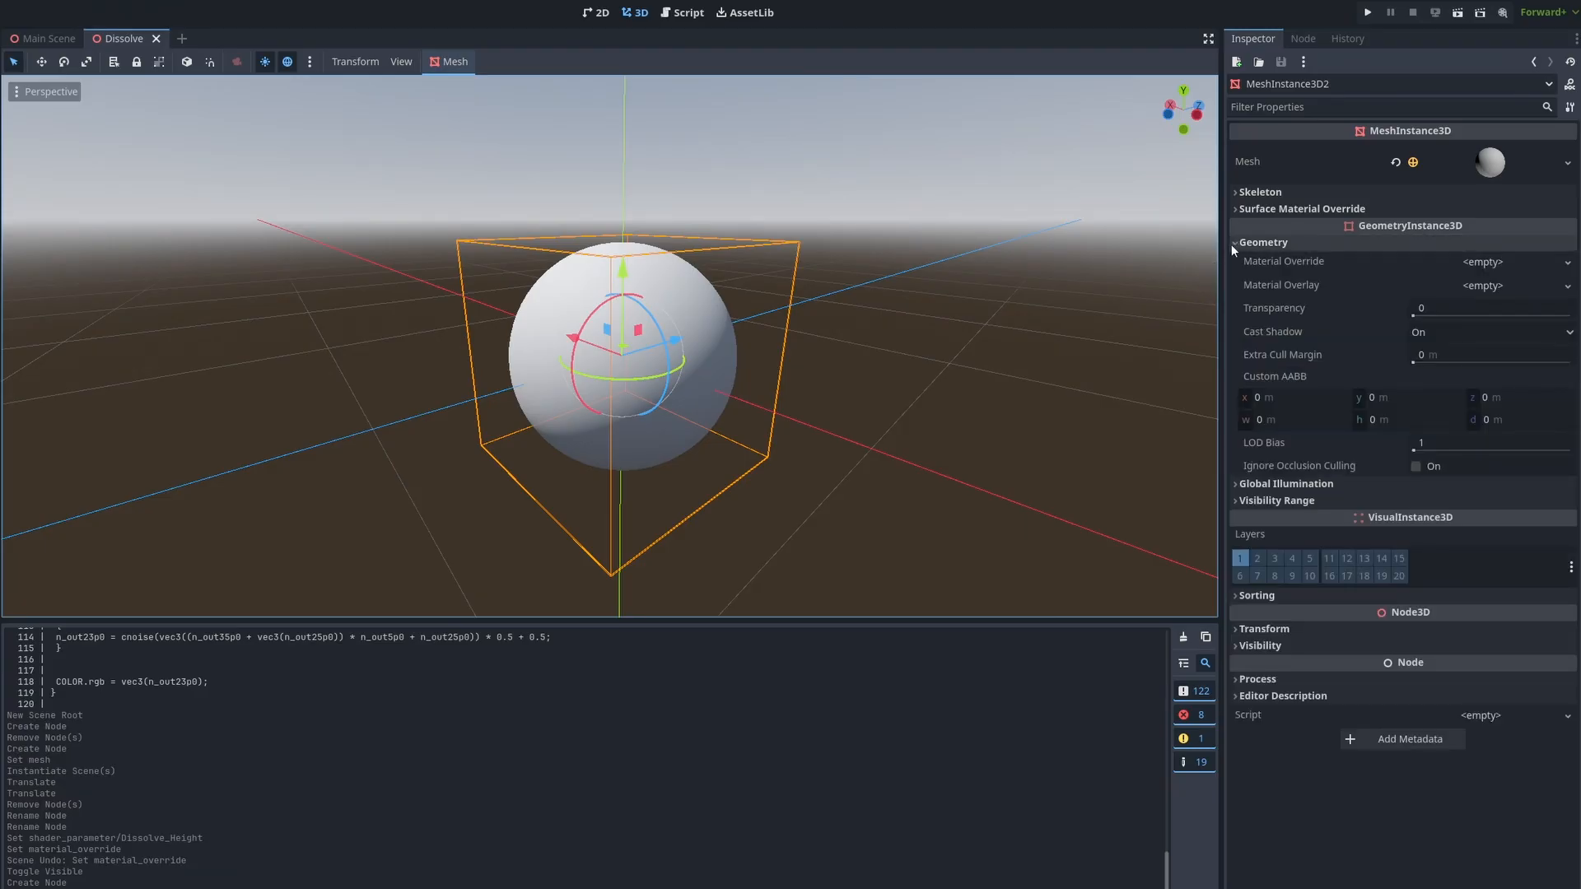
pyautogui.click(1568, 263)
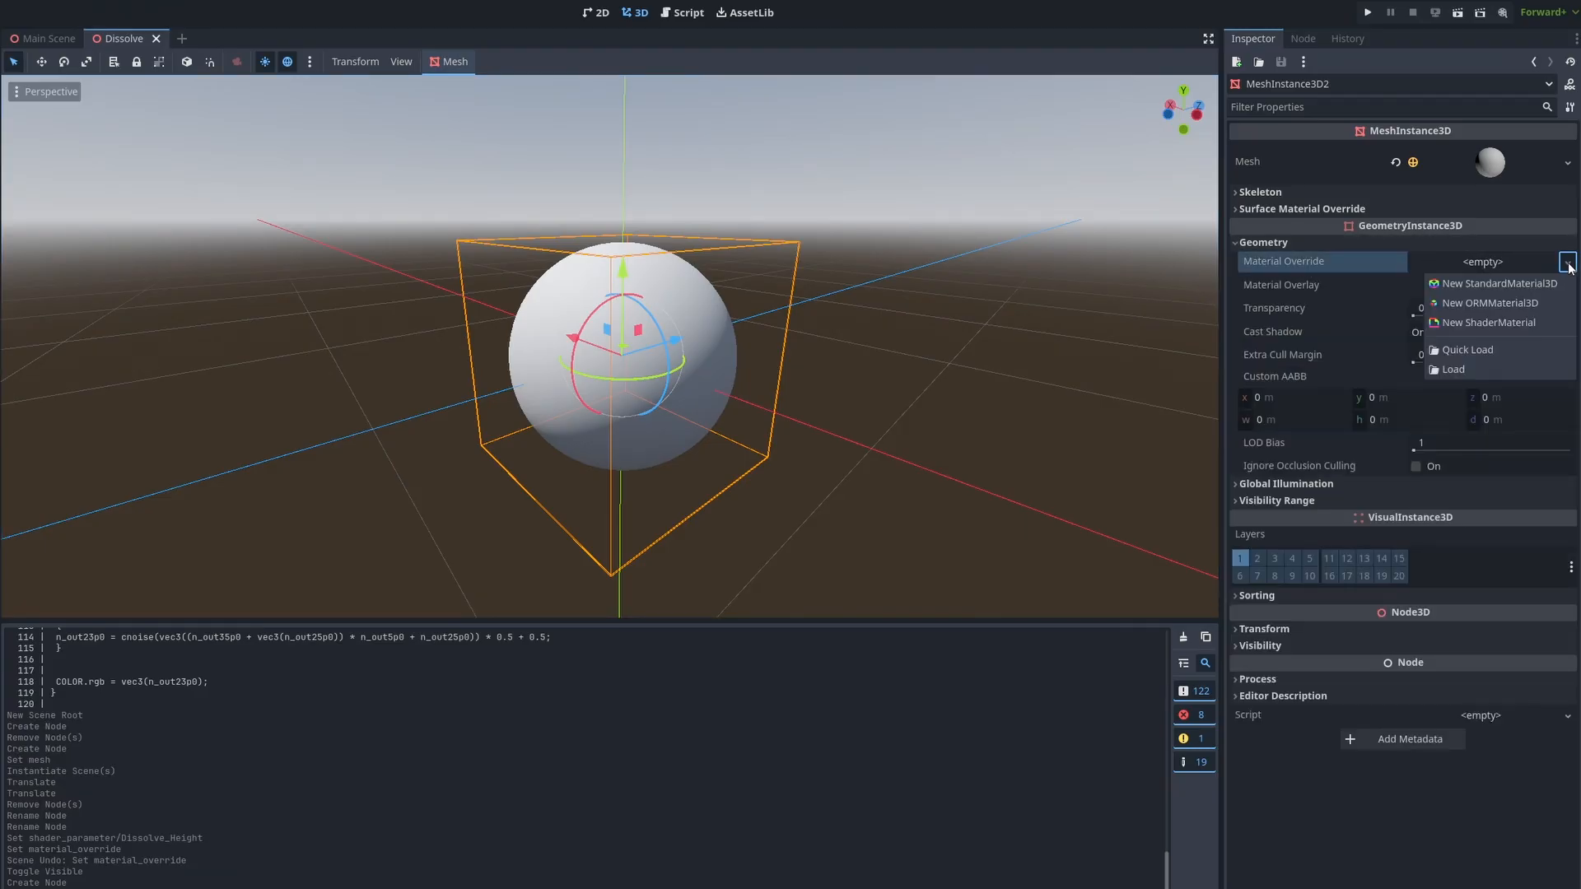
pyautogui.click(1505, 322)
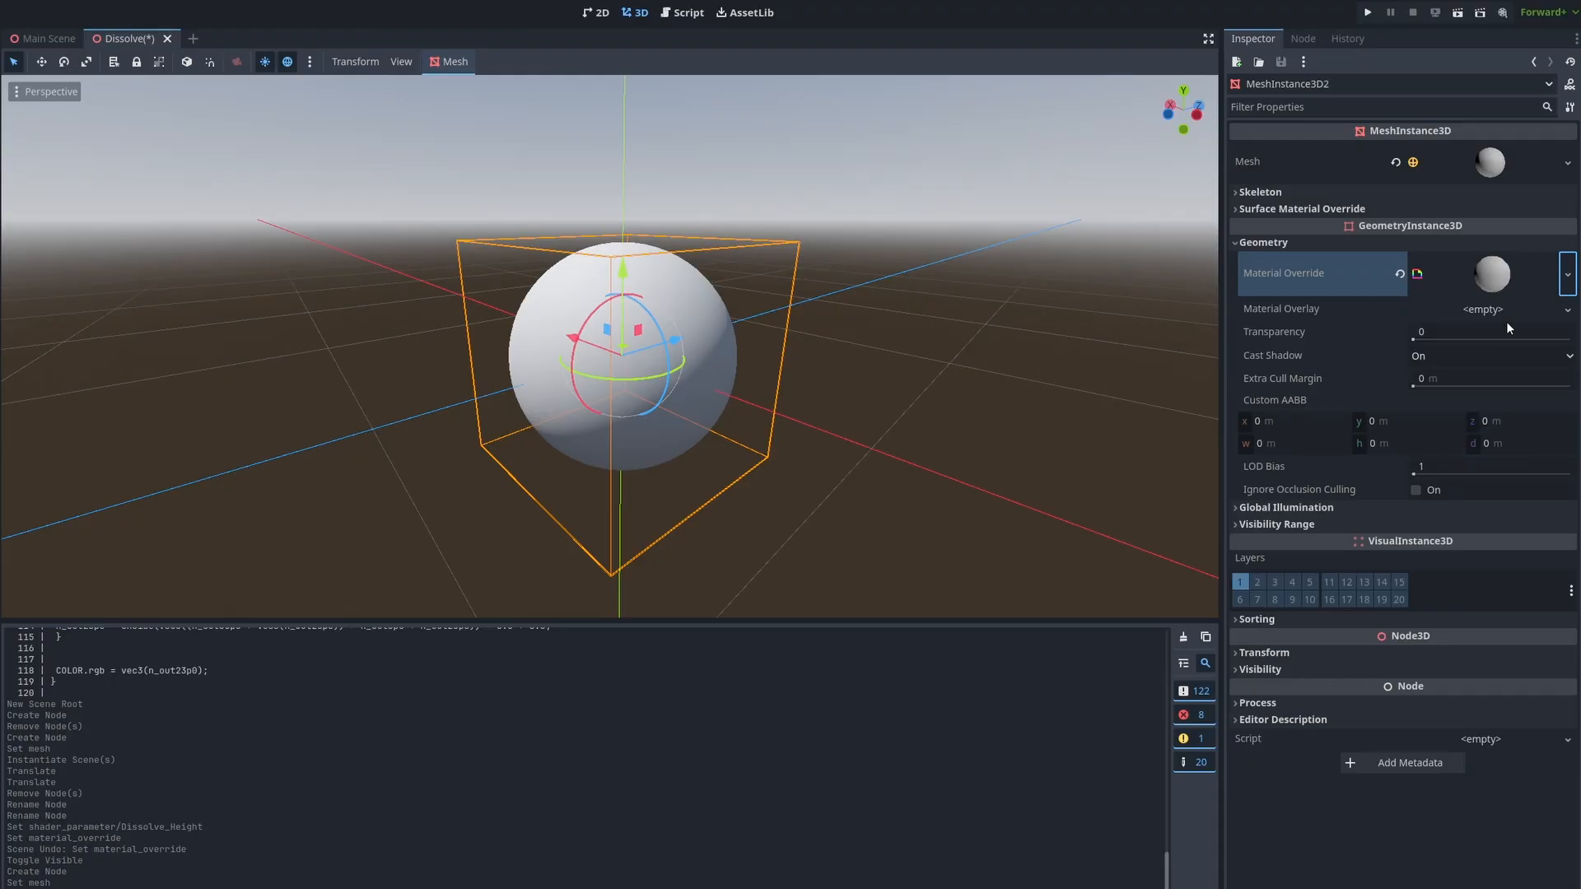
pyautogui.click(1504, 285)
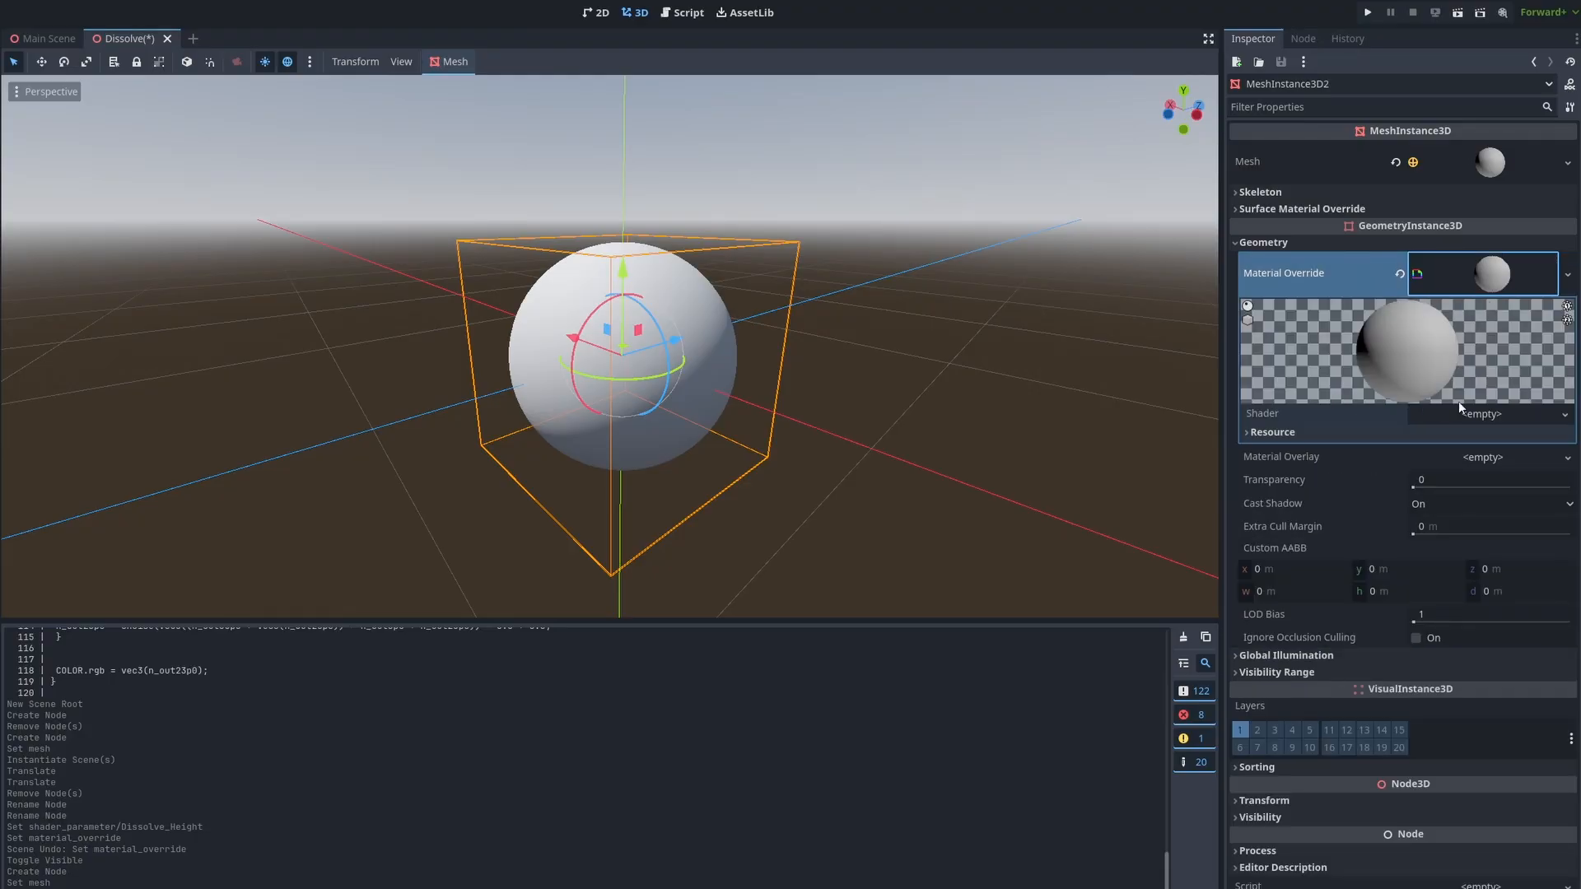
# Step: Create a Spatial VisualShader named Dissolve for the material and enlarge the shader graph area with room beside the Output node
pyautogui.click(1563, 415)
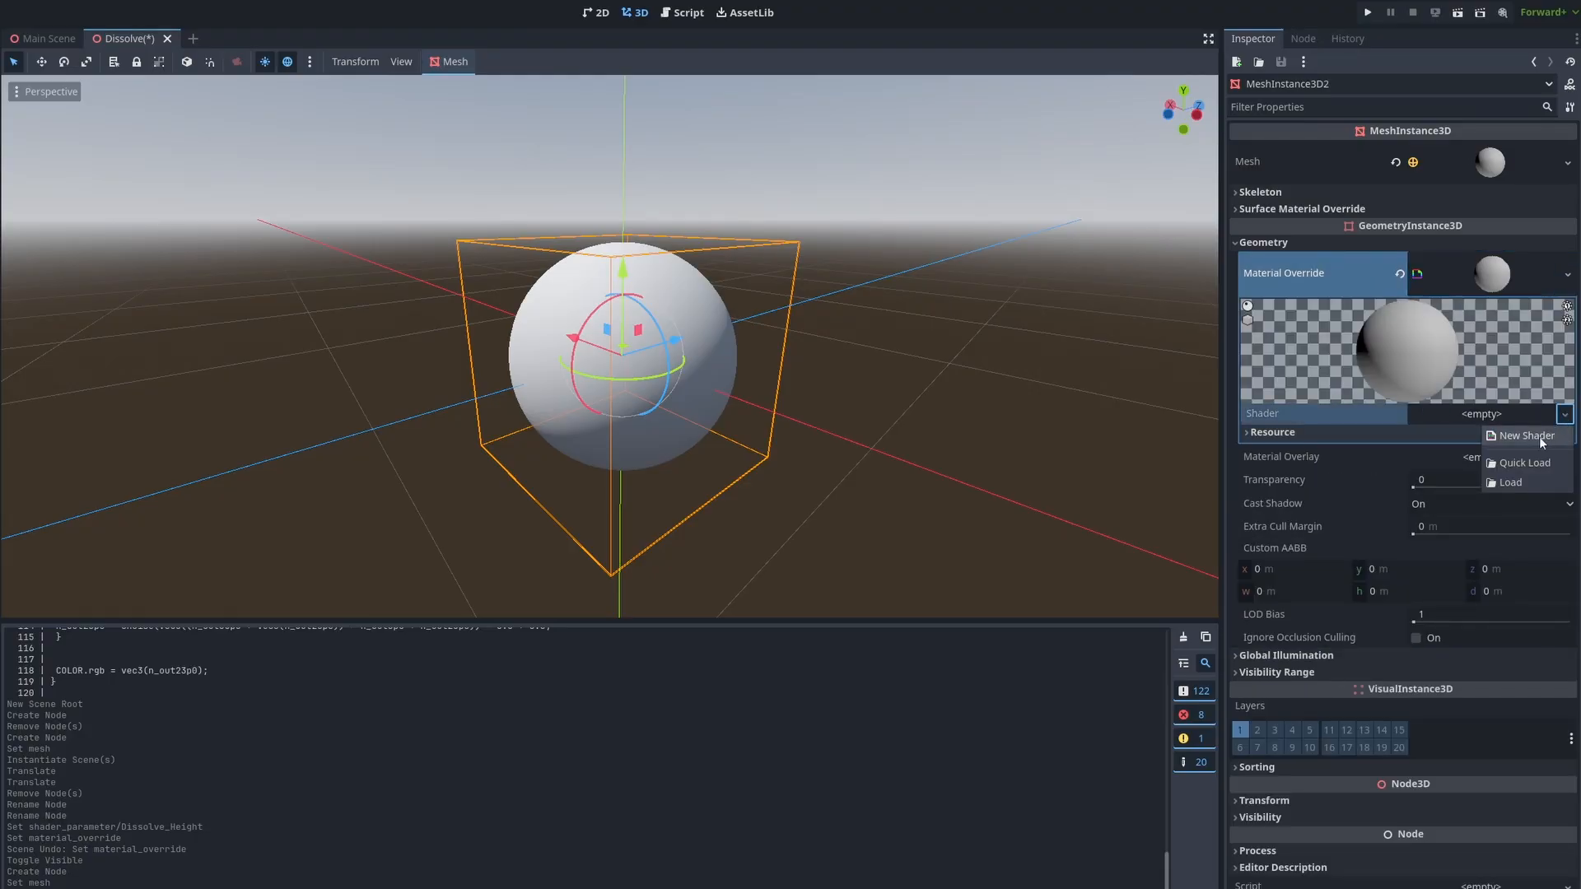
pyautogui.click(1539, 436)
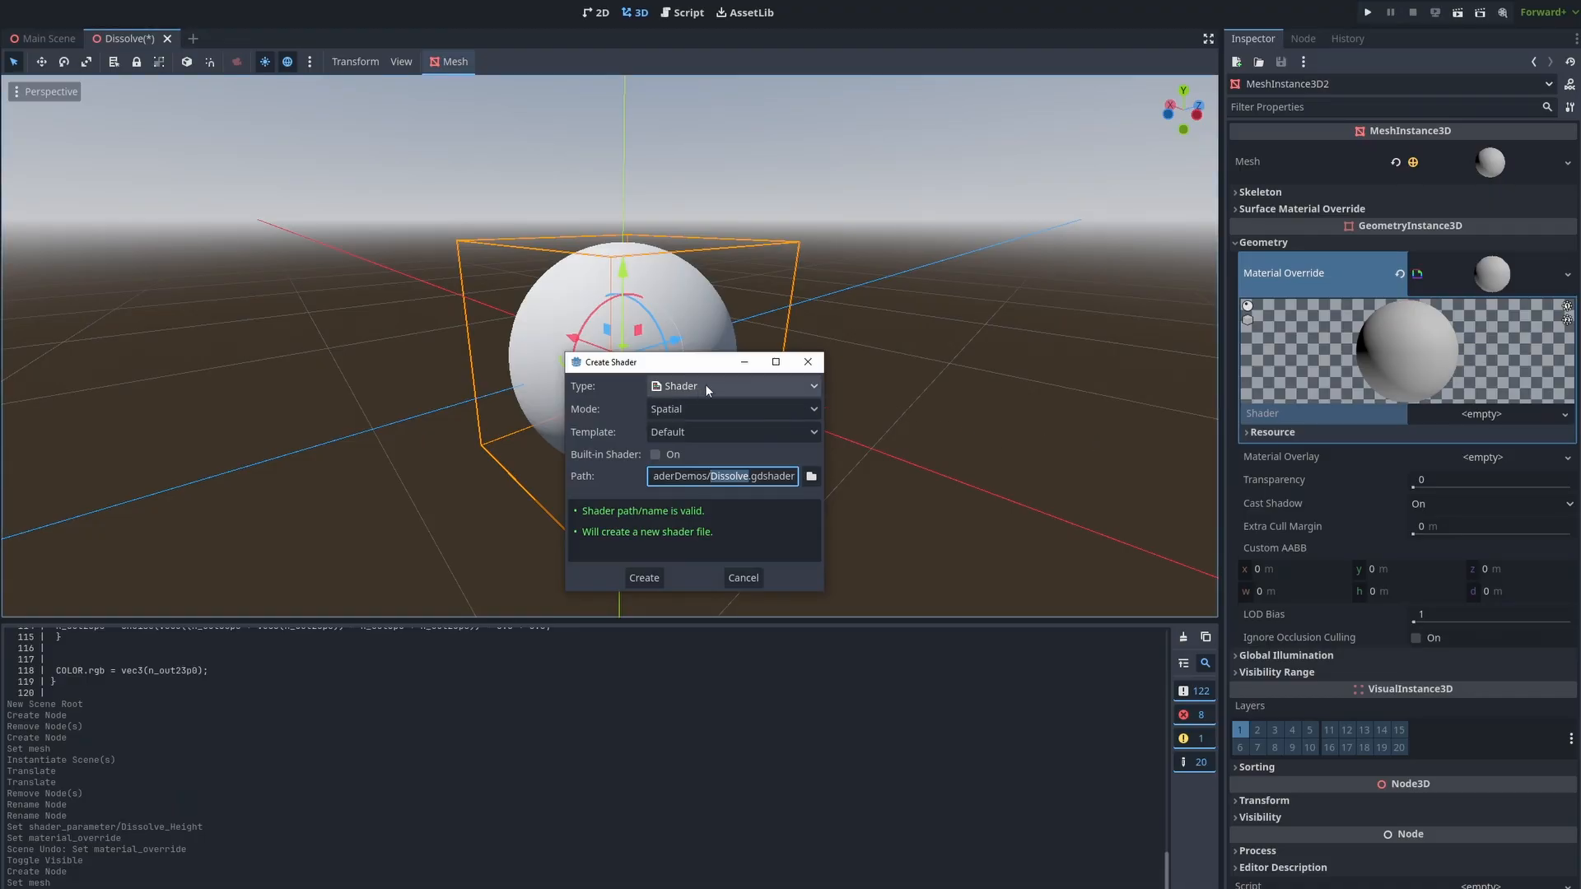
pyautogui.click(705, 384)
pyautogui.click(713, 429)
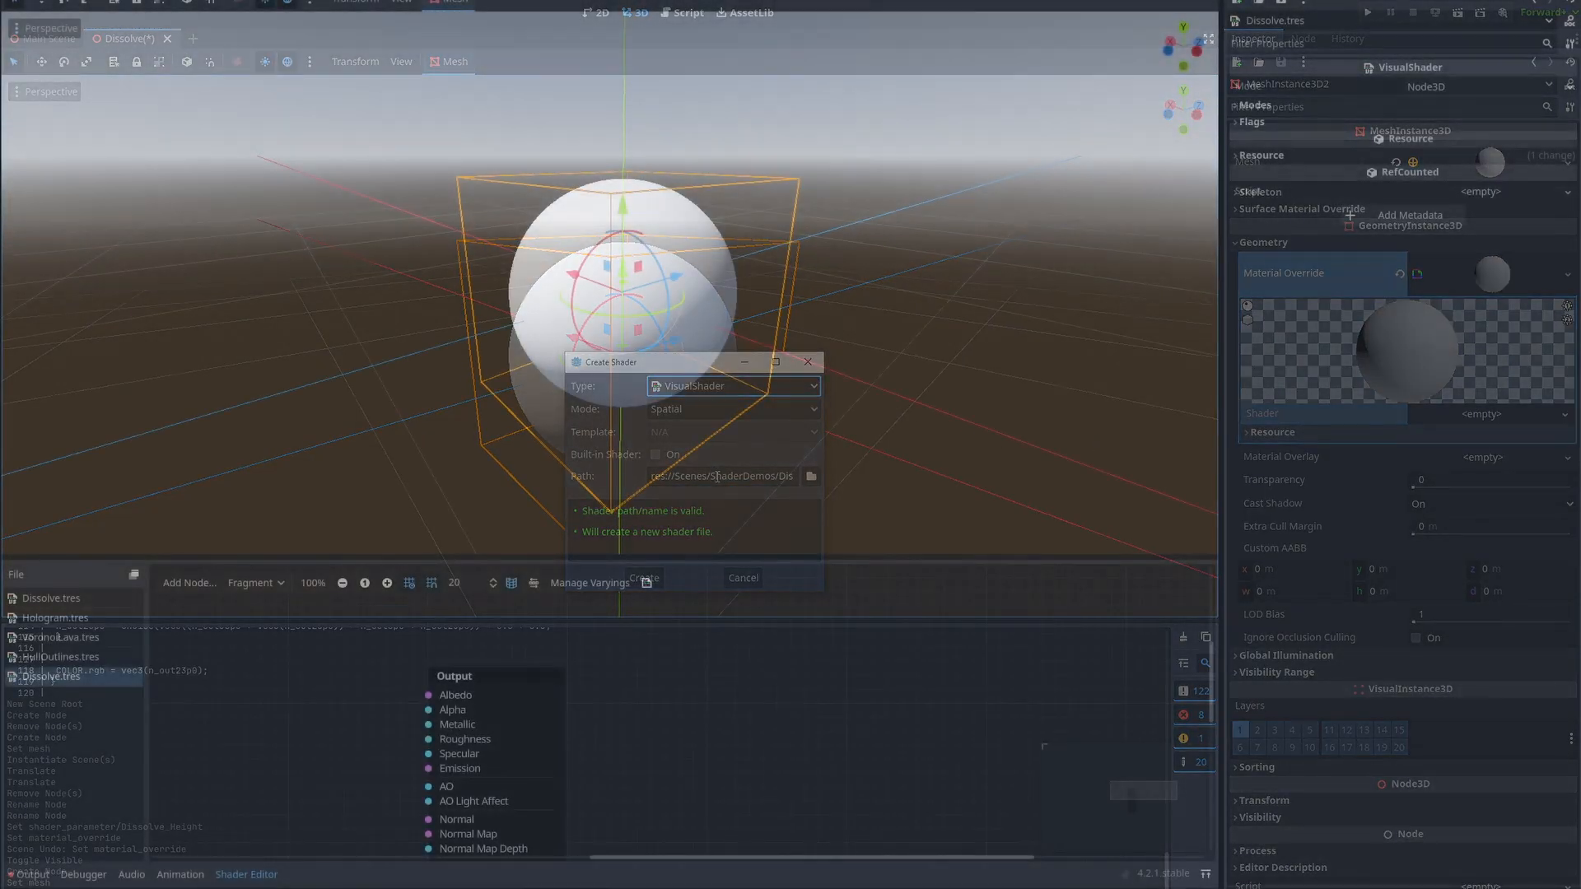
pyautogui.moveTo(564, 557); pyautogui.dragTo(564, 251)
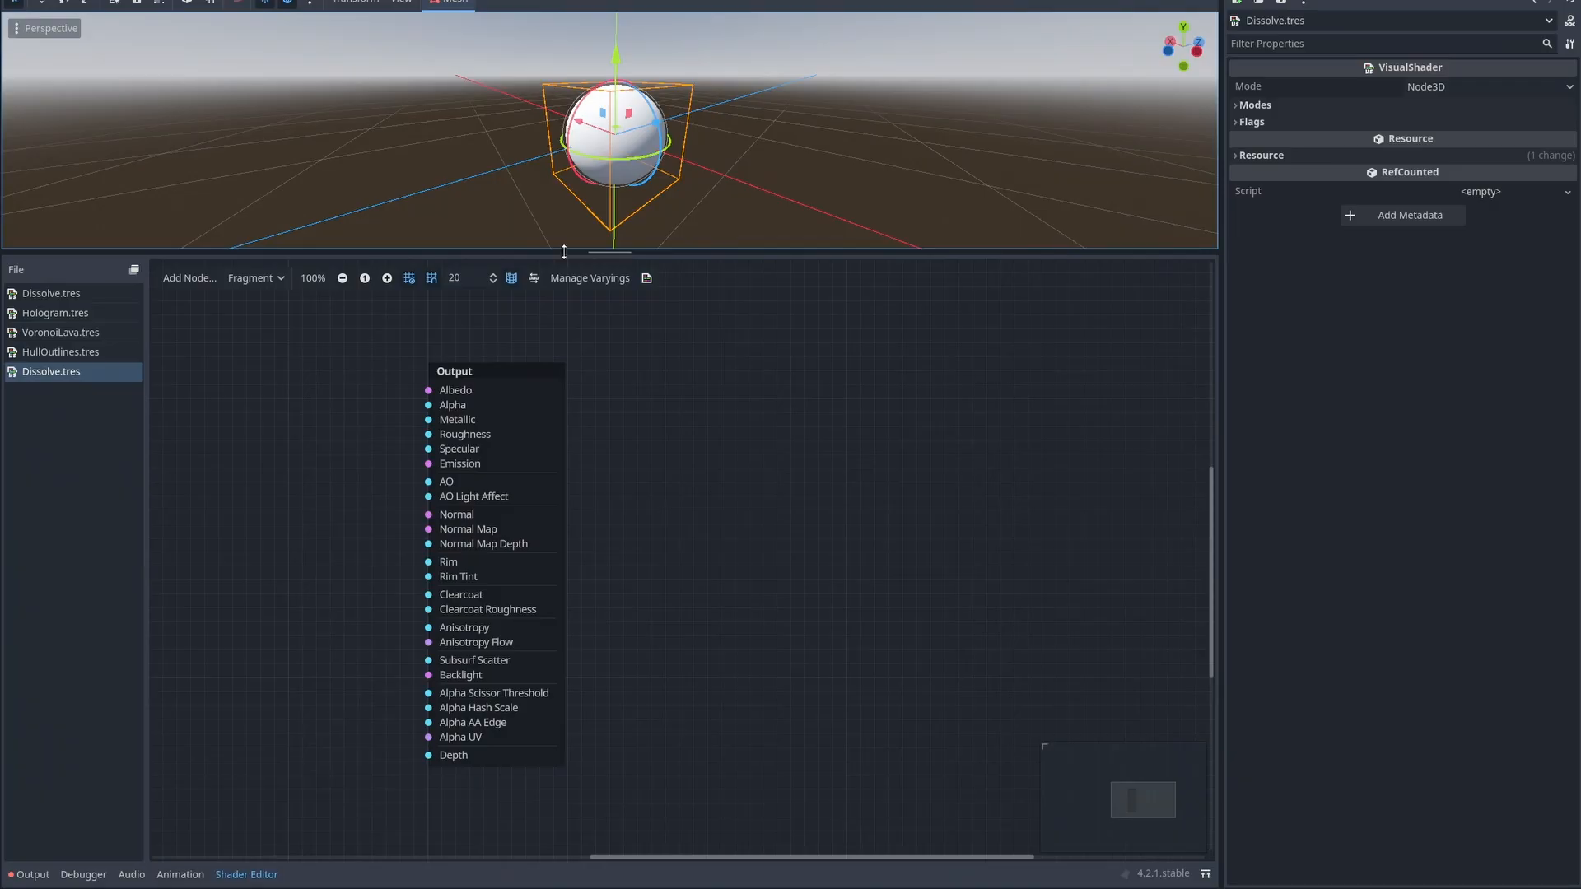
pyautogui.moveTo(675, 421); pyautogui.dragTo(1078, 403, button='middle')
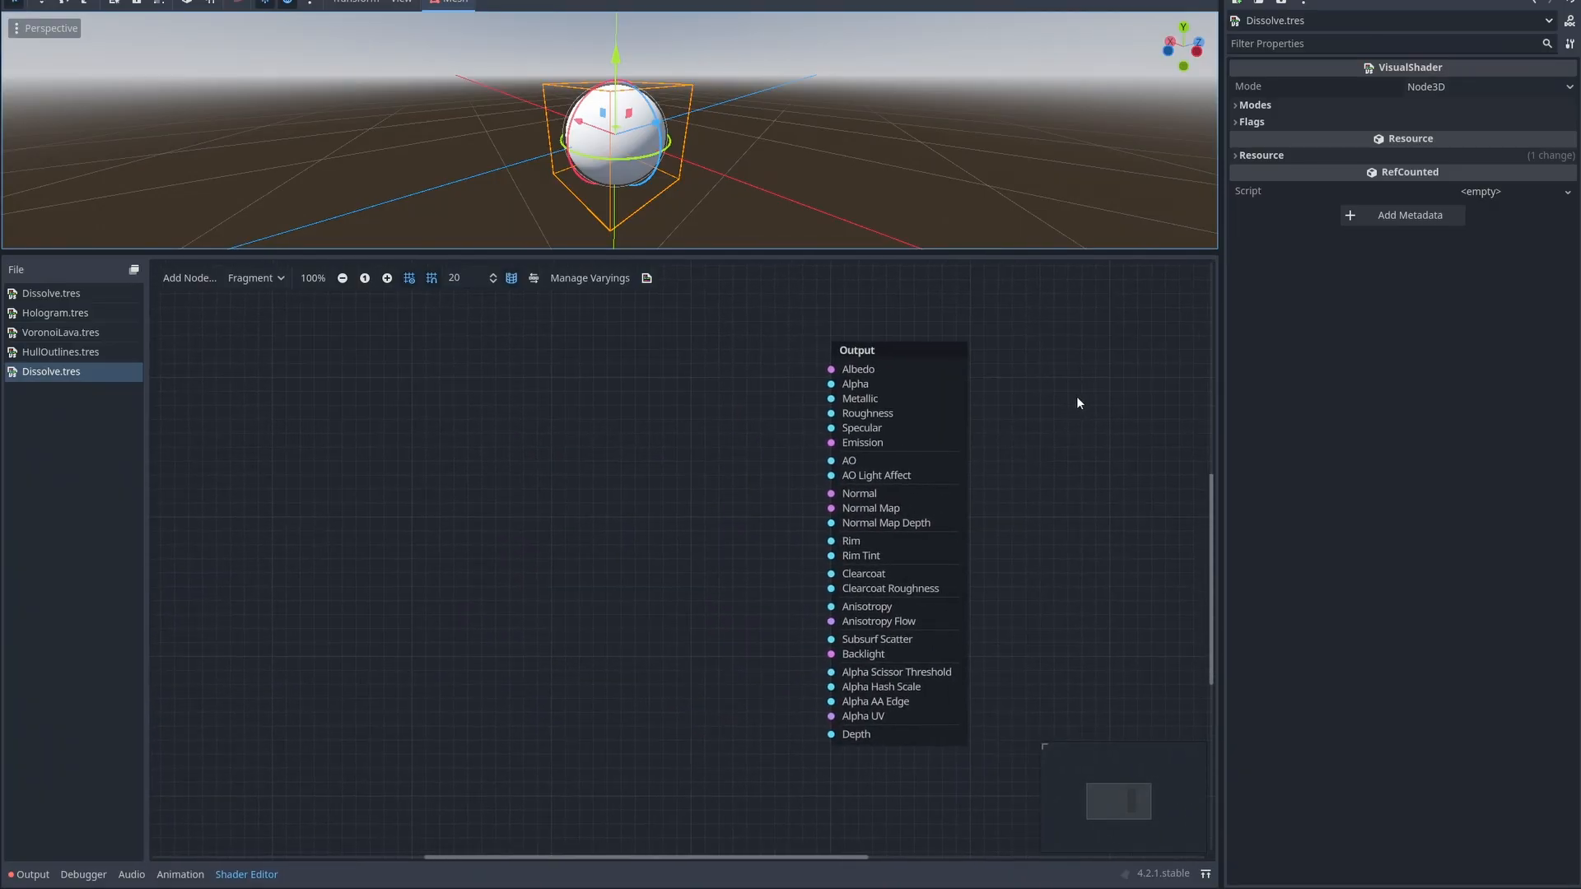
# Step: Add a ColorParameter node named Base_Color to the fragment graph and enable its default value
pyautogui.rightClick(477, 465)
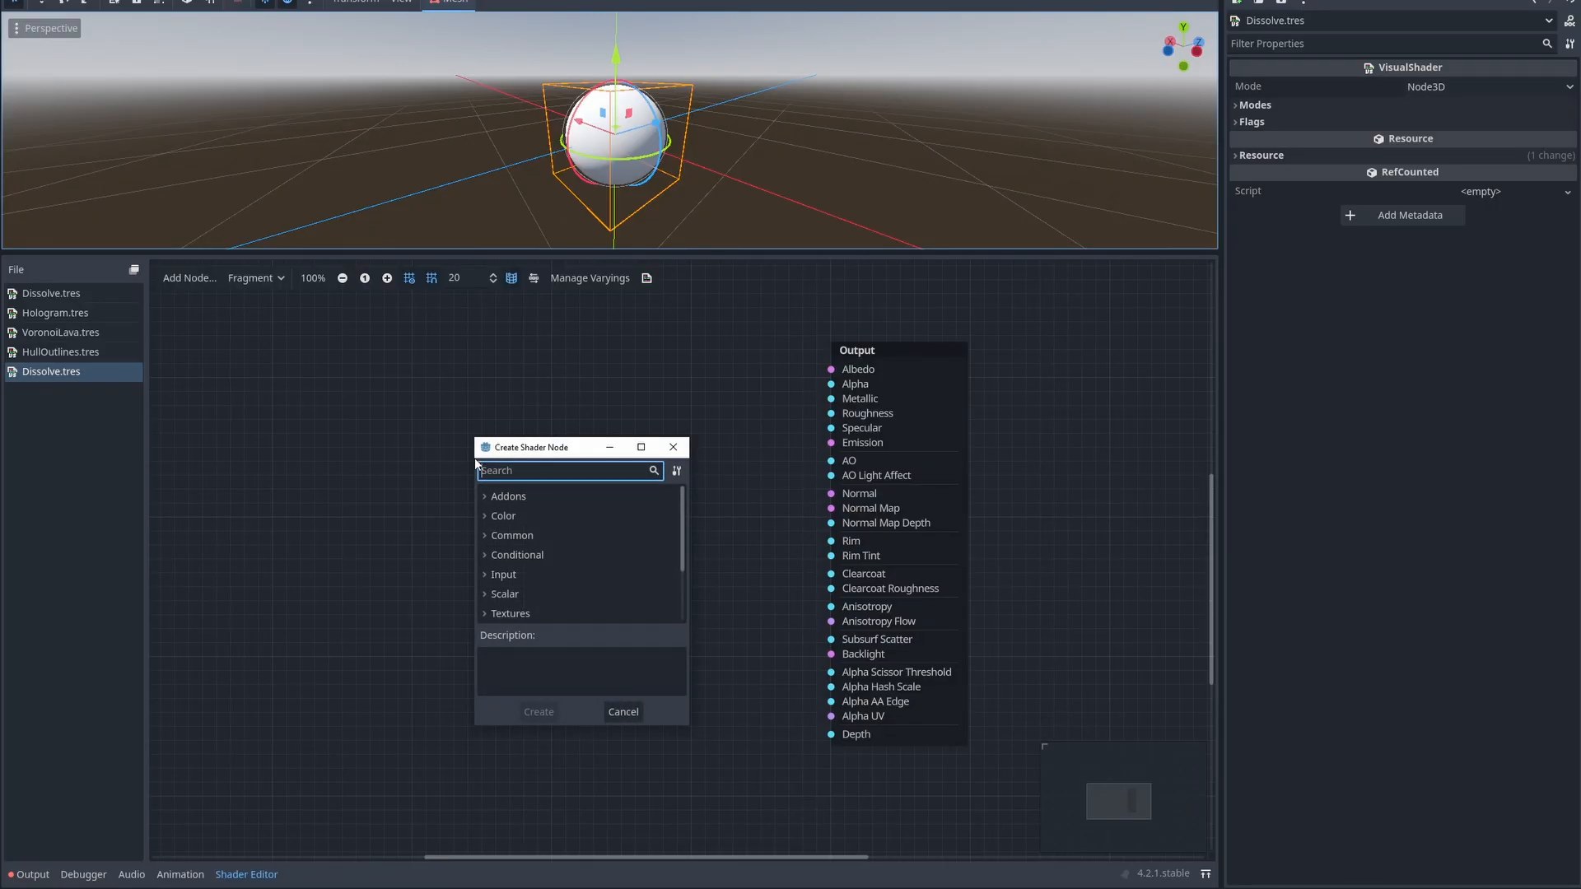
pyautogui.write('colorpa')
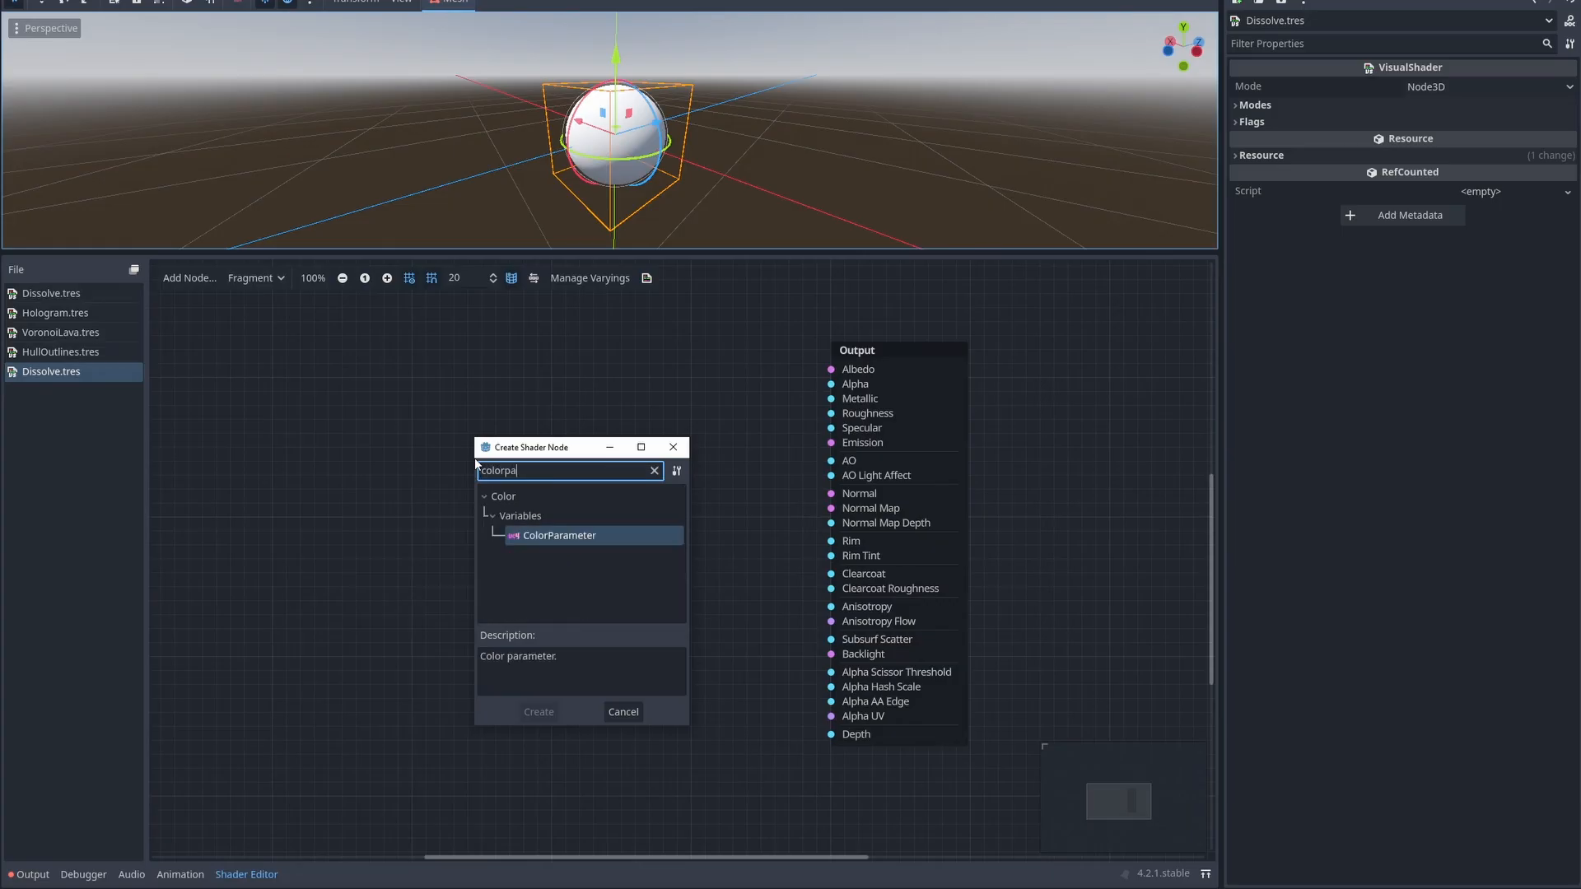
pyautogui.doubleClick(545, 536)
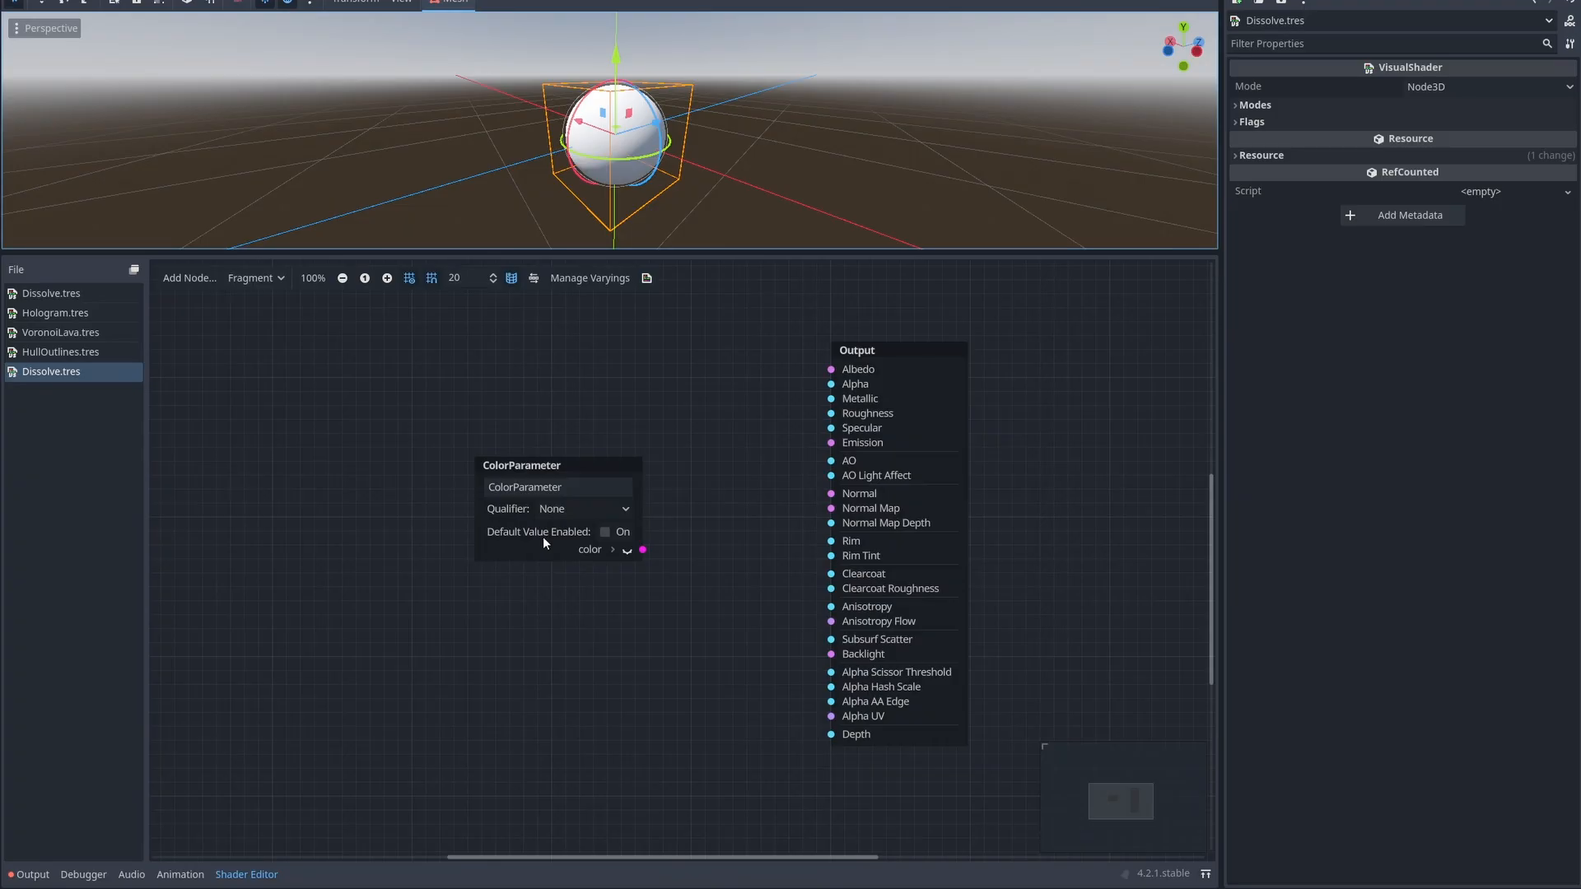
pyautogui.doubleClick(507, 488)
pyautogui.write('base Color')
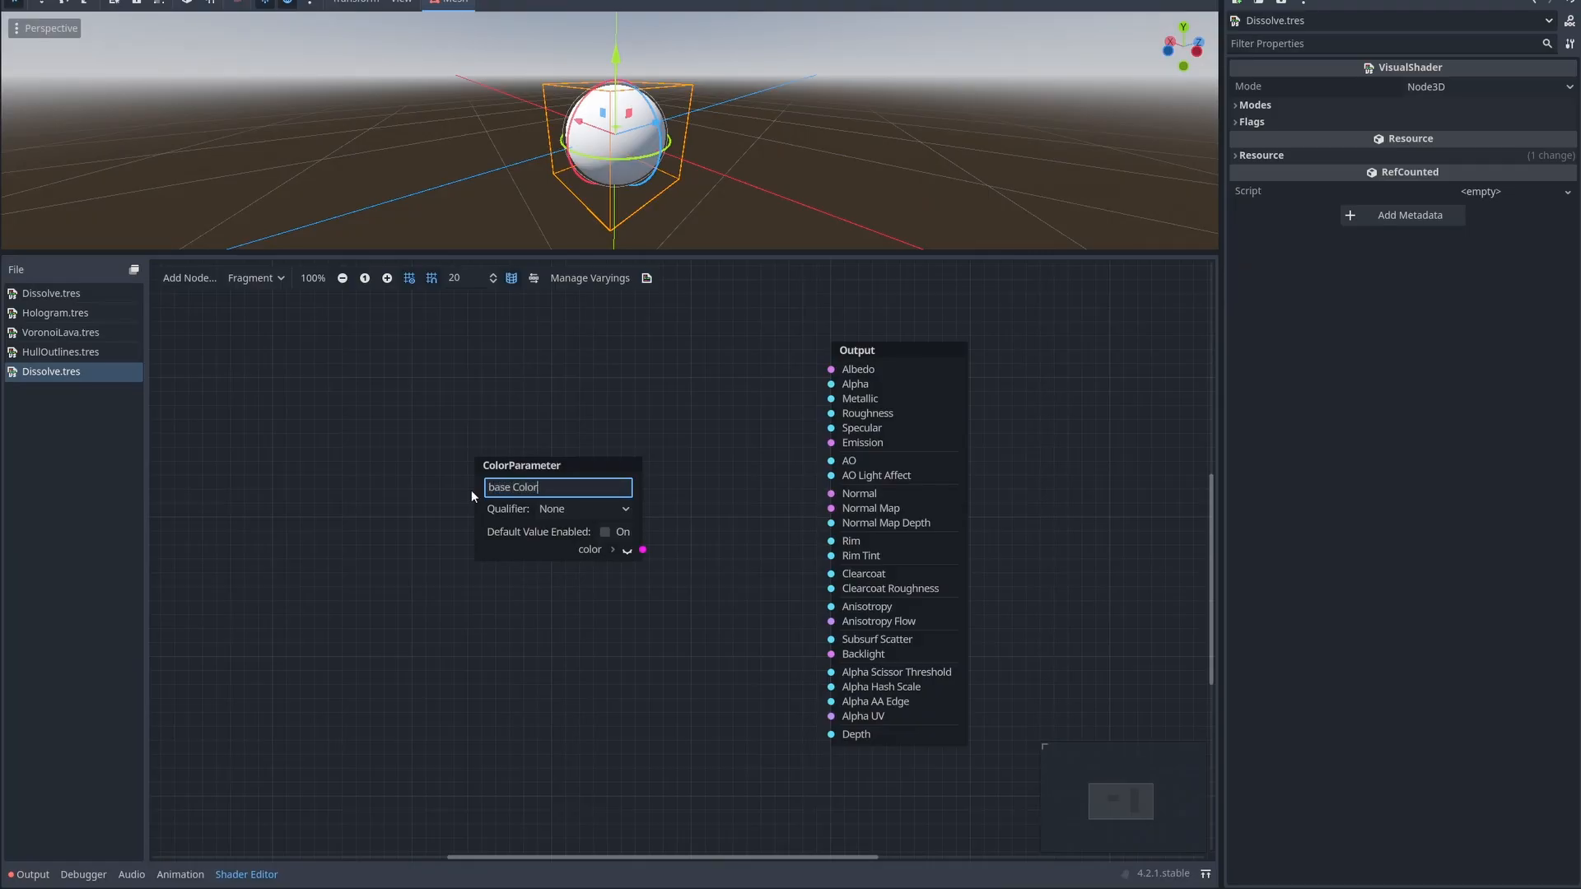
pyautogui.press('Home')
pyautogui.press('Delete')
pyautogui.write('B')
pyautogui.press('Return')
pyautogui.click(604, 532)
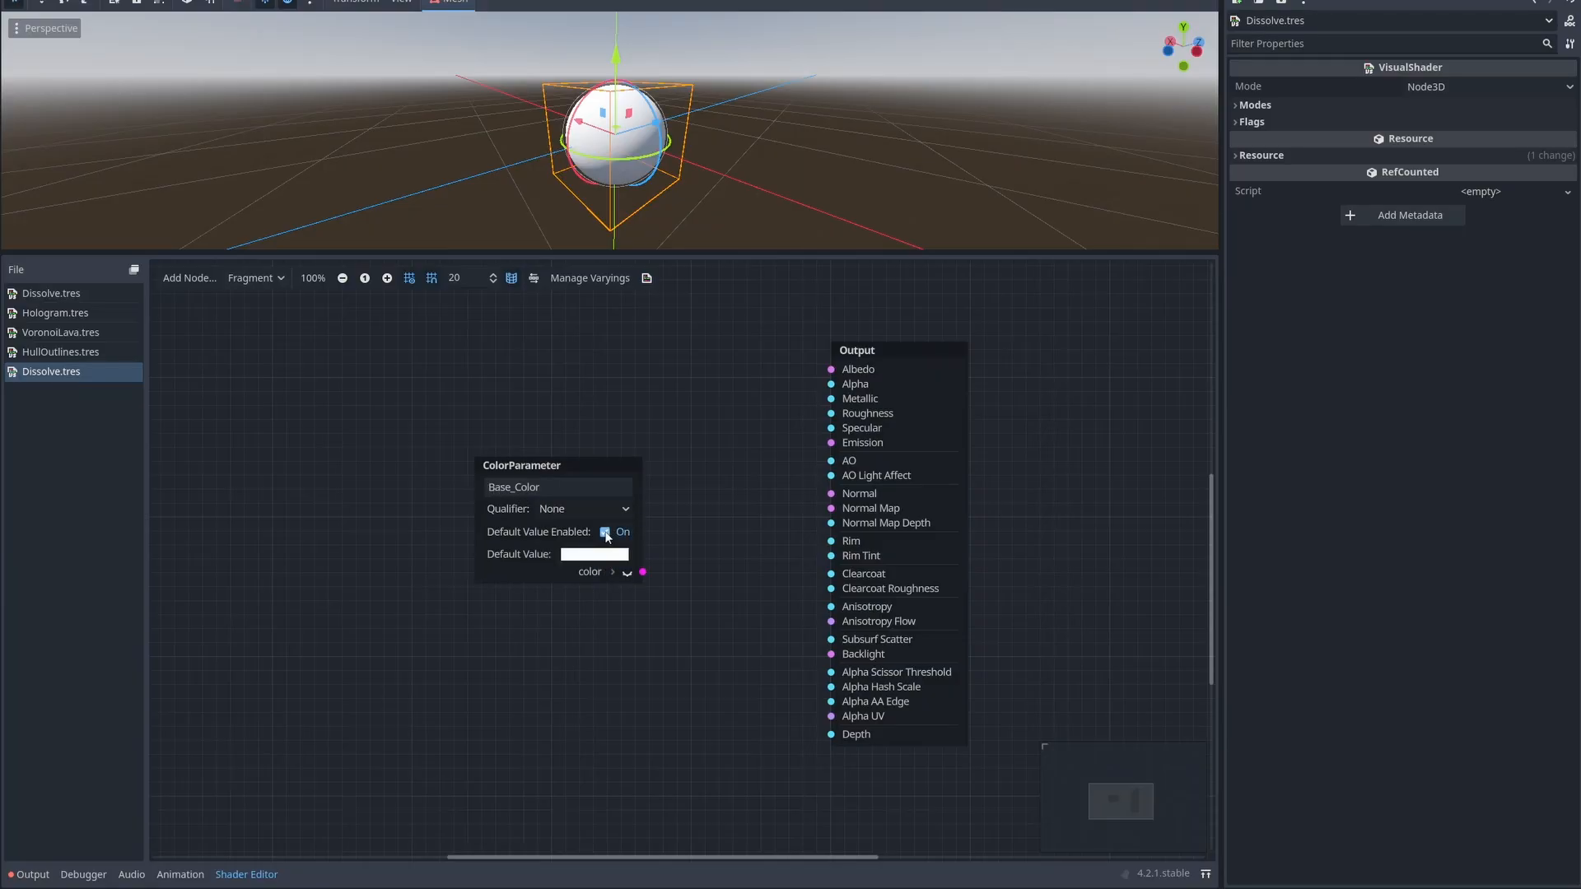
# Step: Connect the Base_Color output to the Output node's Albedo and reposition the parameter node higher in the graph
pyautogui.moveTo(643, 573); pyautogui.dragTo(830, 369)
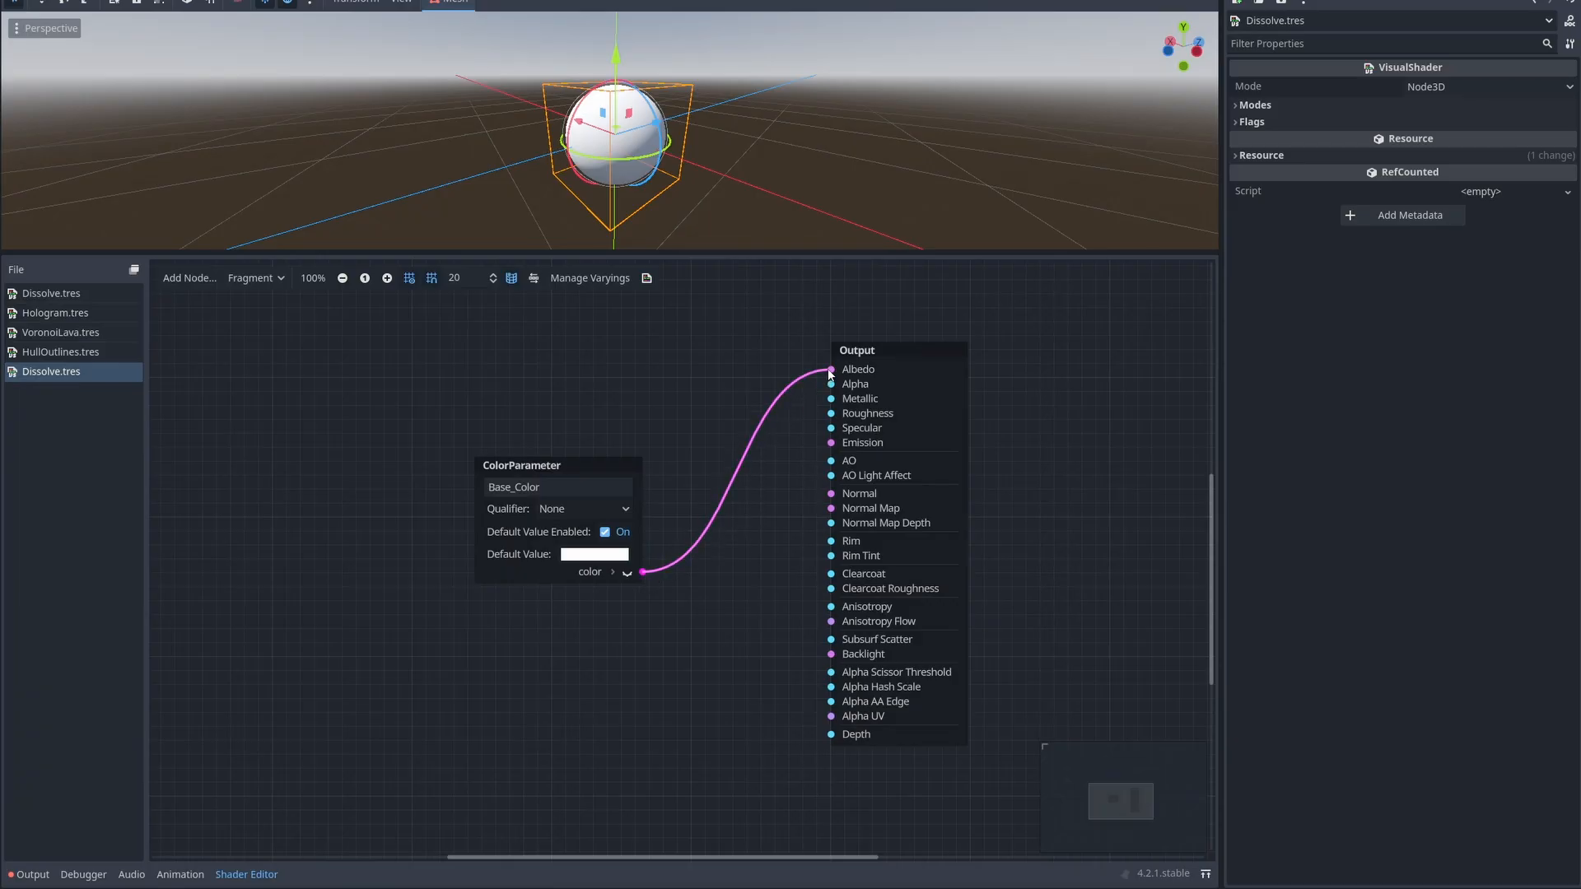
pyautogui.moveTo(594, 464); pyautogui.dragTo(616, 316)
pyautogui.click(763, 315)
pyautogui.moveTo(762, 314); pyautogui.dragTo(797, 308, button='middle')
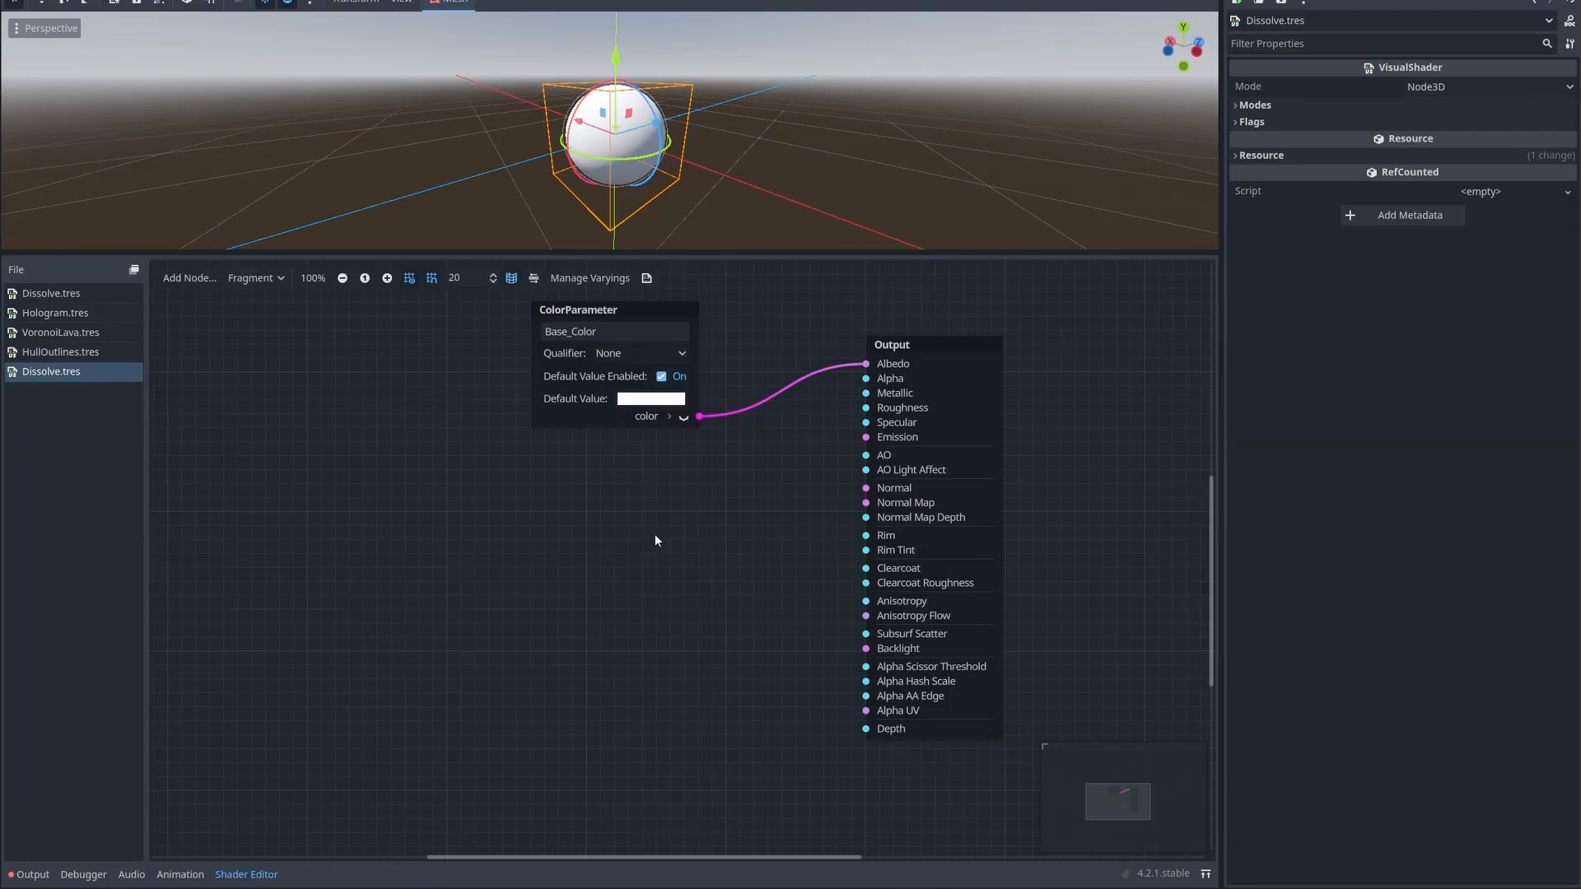
# Step: Add a FloatConstant node with the value 0.5 and connect it to the Output node's Alpha Scissor Threshold
pyautogui.rightClick(614, 598)
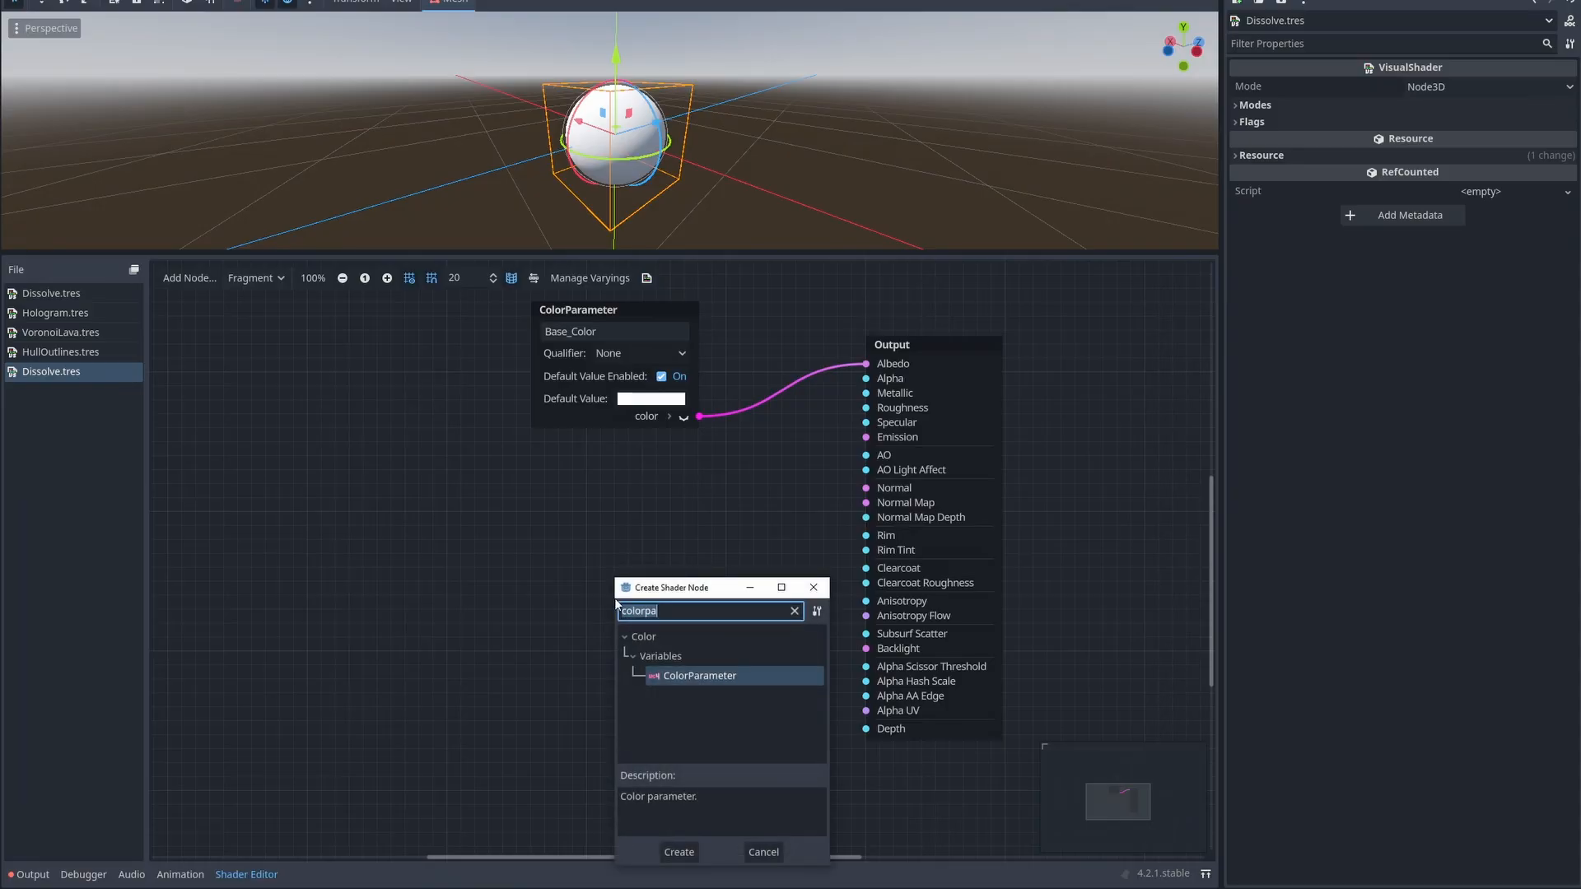
pyautogui.write('floatcon')
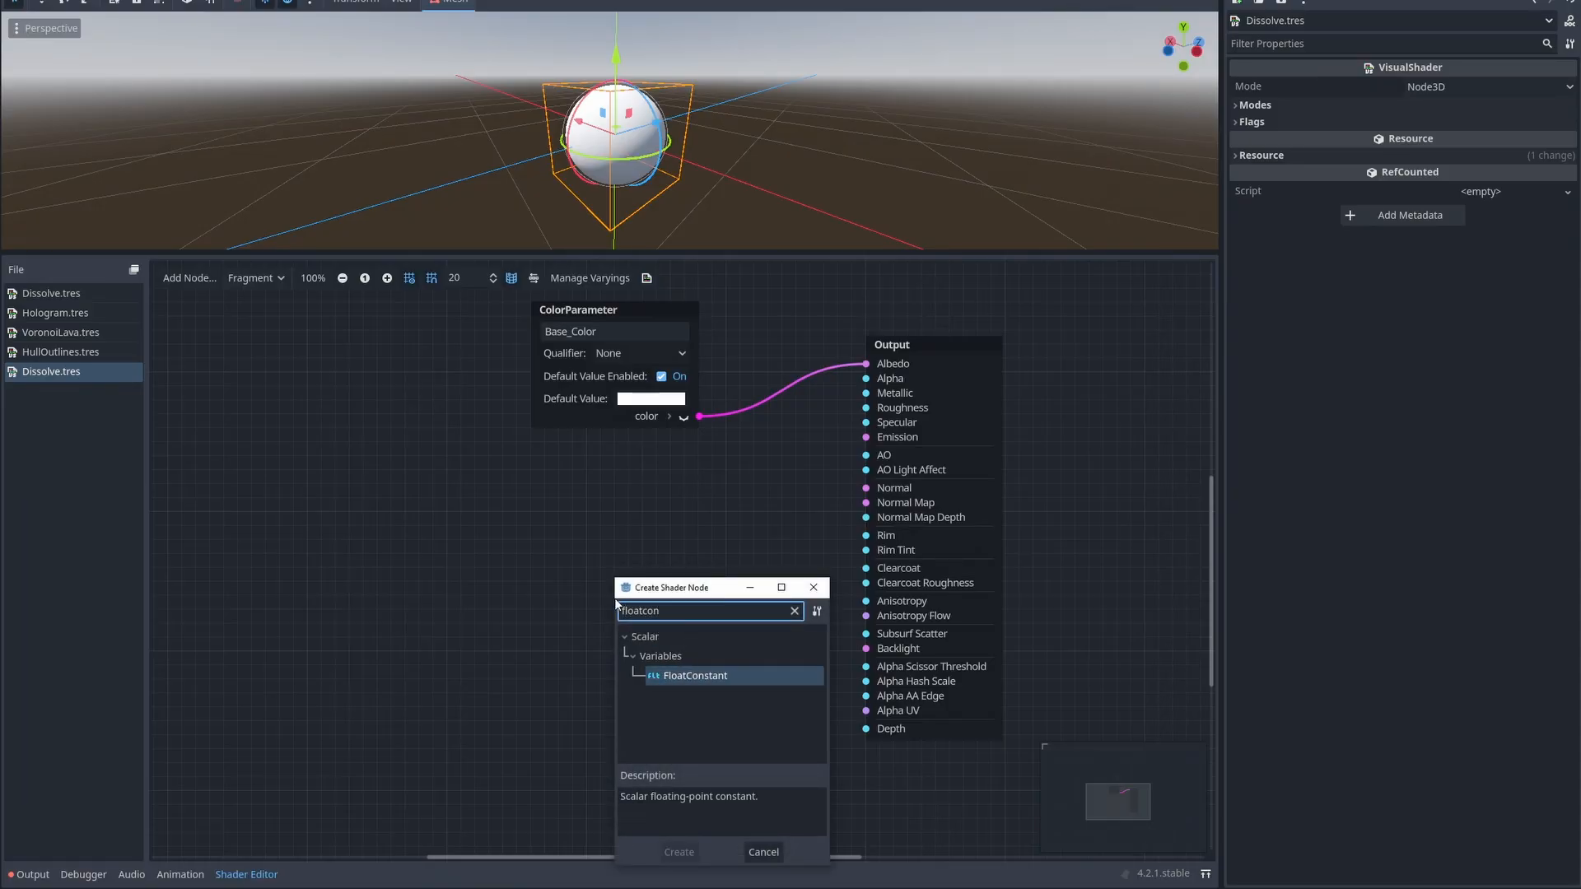
pyautogui.doubleClick(688, 675)
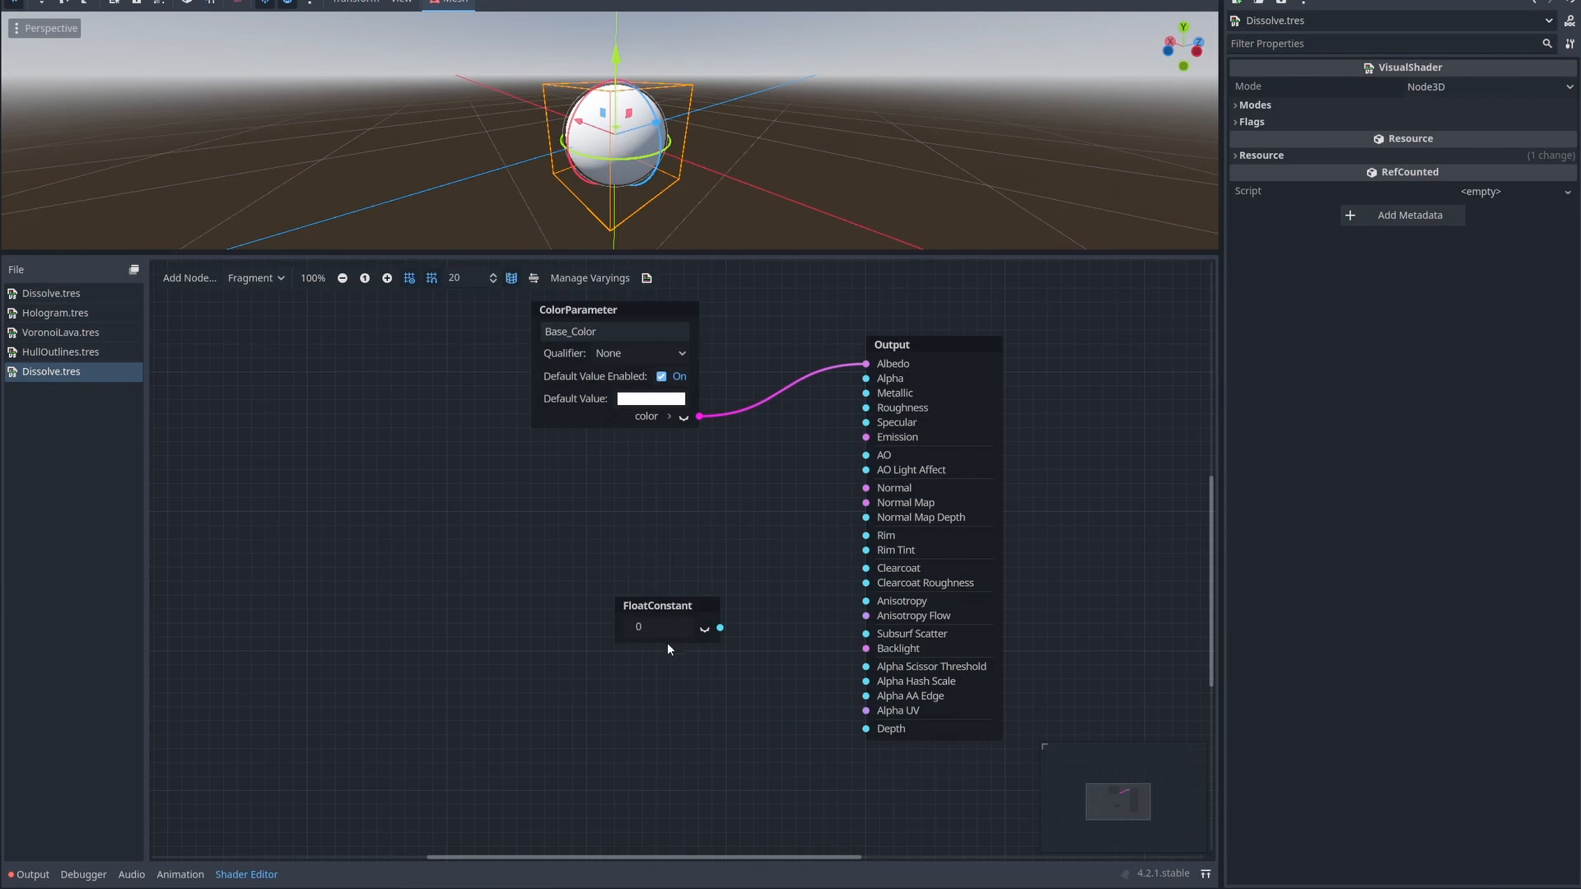
pyautogui.write('0.5')
pyautogui.moveTo(720, 627); pyautogui.dragTo(868, 670)
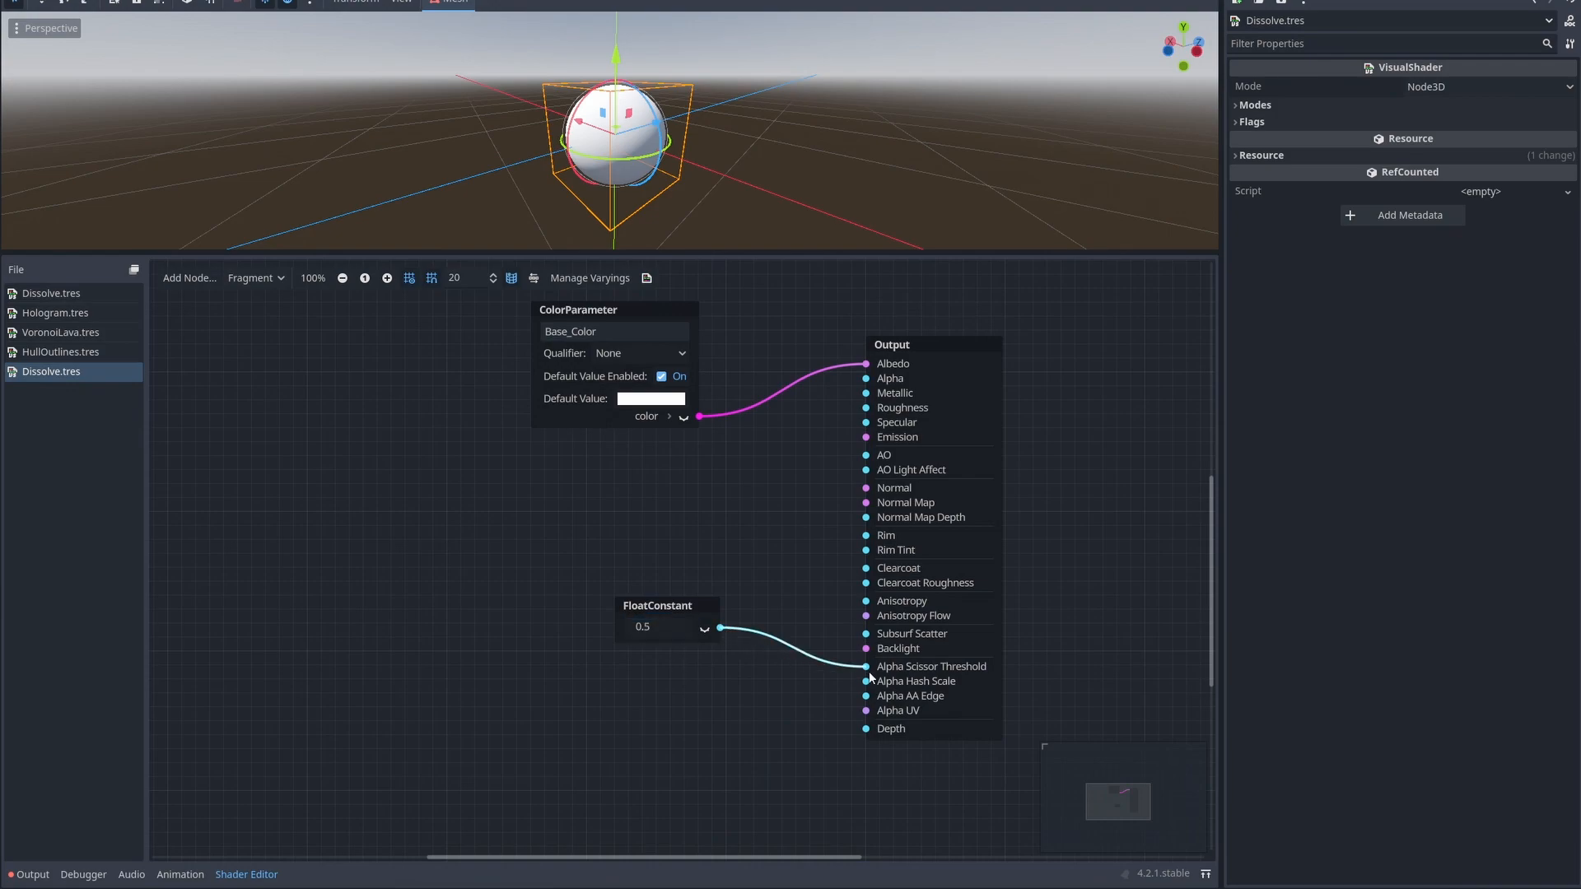
pyautogui.rightClick(789, 699)
pyautogui.write('world')
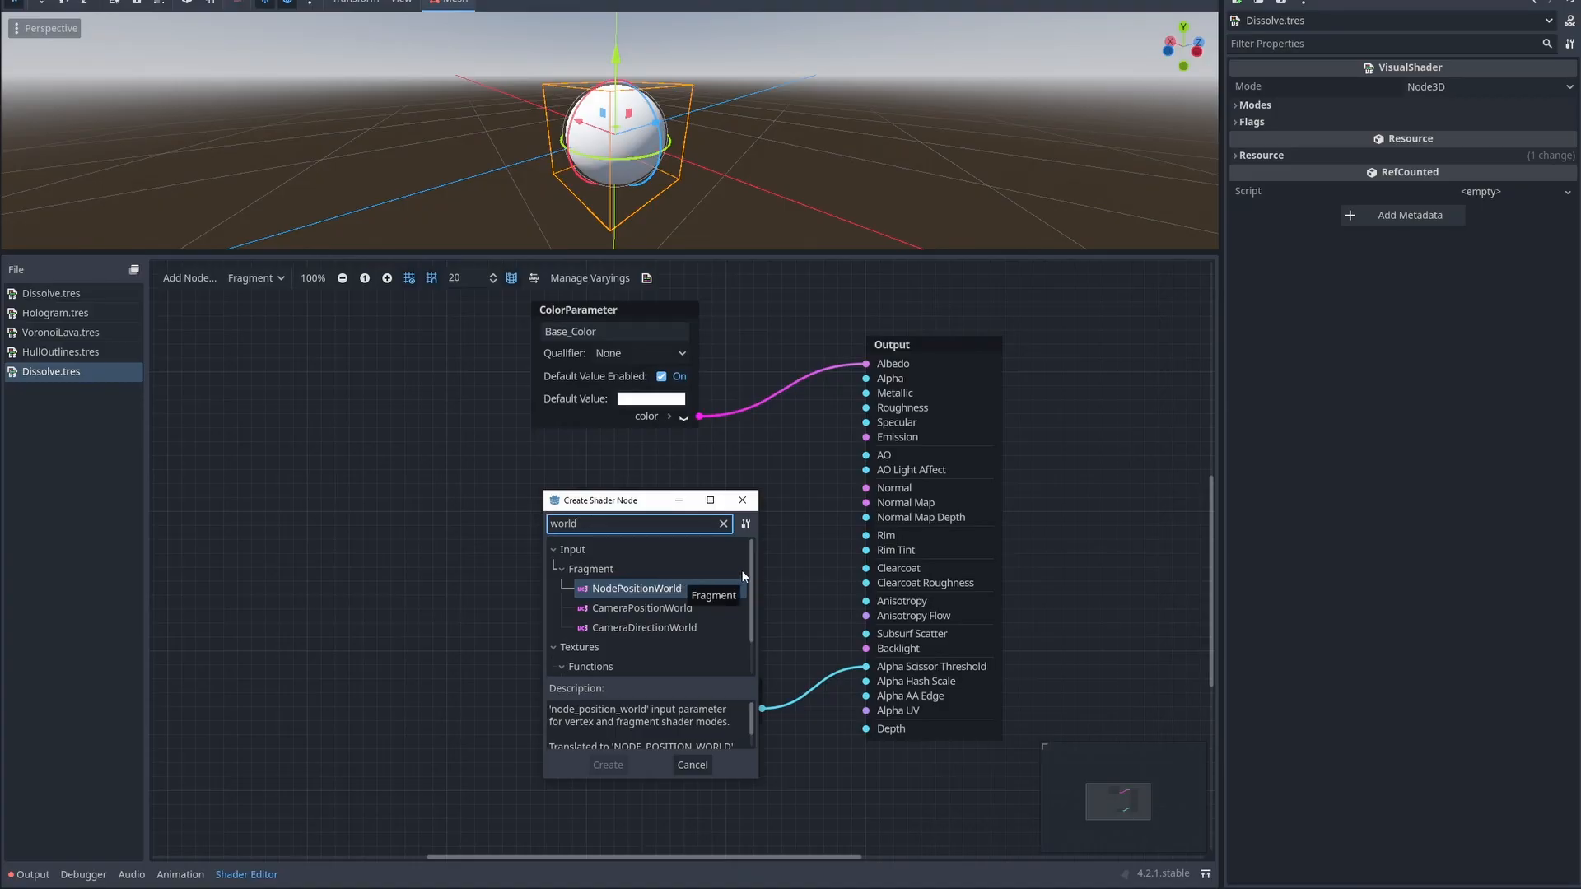
pyautogui.scroll(-1, 753, 571)
pyautogui.scroll(-1, 755, 588)
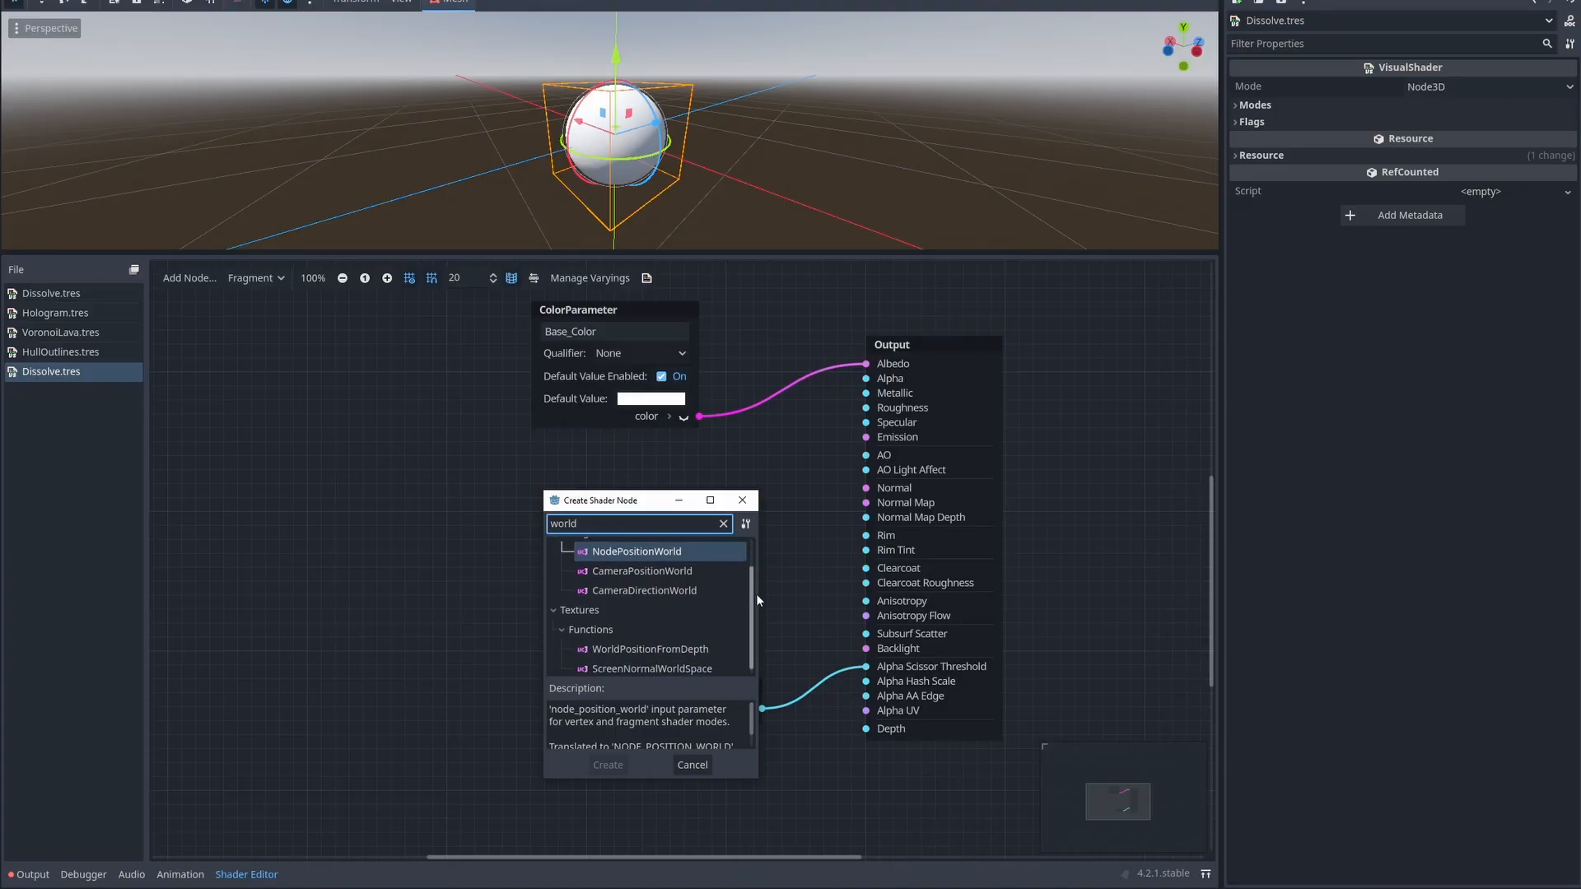
pyautogui.scroll(-1, 756, 594)
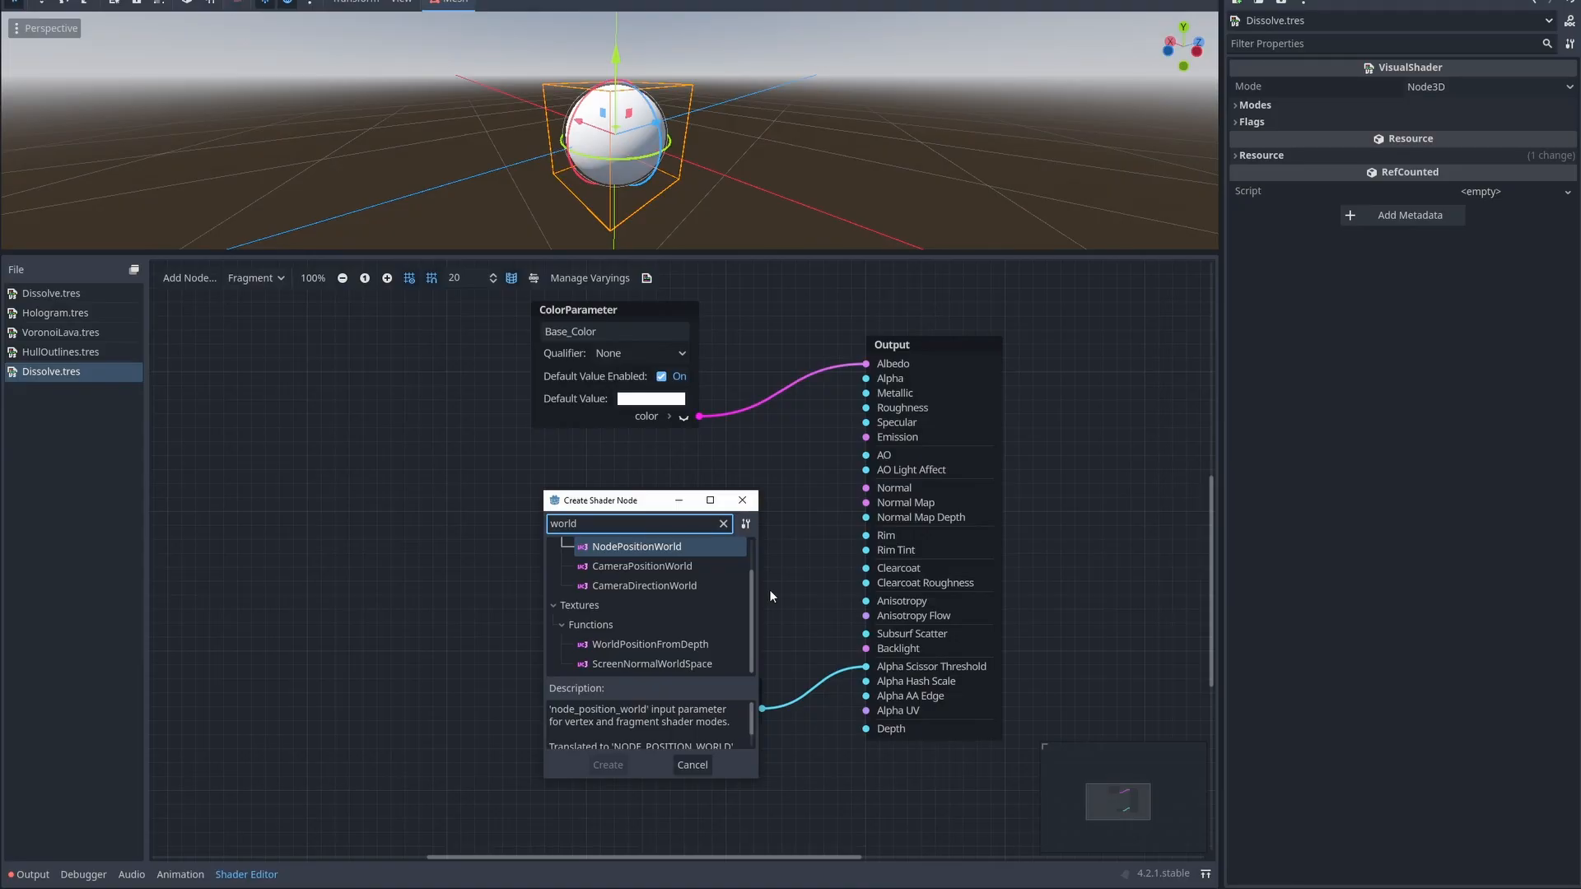
pyautogui.click(395, 483)
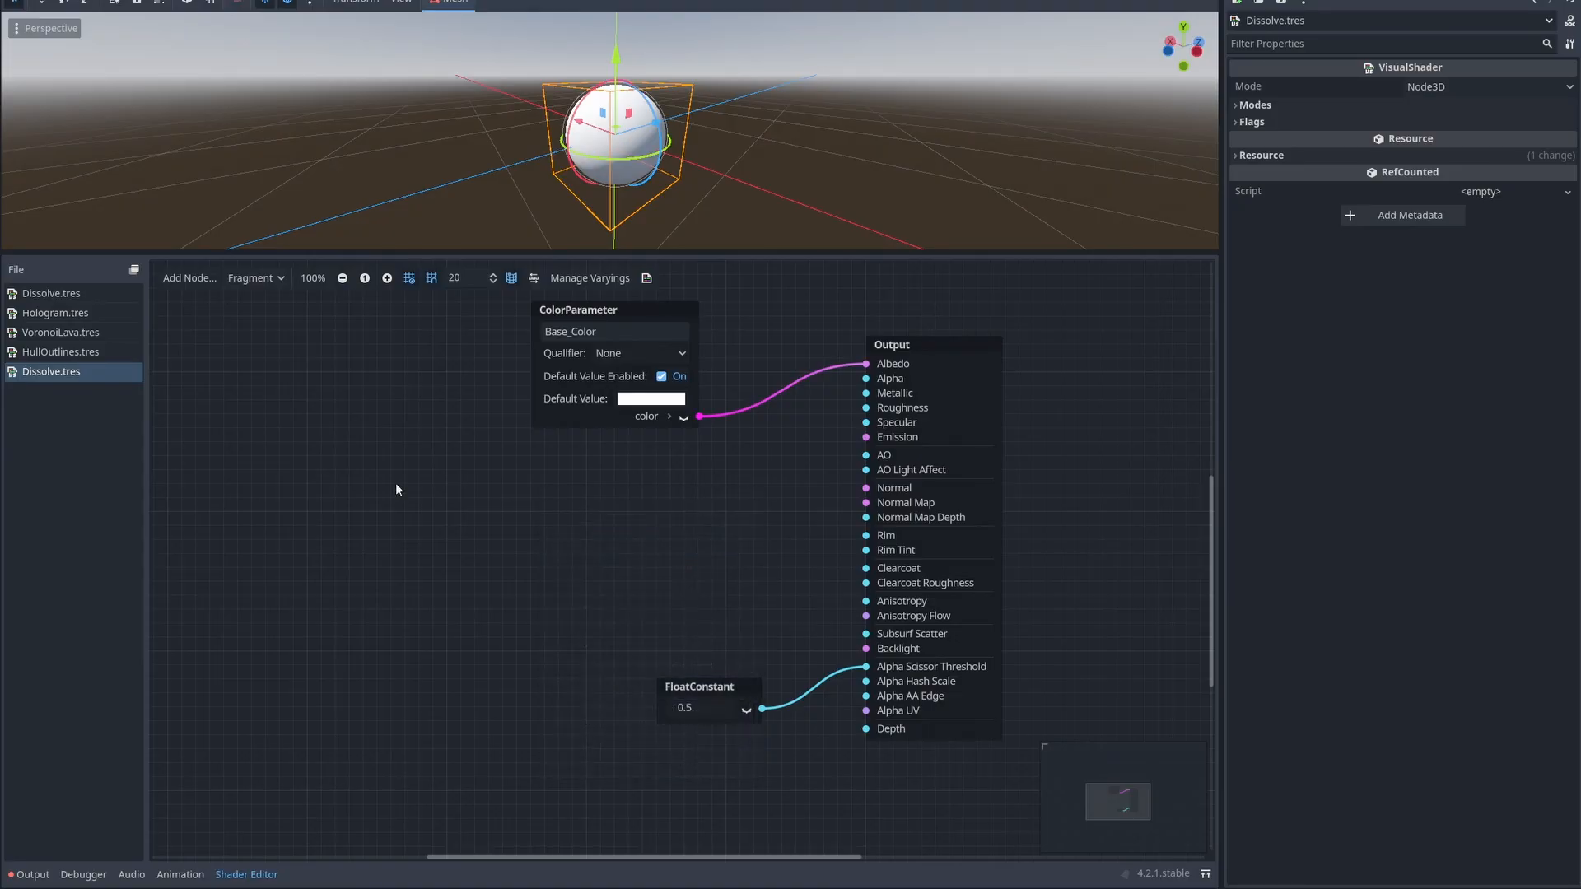
# Step: Switch the shader graph to the Vertex stage and create a Vector3 varying named WorldPos with the Vertex -> [Fragment, Light] mode
pyautogui.click(252, 278)
pyautogui.click(249, 299)
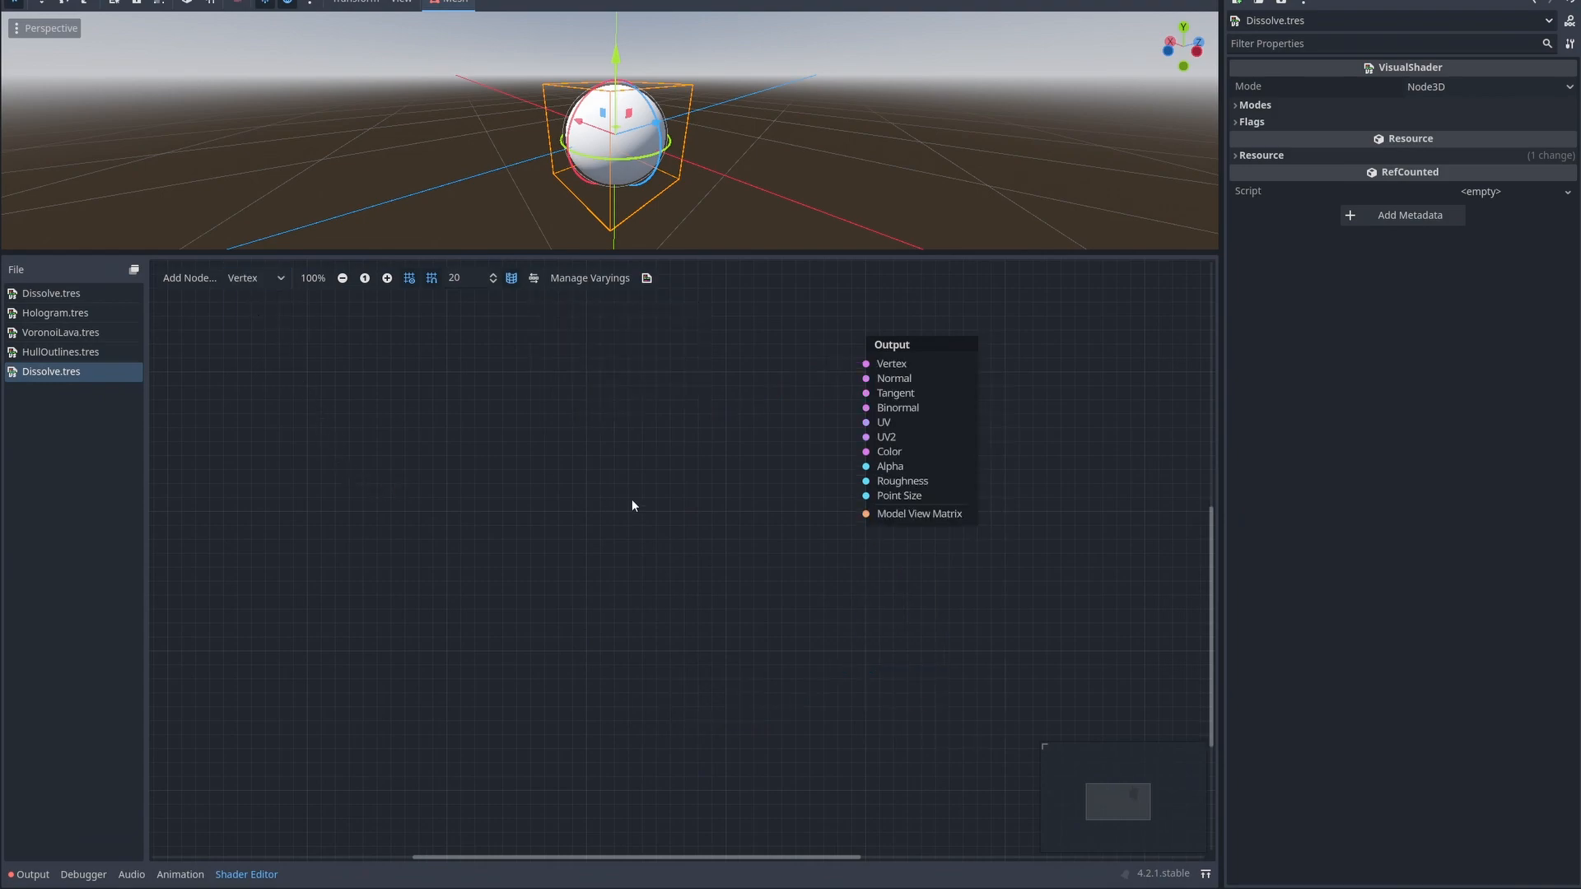
pyautogui.moveTo(630, 474); pyautogui.dragTo(615, 540, button='middle')
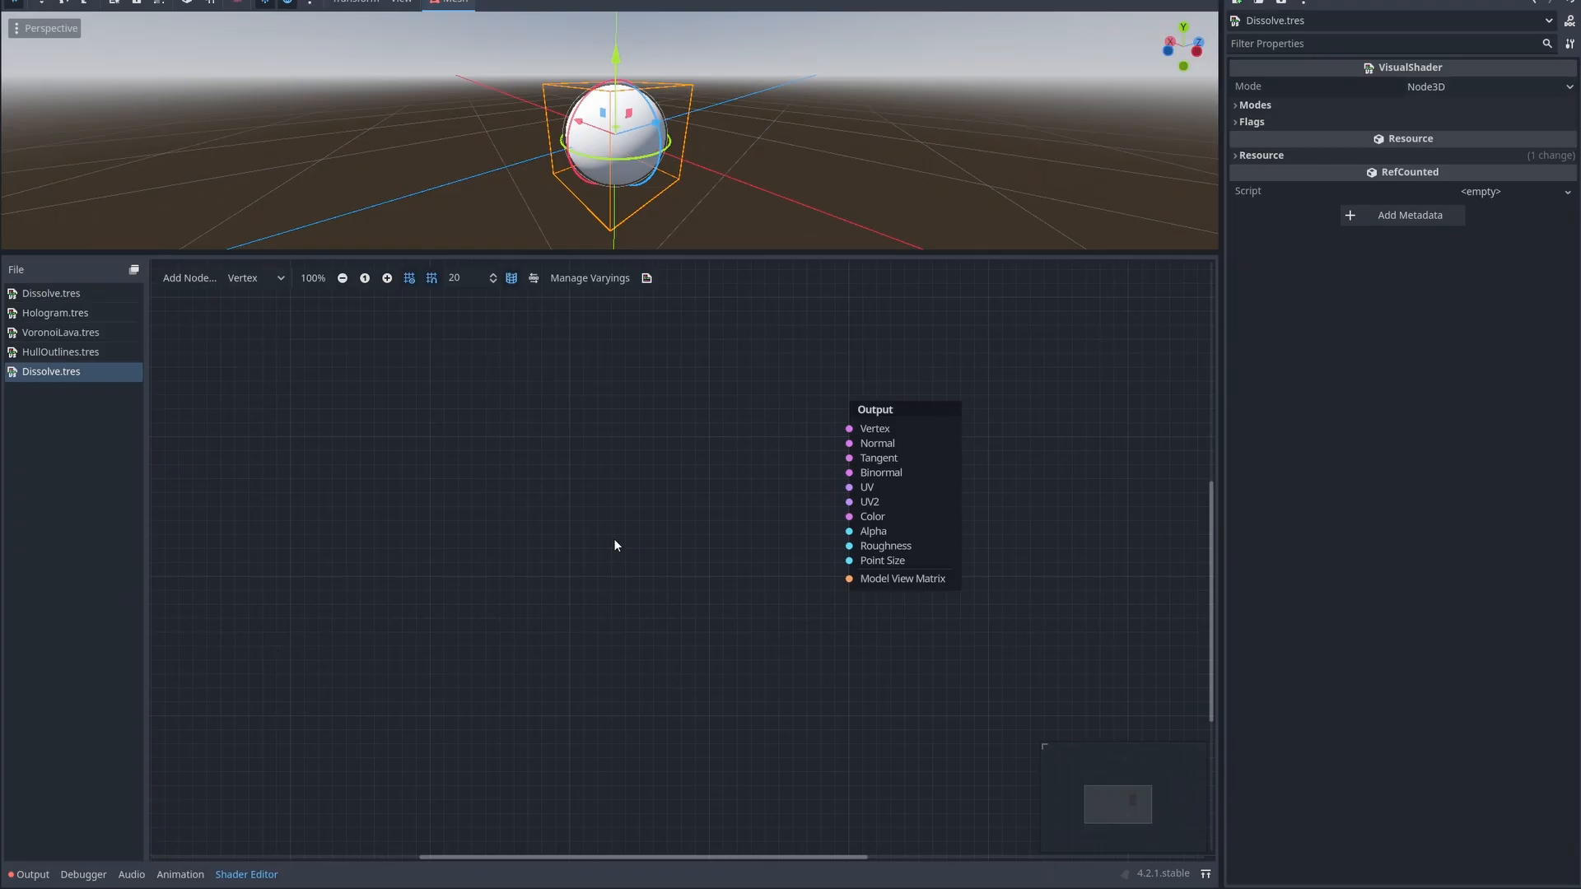
pyautogui.click(583, 279)
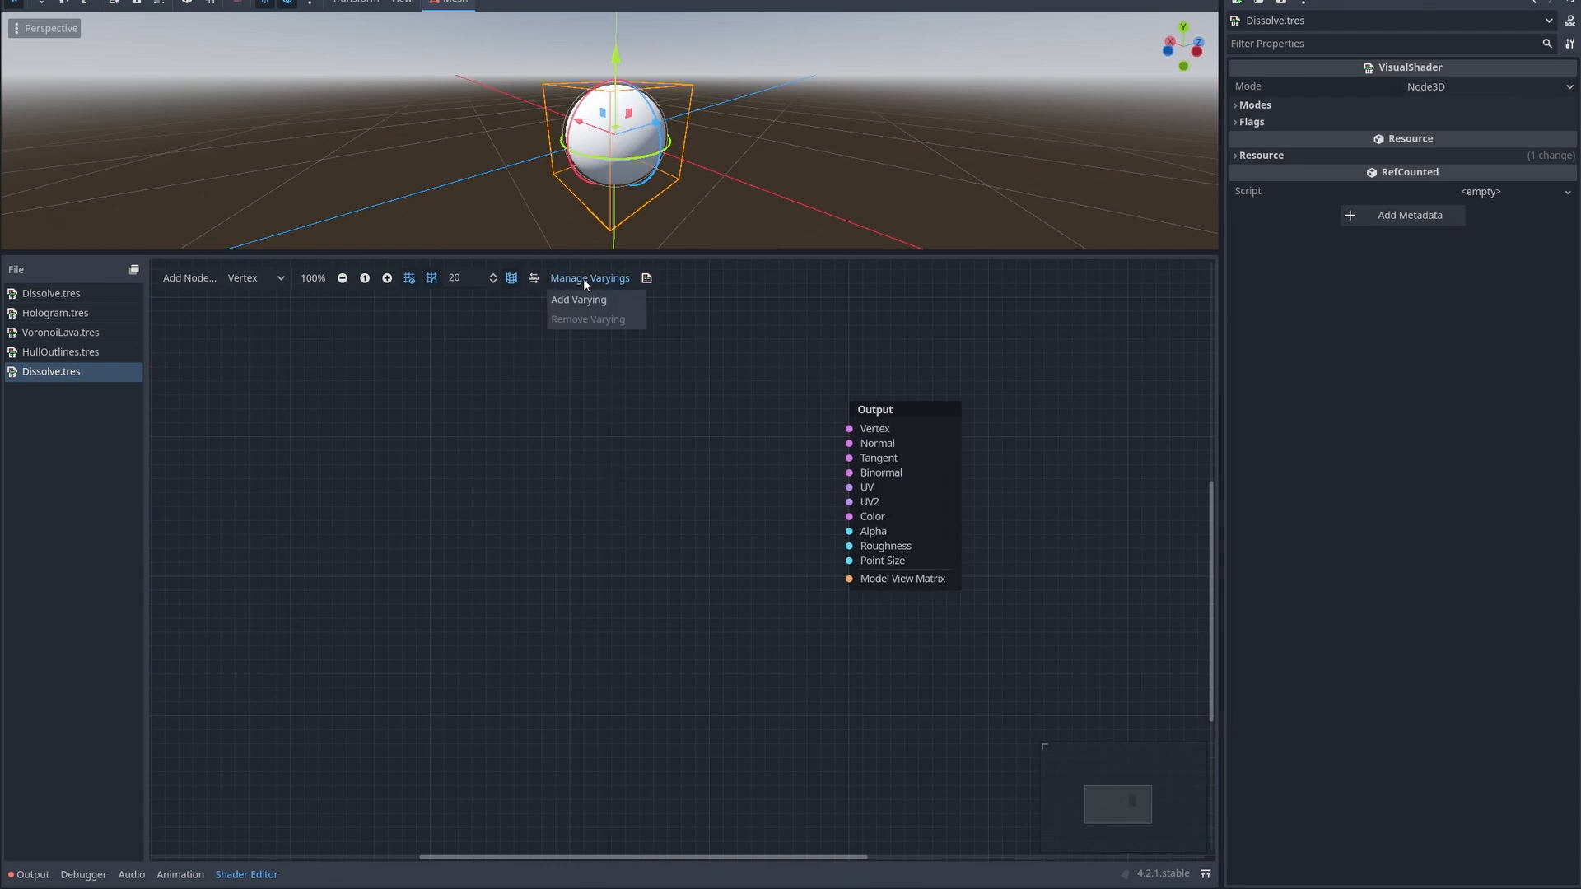
pyautogui.click(582, 299)
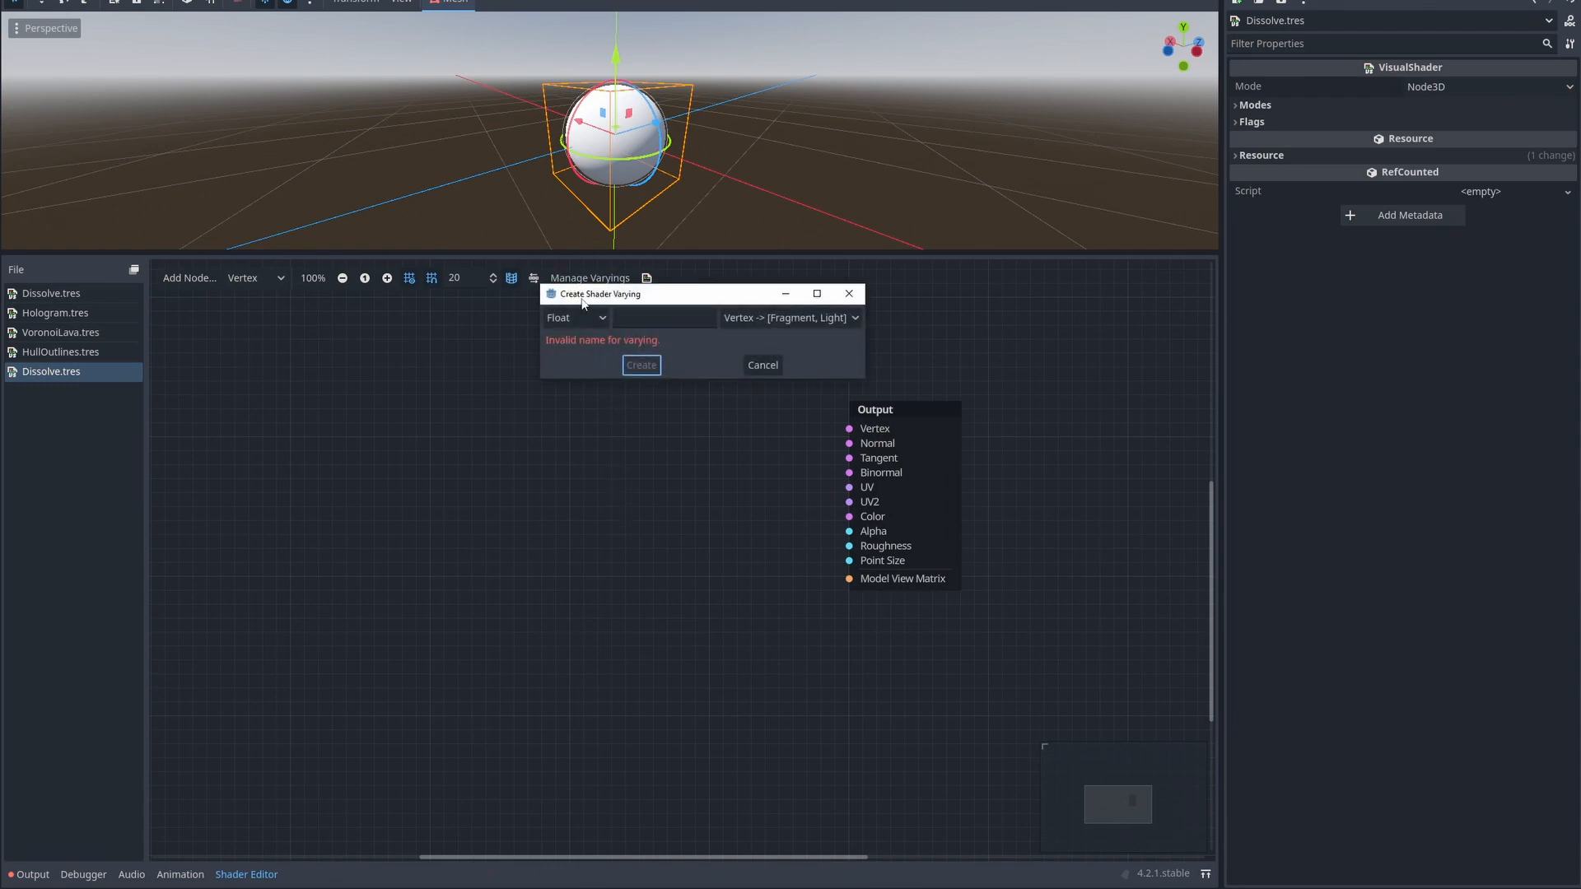
pyautogui.click(592, 317)
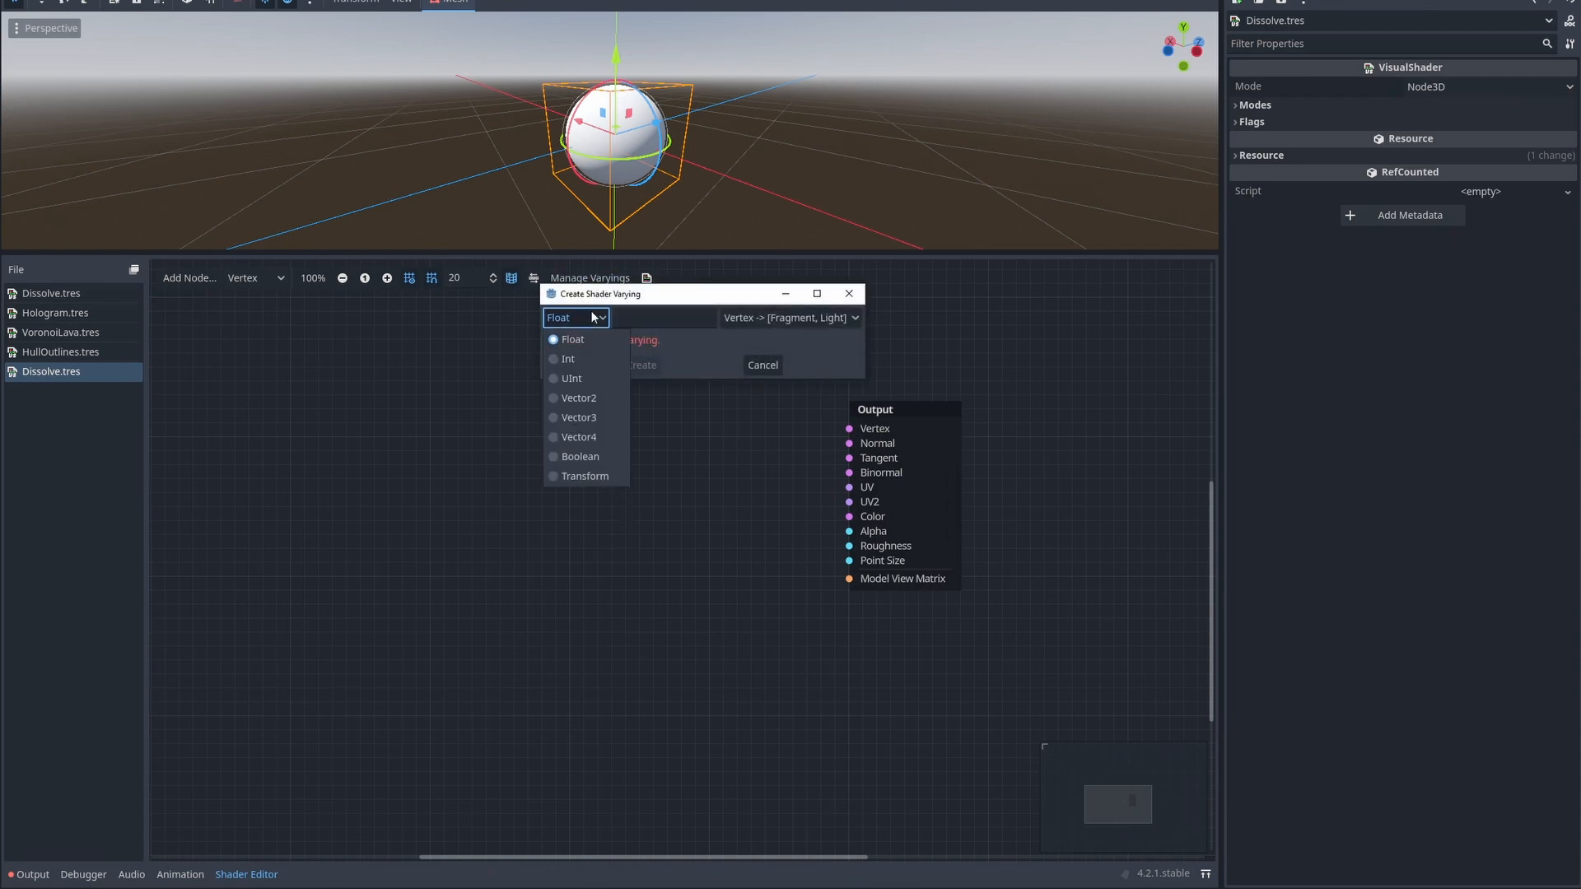
pyautogui.click(553, 420)
pyautogui.click(636, 317)
pyautogui.write('W')
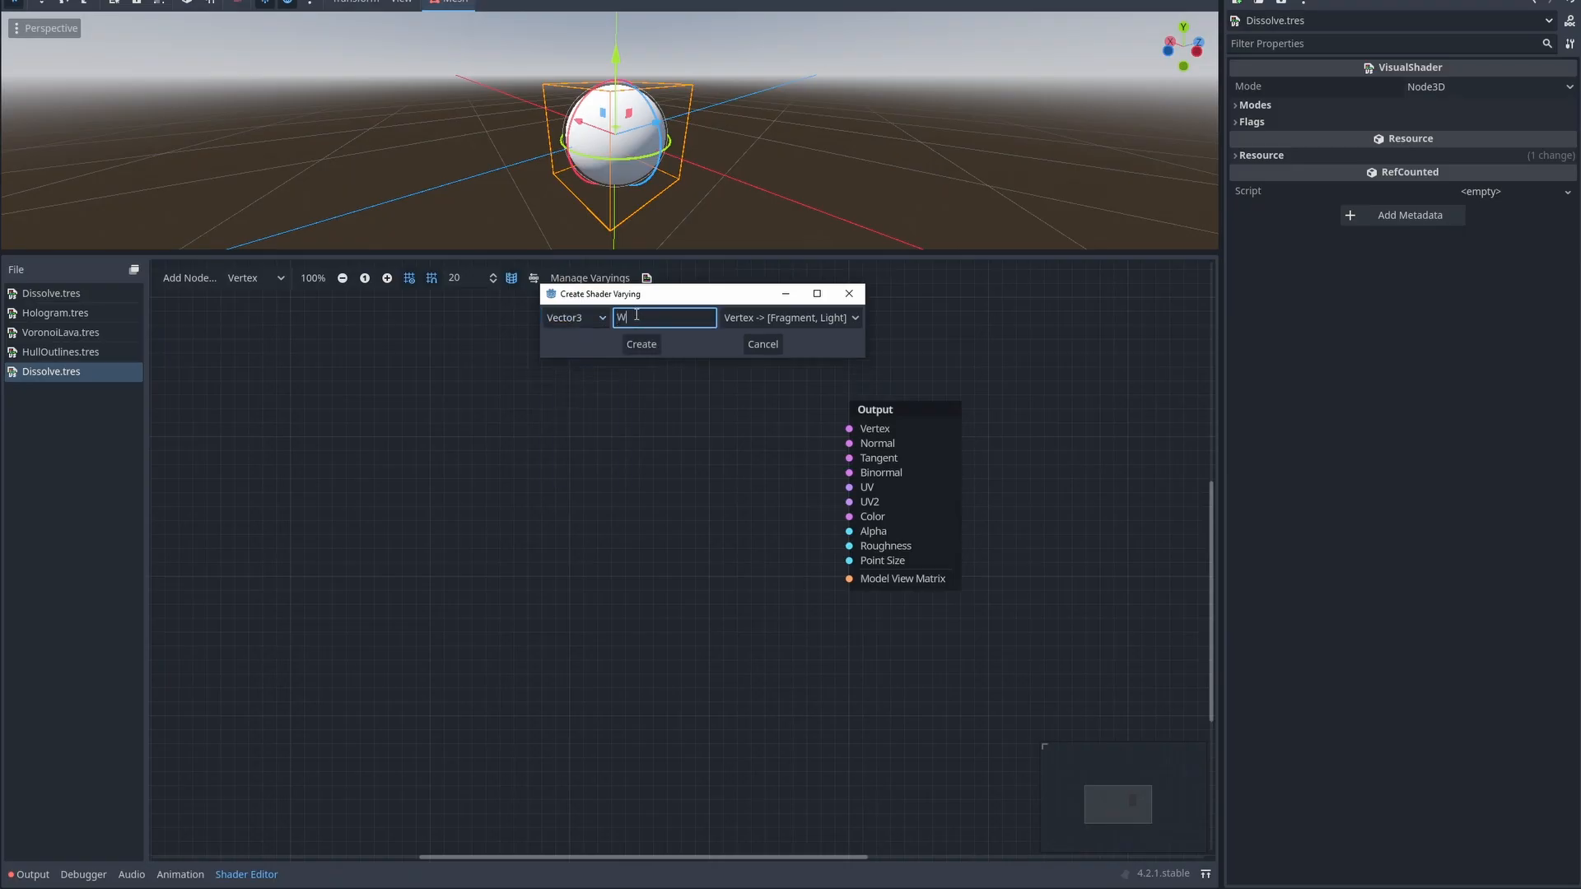
pyautogui.write('orldfPos')
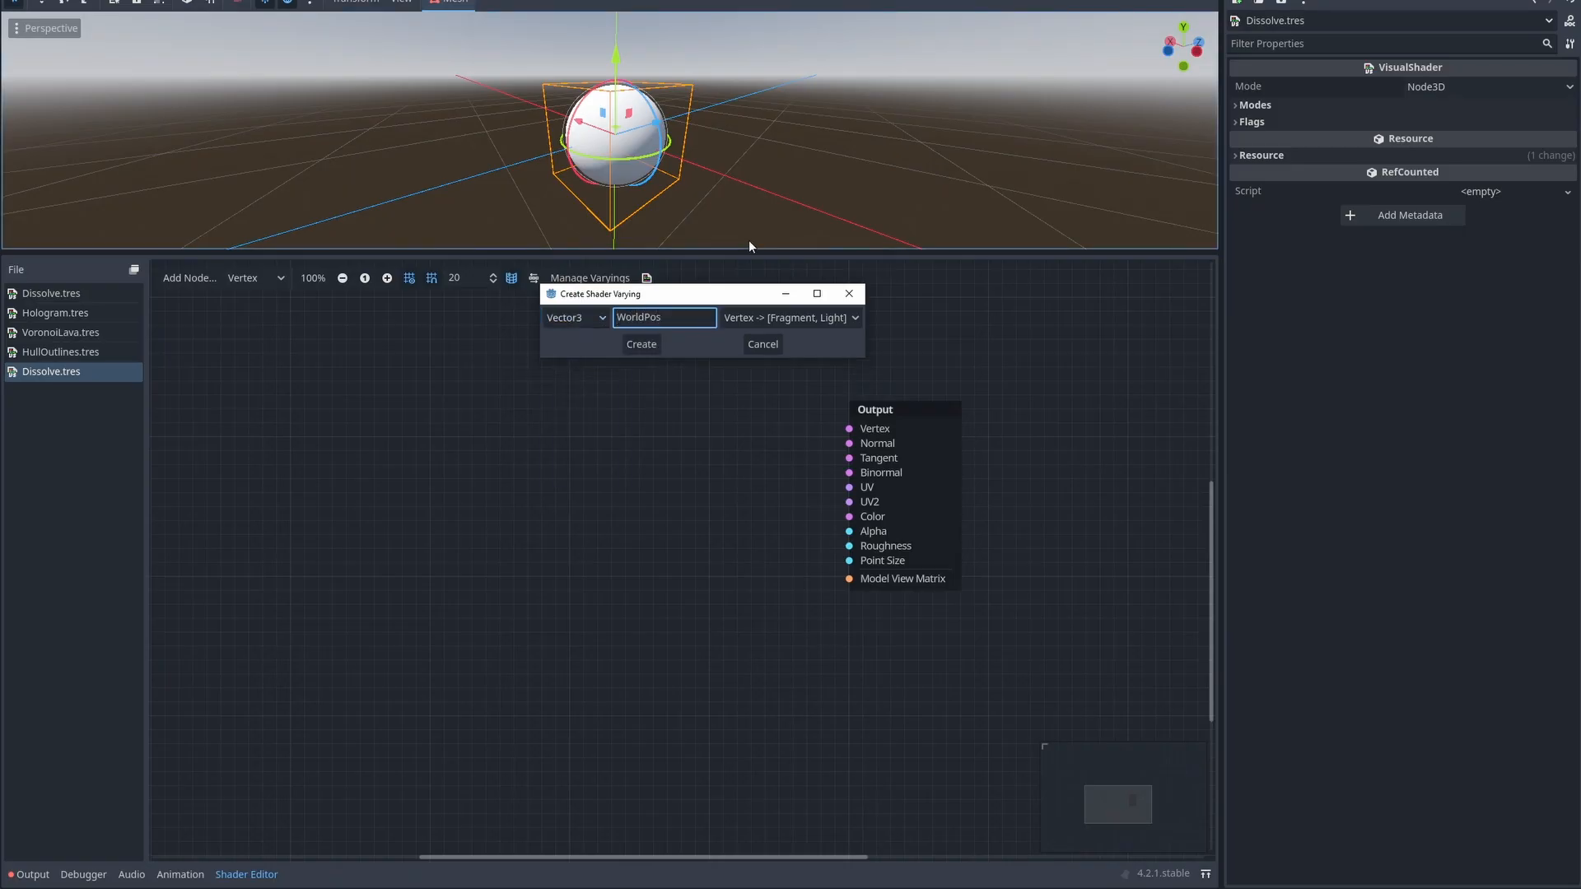
pyautogui.click(644, 346)
# Step: Add a VaryingSetter node, place it directly below the Output node and assign it the WorldPos varying
pyautogui.rightClick(659, 494)
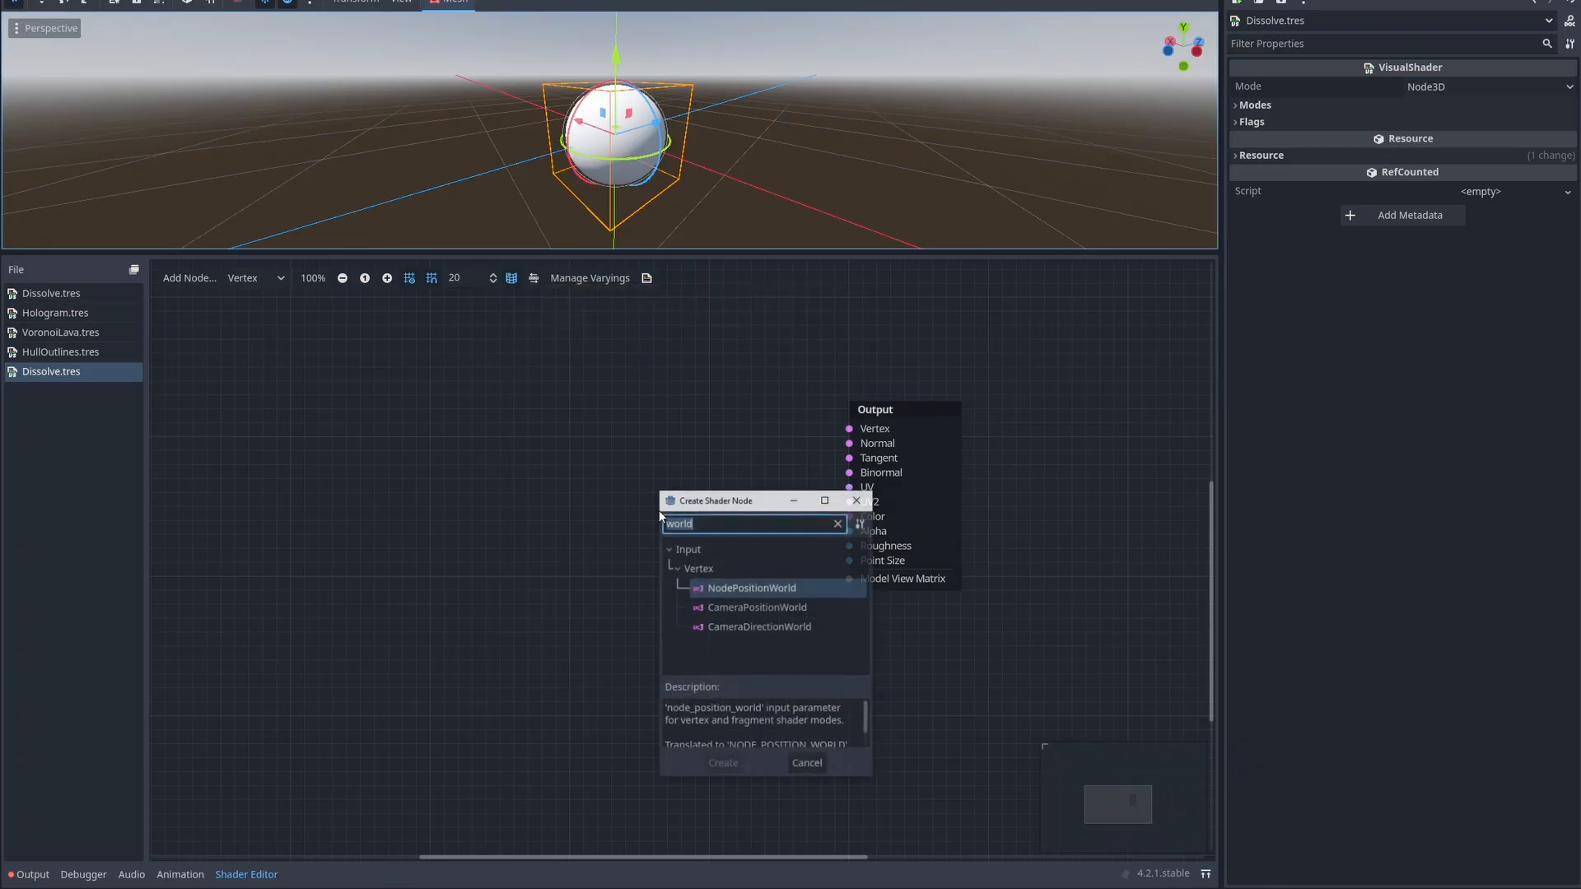
pyautogui.write('varying')
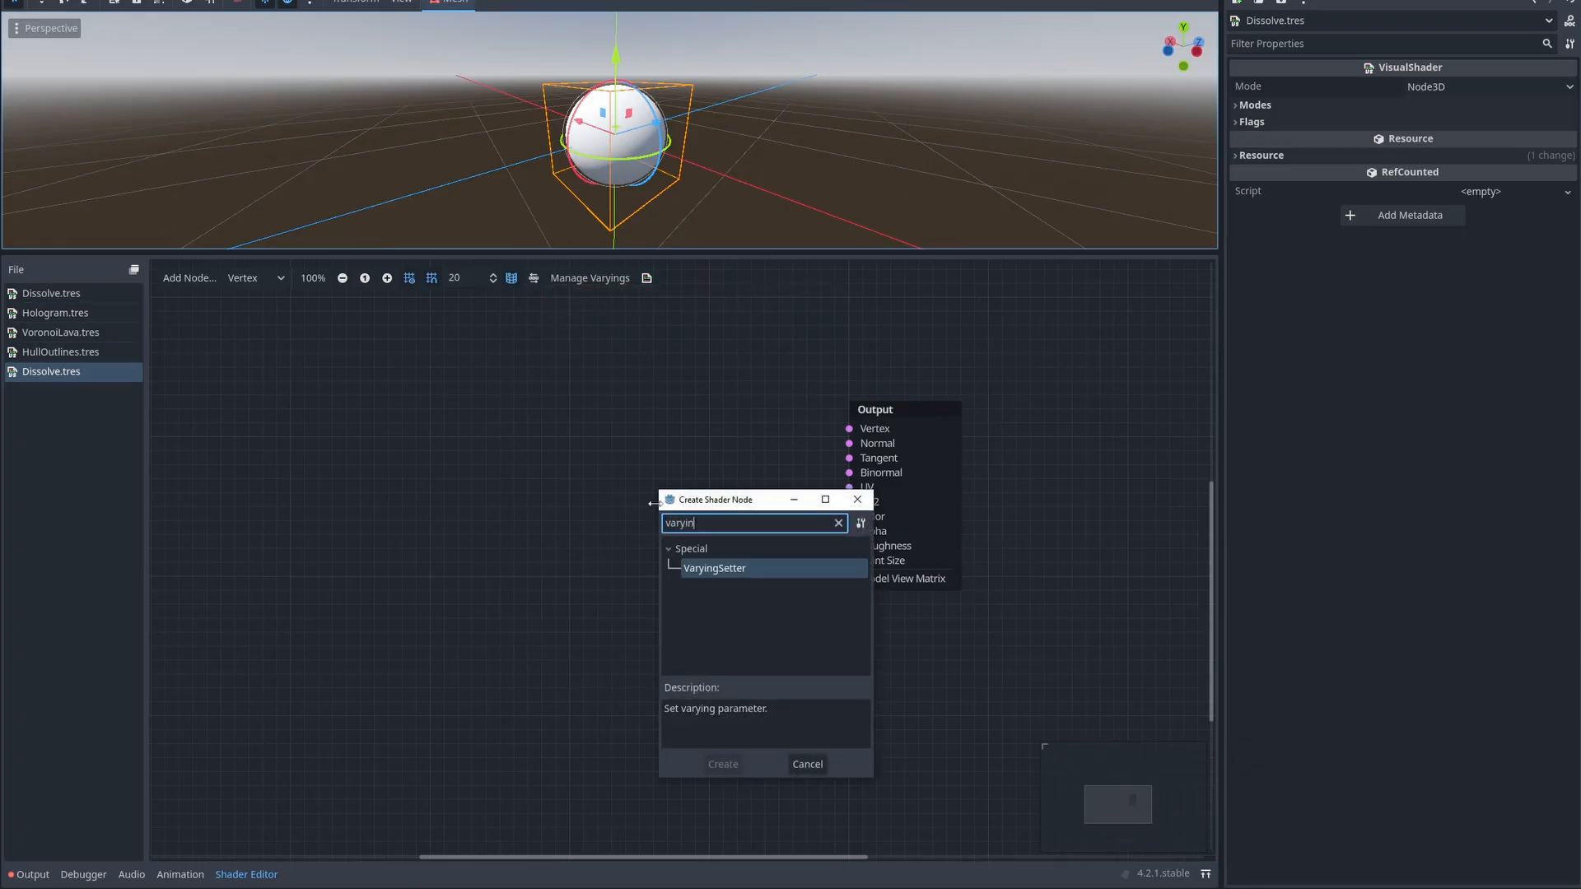
pyautogui.doubleClick(709, 568)
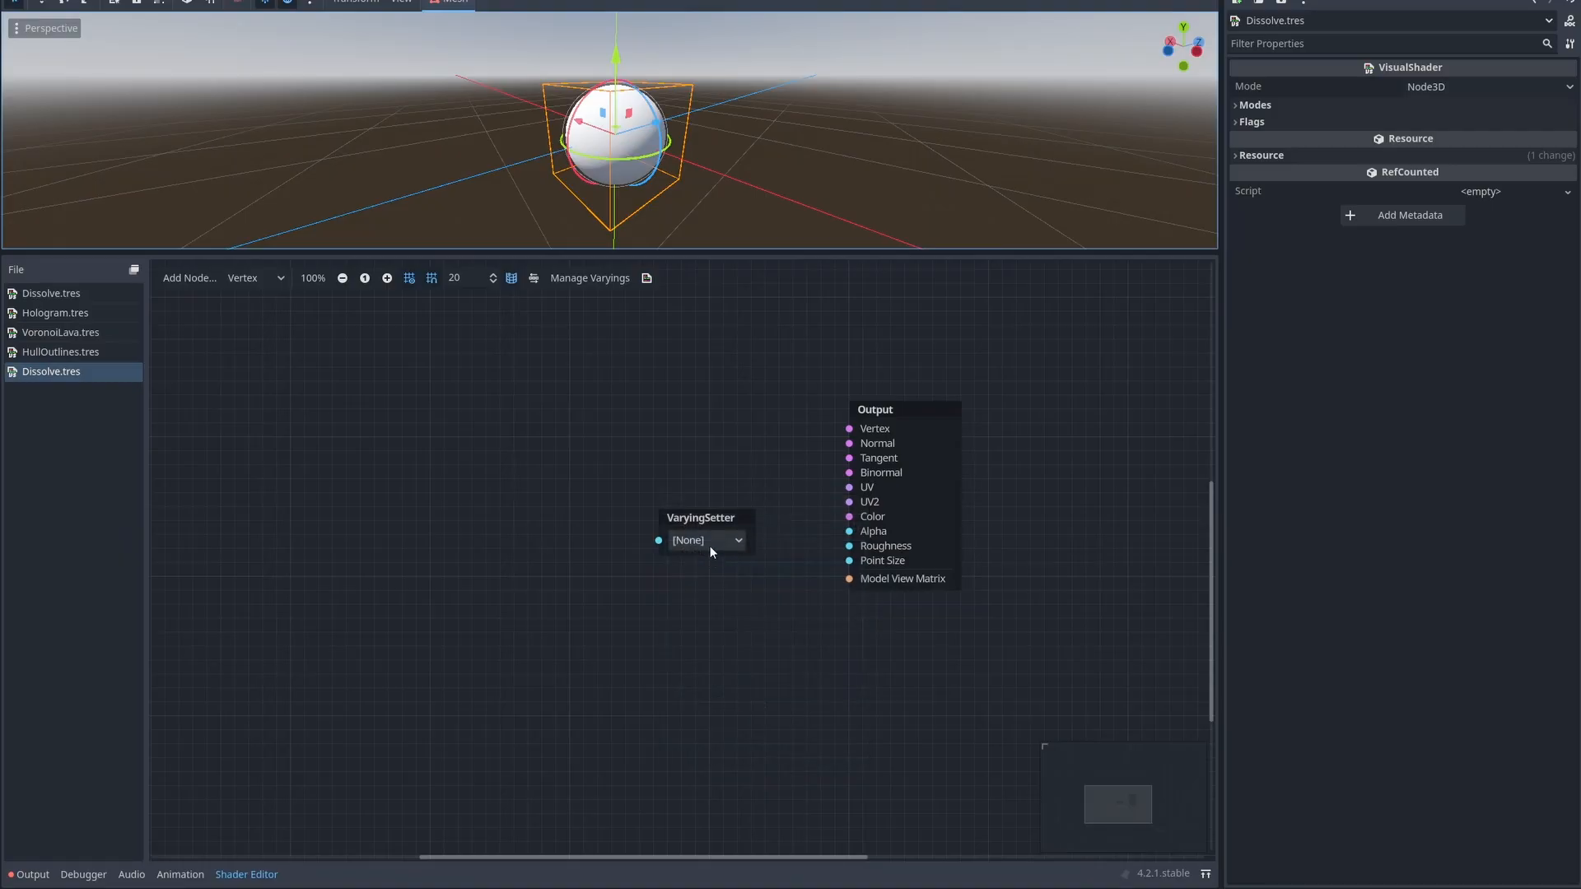
pyautogui.moveTo(696, 521); pyautogui.dragTo(886, 616)
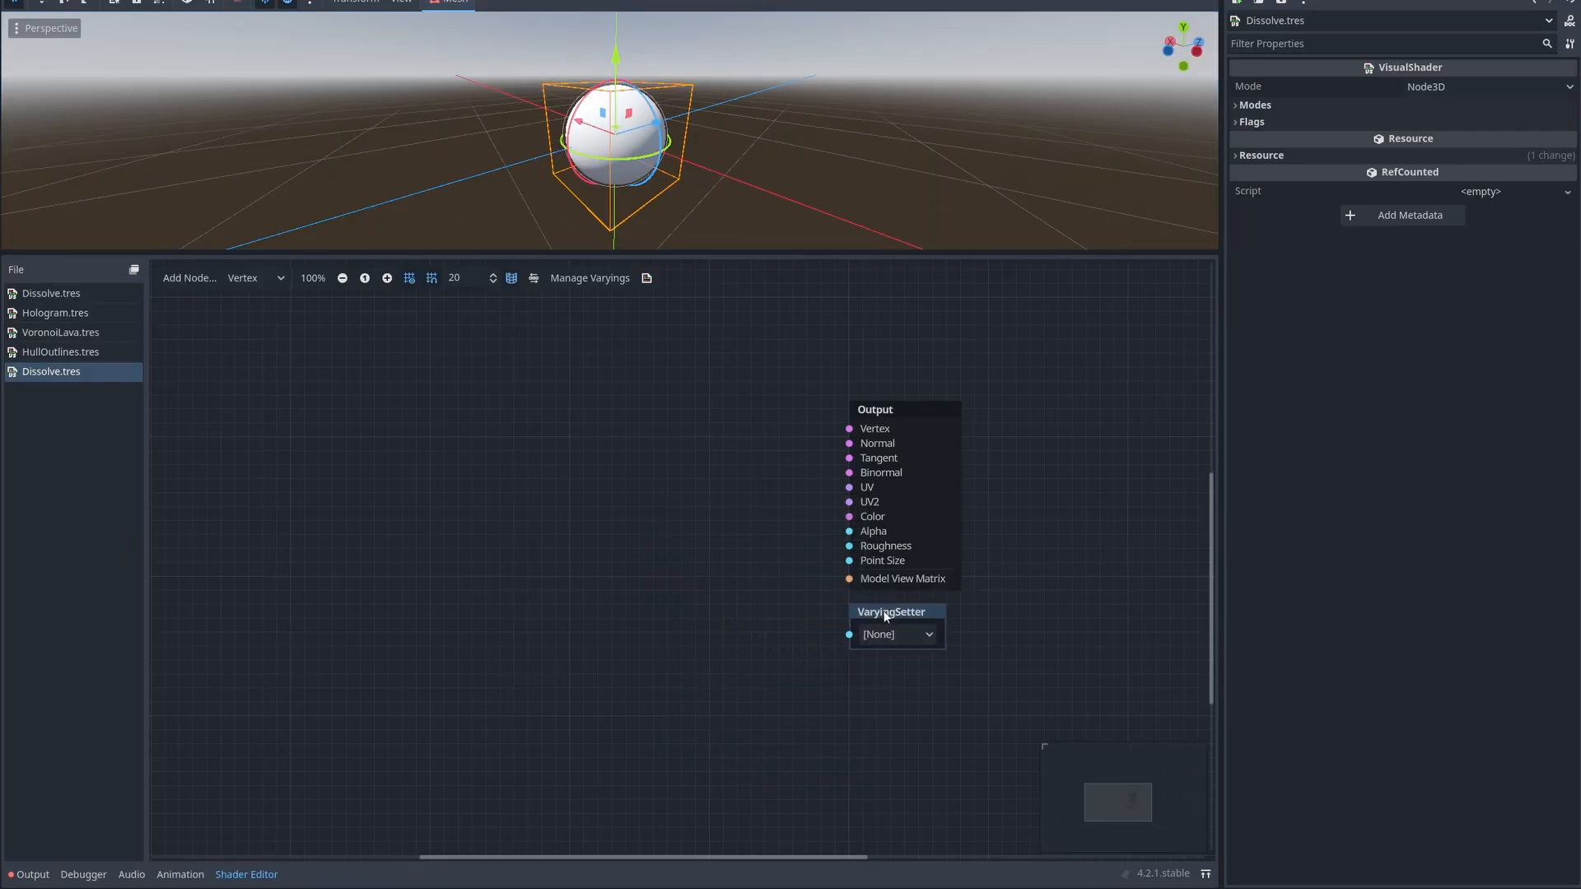
pyautogui.click(910, 636)
pyautogui.click(906, 679)
# Step: Add a Vertex input node and place it well ahead of the Output node in the graph
pyautogui.rightClick(559, 519)
pyautogui.write('vertex')
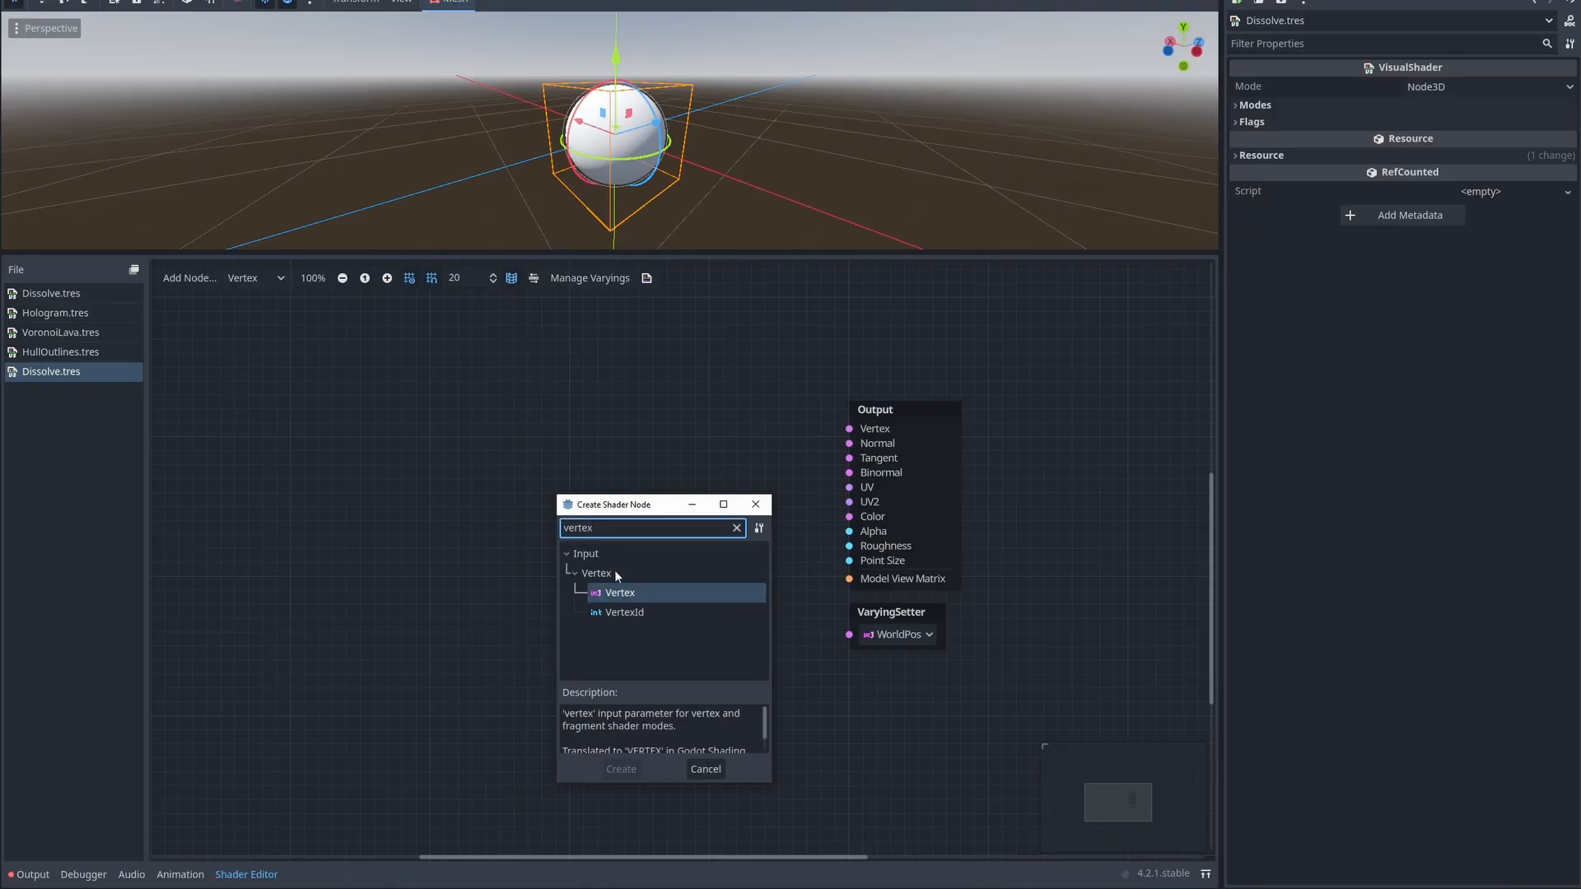
pyautogui.doubleClick(639, 594)
pyautogui.moveTo(636, 525); pyautogui.dragTo(314, 446)
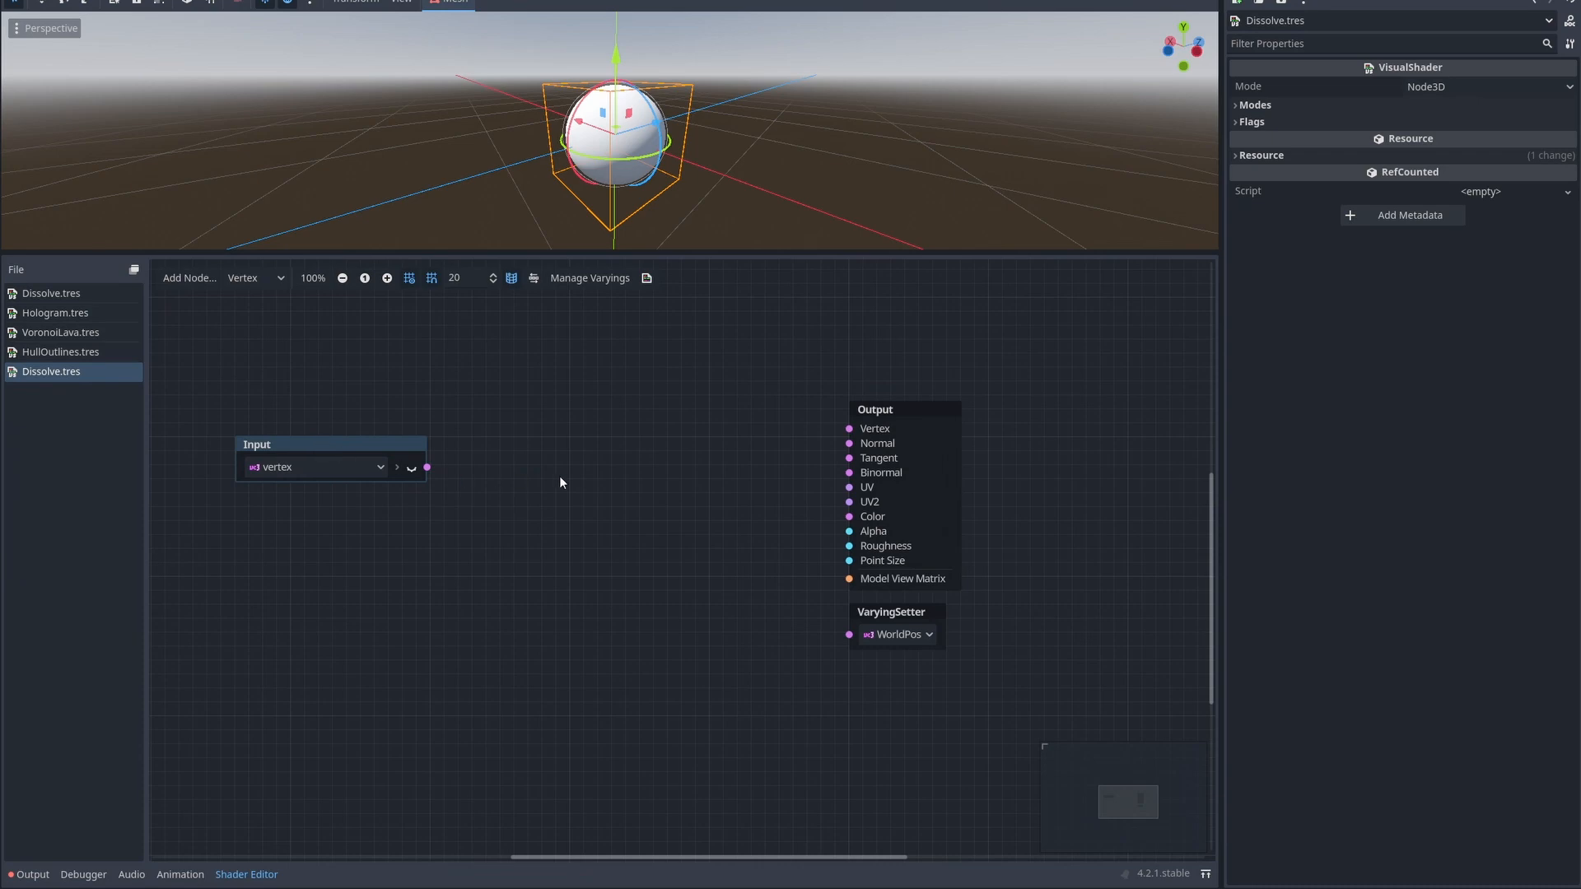
# Step: Add a ModelMatrix input node and place it below the vertex input node
pyautogui.rightClick(420, 590)
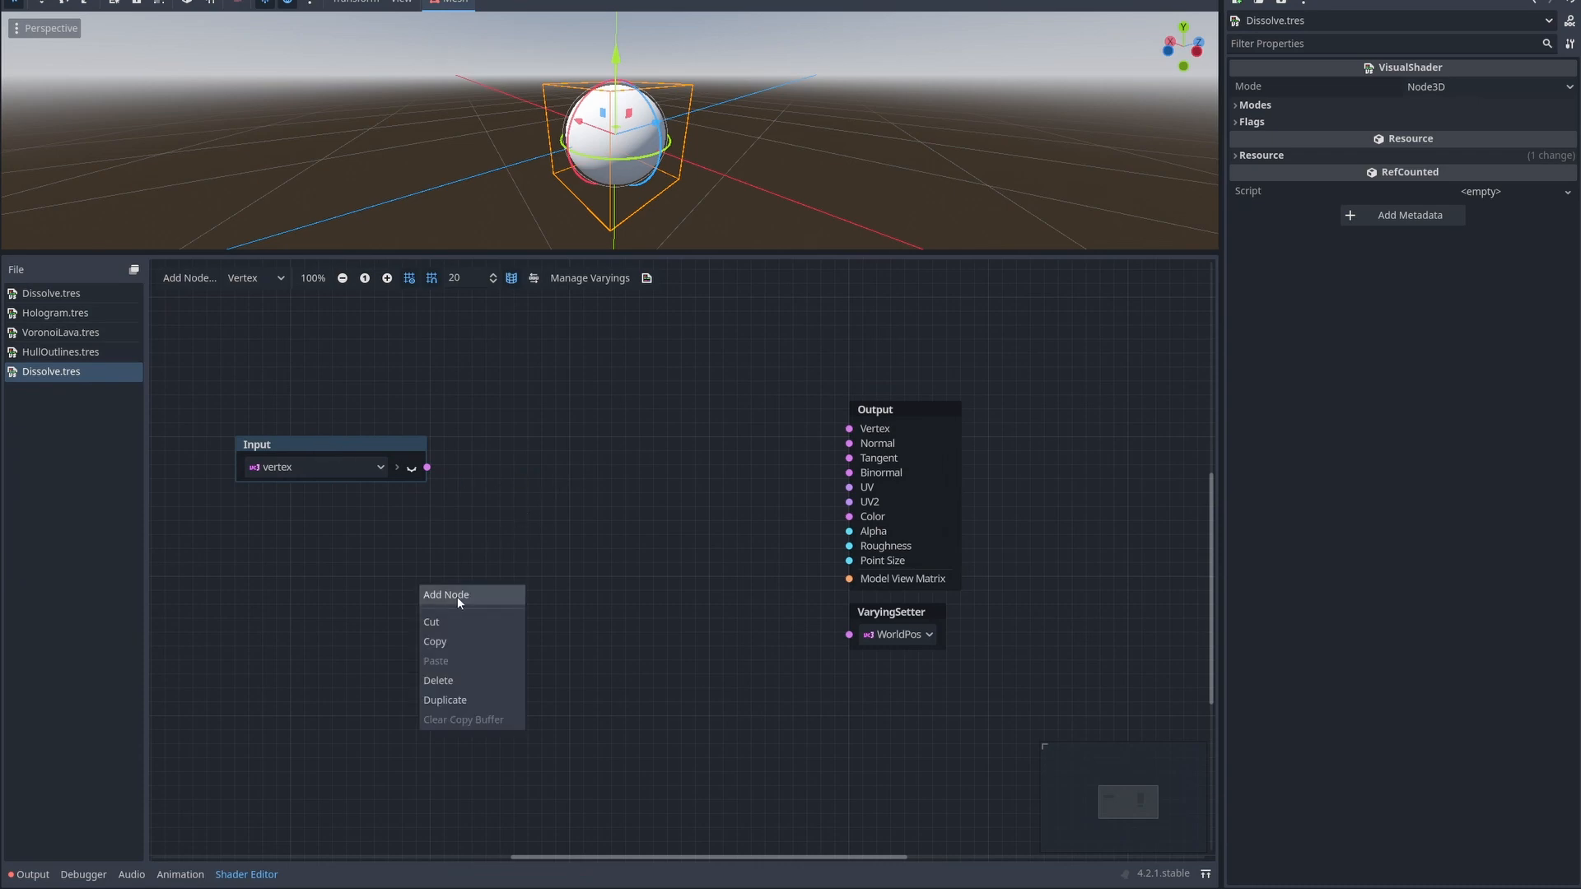
pyautogui.click(453, 598)
pyautogui.write('model')
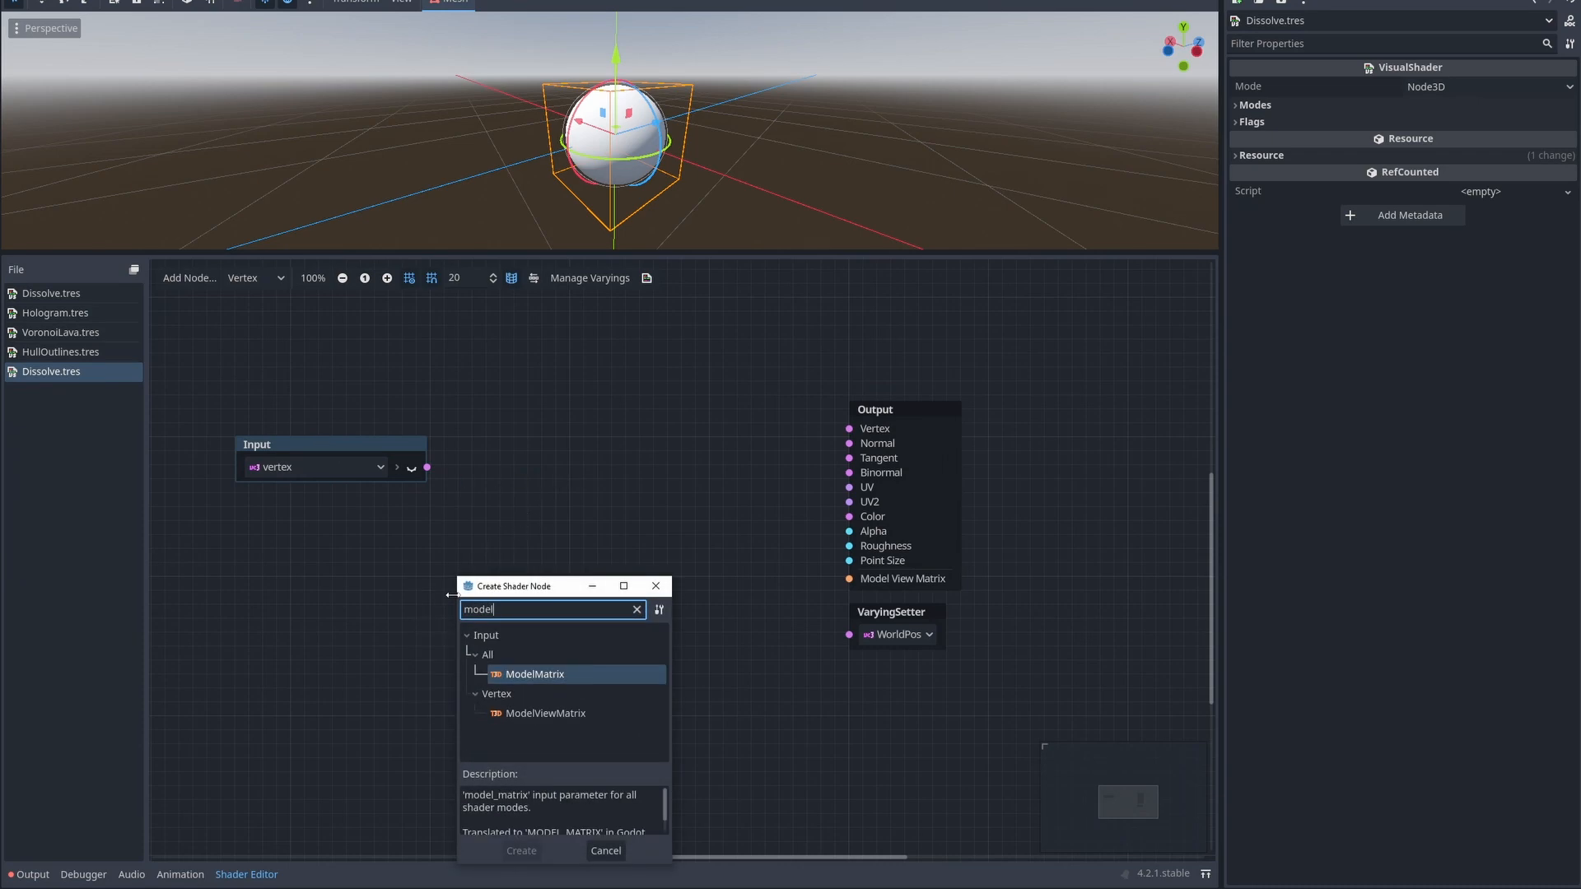
pyautogui.doubleClick(562, 674)
pyautogui.moveTo(561, 605); pyautogui.dragTo(364, 552)
# Step: Add a TransformVectorMult node with the vertex input connected to b and the model_matrix input connected to a
pyautogui.moveTo(427, 467); pyautogui.dragTo(556, 531)
pyautogui.write('tra')
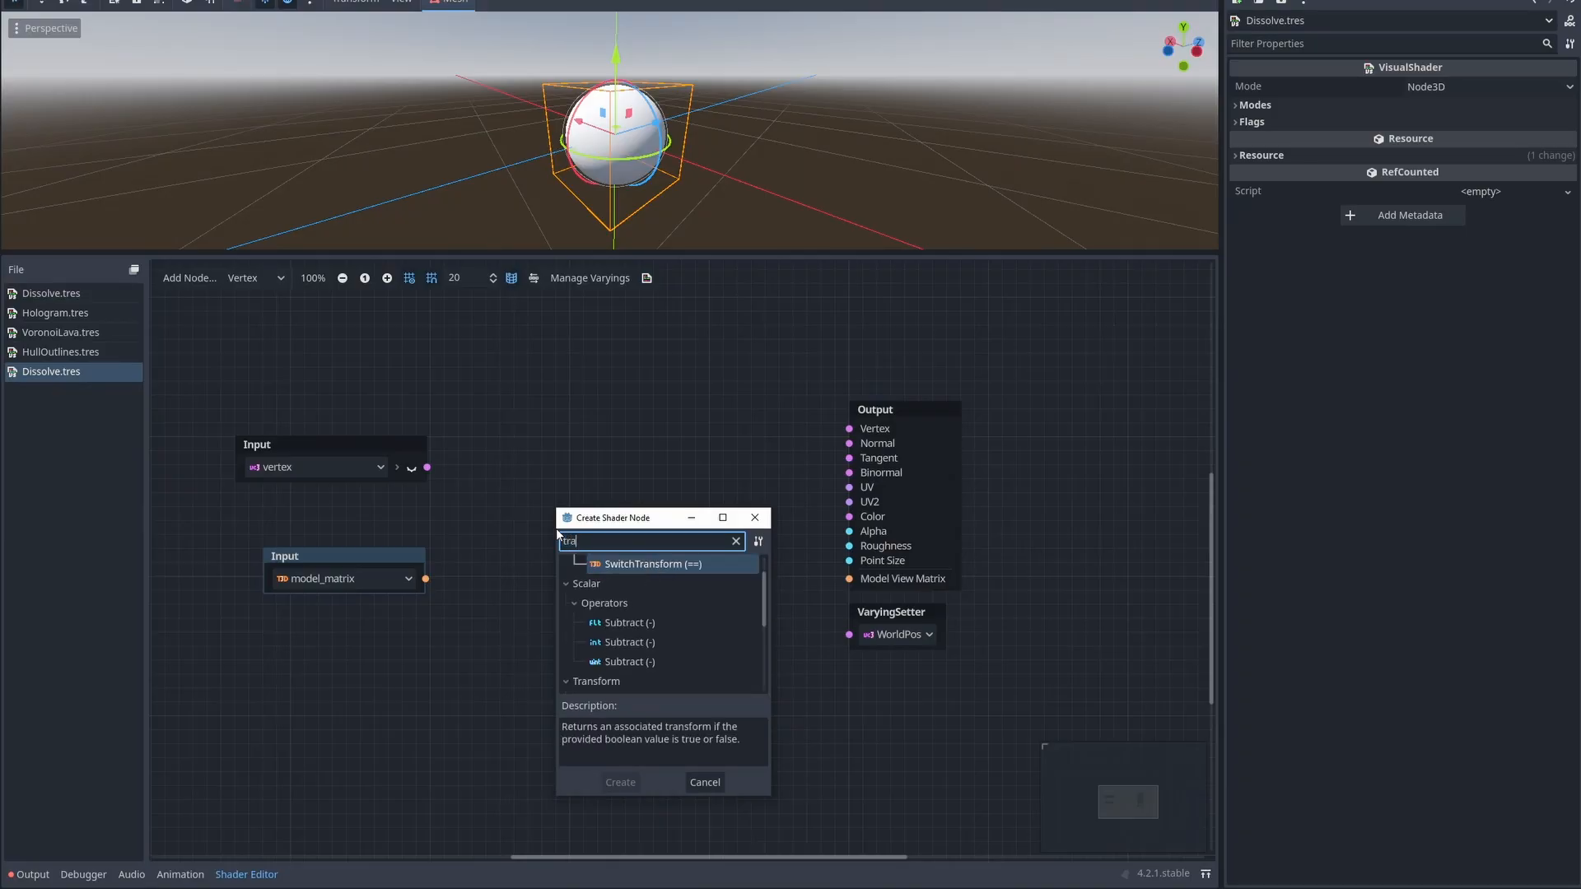
pyautogui.write('nsfor')
pyautogui.doubleClick(691, 681)
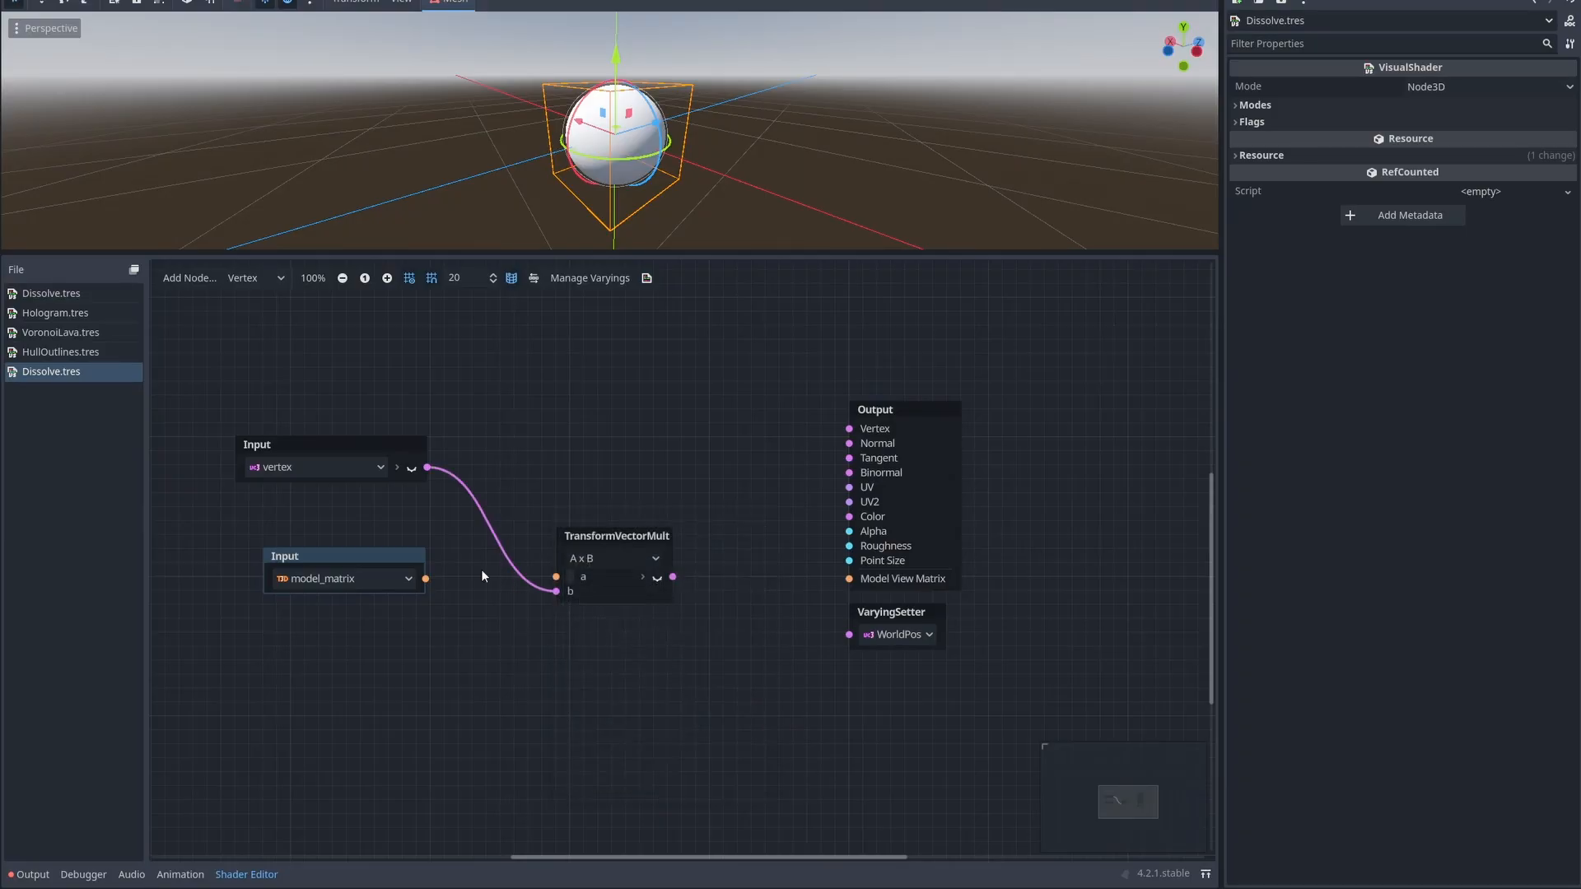
pyautogui.moveTo(425, 582); pyautogui.dragTo(557, 576)
# Step: Rearrange the input and TransformVectorMult nodes beside the VaryingSetter and connect the multiplication result to WorldPos
pyautogui.moveTo(382, 560); pyautogui.dragTo(382, 377)
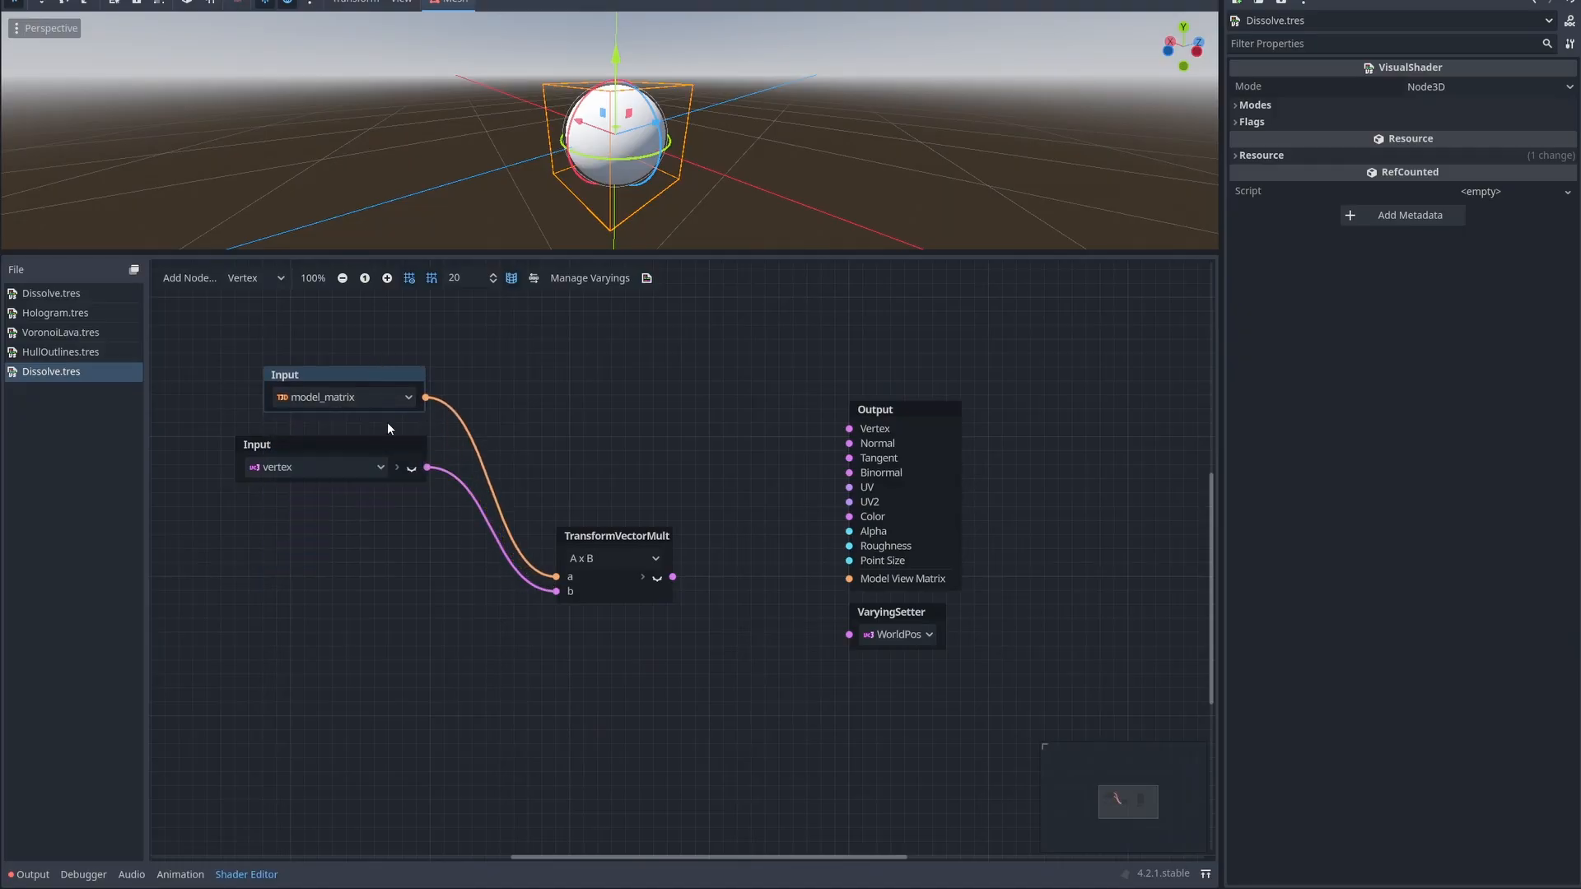
pyautogui.moveTo(604, 539); pyautogui.dragTo(589, 431)
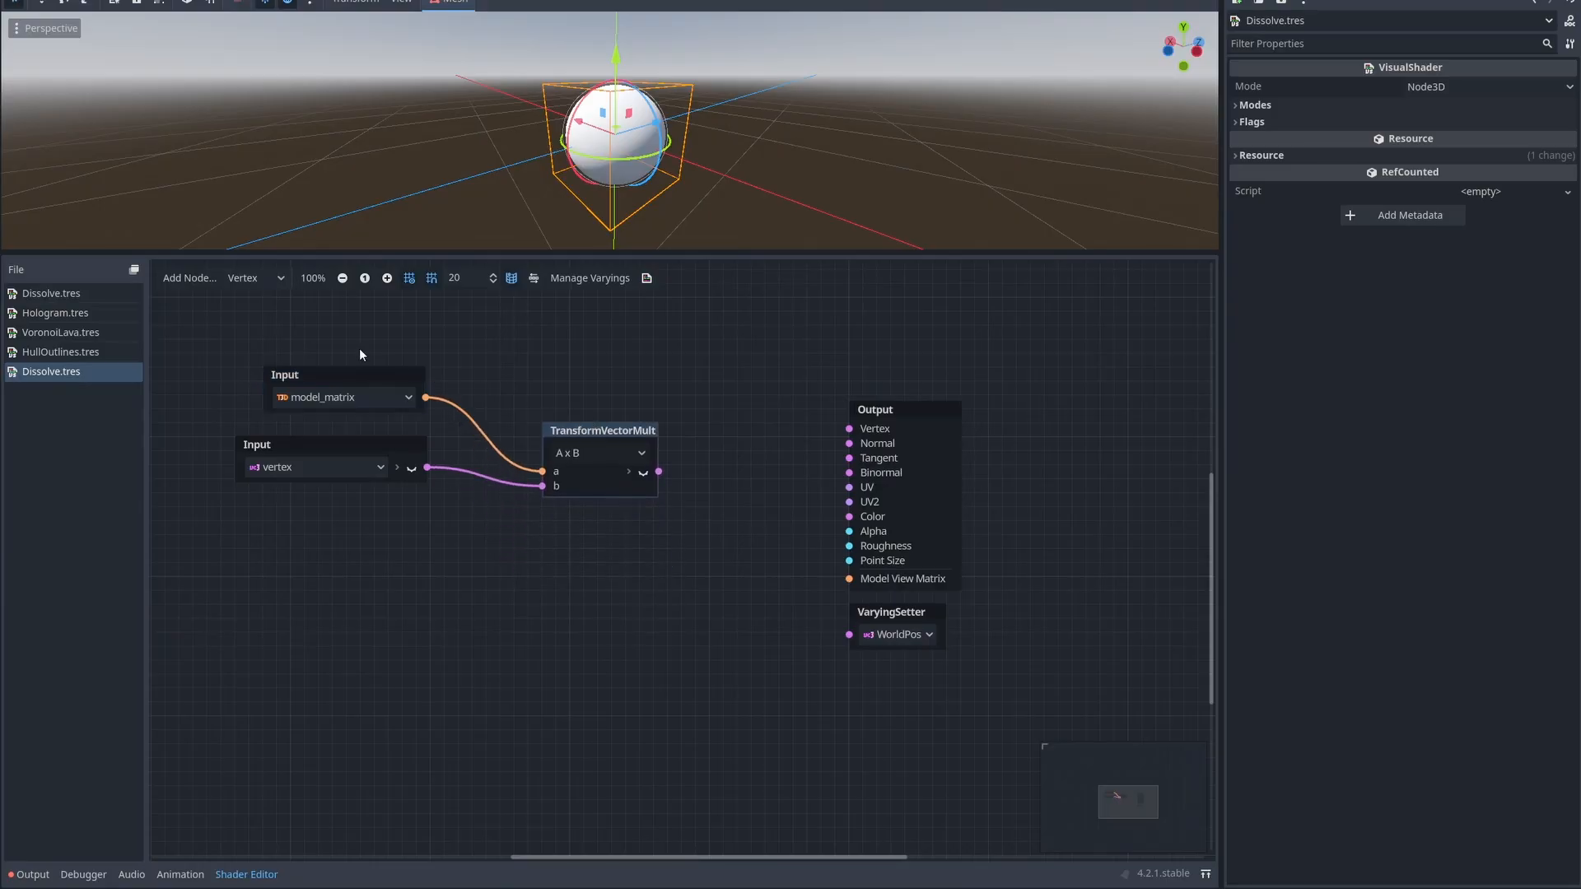
pyautogui.moveTo(379, 358); pyautogui.dragTo(639, 494)
pyautogui.moveTo(627, 422); pyautogui.dragTo(683, 581)
pyautogui.click(683, 583)
pyautogui.moveTo(715, 639); pyautogui.dragTo(848, 635)
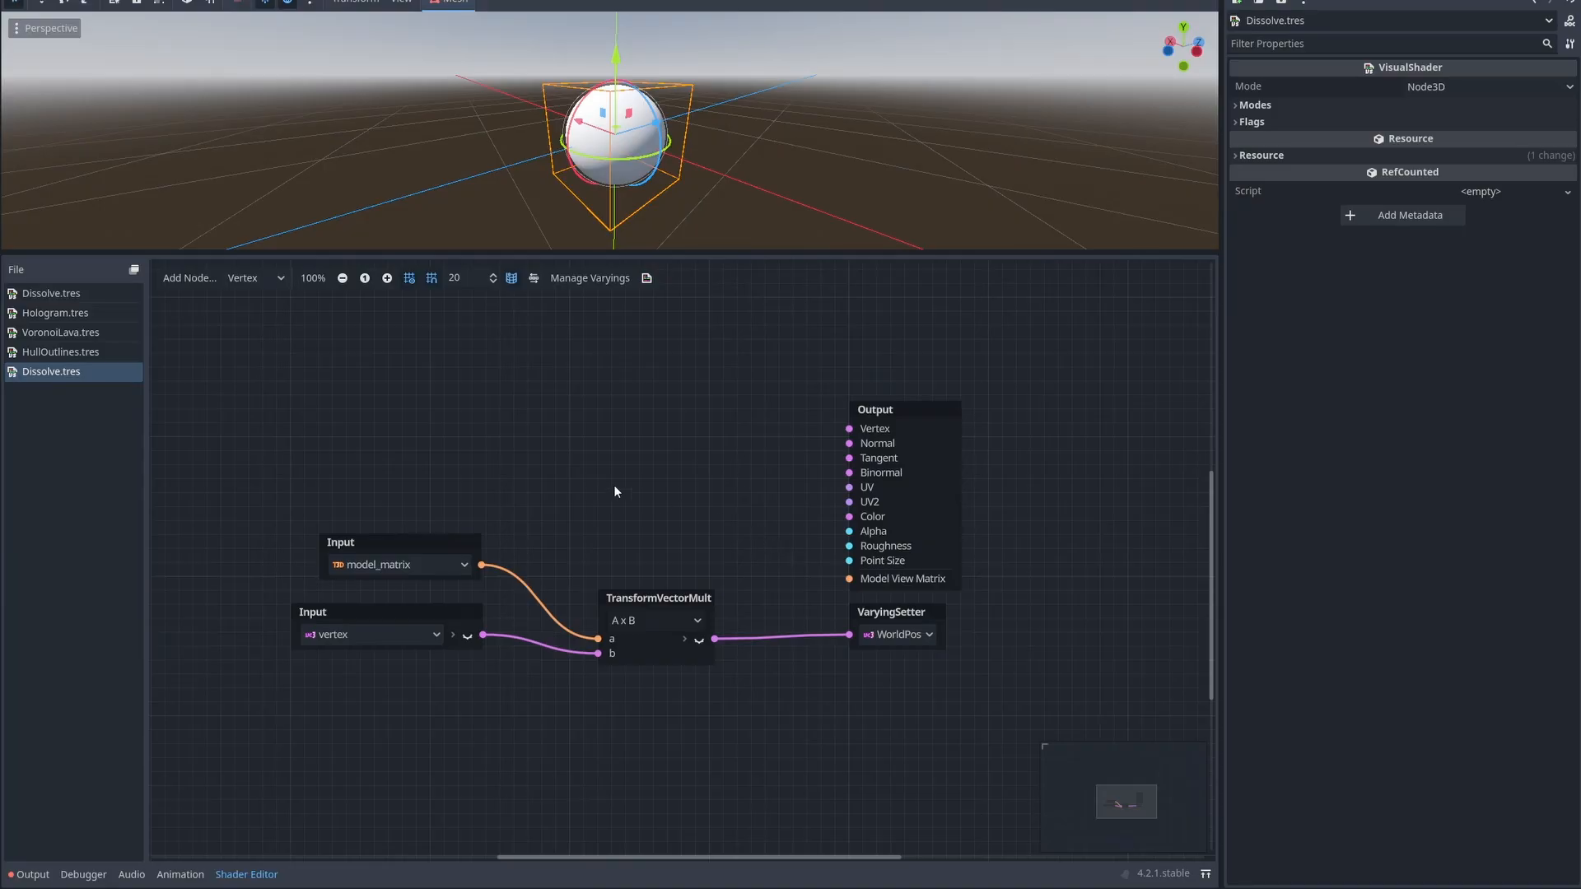
# Step: Switch back to the Fragment stage and add a VaryingGetter node set to the WorldPos varying
pyautogui.click(251, 277)
pyautogui.click(258, 319)
pyautogui.rightClick(446, 501)
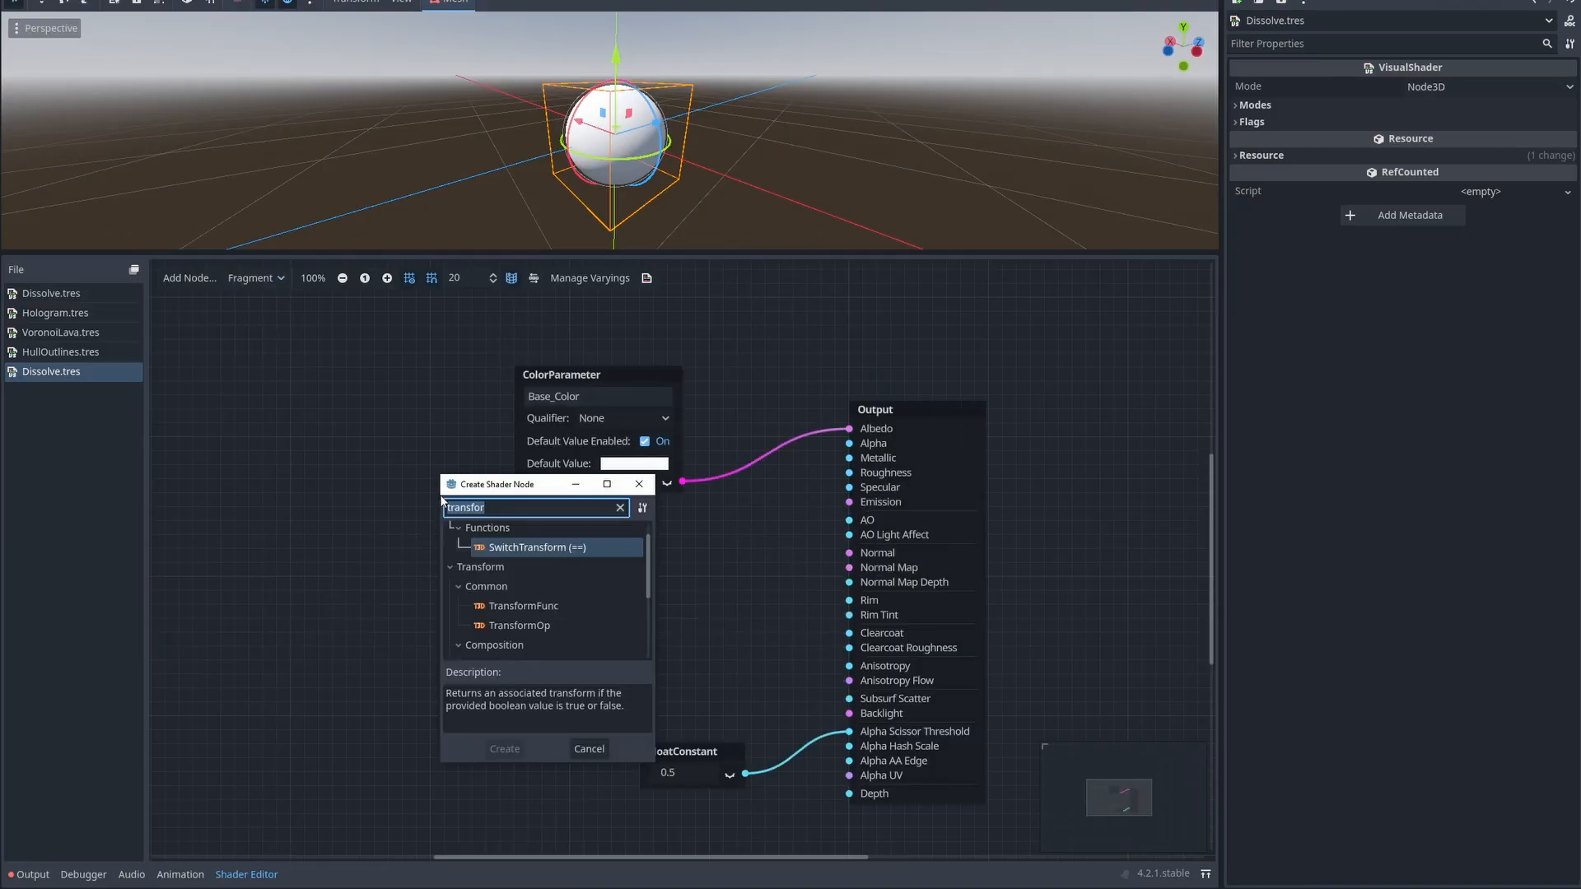
pyautogui.write('varyinge')
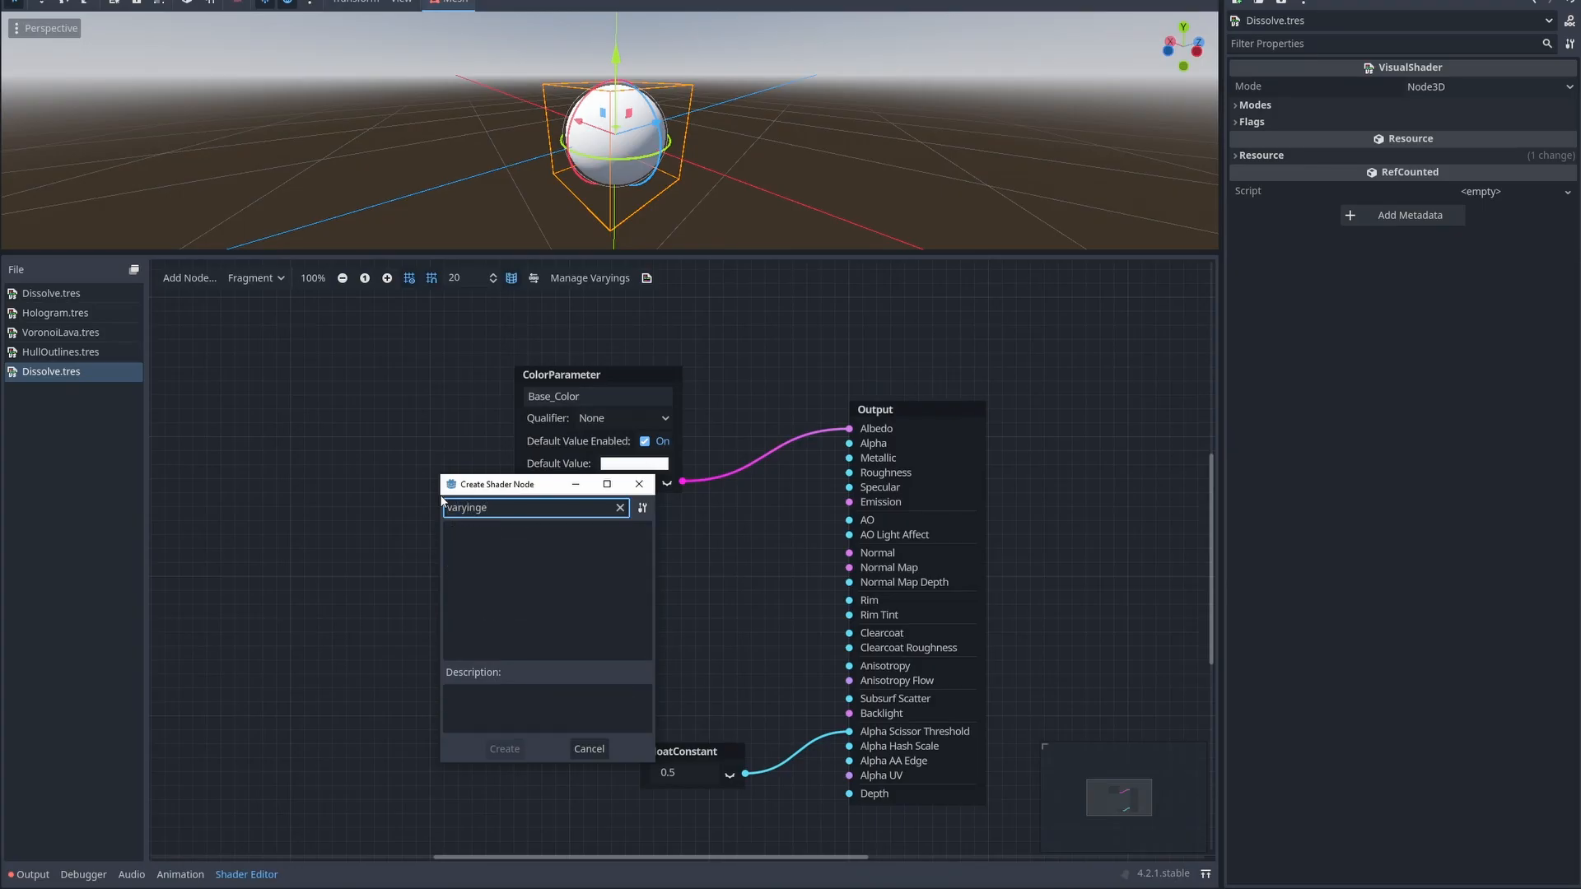
pyautogui.press('BackSpace')
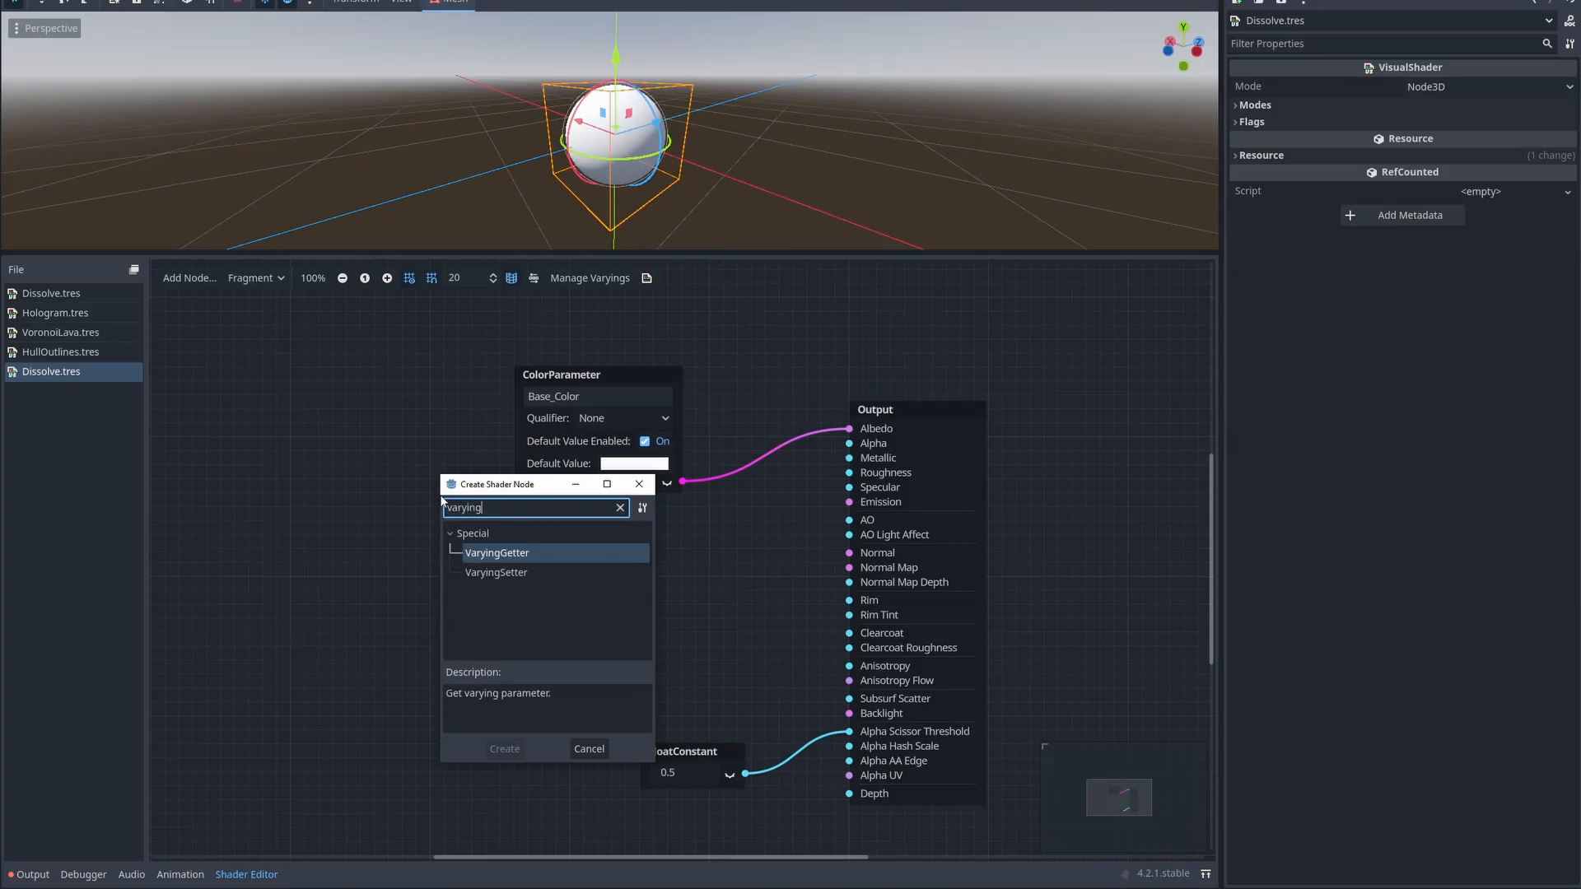
pyautogui.doubleClick(504, 549)
pyautogui.moveTo(498, 511); pyautogui.dragTo(273, 532)
pyautogui.click(271, 553)
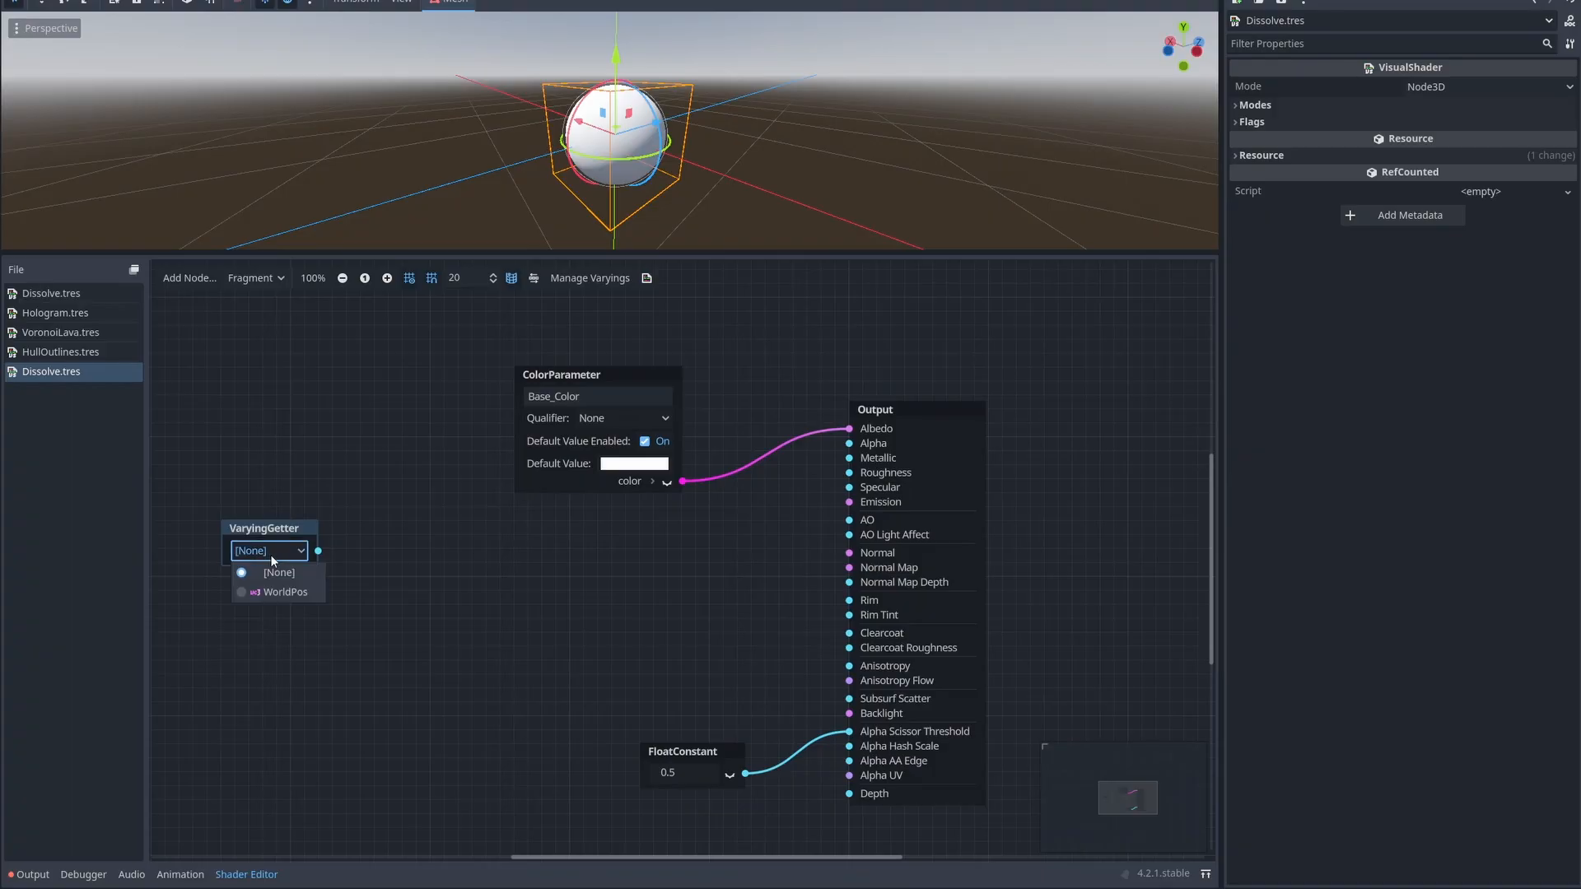
pyautogui.click(275, 586)
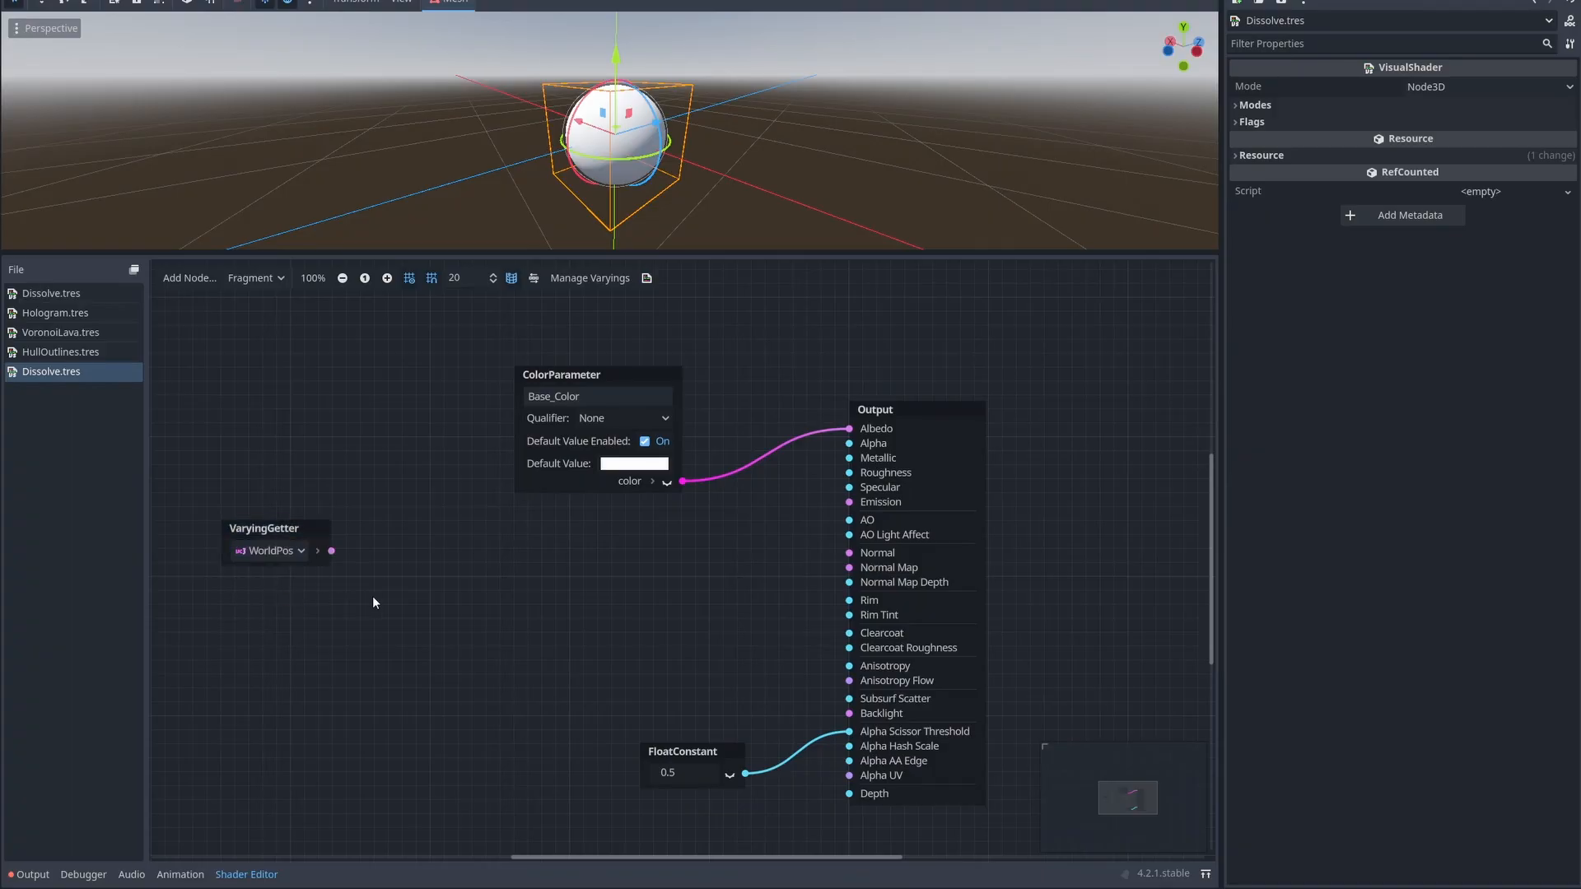
# Step: Expand the WorldPos getter's output, connect its green component to the Output node's Alpha and place the getter below Base_Color
pyautogui.click(317, 551)
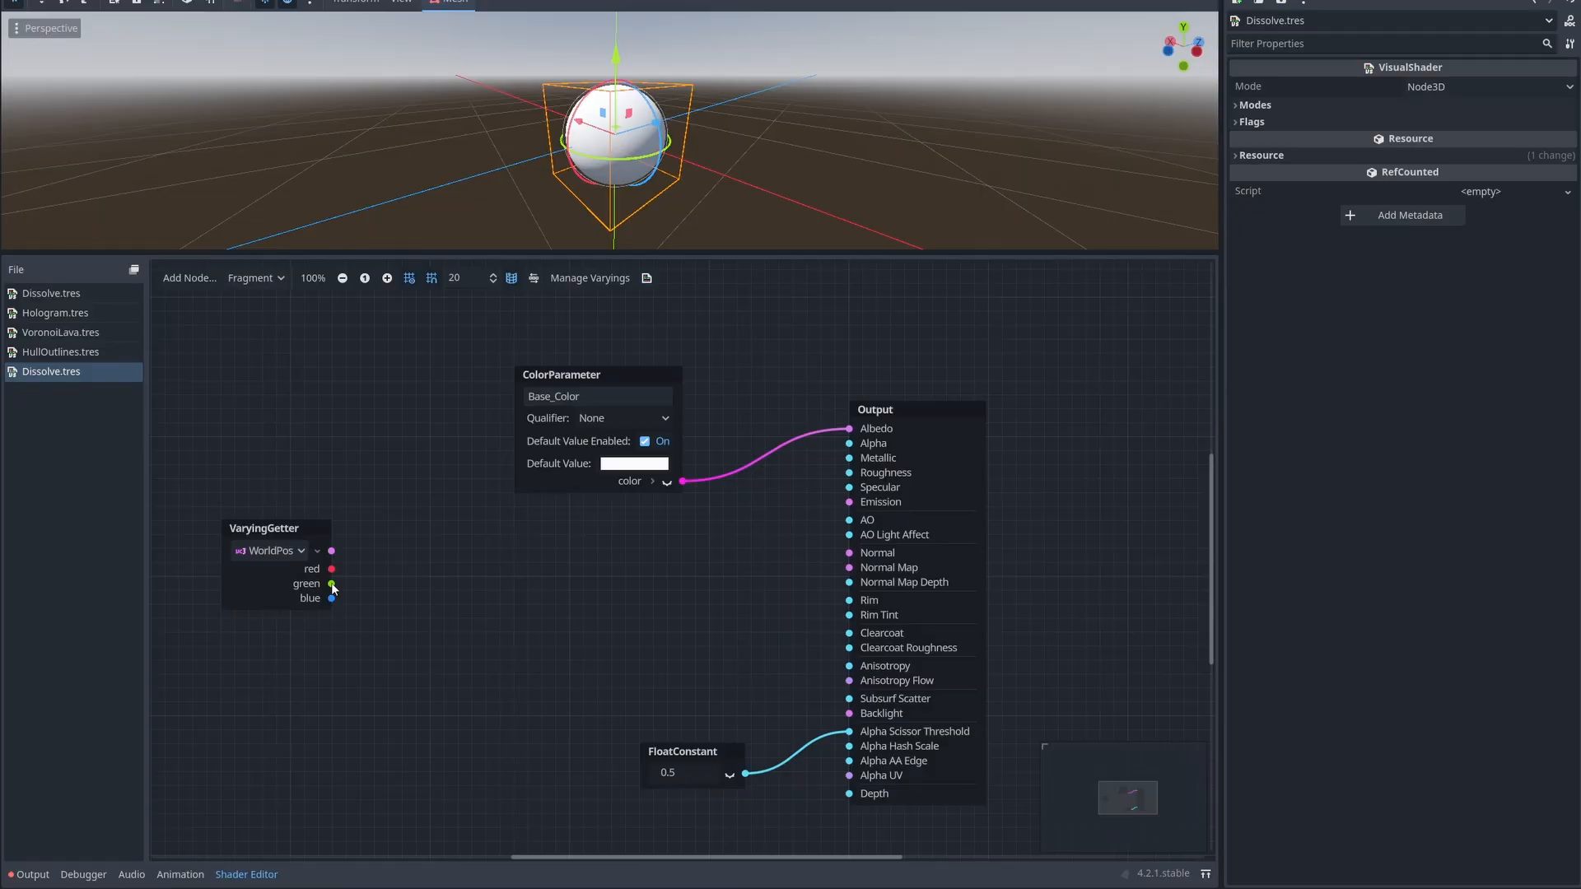
pyautogui.moveTo(332, 585); pyautogui.dragTo(851, 445)
pyautogui.moveTo(284, 528); pyautogui.dragTo(577, 542)
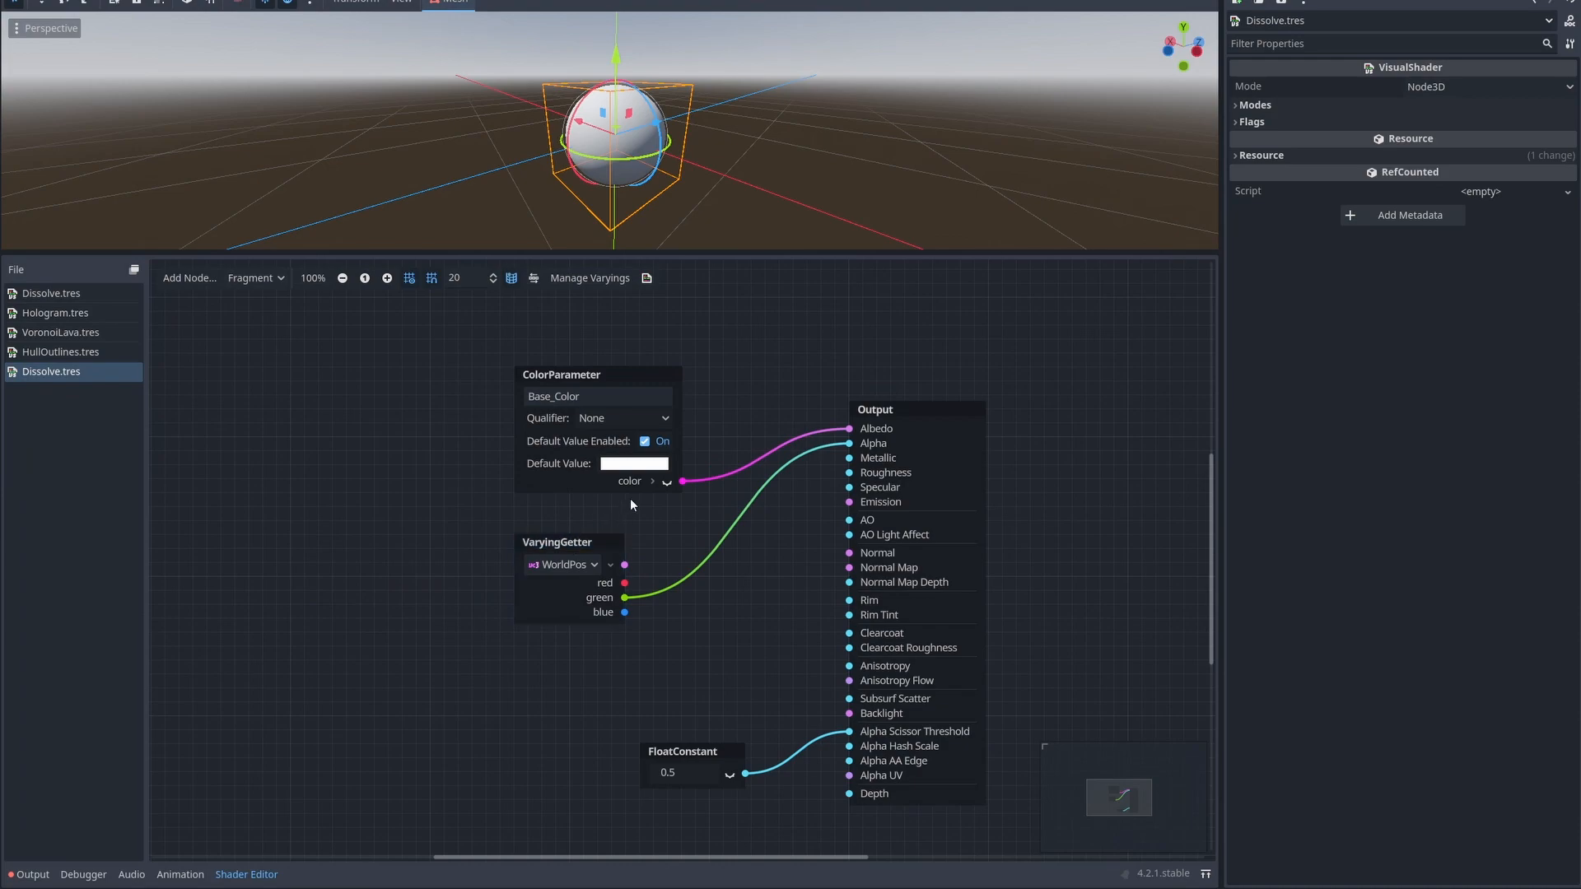
# Step: Add a VectorDecompose node fed by the WorldPos getter and connect its y output to the Output node's Alpha
pyautogui.moveTo(548, 544); pyautogui.dragTo(595, 575)
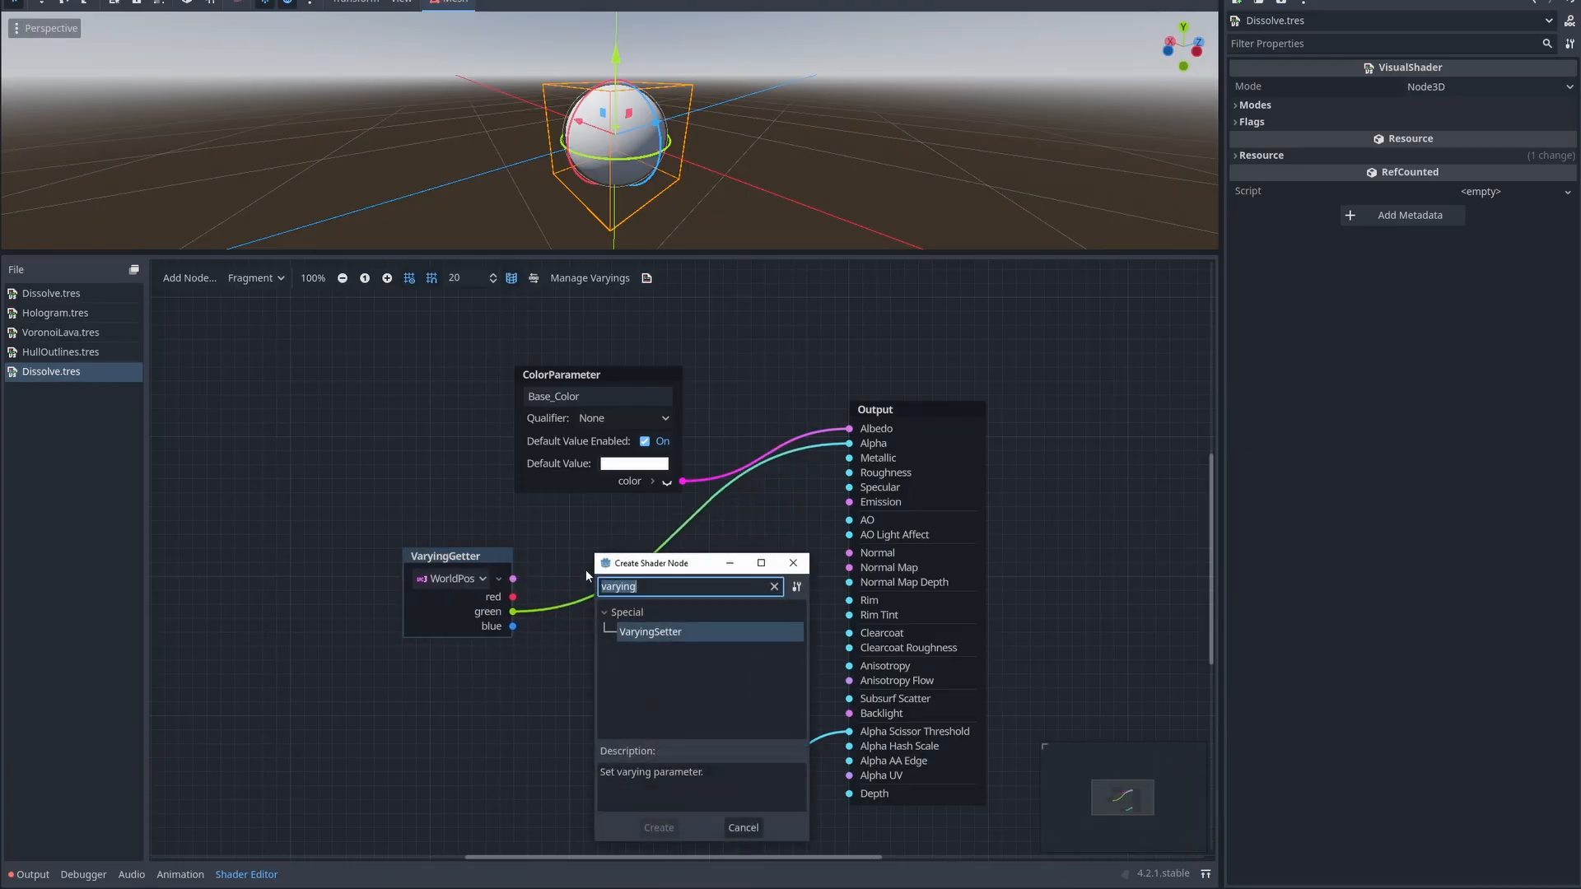
pyautogui.write('vectorde')
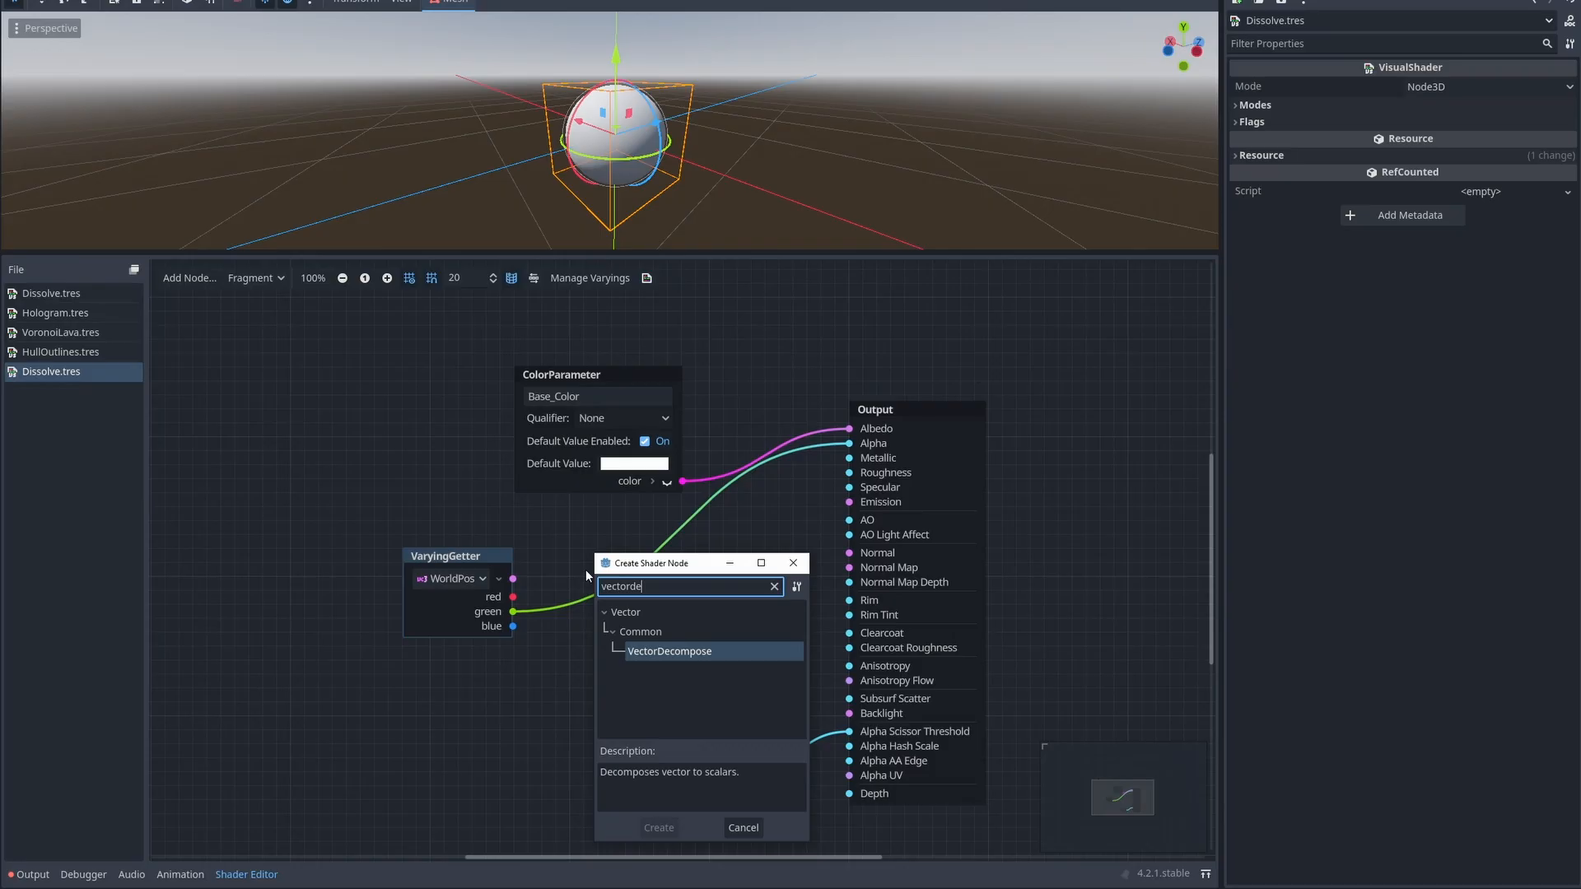
pyautogui.doubleClick(659, 651)
pyautogui.moveTo(642, 596); pyautogui.dragTo(608, 531)
pyautogui.moveTo(656, 598); pyautogui.dragTo(850, 443)
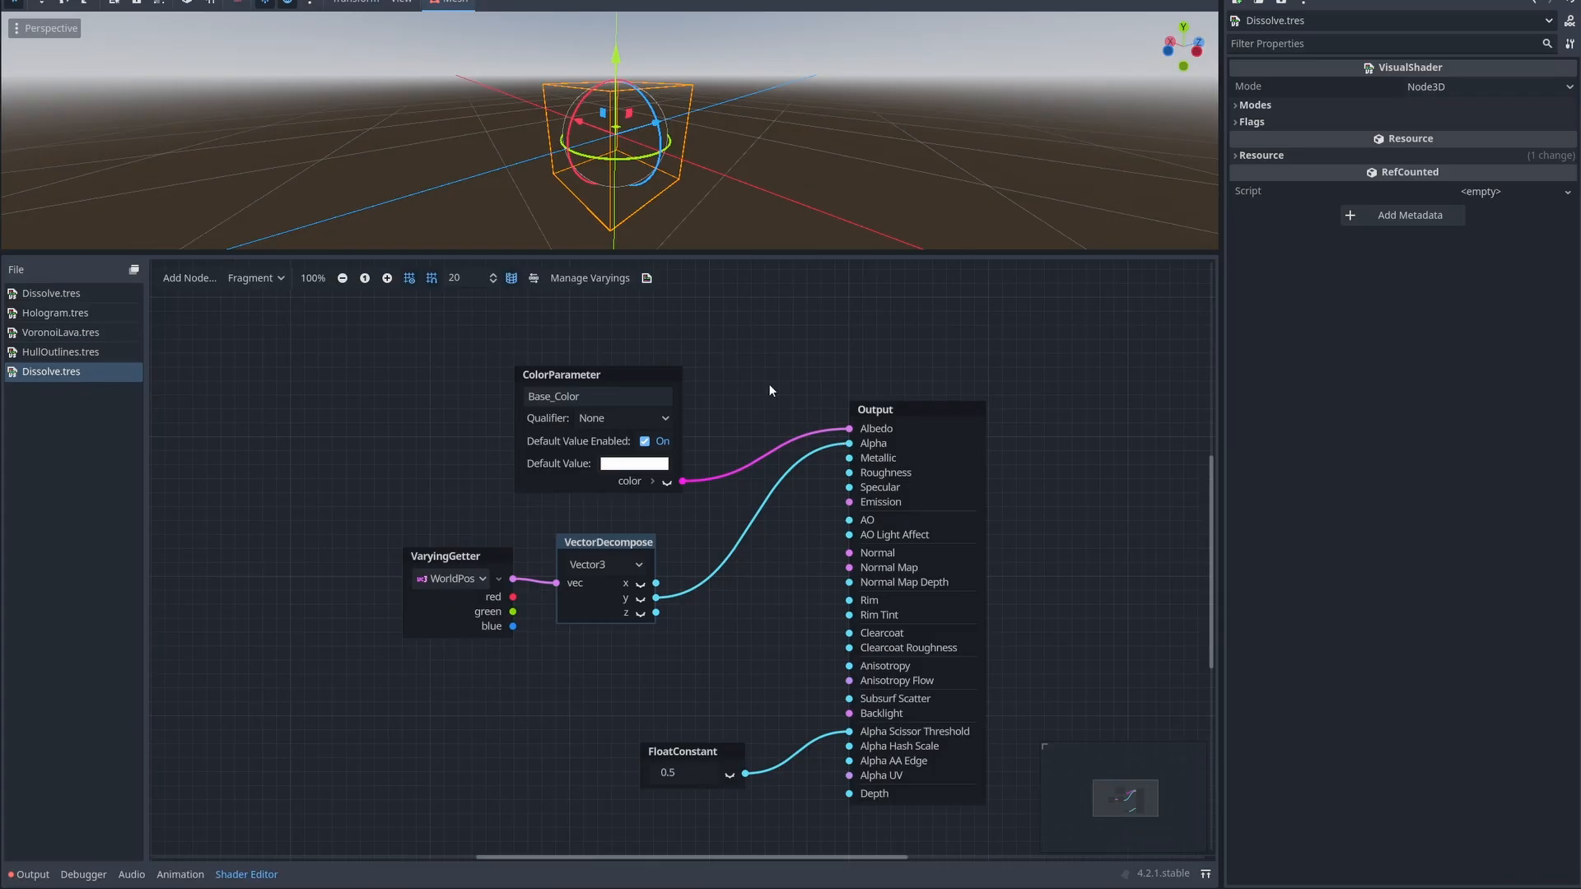
# Step: Move the sphere upward along its Y axis in the 3D viewport to test the world-height cutoff
pyautogui.moveTo(763, 120); pyautogui.dragTo(657, 33, button='middle')
pyautogui.moveTo(632, 40); pyautogui.dragTo(610, 91)
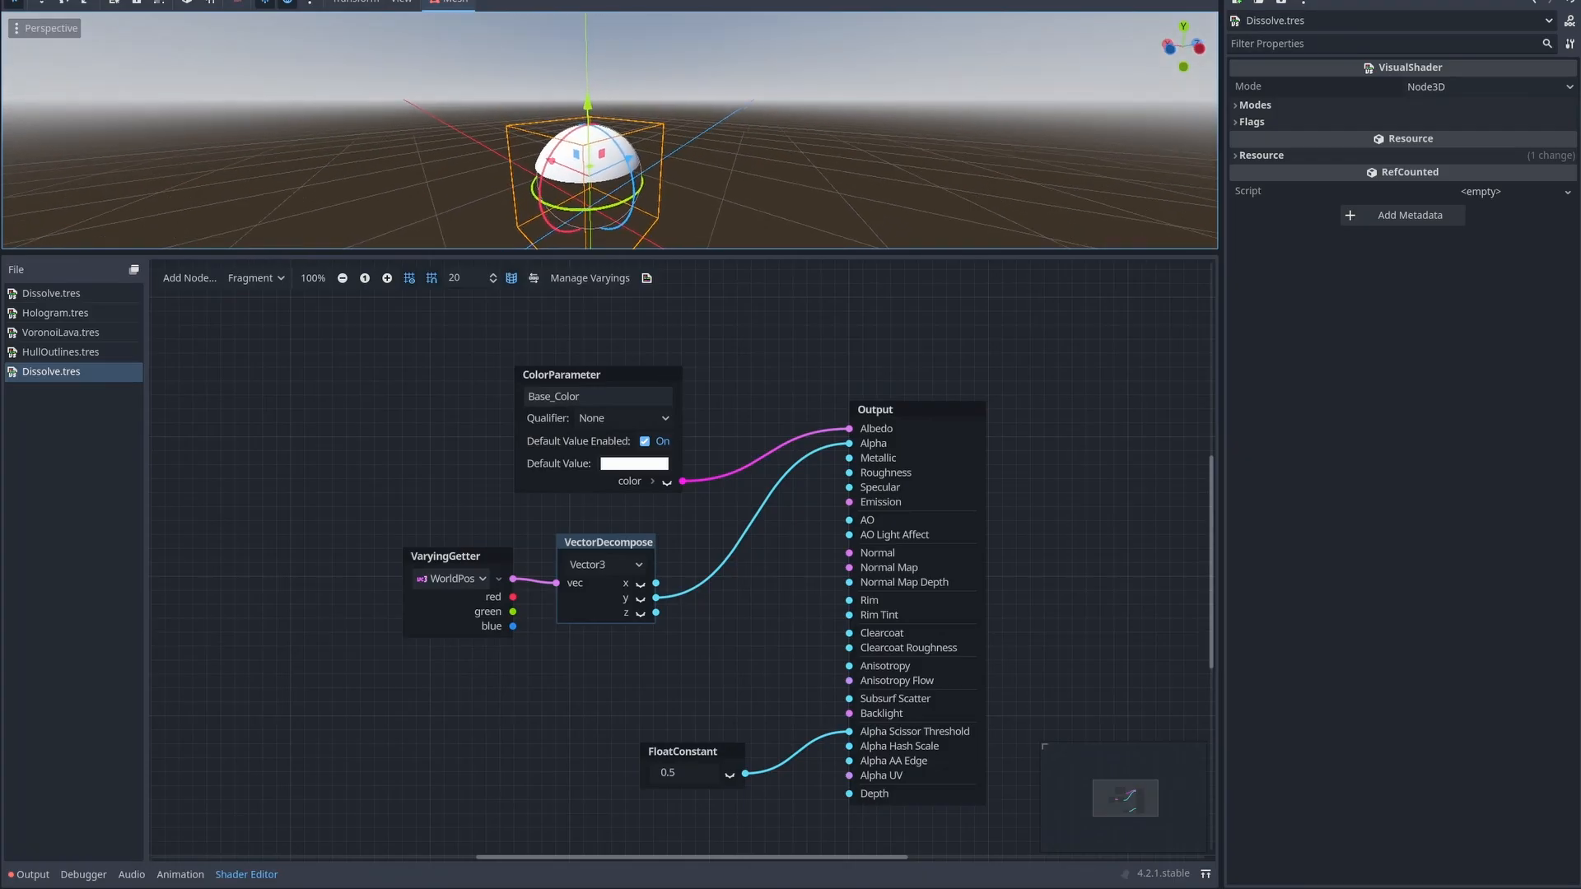
# Step: Add a FloatParameter node named Dissolve_Height above the WorldPos getter and VectorDecompose nodes
pyautogui.click(761, 148)
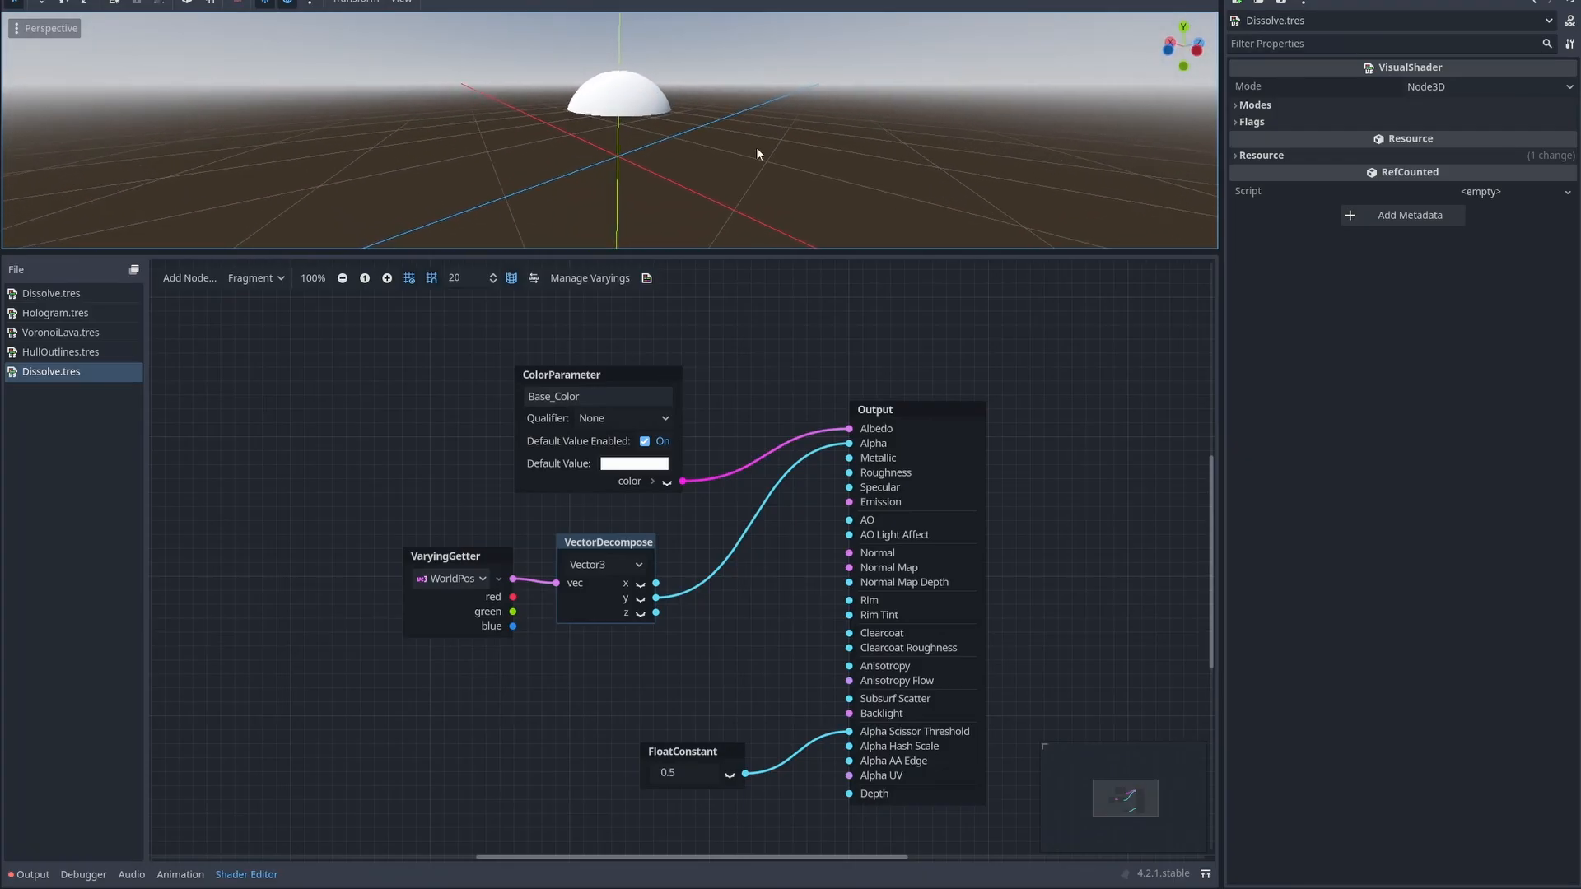
pyautogui.rightClick(396, 549)
pyautogui.write('floatpa')
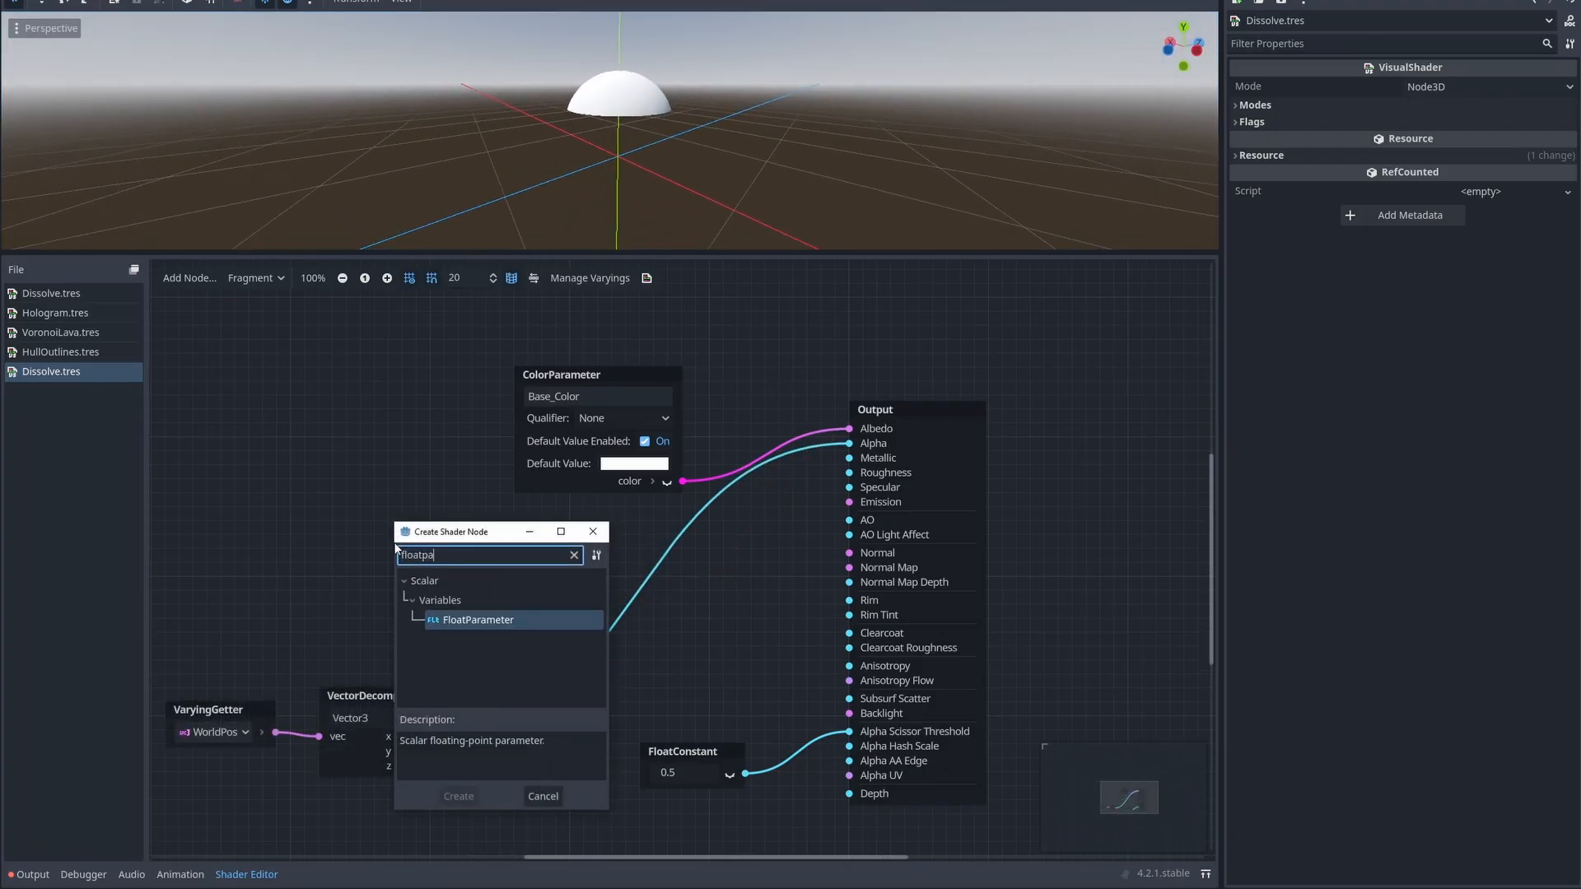
pyautogui.doubleClick(497, 625)
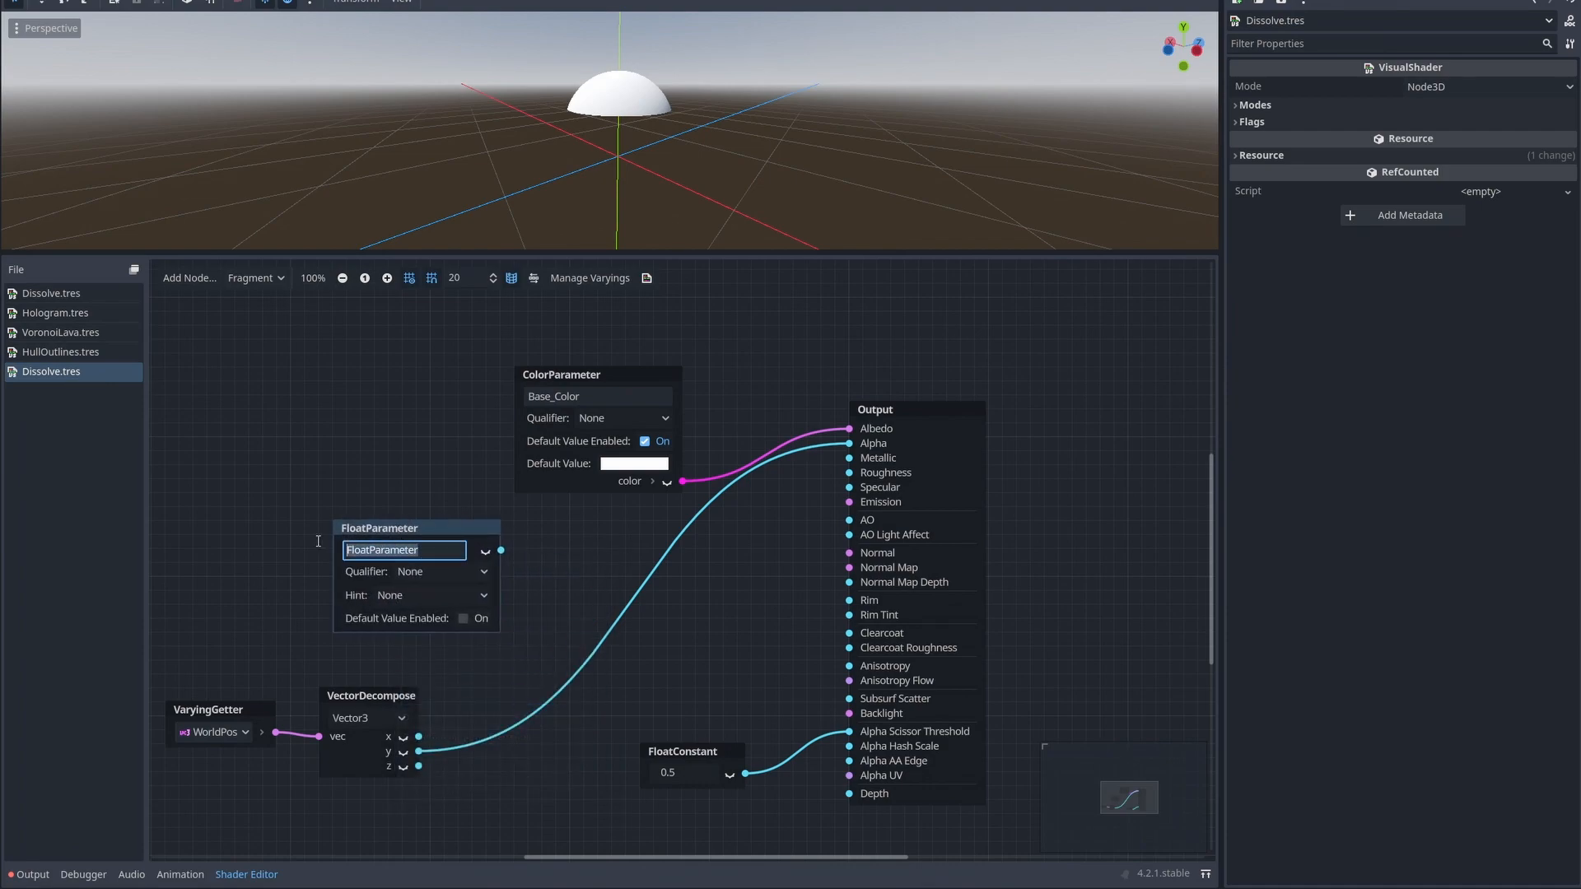
pyautogui.write('Dissolve Height')
pyautogui.click(317, 542)
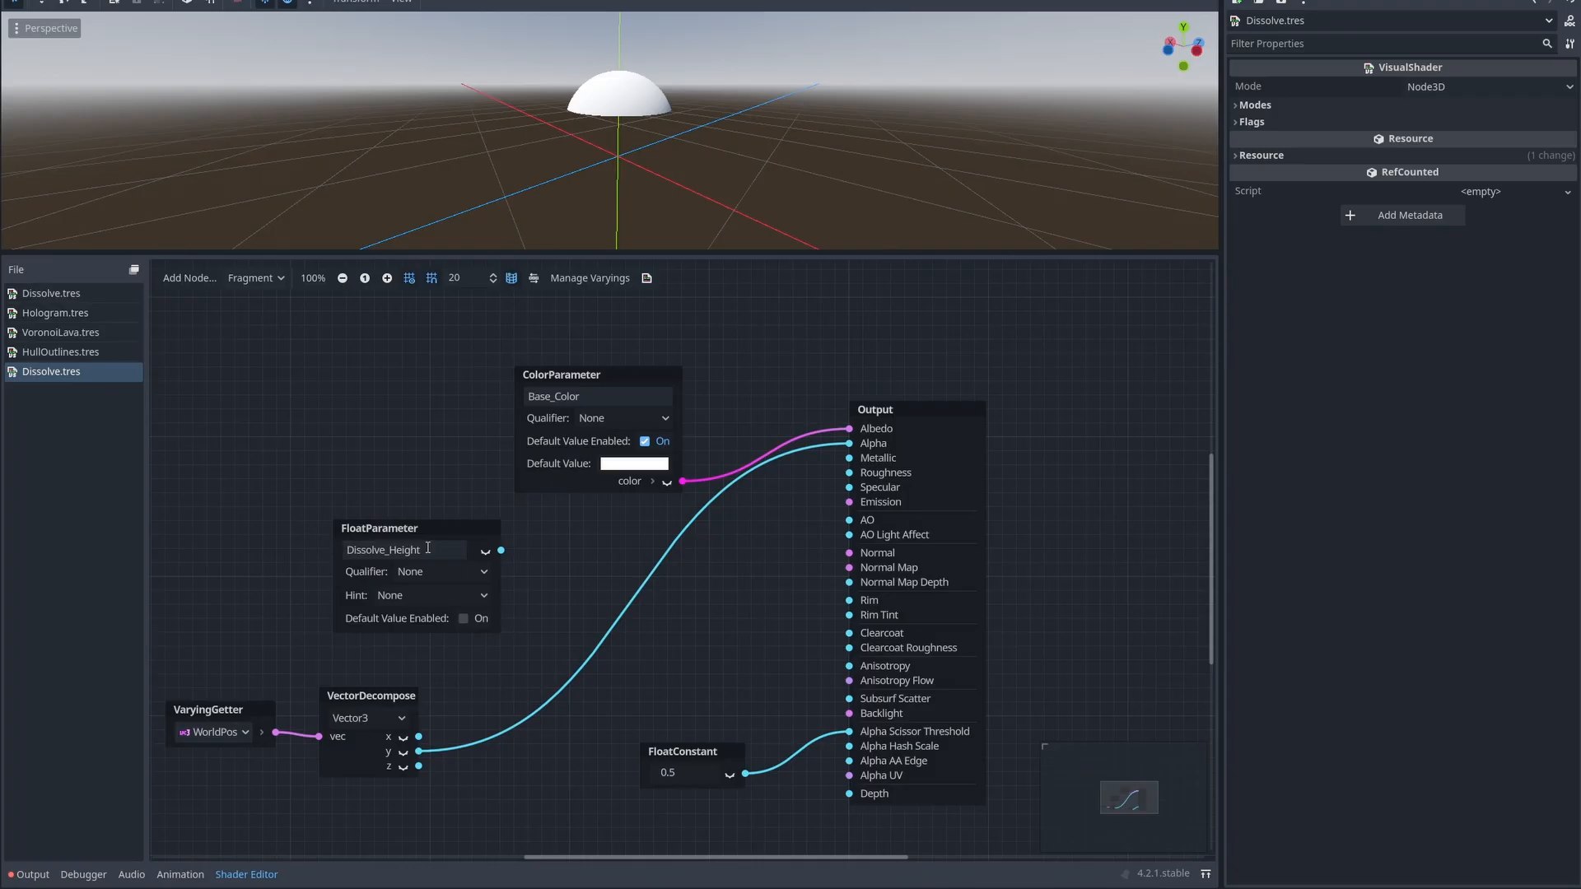
# Step: Add a scalar Step node with Dissolve_Height feeding its edge and the VectorDecompose y output feeding its x
pyautogui.moveTo(501, 550); pyautogui.dragTo(611, 594)
pyautogui.write('step')
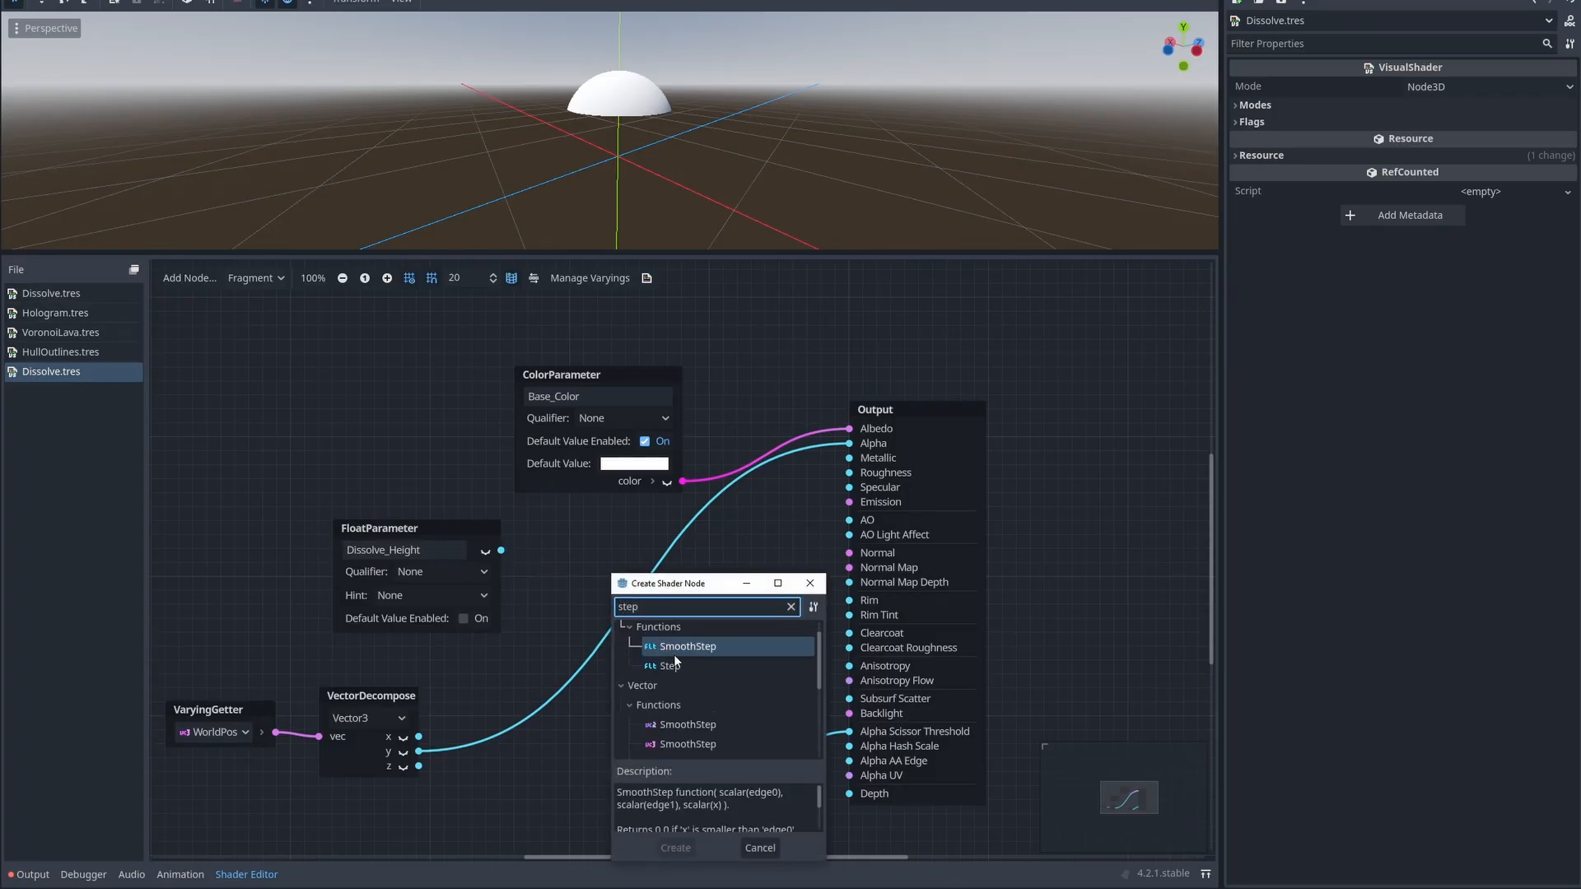
pyautogui.doubleClick(678, 664)
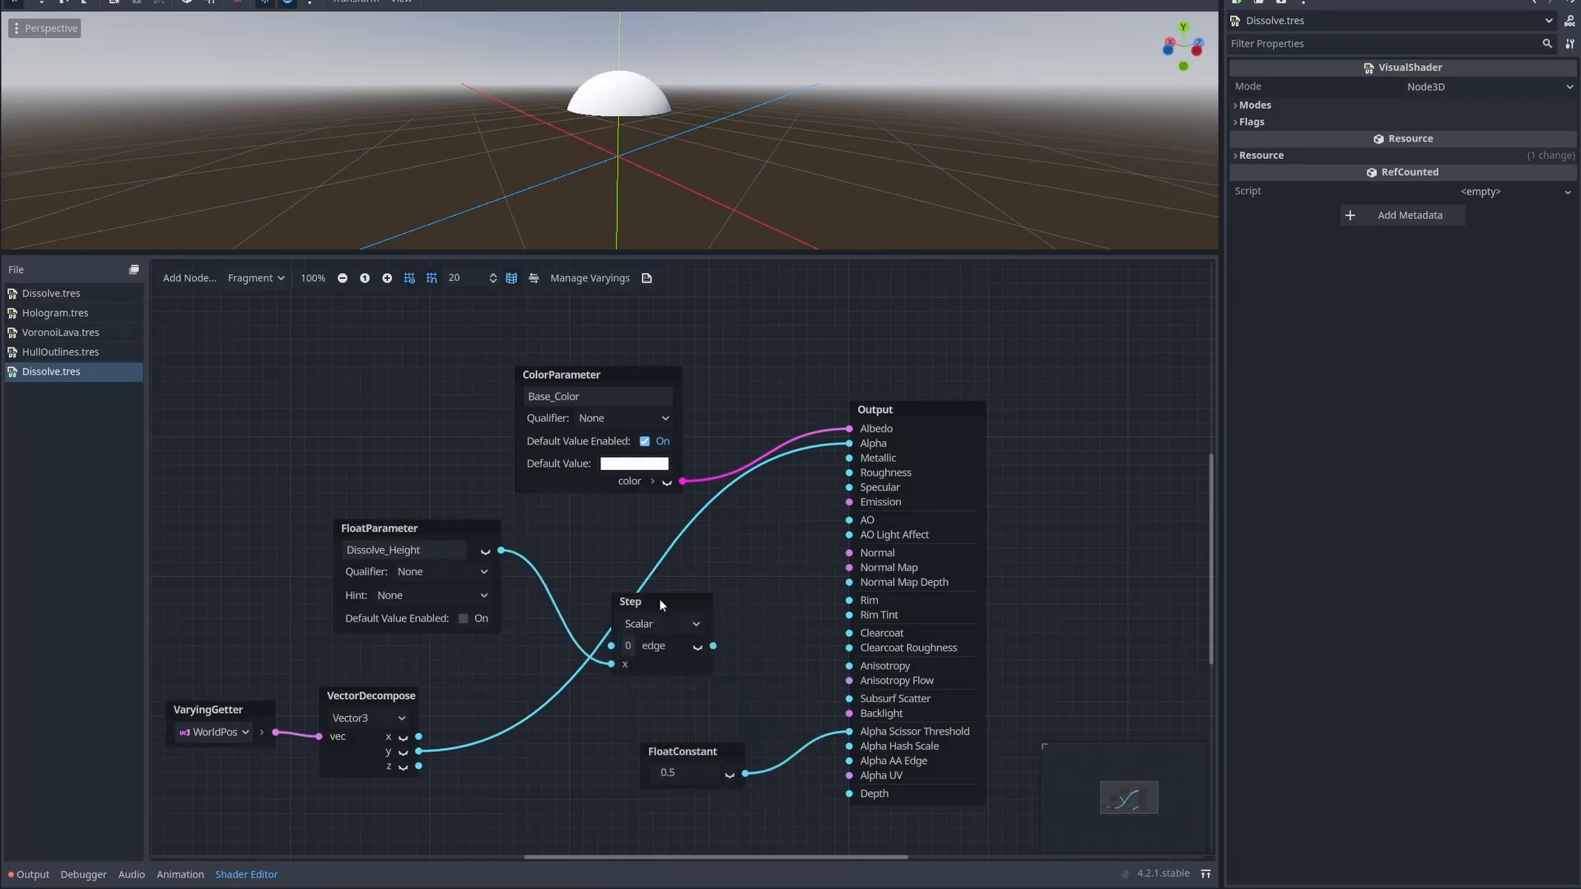
pyautogui.moveTo(502, 550); pyautogui.dragTo(611, 643)
pyautogui.moveTo(420, 753); pyautogui.dragTo(613, 657)
pyautogui.moveTo(658, 595); pyautogui.dragTo(652, 549)
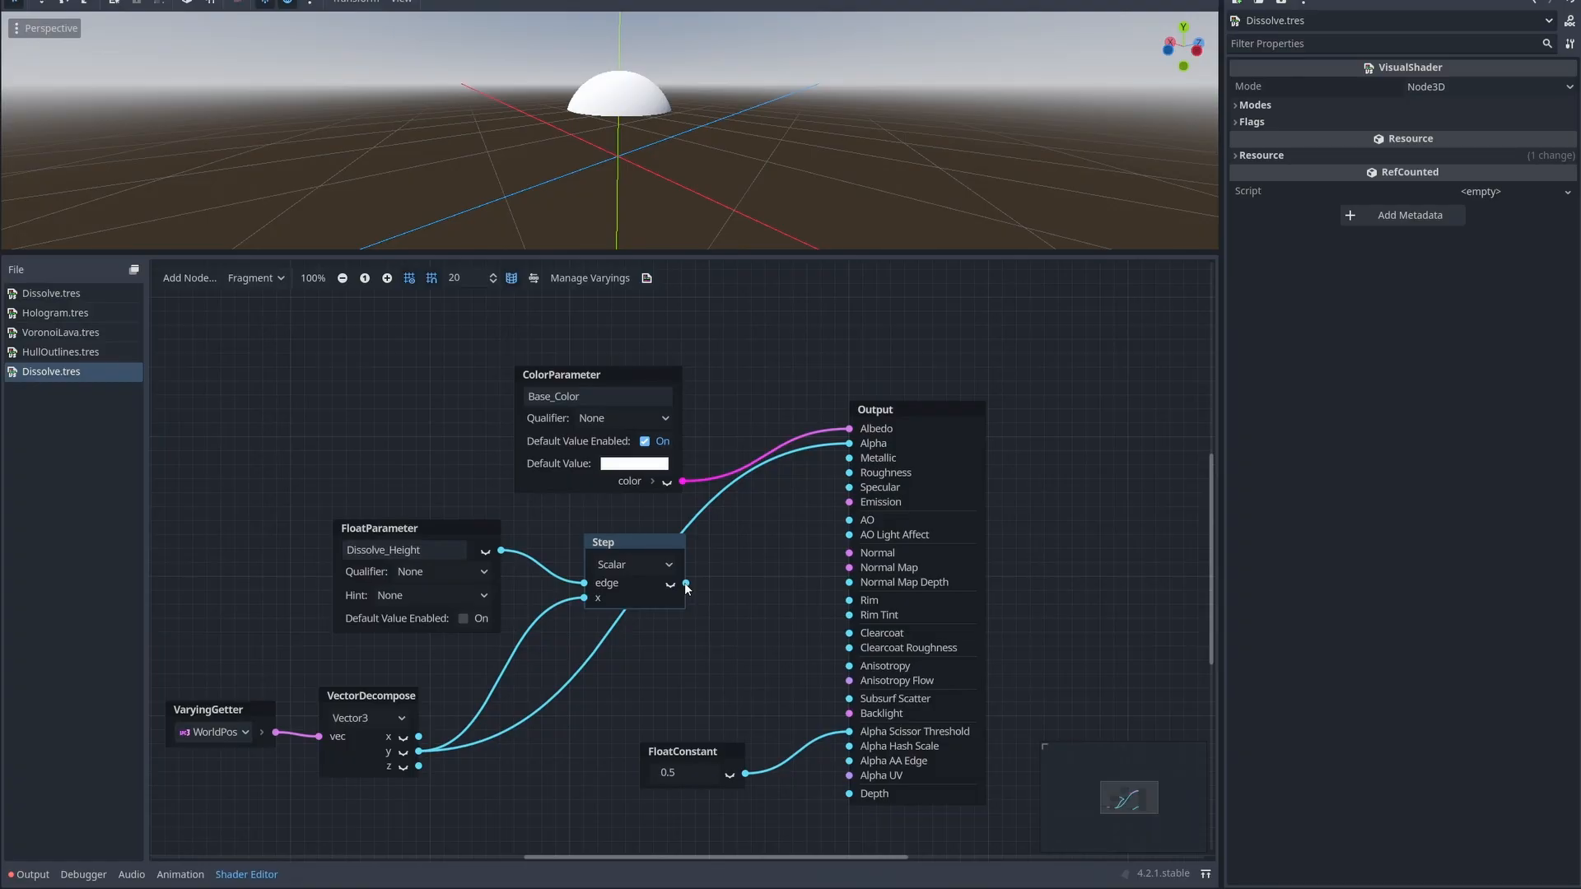
# Step: Add a scalar OneMinus node after the Step node and connect its result to the Output node's Alpha
pyautogui.moveTo(686, 583); pyautogui.dragTo(713, 569)
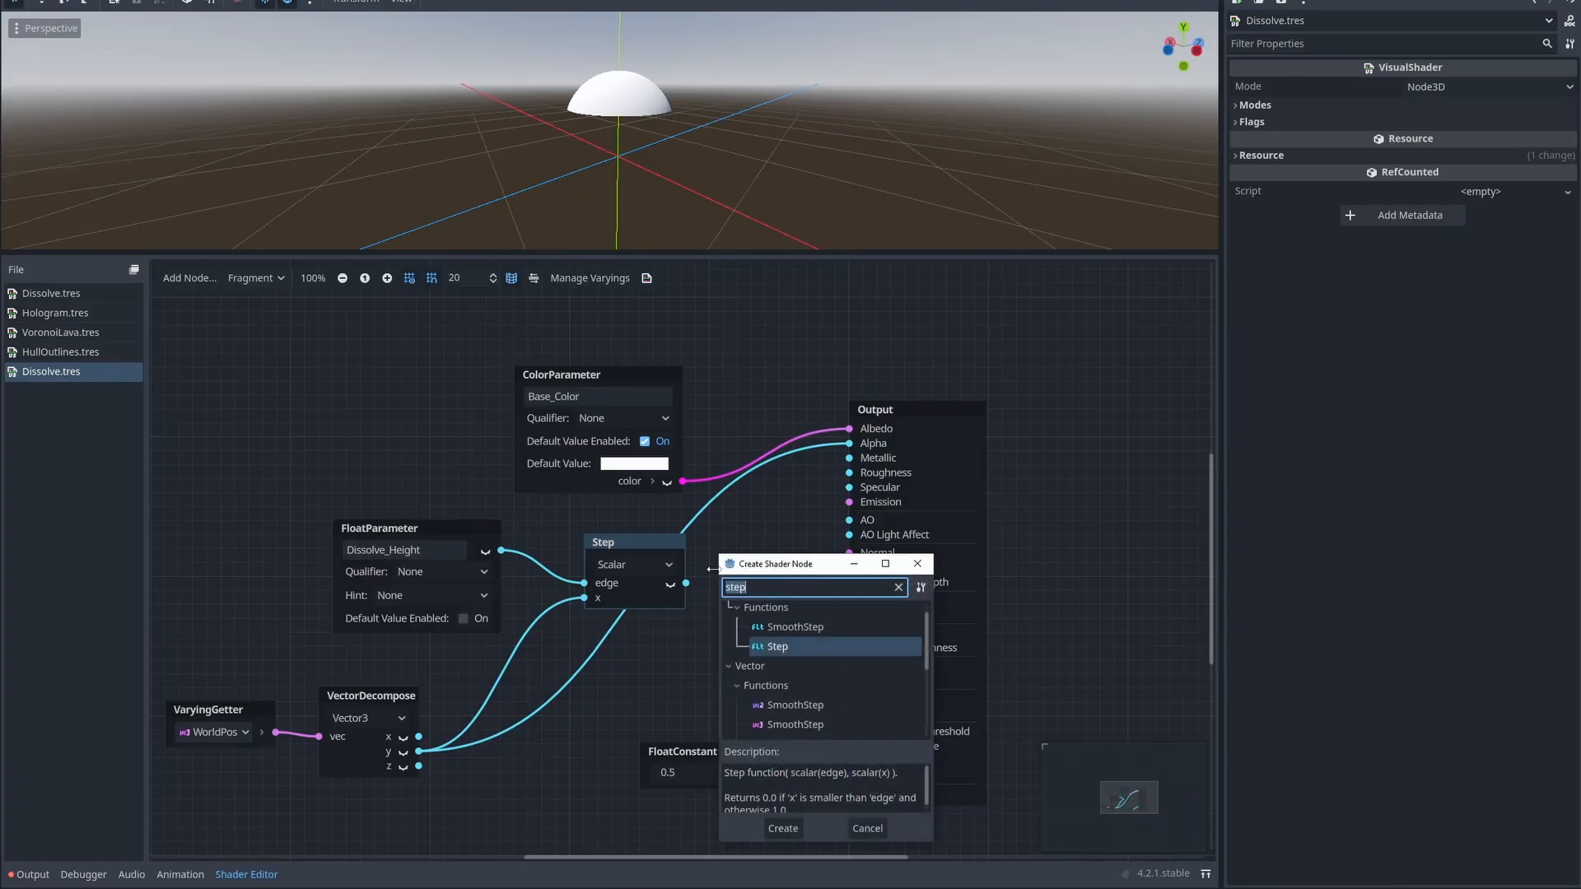
pyautogui.write('one')
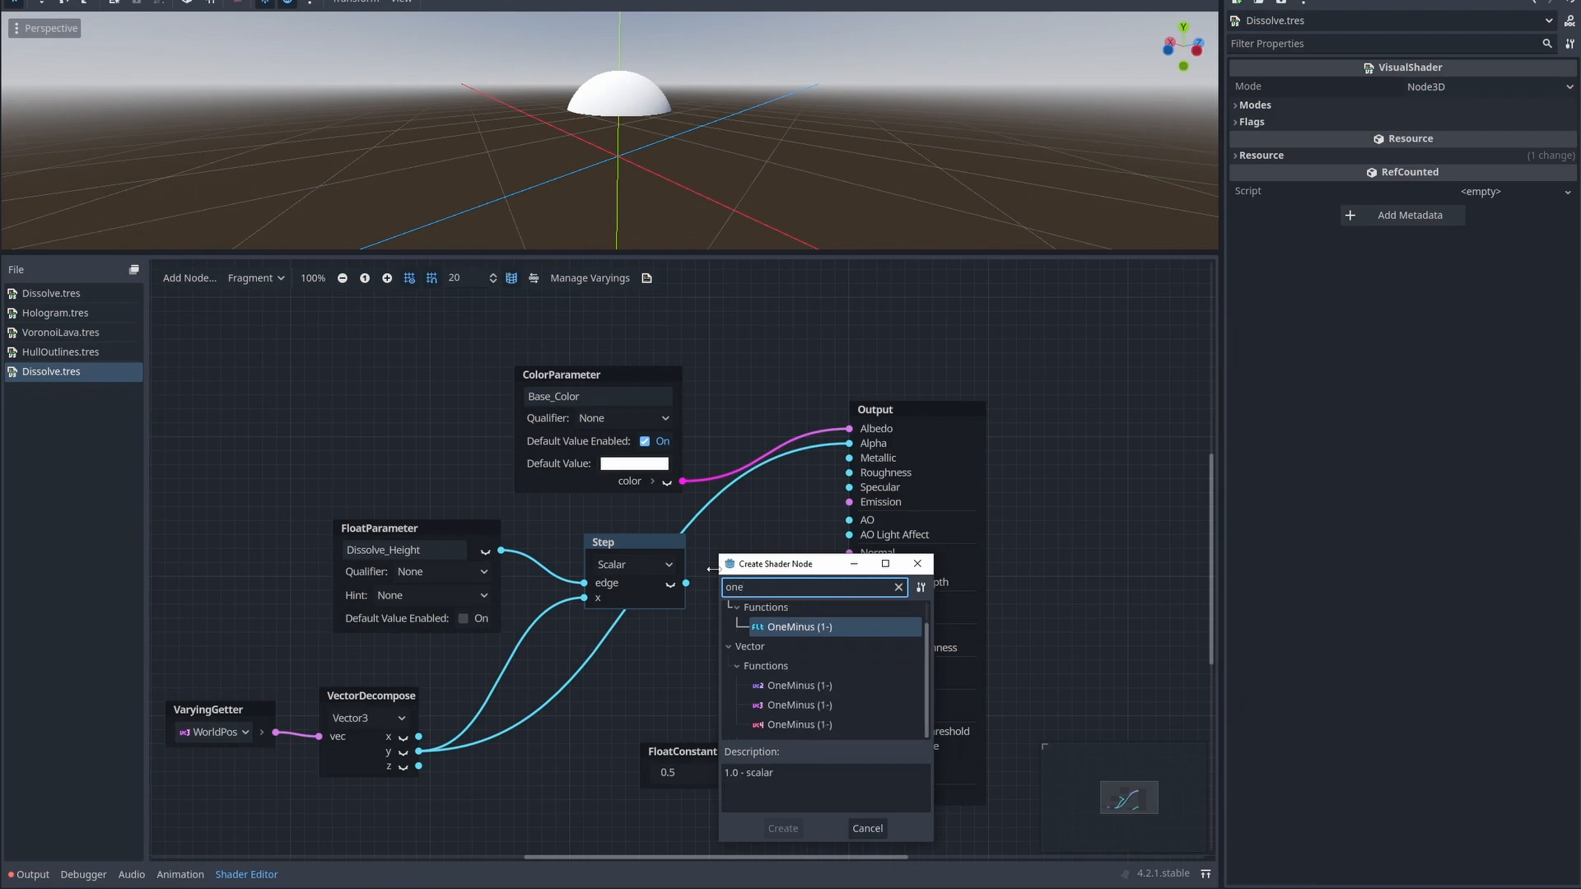
pyautogui.doubleClick(798, 626)
pyautogui.moveTo(257, 517); pyautogui.dragTo(715, 580)
pyautogui.click(759, 543)
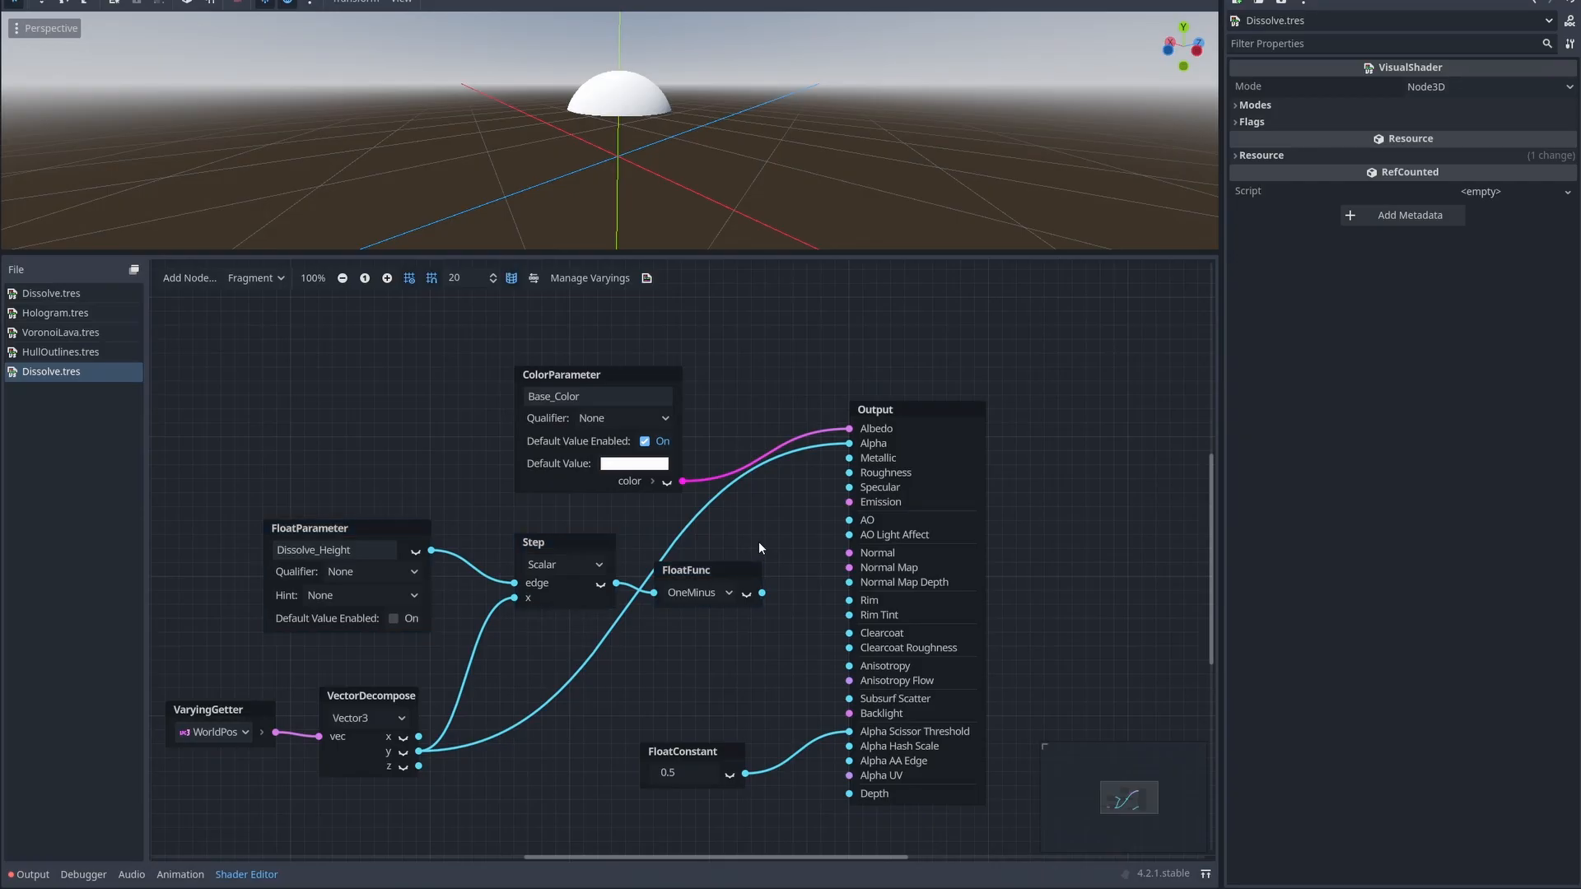
pyautogui.moveTo(832, 486); pyautogui.dragTo(847, 447)
# Step: Select the sphere and vary its Dissolve Height shader parameter to test the cutoff, ending at 0.02
pyautogui.click(608, 148)
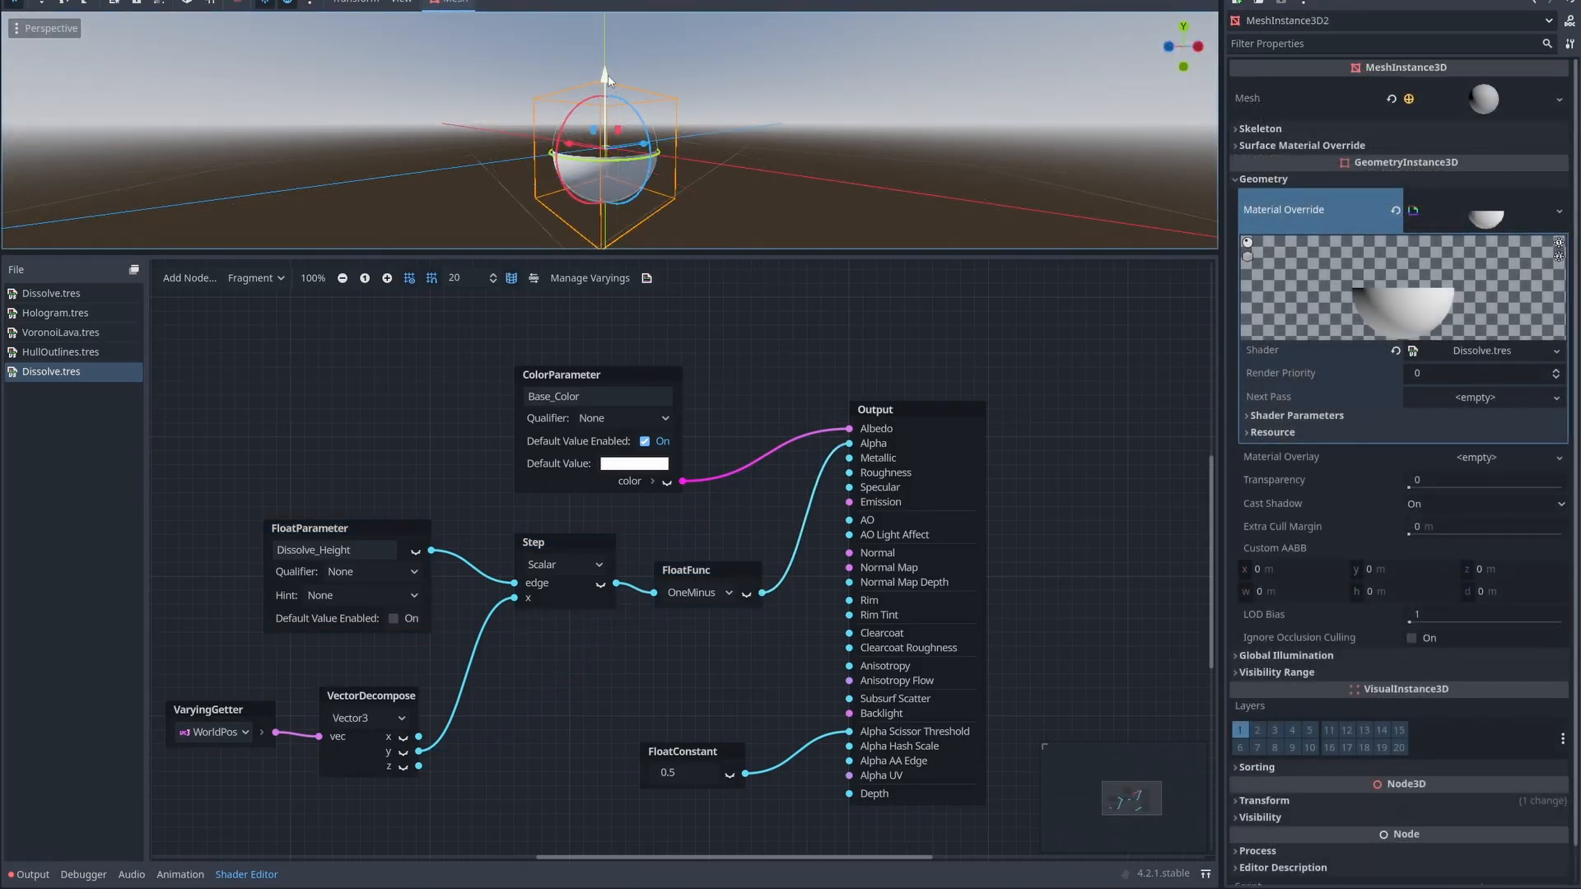
pyautogui.click(1285, 415)
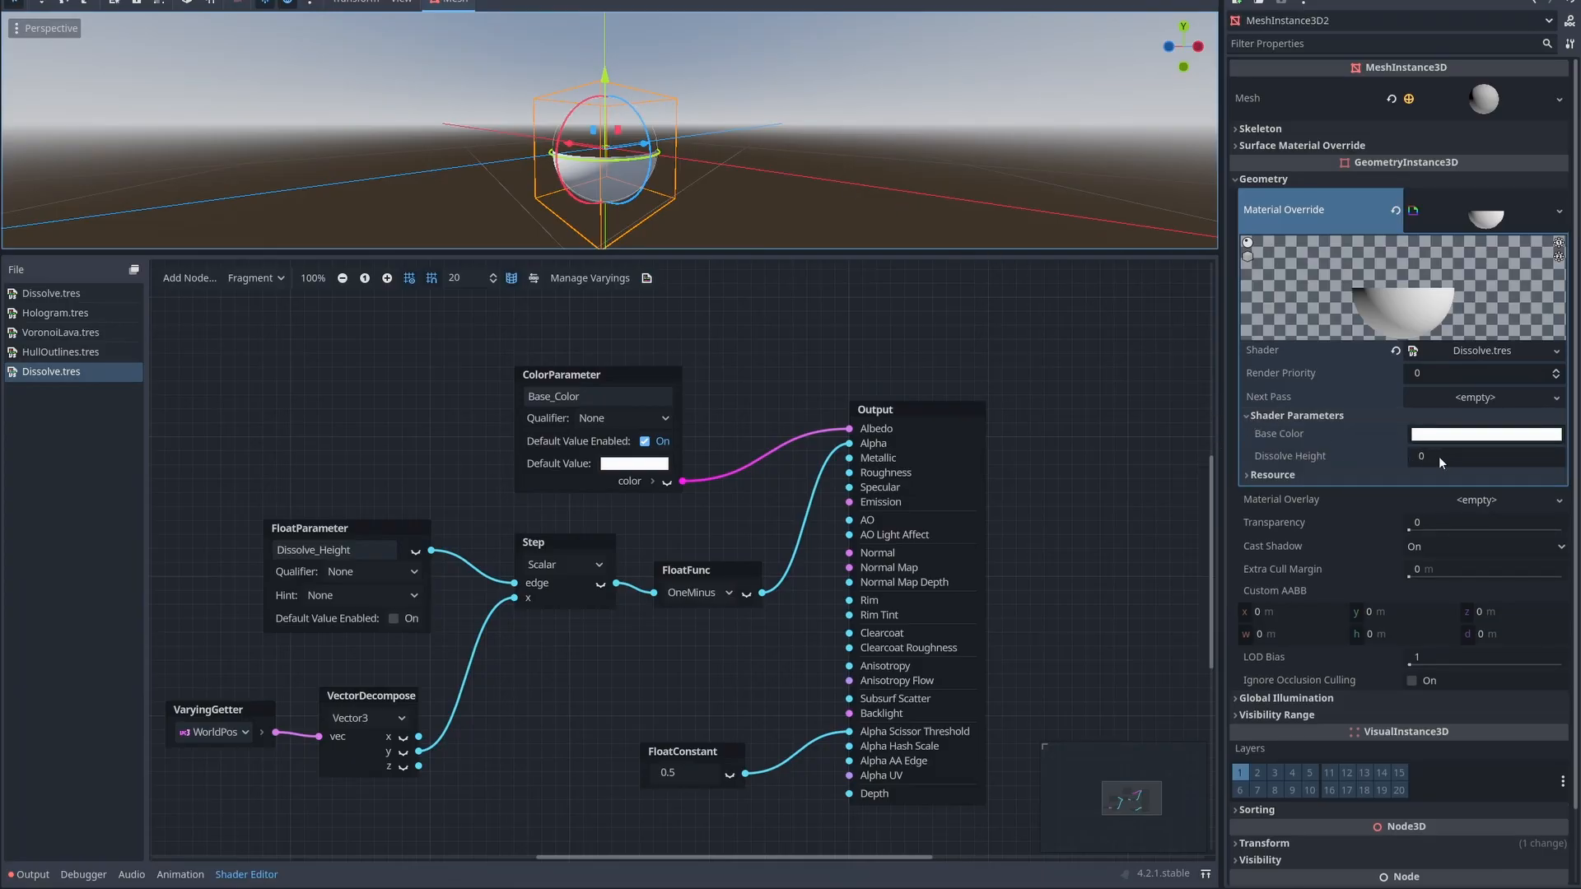
pyautogui.moveTo(1439, 457); pyautogui.dragTo(1463, 456)
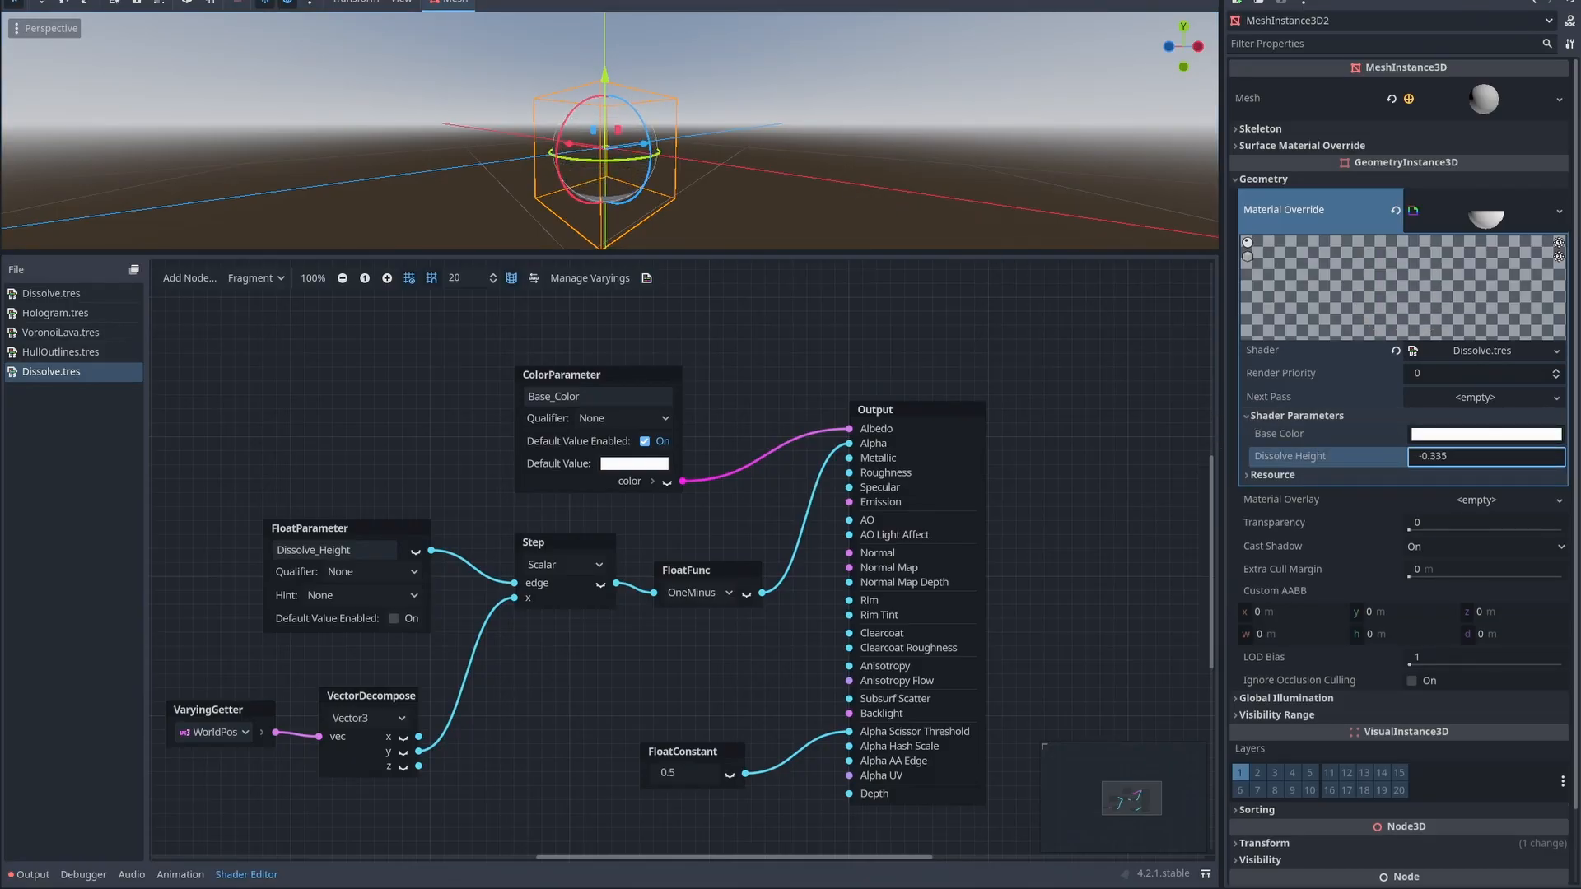
pyautogui.moveTo(1360, 461)
pyautogui.mouseDown()
pyautogui.moveTo(1417, 461)
pyautogui.moveTo(1359, 461)
pyautogui.mouseUp()
# Step: Enlarge the 3D viewport and set the Dissolve.tres shader's Cull mode to Disabled
pyautogui.moveTo(824, 253); pyautogui.dragTo(823, 390)
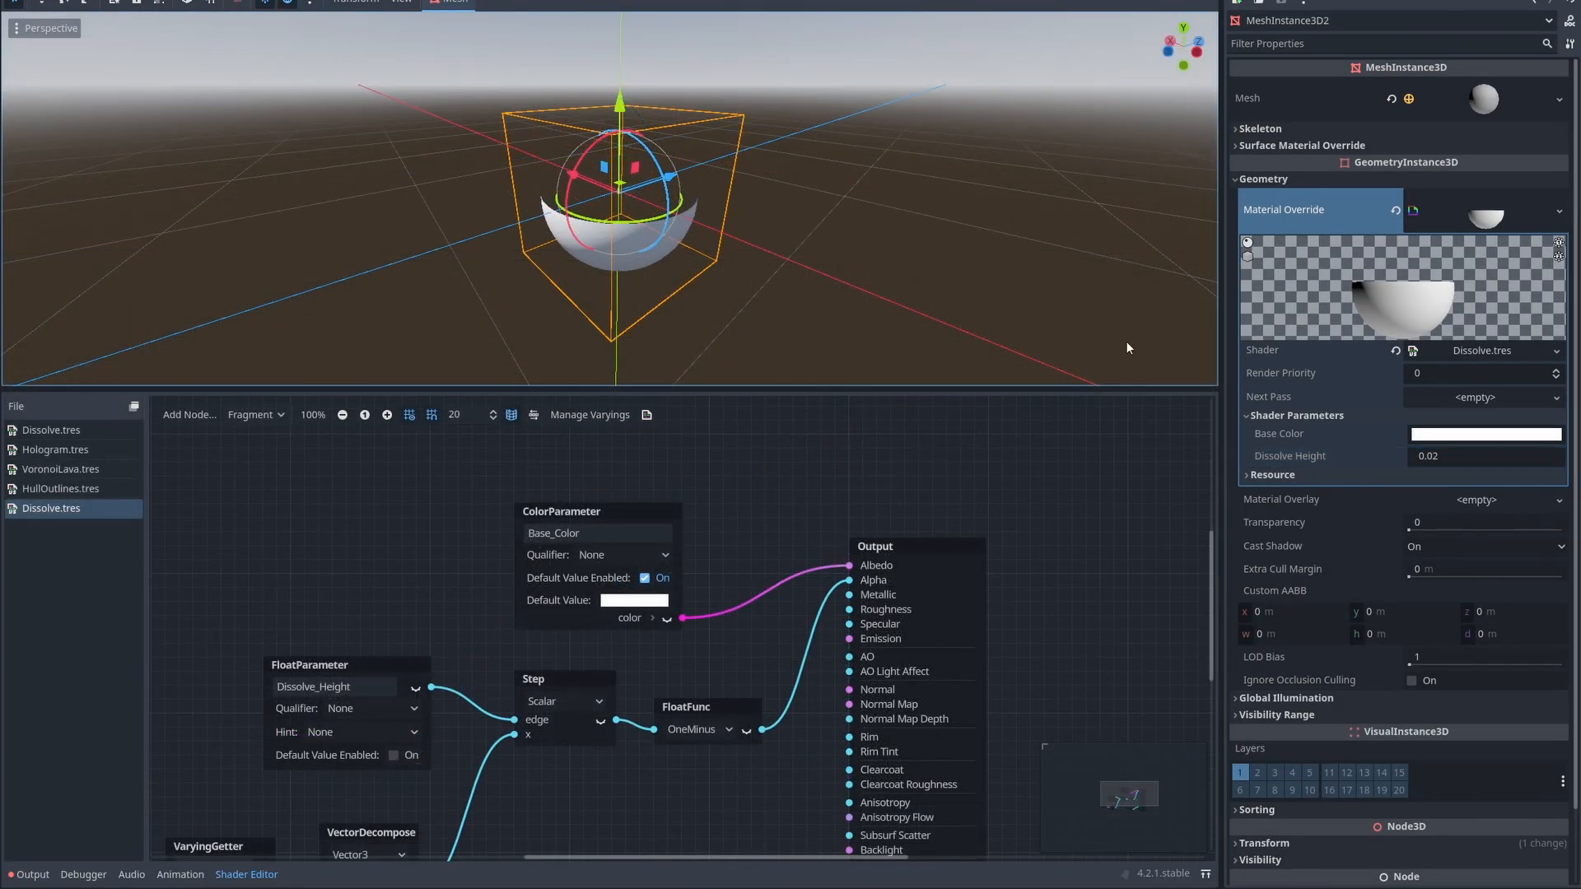
pyautogui.click(1470, 352)
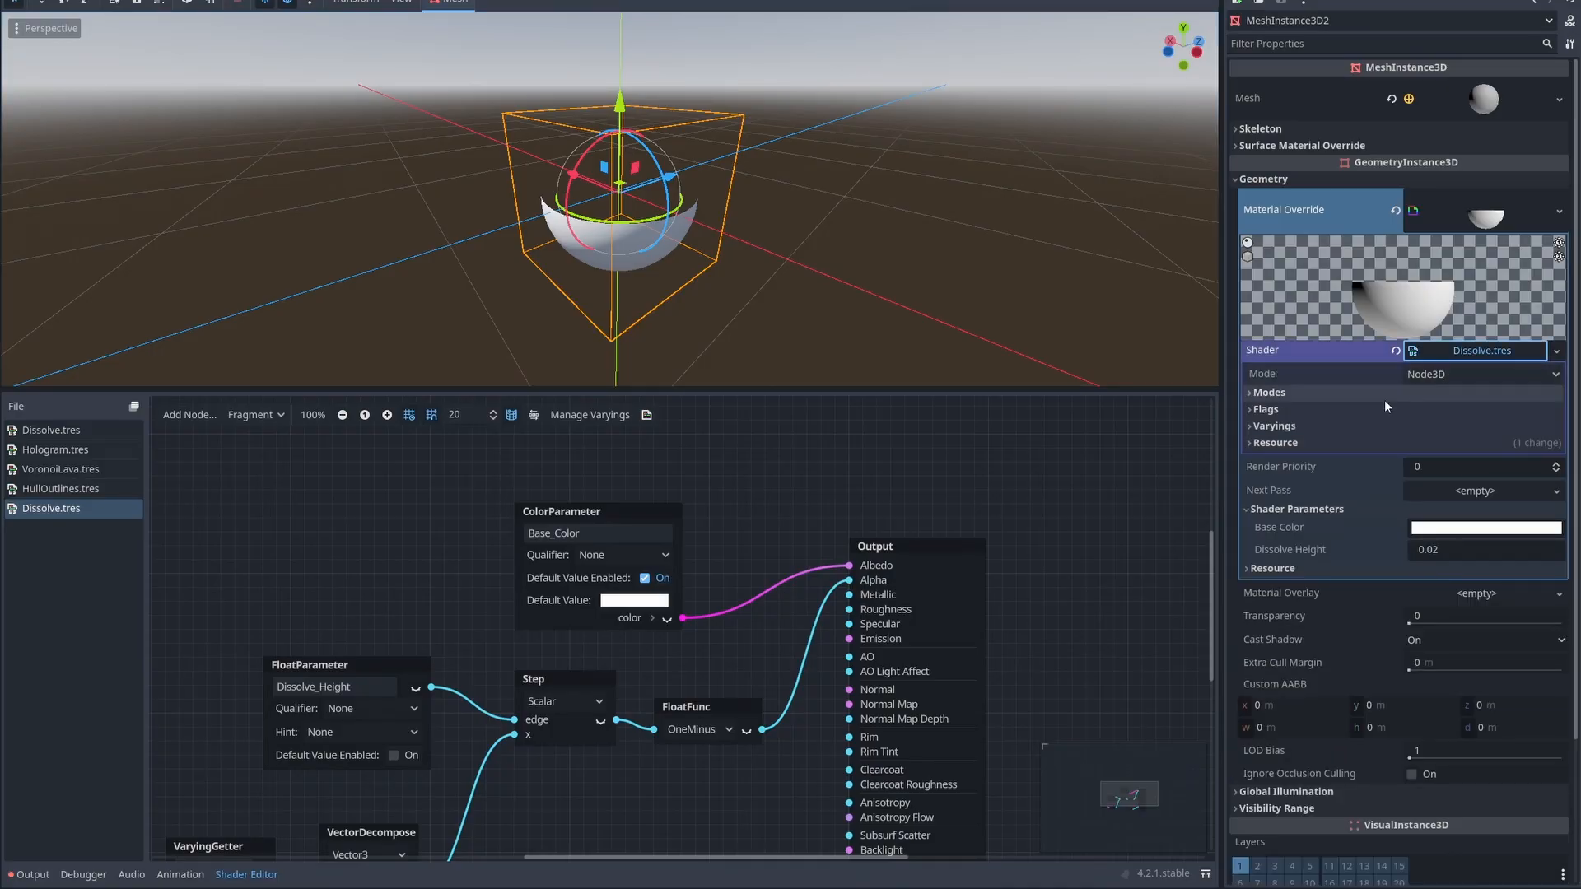
pyautogui.click(1251, 393)
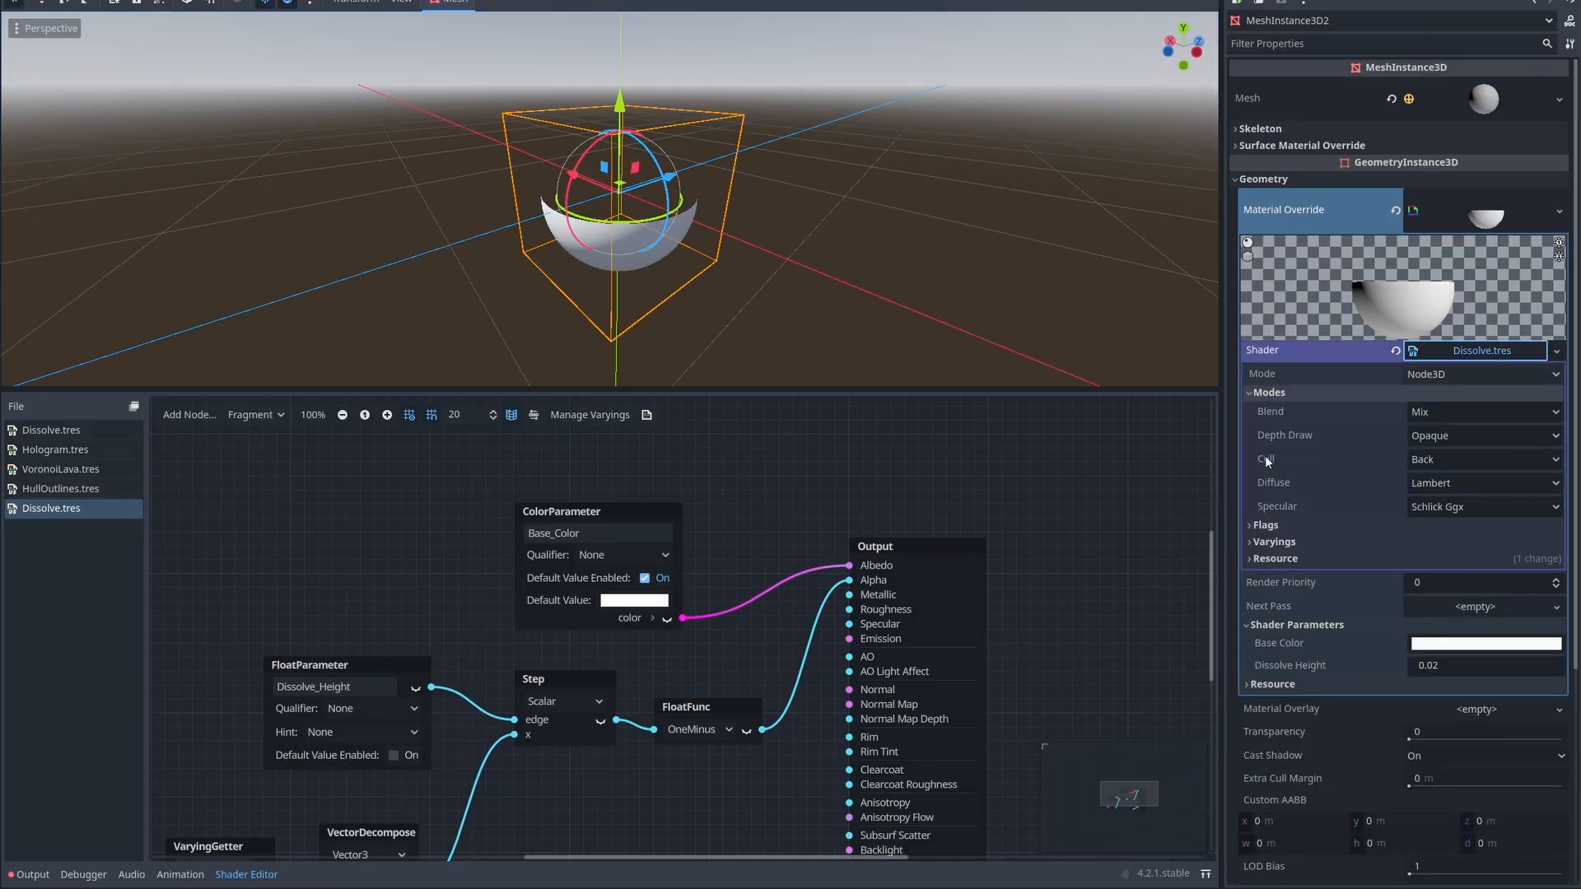
pyautogui.click(1468, 460)
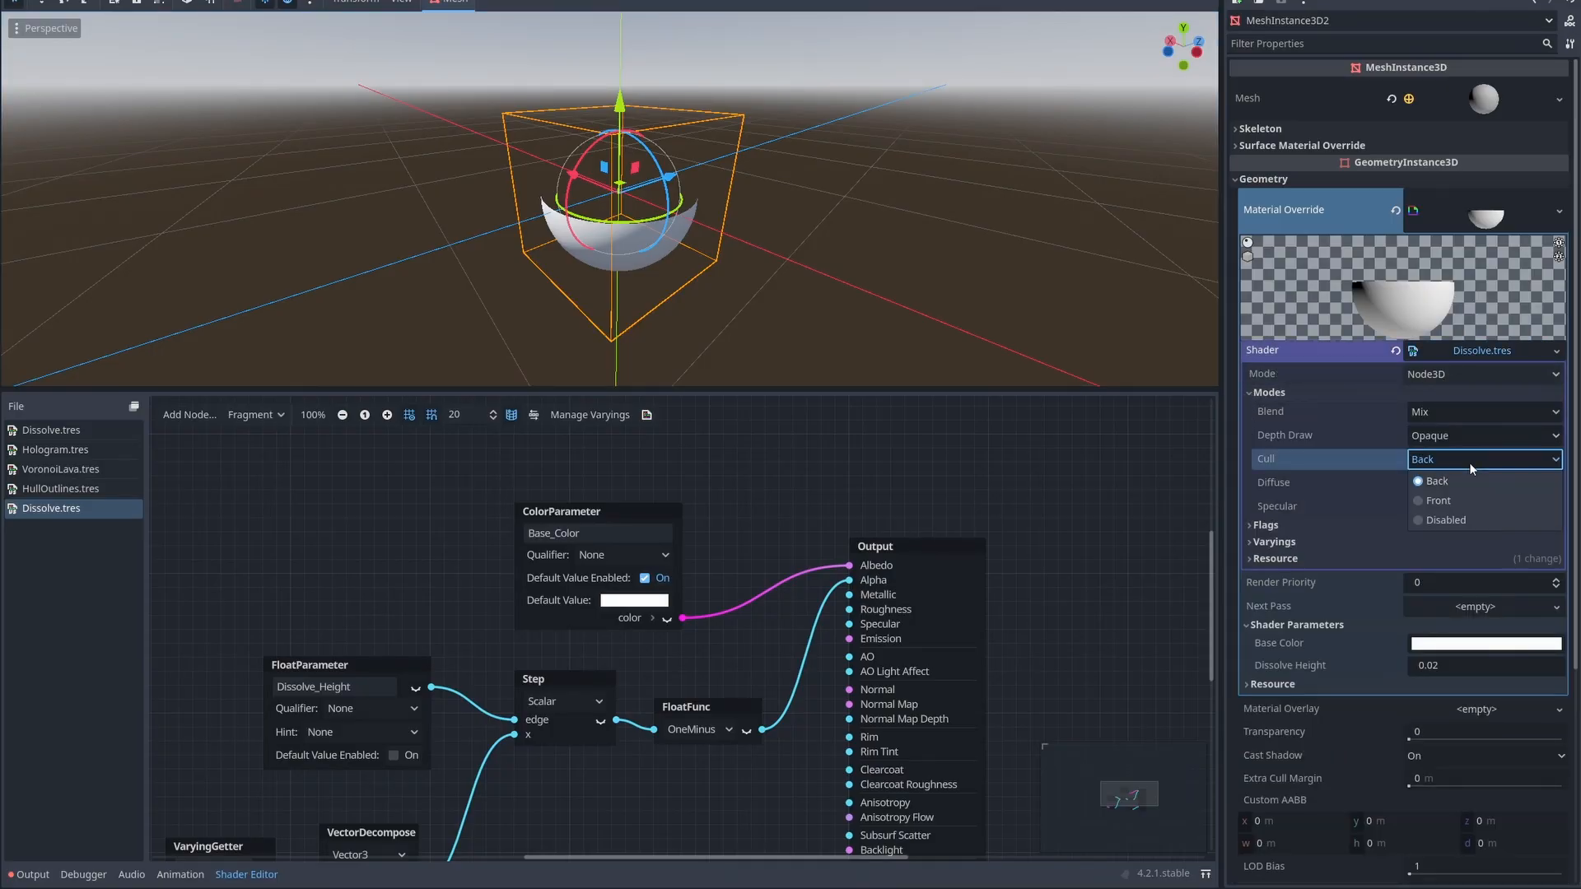
pyautogui.click(1420, 520)
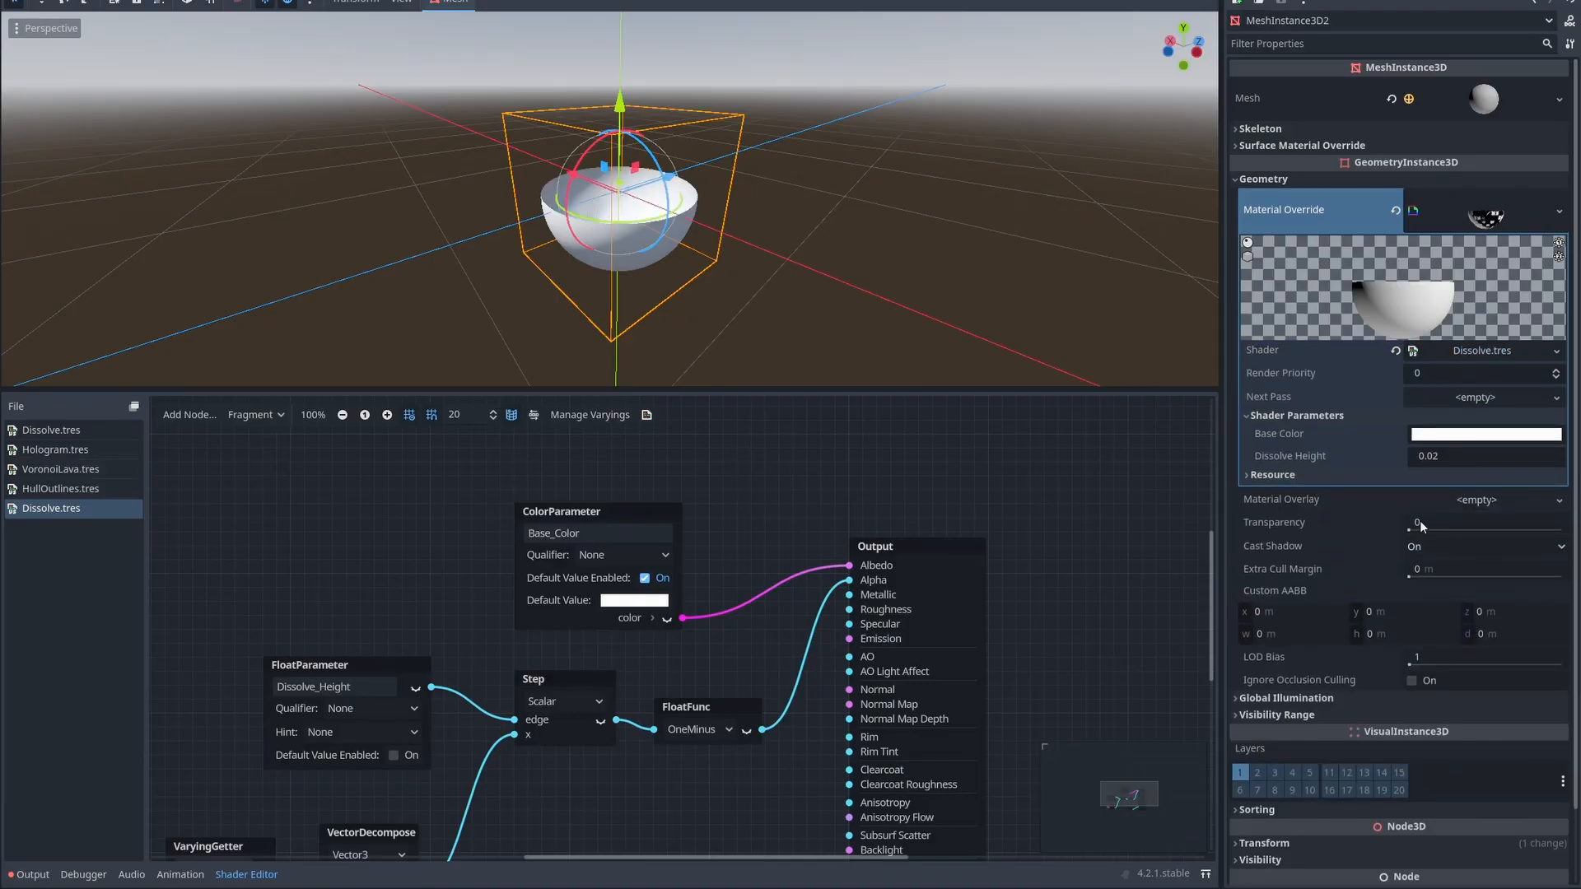
# Step: Inspect the inside of the cut sphere and vary Dissolve Height to check the double-sided dissolve
pyautogui.click(897, 188)
pyautogui.scroll(5, 897, 188)
pyautogui.moveTo(647, 247); pyautogui.dragTo(648, 188, button='middle')
pyautogui.scroll(-5, 648, 213)
pyautogui.click(647, 213)
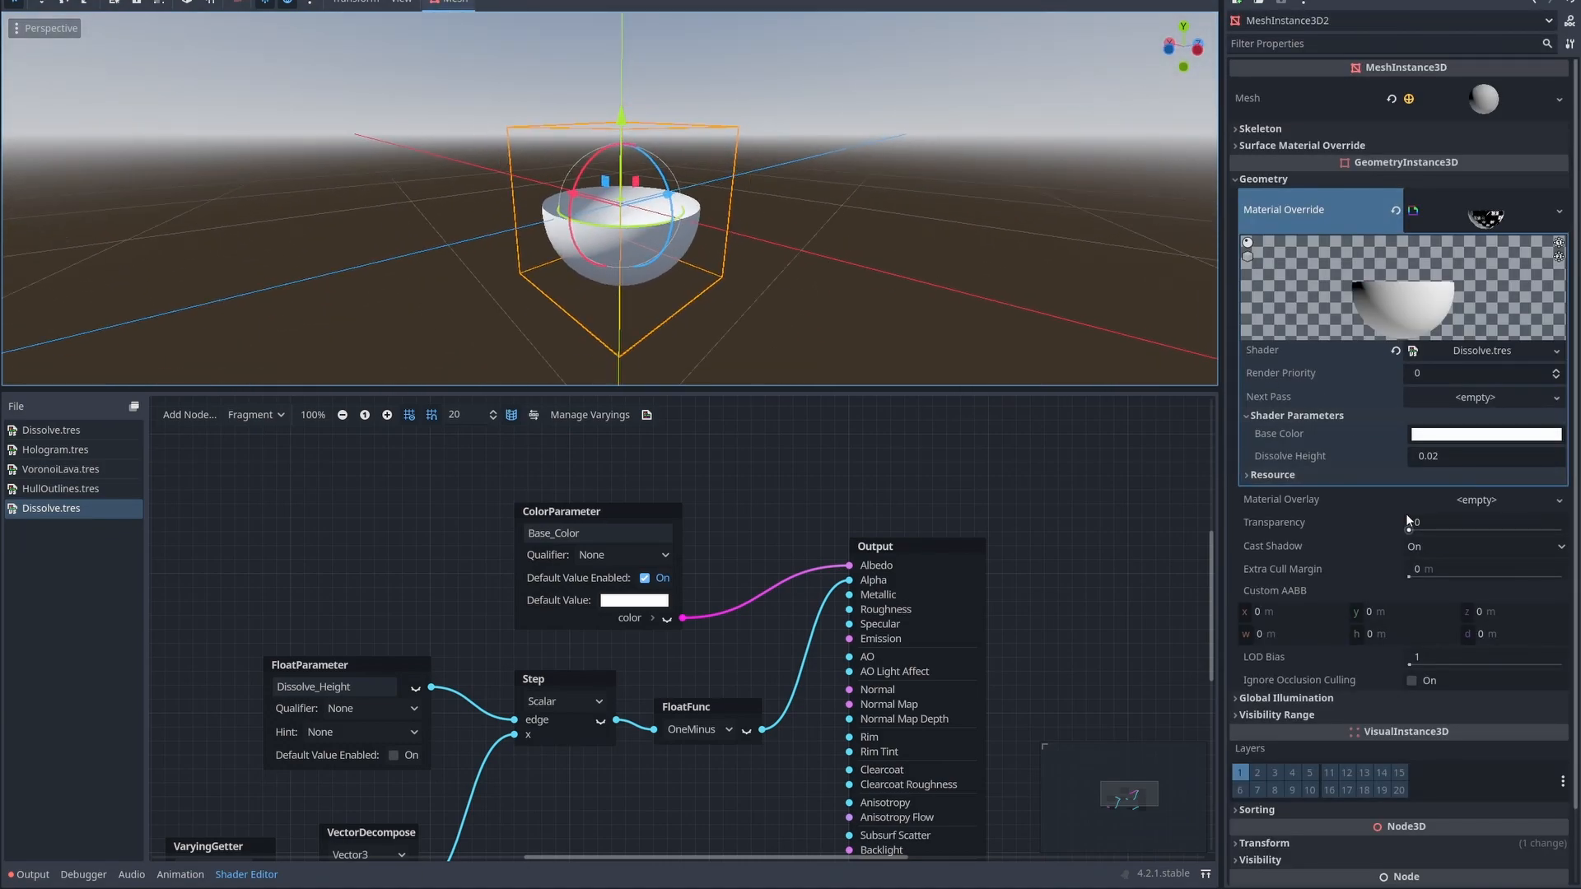
pyautogui.moveTo(1446, 458)
pyautogui.mouseDown()
pyautogui.moveTo(1474, 453)
pyautogui.moveTo(1445, 453)
pyautogui.mouseUp()
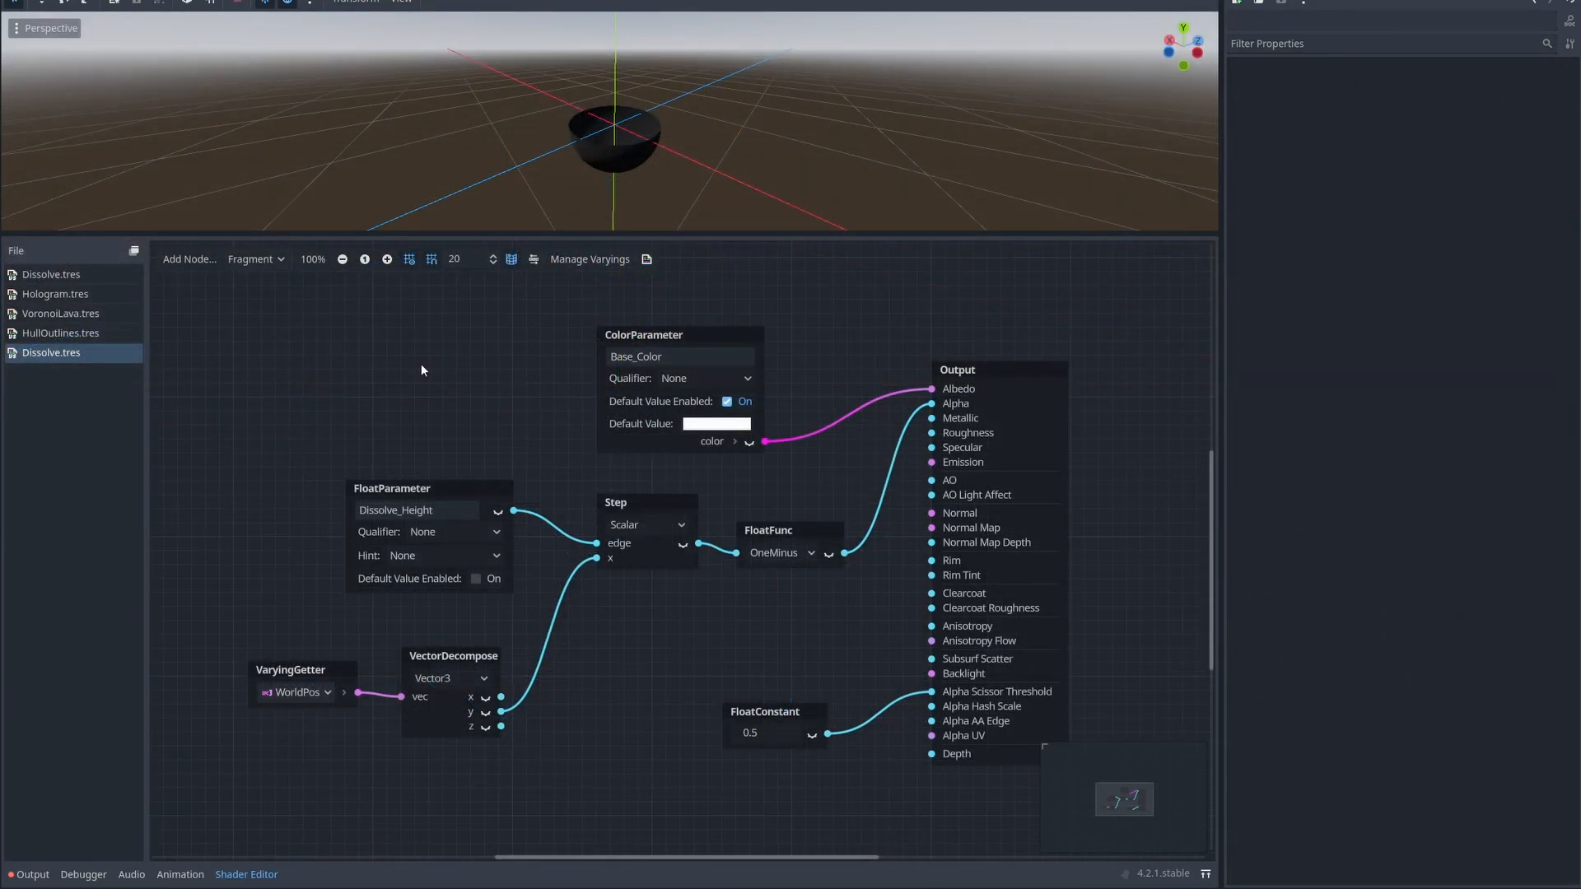
# Step: Search the available shader nodes for a built-in noise node
pyautogui.rightClick(421, 365)
pyautogui.write('noise')
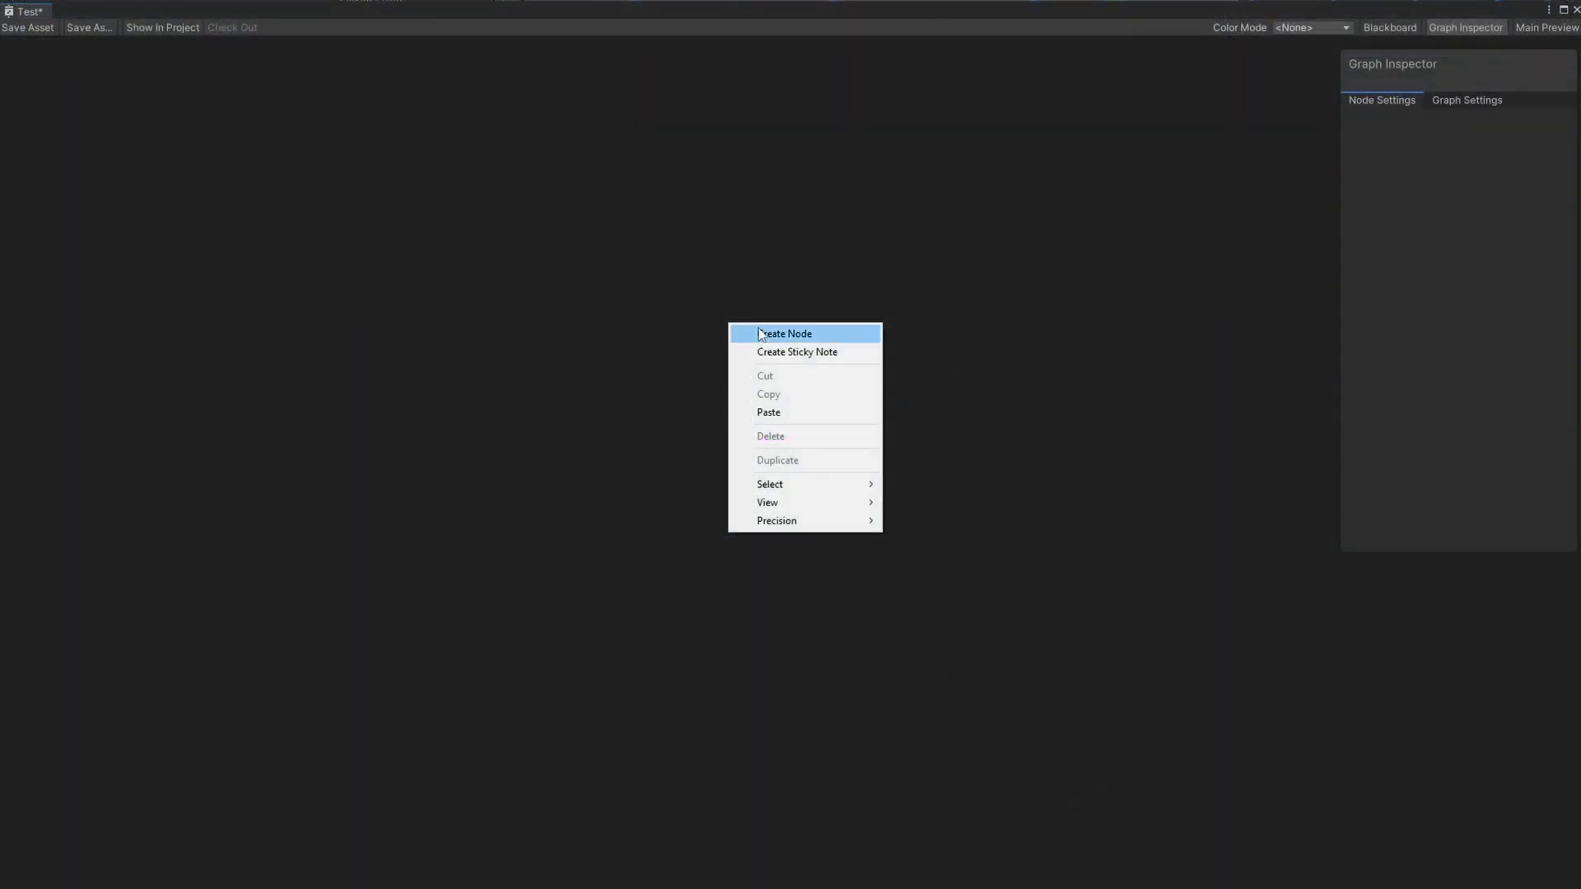
# Step: Switch to Unity's Shader Graph and add a Custom Function node to the Test graph
pyautogui.click(776, 332)
pyautogui.write('cu')
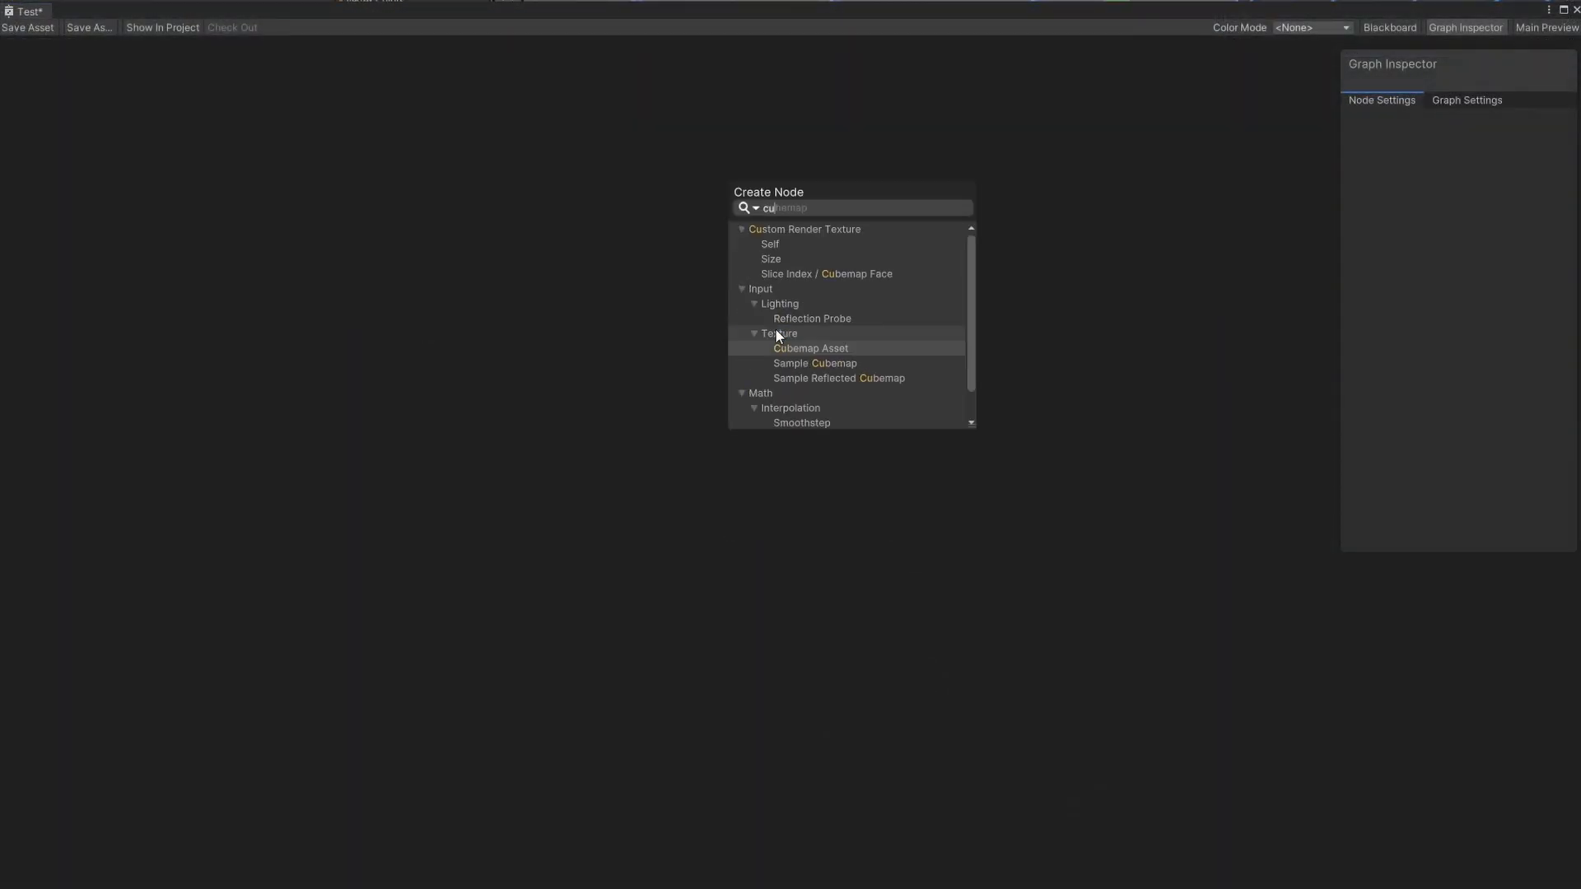
pyautogui.write('stom functon')
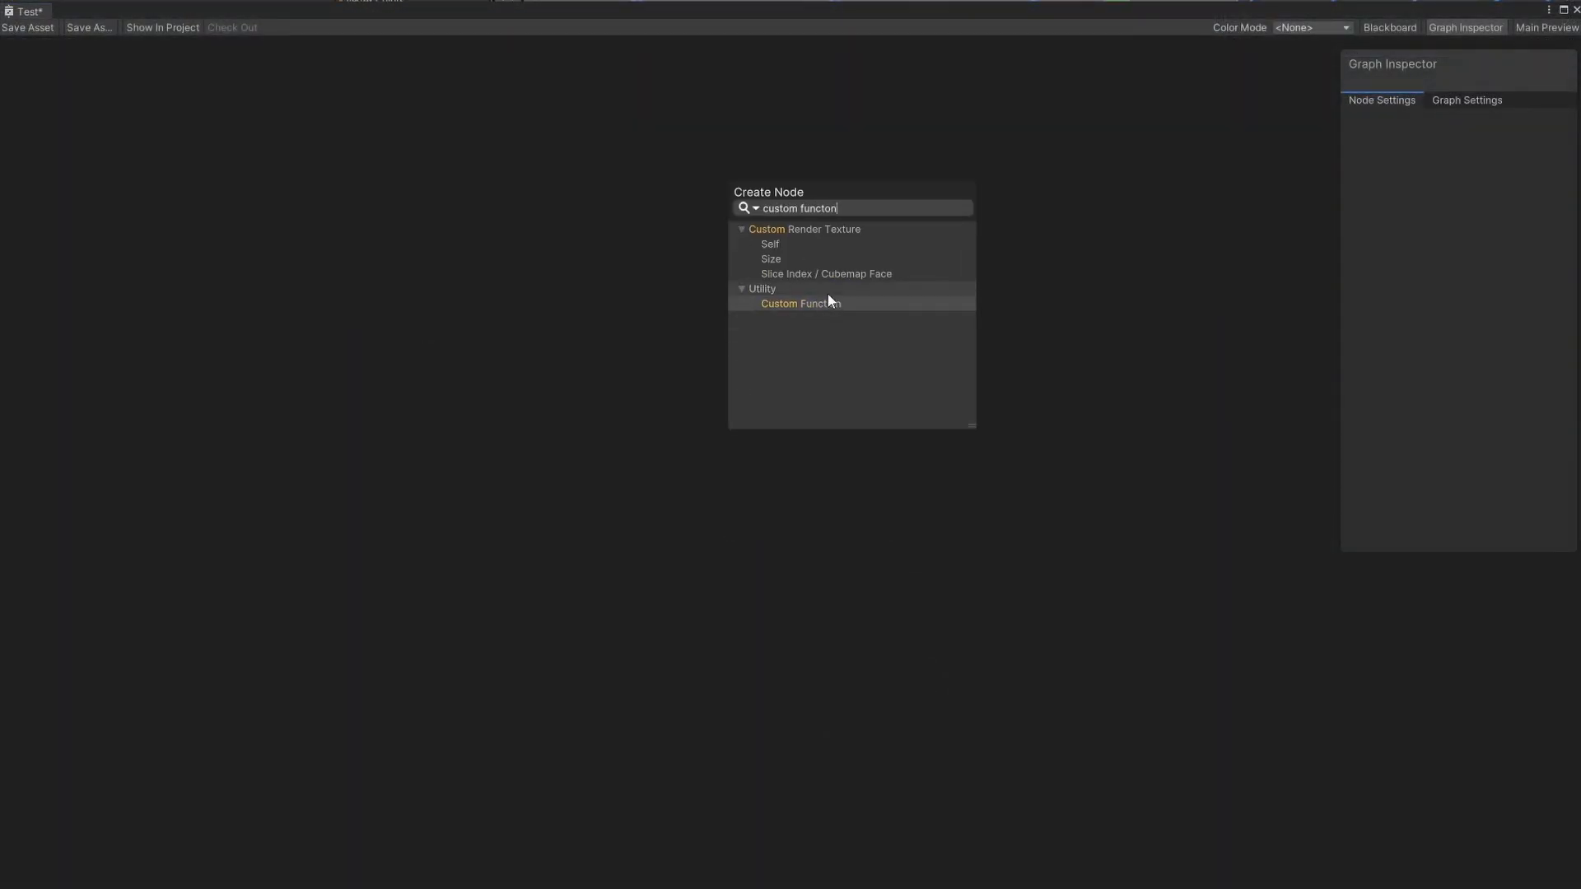
pyautogui.click(828, 302)
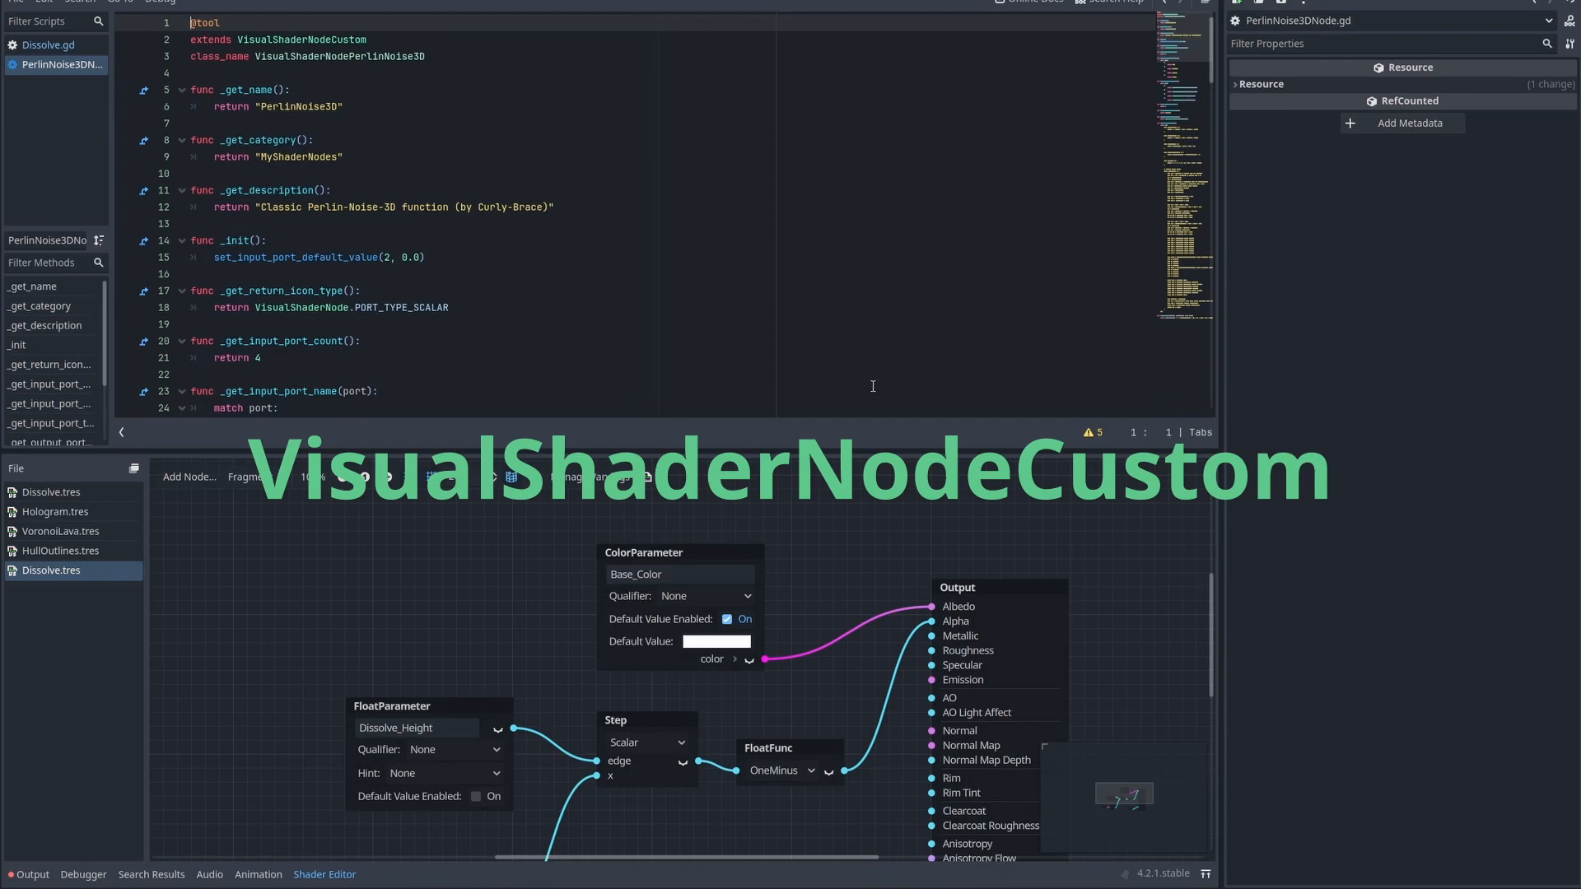
# Step: Switch back to Godot and examine PerlinNoise3DNode.gd: its VisualShaderNodeCustom base class, name, input and output port functions, and noise code
pyautogui.moveTo(237, 40); pyautogui.dragTo(371, 38)
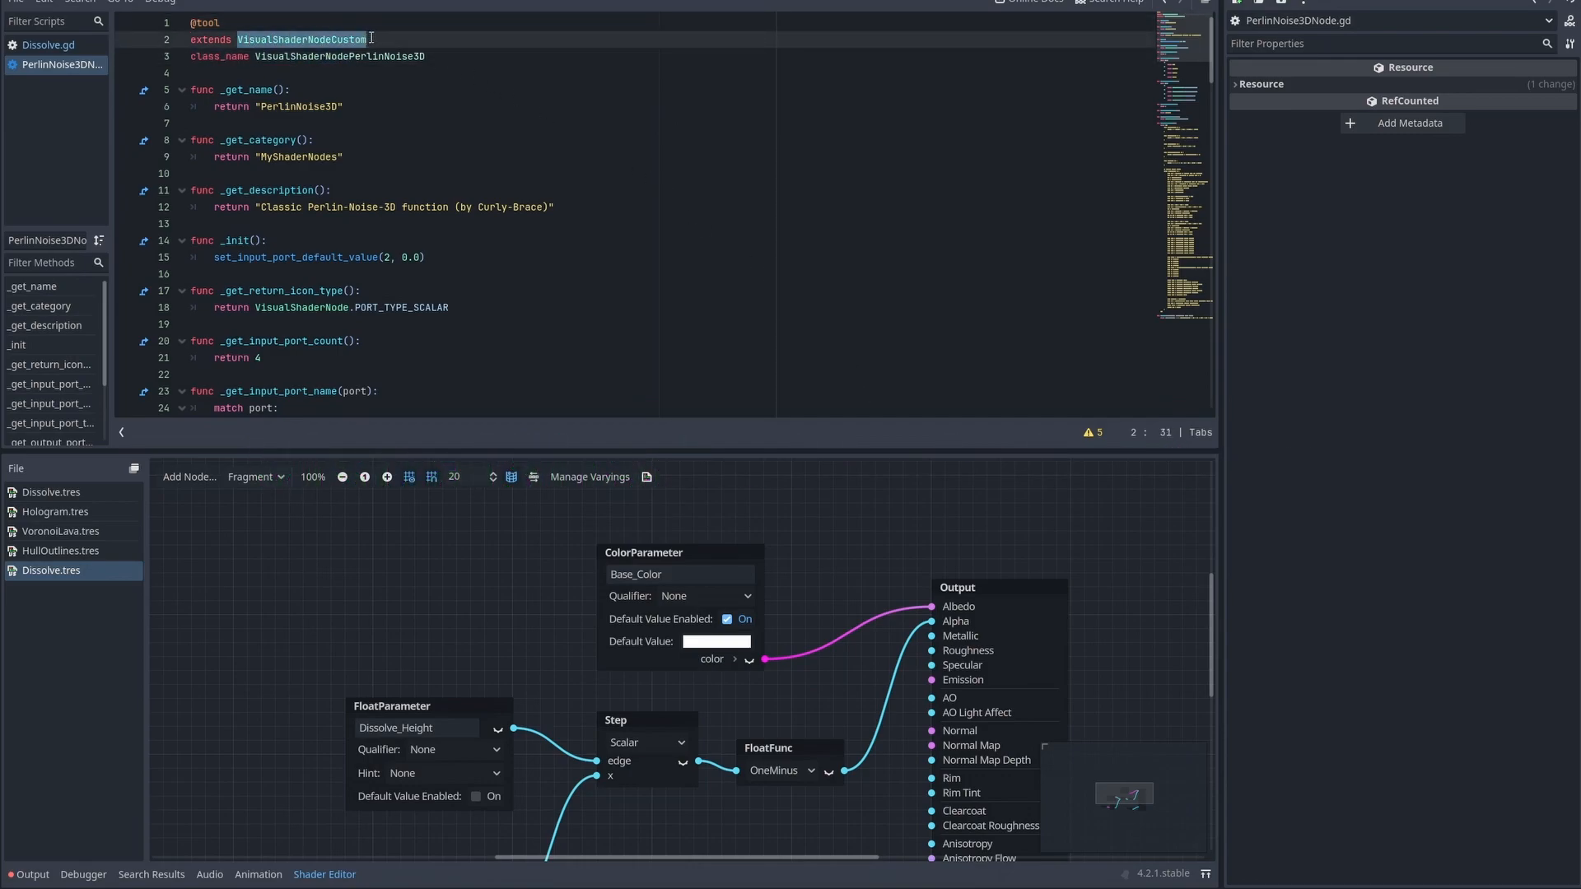
pyautogui.click(550, 100)
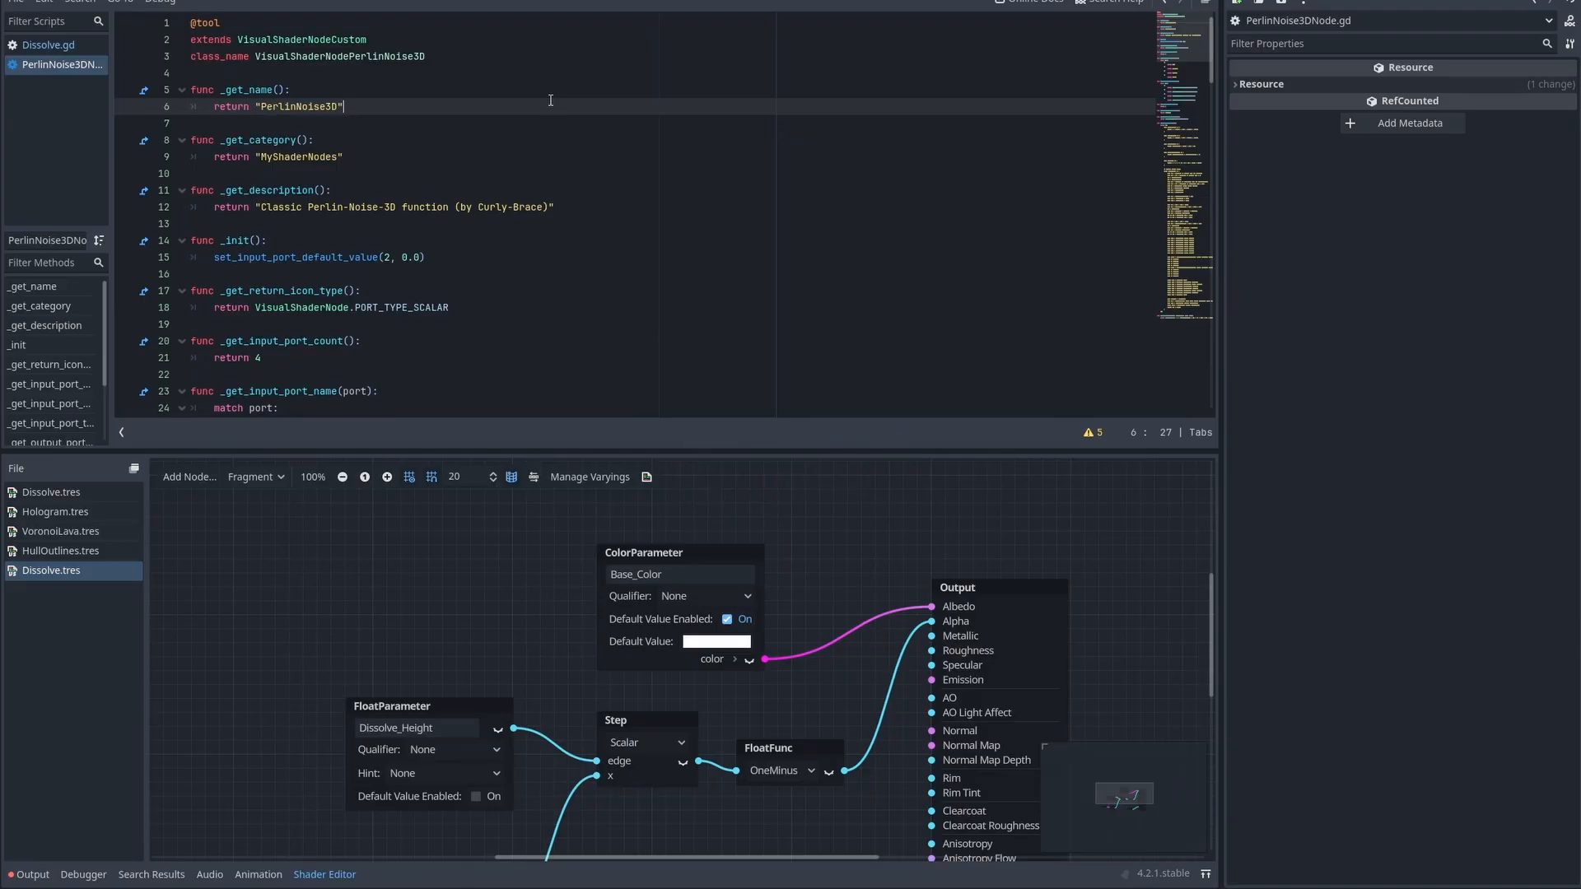
pyautogui.moveTo(221, 90); pyautogui.dragTo(291, 92)
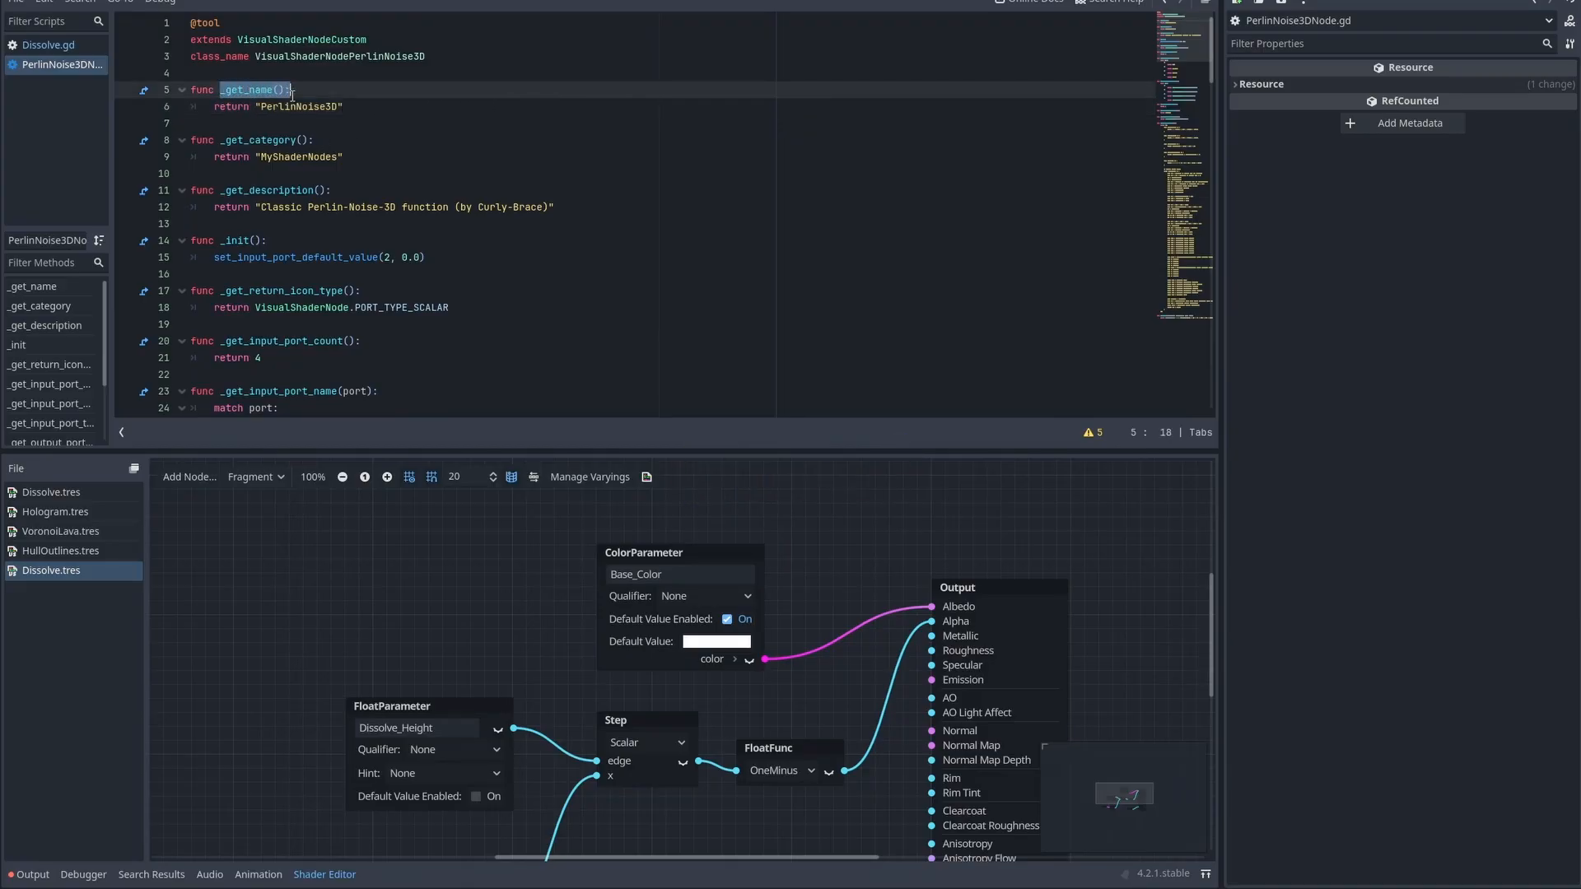
pyautogui.scroll(-4, 521, 181)
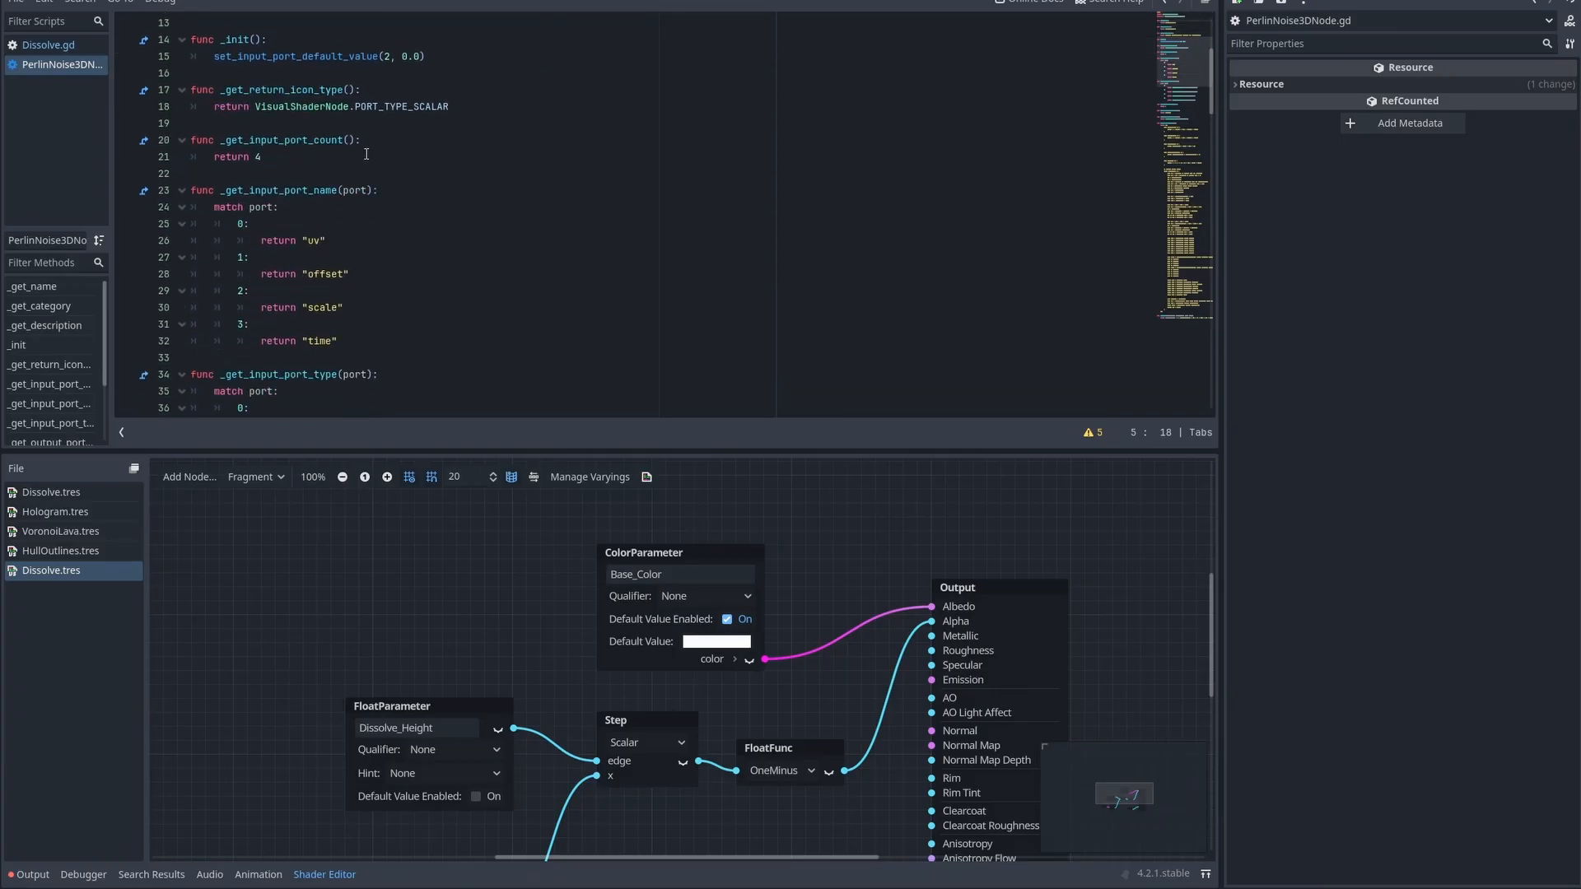
pyautogui.moveTo(221, 138); pyautogui.dragTo(363, 140)
pyautogui.scroll(-6, 491, 157)
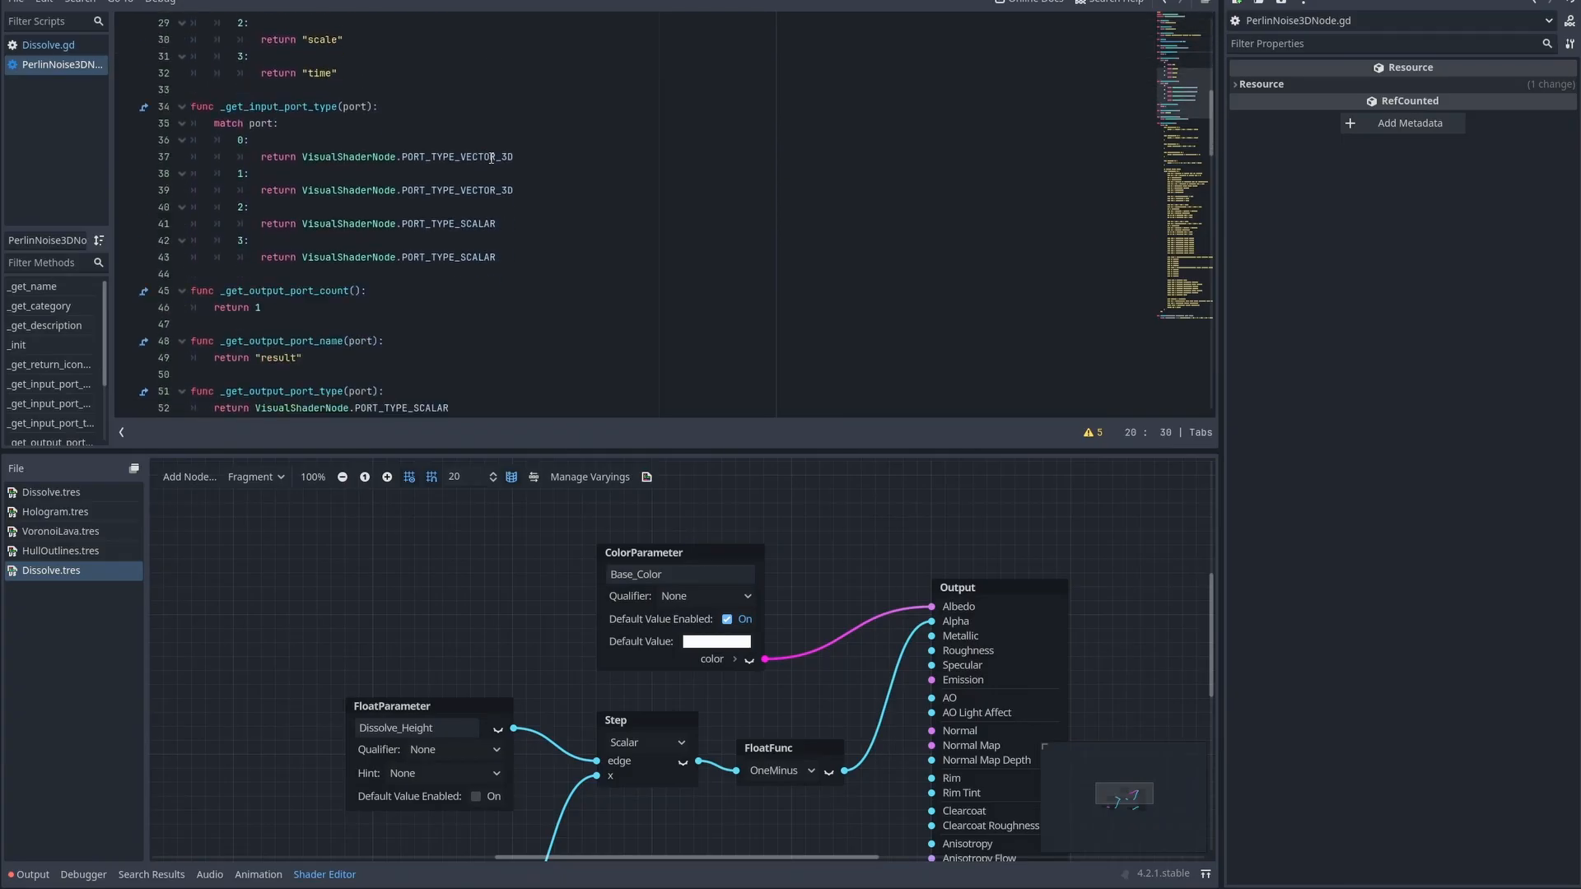
pyautogui.scroll(-1, 492, 157)
pyautogui.moveTo(222, 208); pyautogui.dragTo(367, 207)
pyautogui.scroll(-1, 507, 209)
pyautogui.scroll(-4, 506, 208)
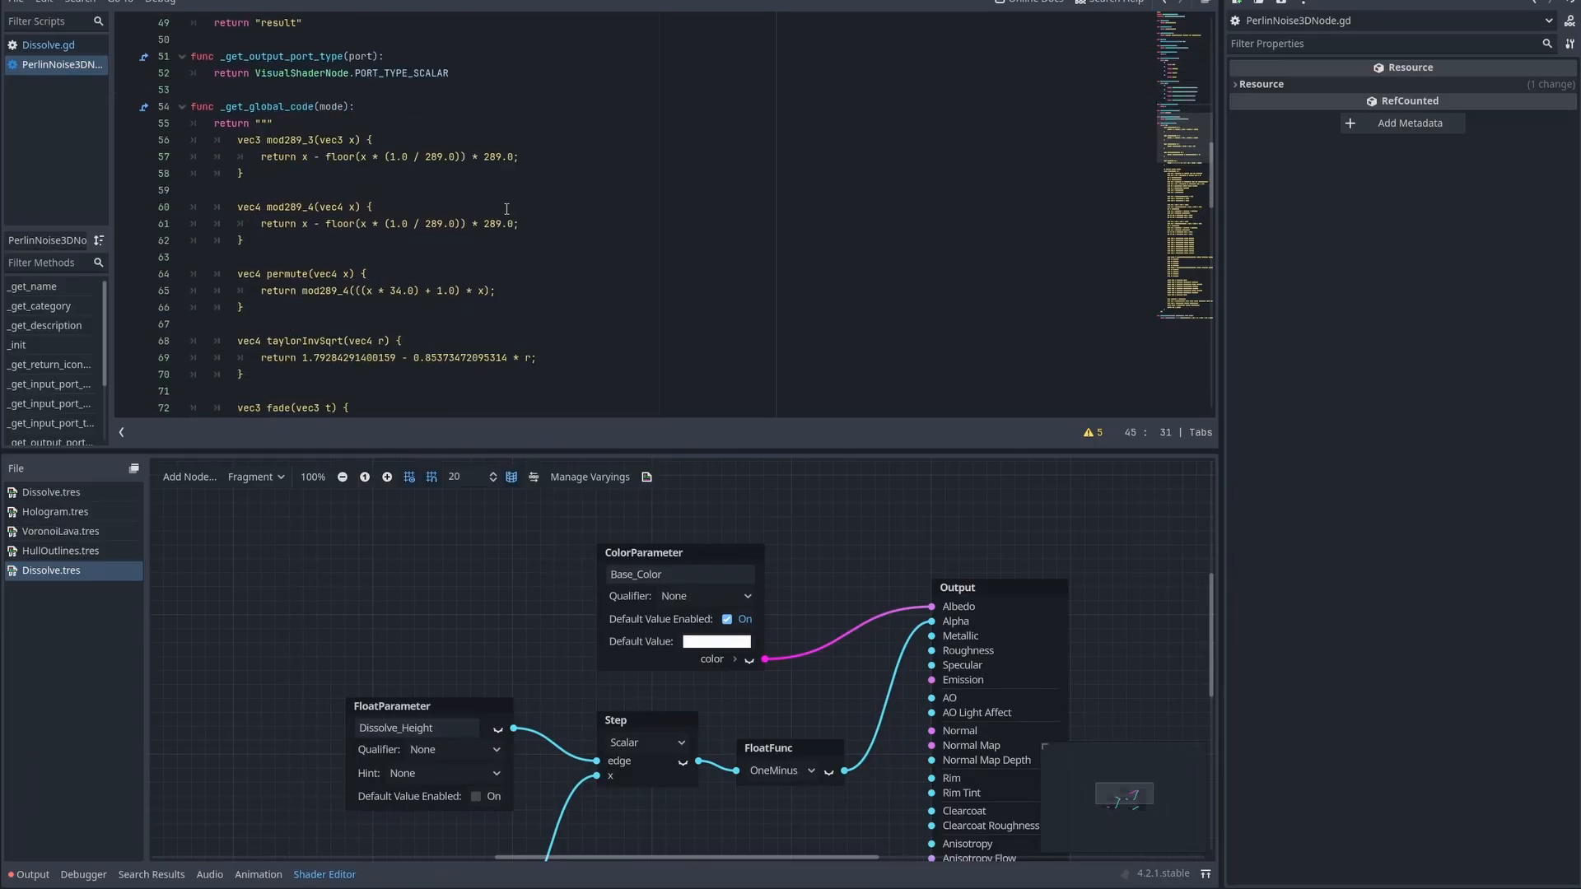
pyautogui.scroll(-4, 507, 208)
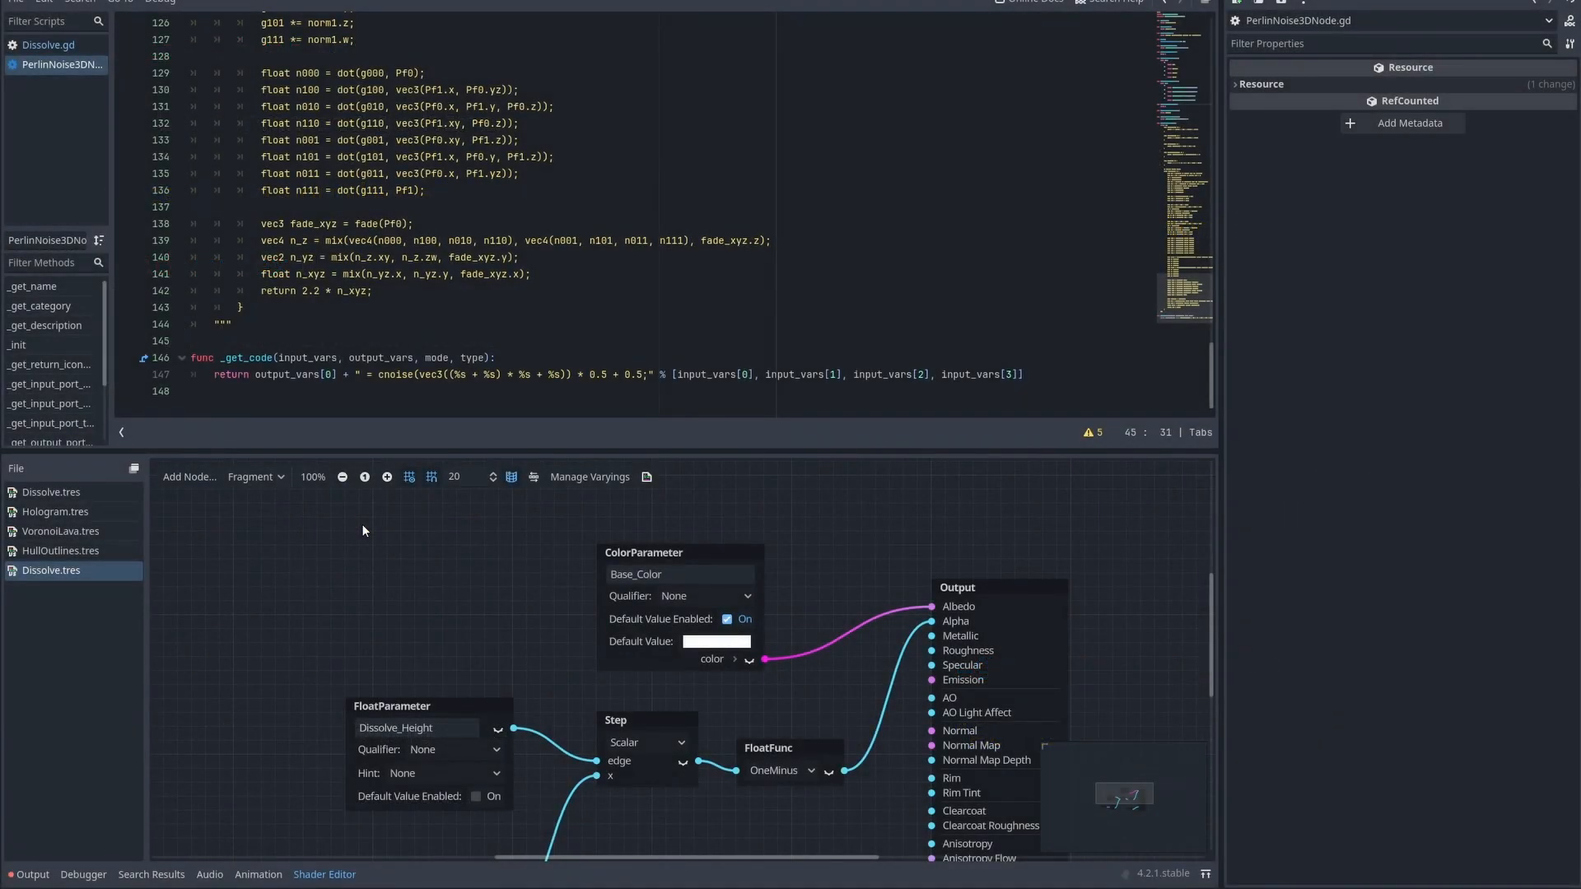
# Step: Search the shader node list for the custom Perlin noise node
pyautogui.rightClick(362, 523)
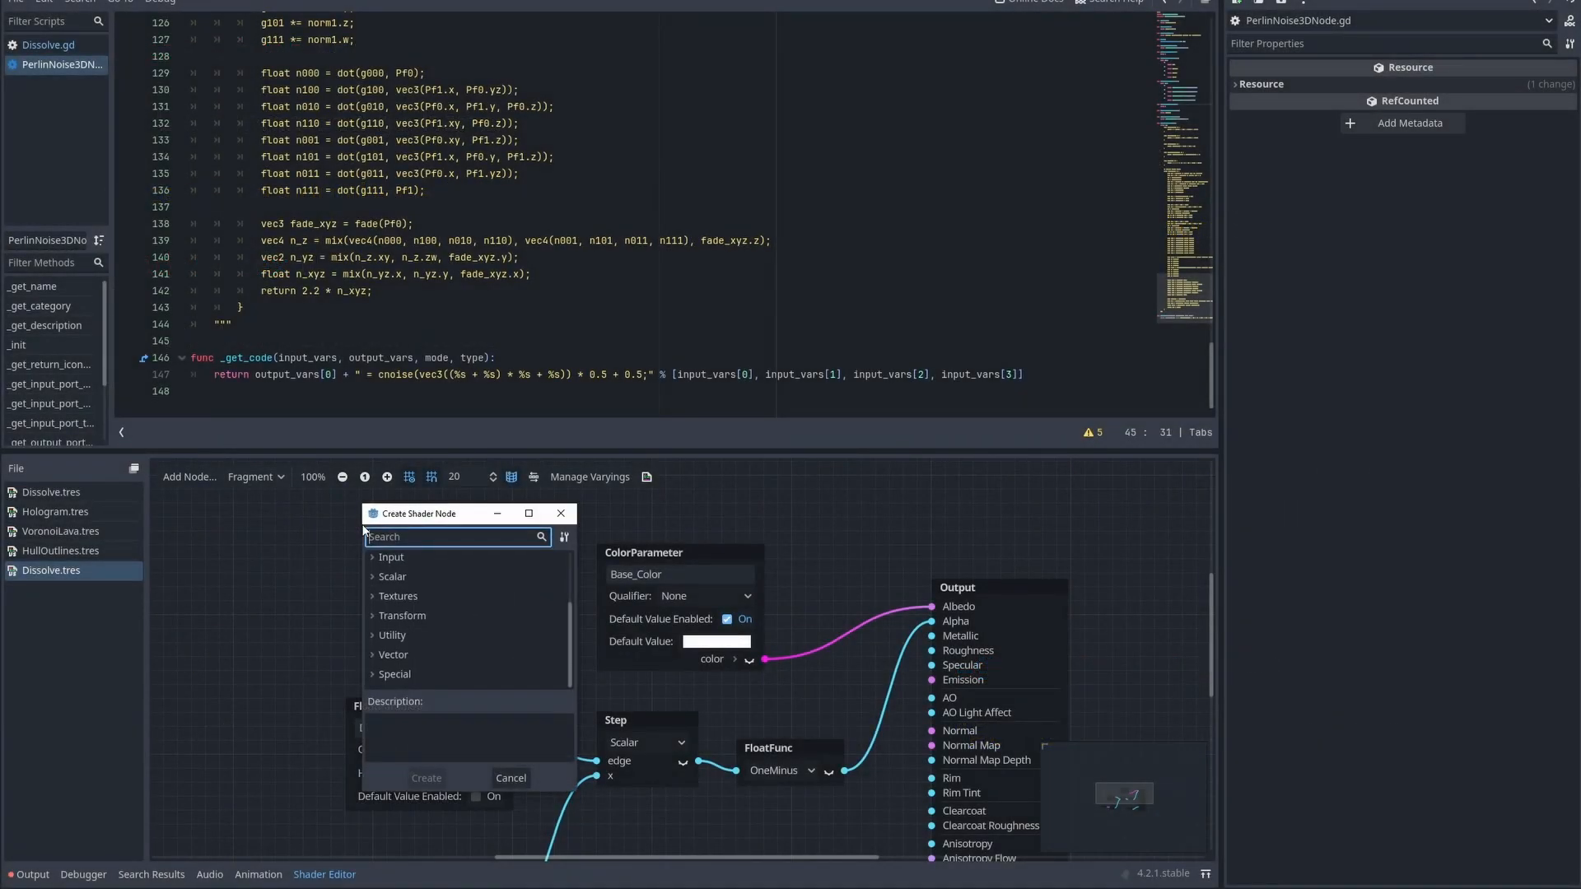
pyautogui.write('noi')
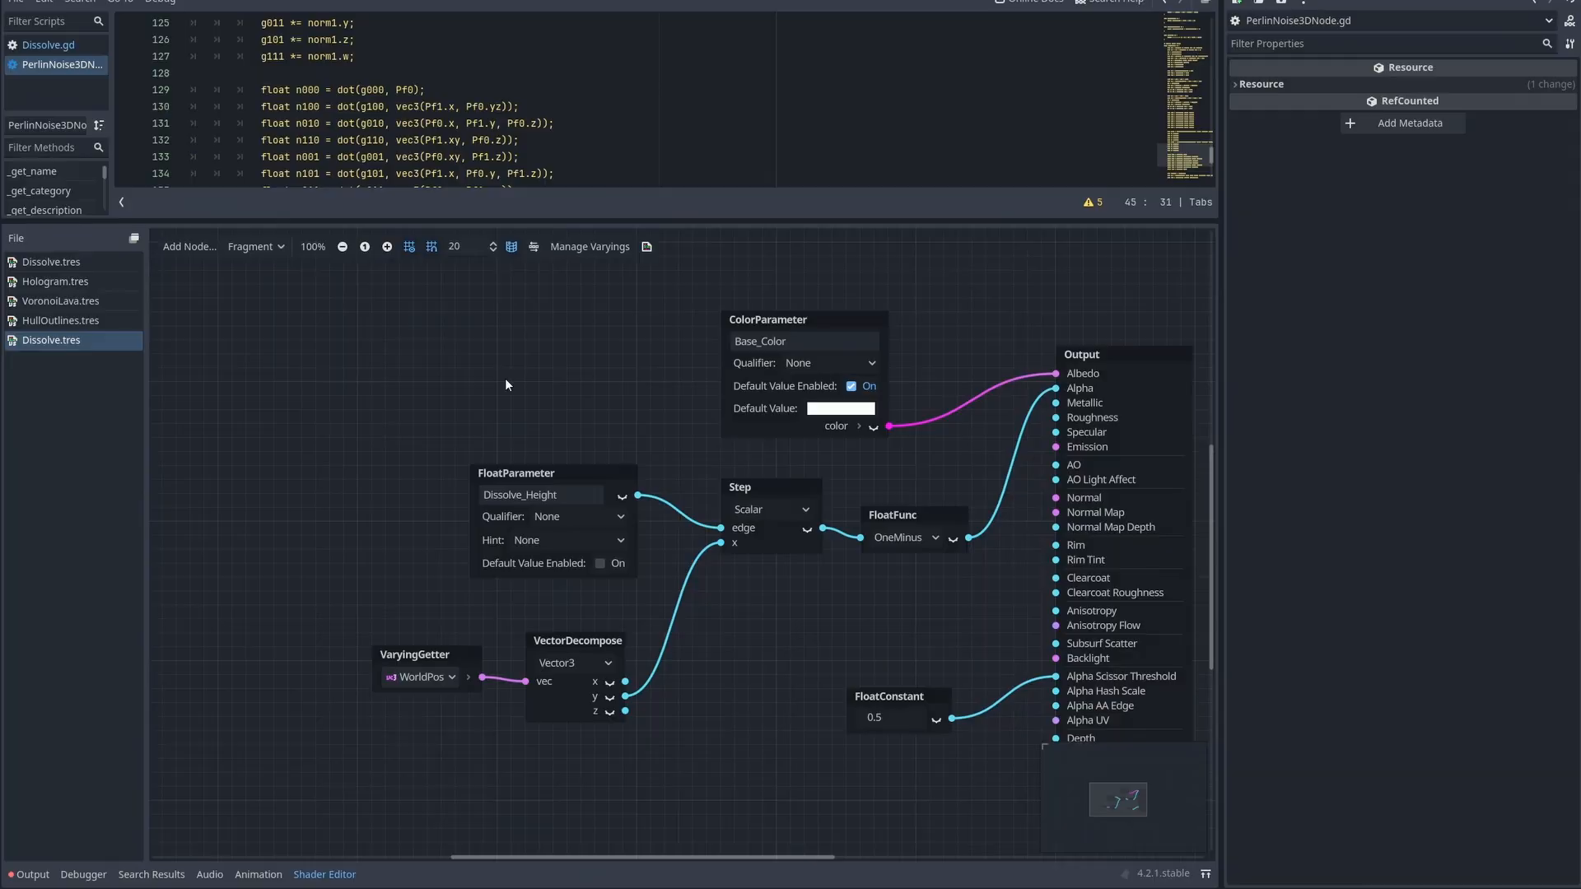
# Step: Move the WorldPos, VectorDecompose, Dissolve_Height, Step and OneMinus nodes together down and away from the Output node to free space
pyautogui.moveTo(329, 481); pyautogui.dragTo(957, 670)
pyautogui.moveTo(924, 516); pyautogui.dragTo(617, 614)
pyautogui.click(562, 471)
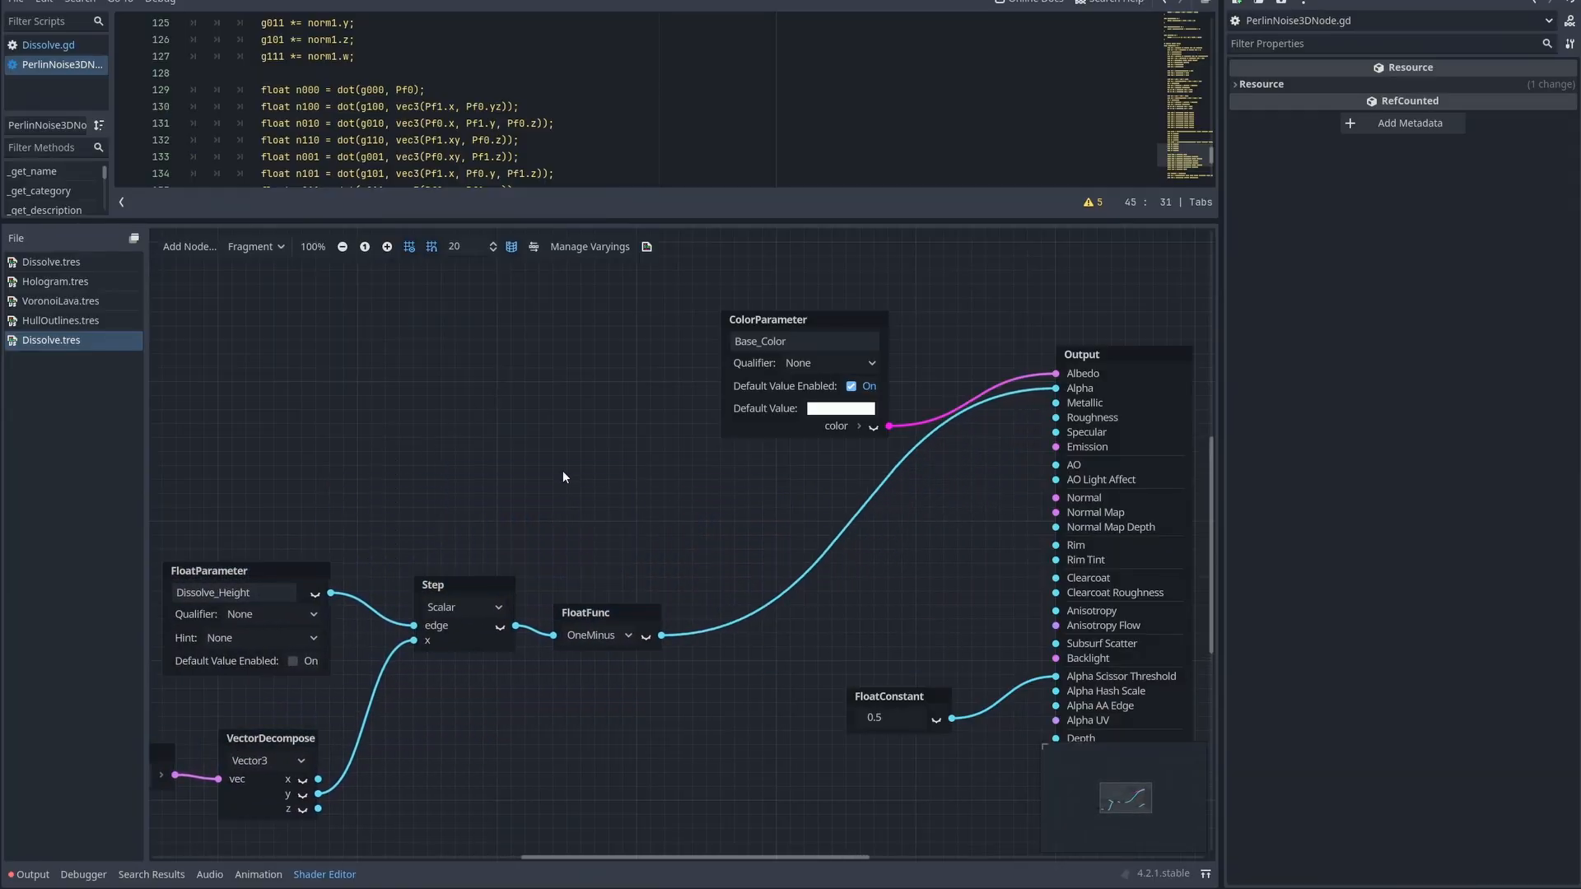
pyautogui.moveTo(532, 475); pyautogui.dragTo(953, 368, button='middle')
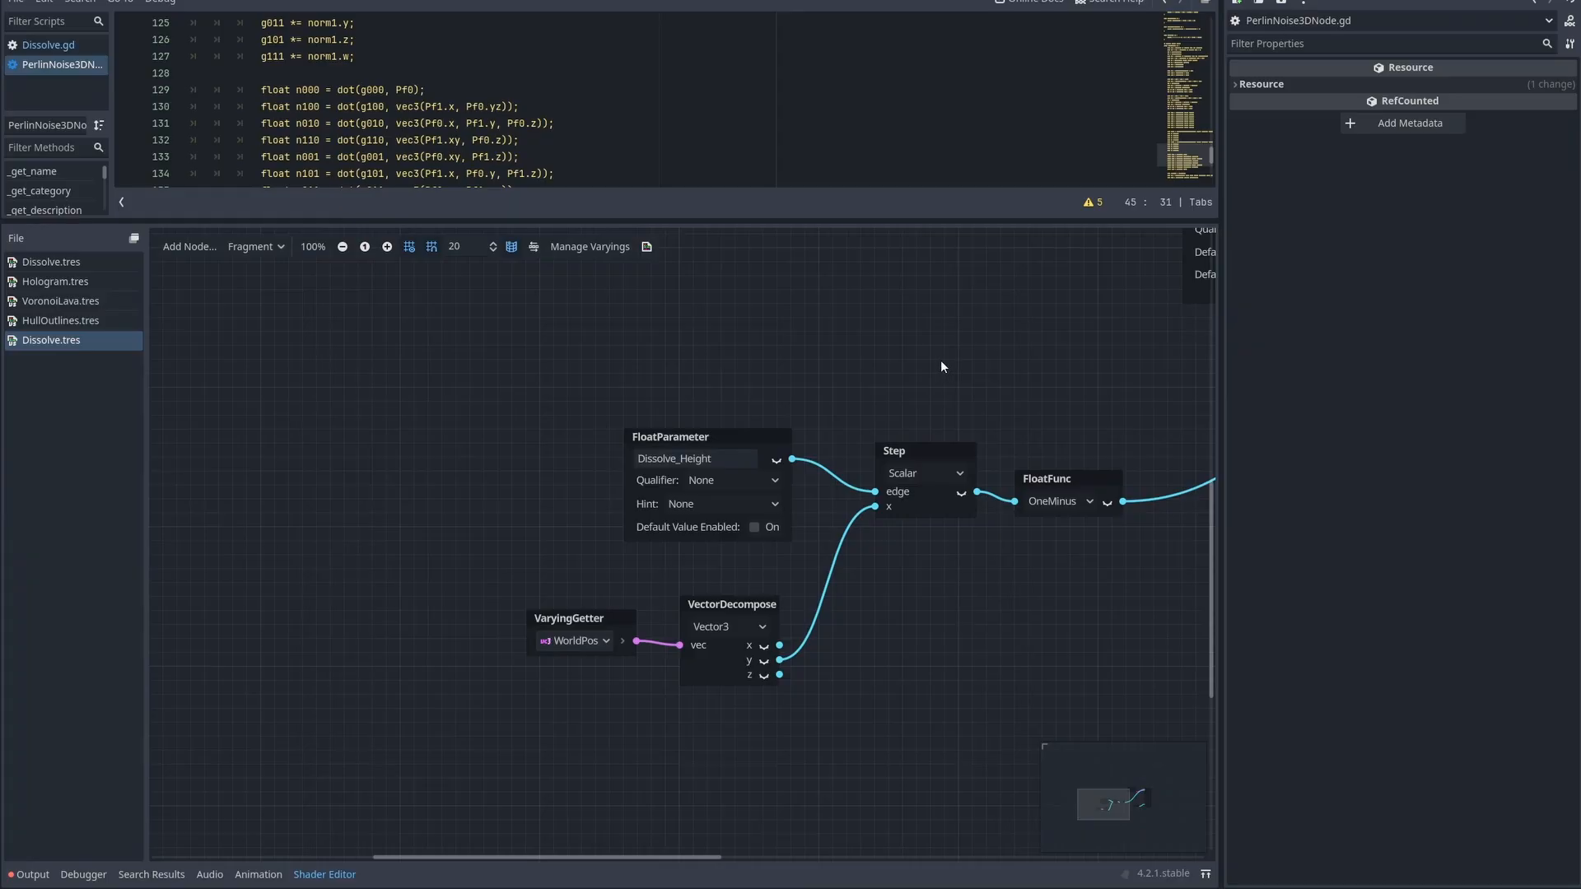
# Step: Move the WorldPos and VectorDecompose nodes farther away from the Step node to free space between them
pyautogui.moveTo(526, 588); pyautogui.dragTo(312, 709)
pyautogui.scroll(-4, 387, 617)
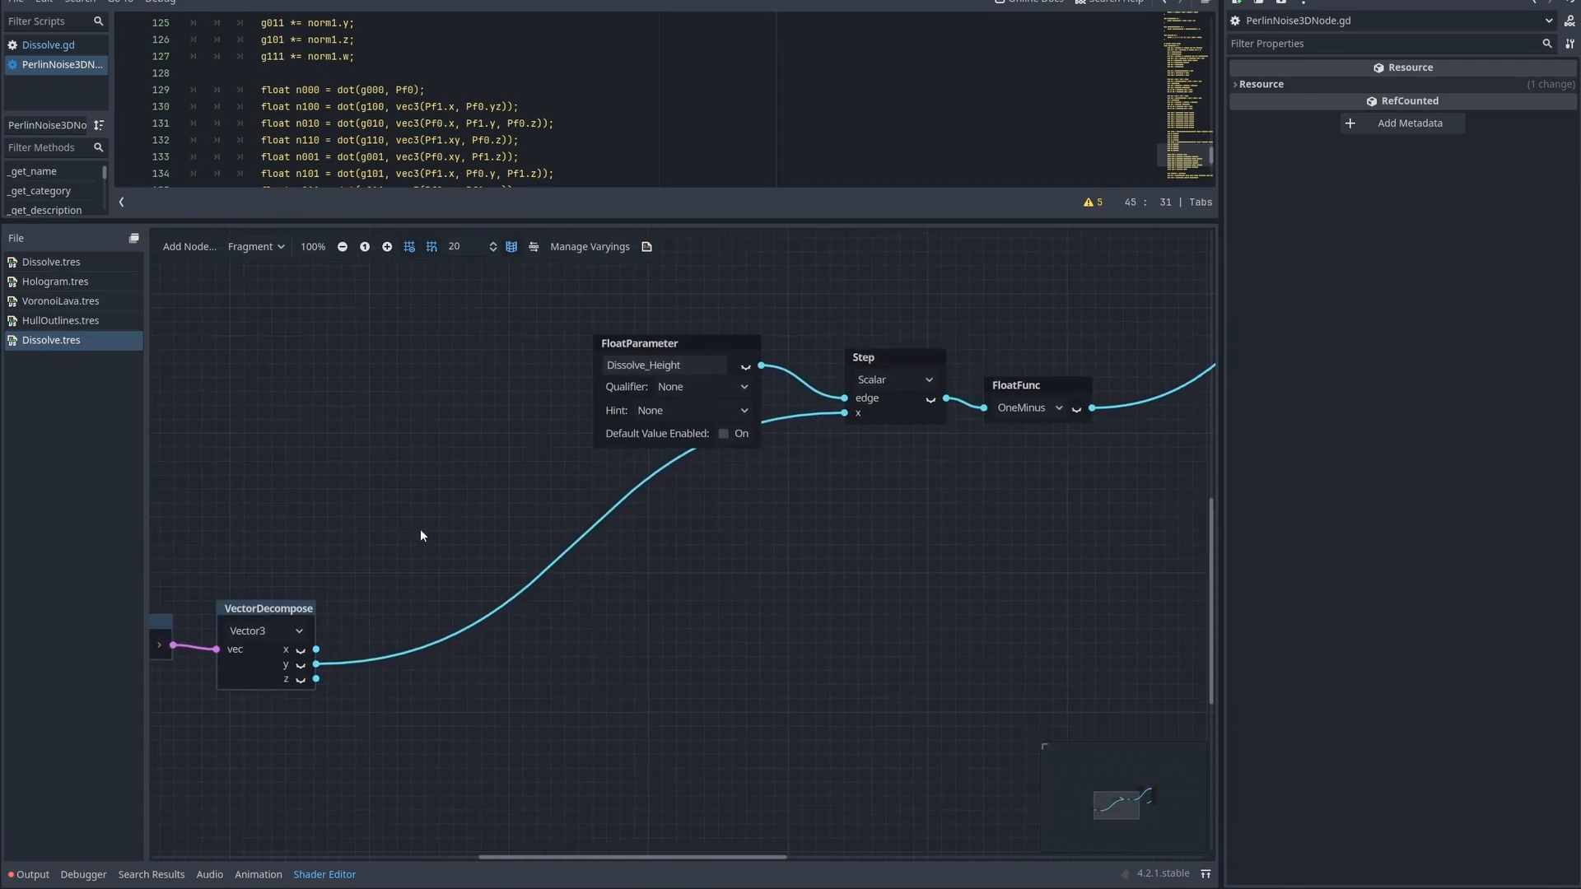
pyautogui.hscroll(4, 519, 510)
# Step: Add the custom PerlinNoise3D node from MyShaderNodes in the free area below the Dissolve_Height parameter
pyautogui.rightClick(614, 504)
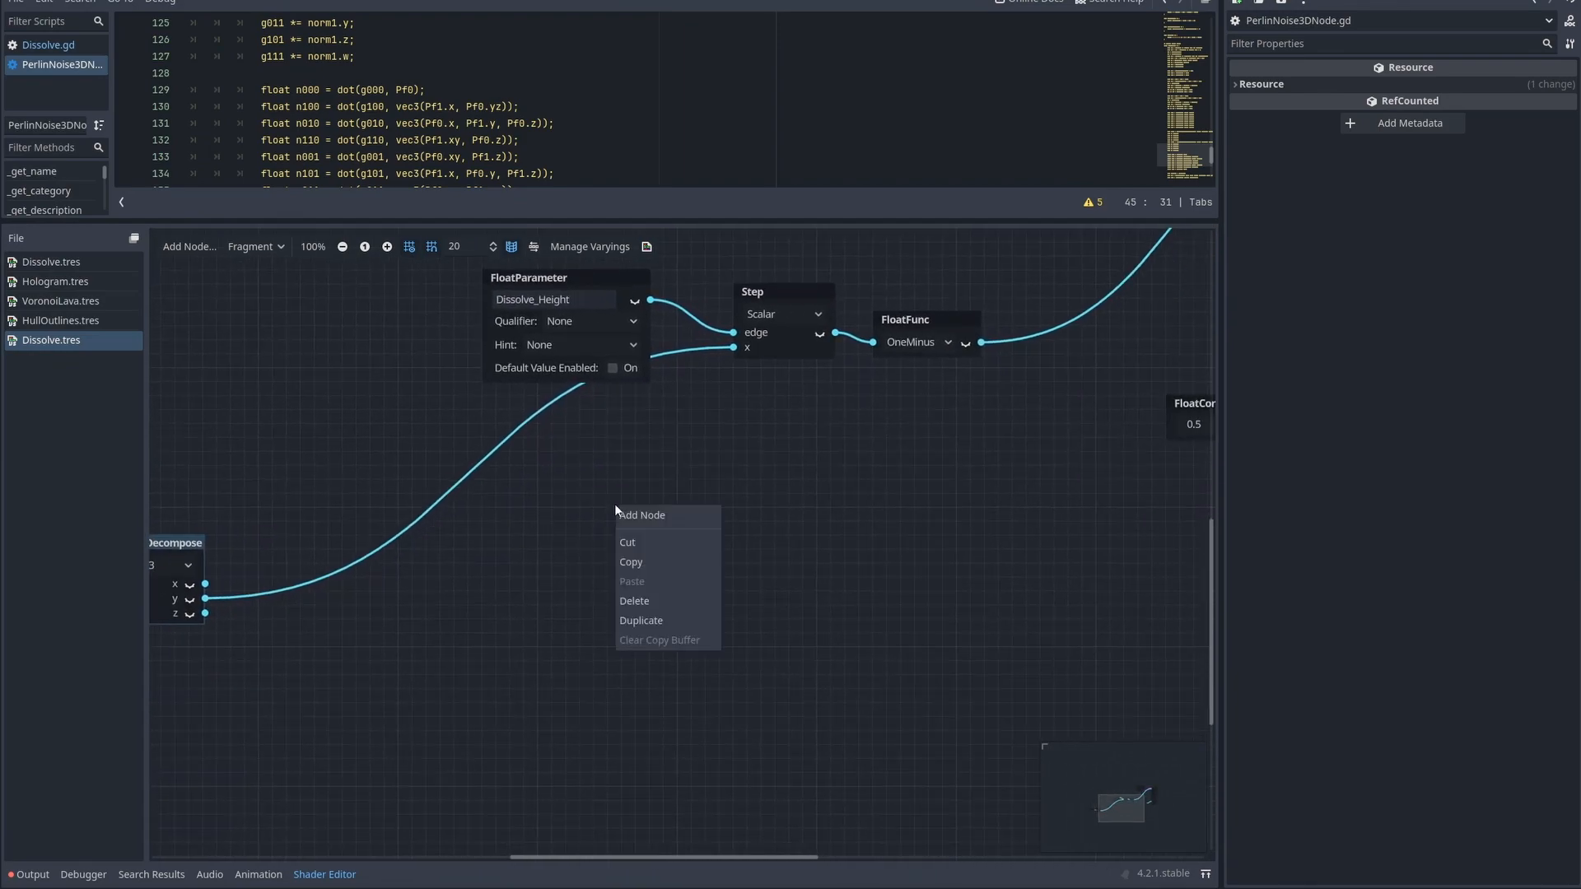
pyautogui.click(645, 515)
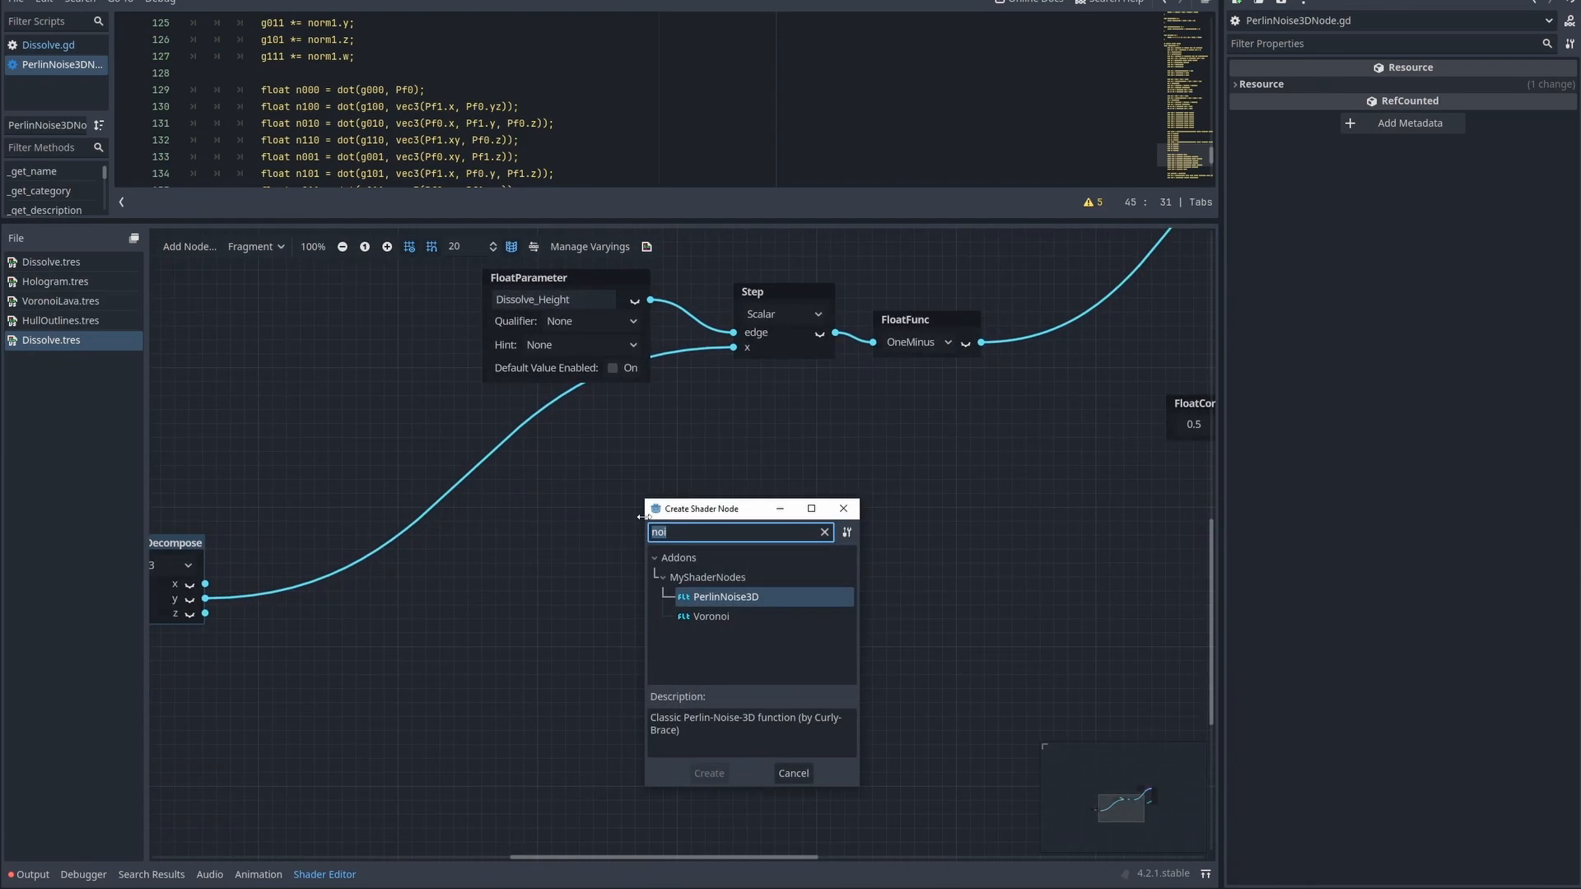
pyautogui.doubleClick(733, 596)
pyautogui.click(653, 452)
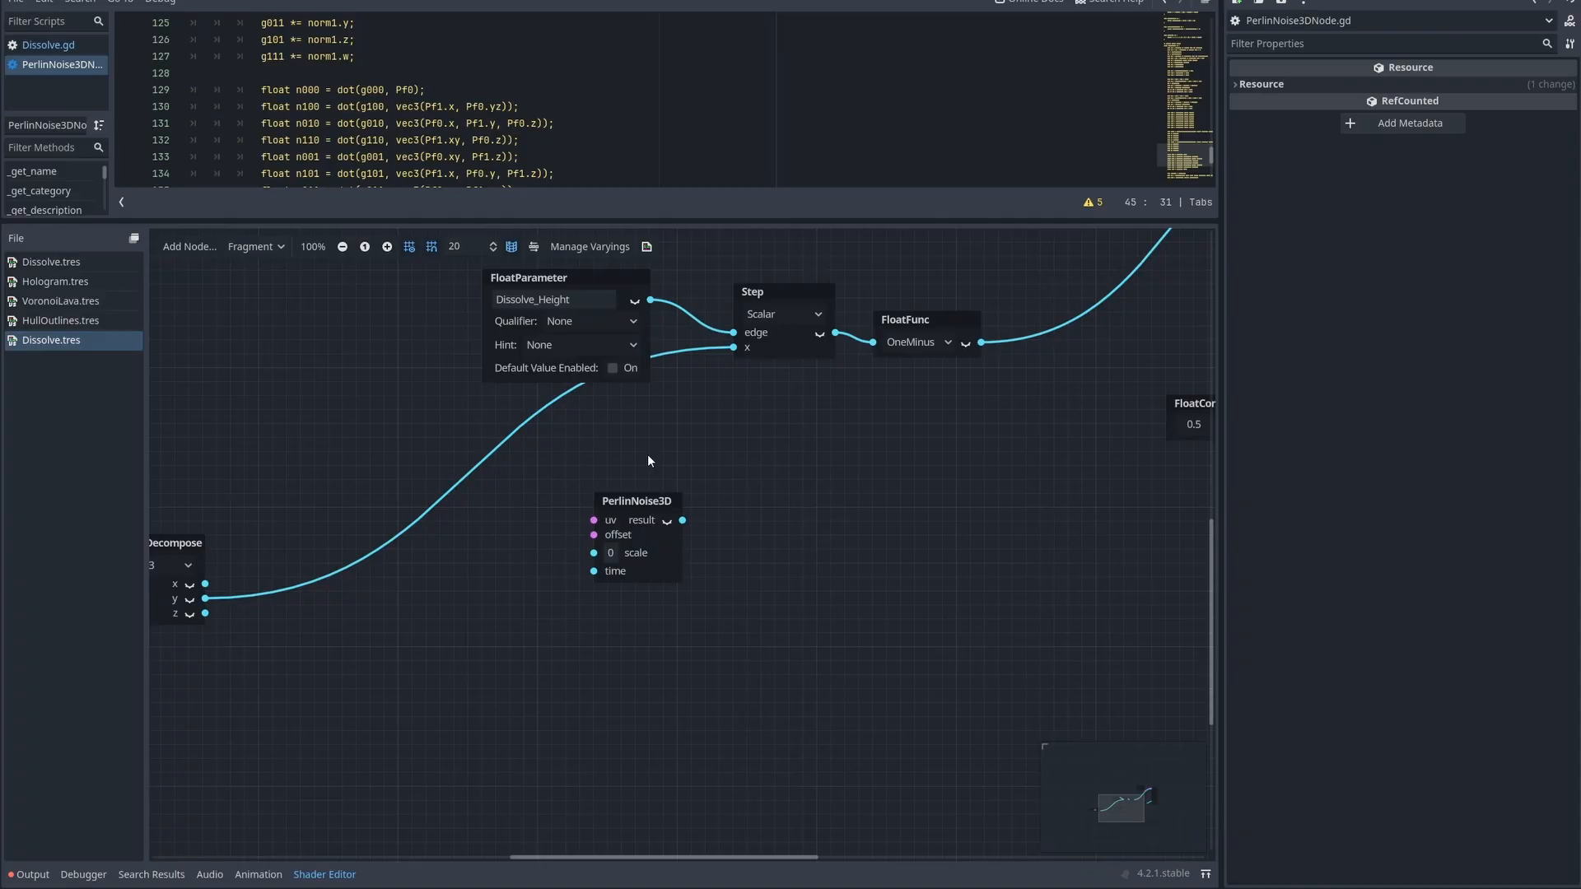
pyautogui.moveTo(646, 456); pyautogui.dragTo(778, 404, button='middle')
# Step: Add a FloatConstant node and connect it to both the offset and time inputs of PerlinNoise3D
pyautogui.rightClick(517, 553)
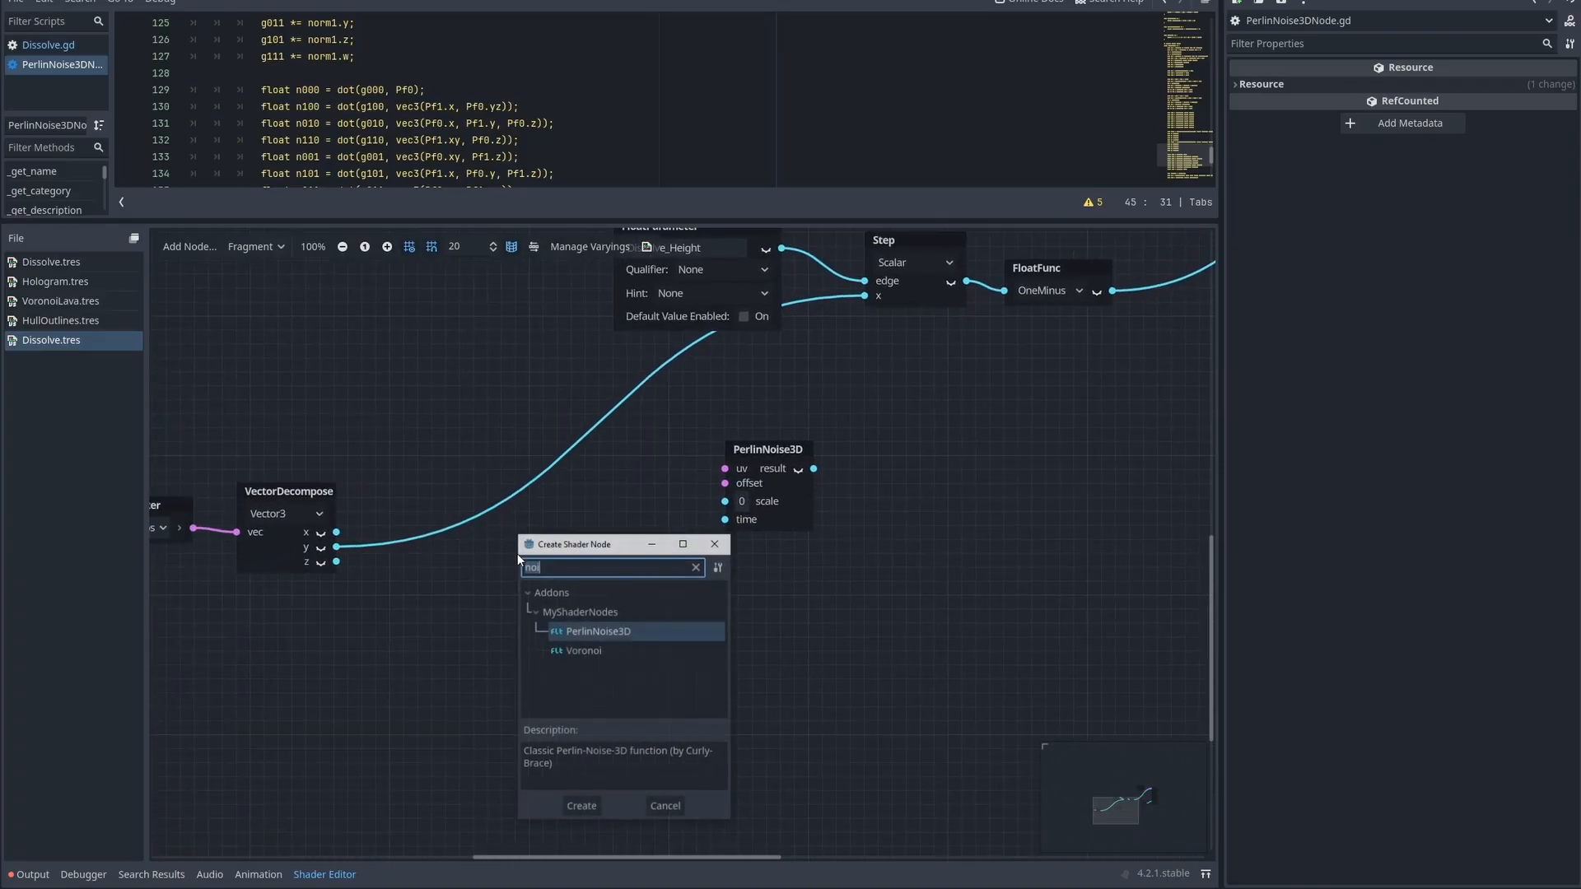
pyautogui.write('floatcon')
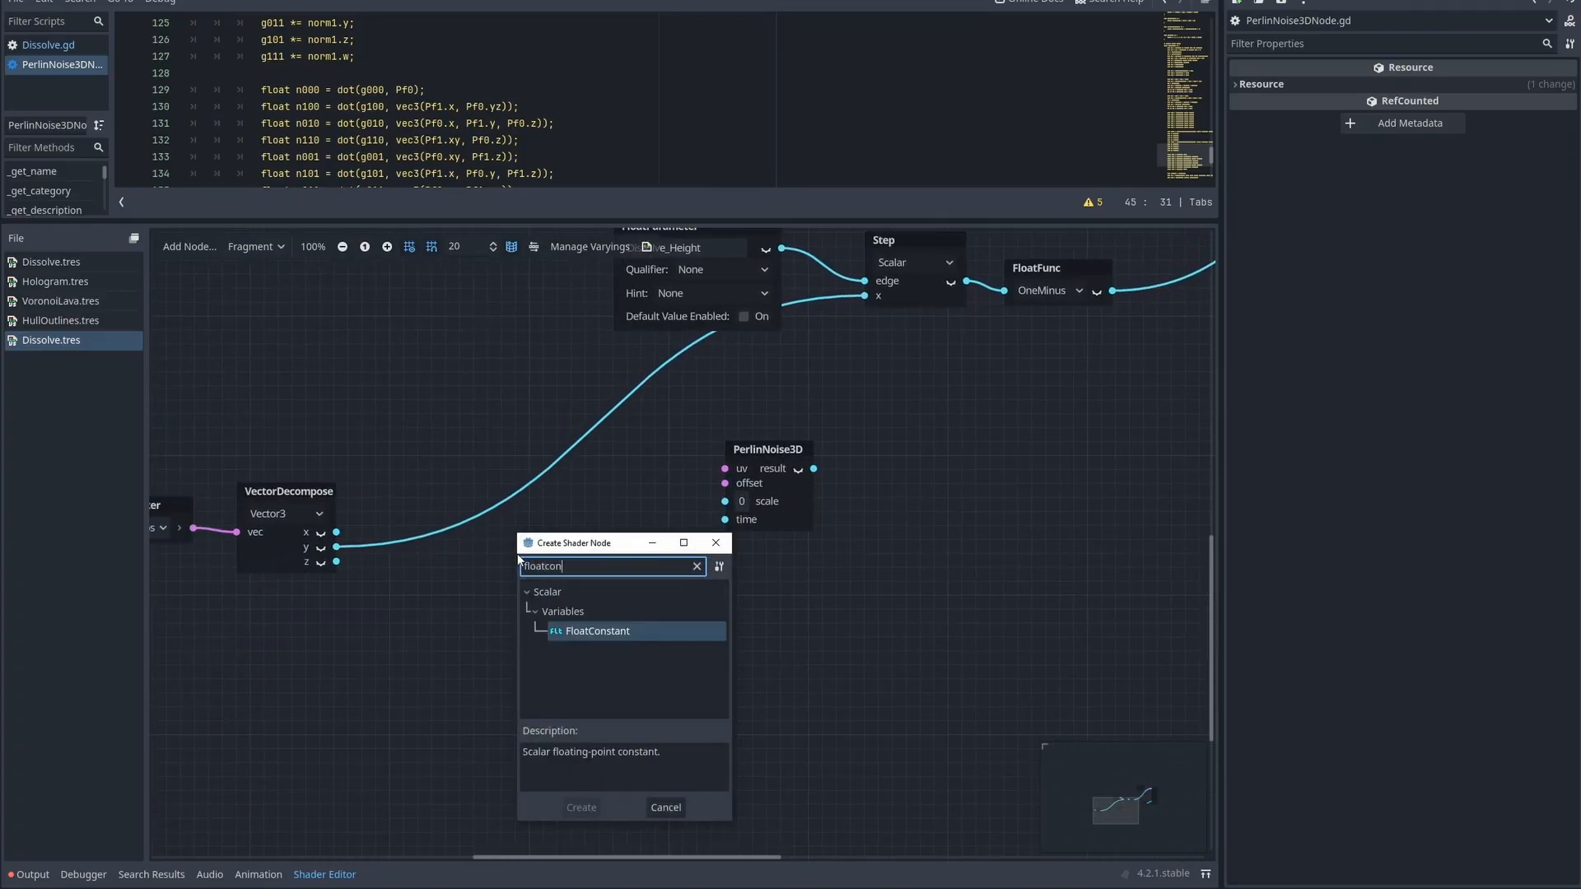
pyautogui.doubleClick(590, 632)
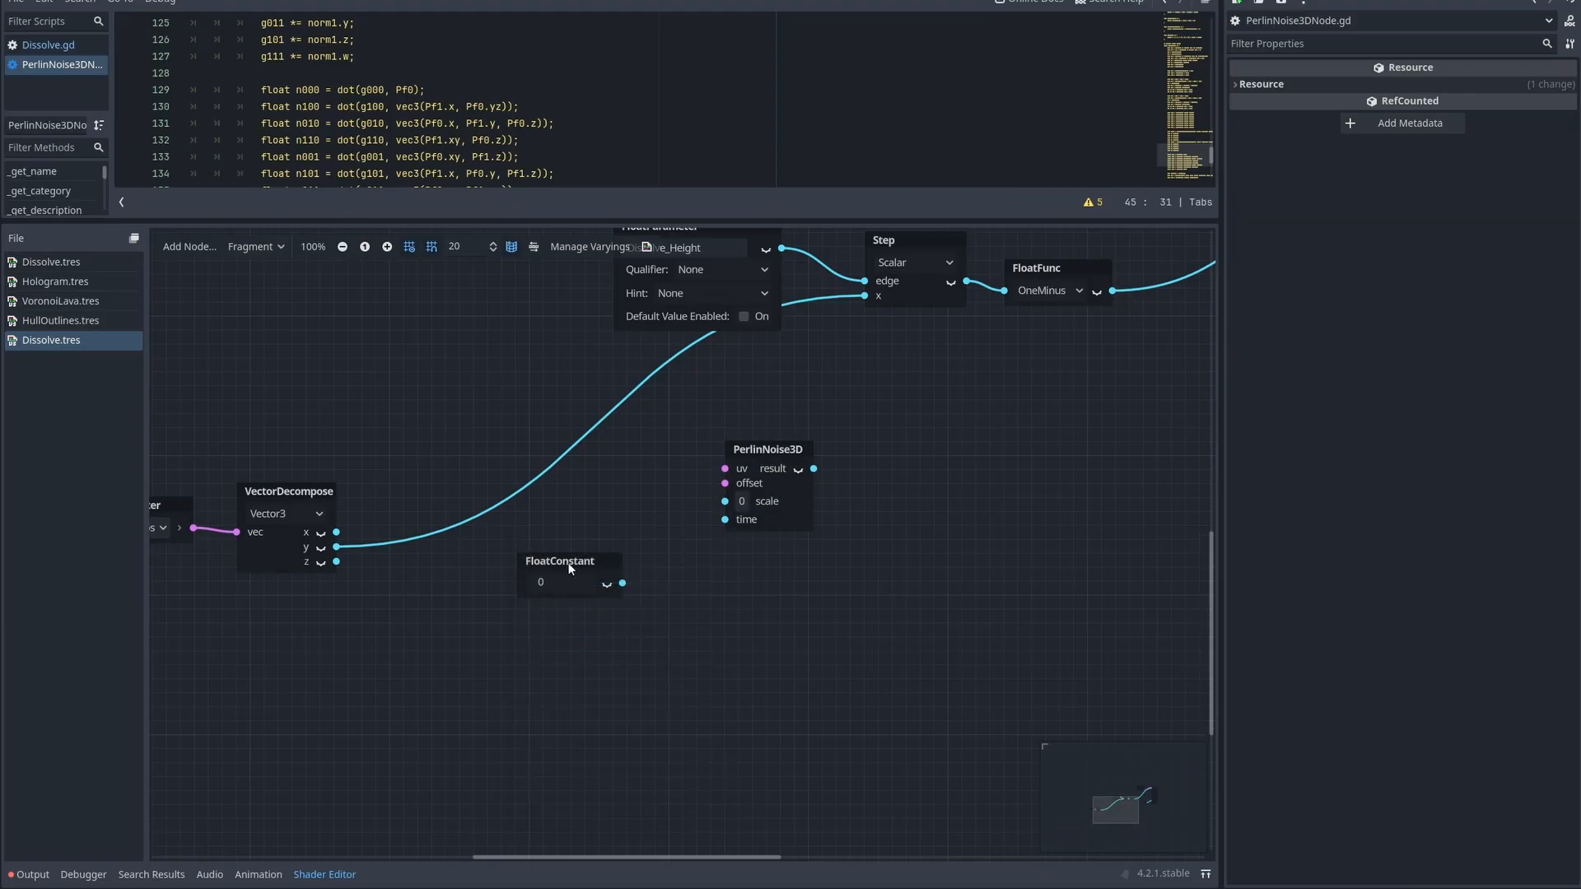
pyautogui.moveTo(636, 554); pyautogui.dragTo(725, 484)
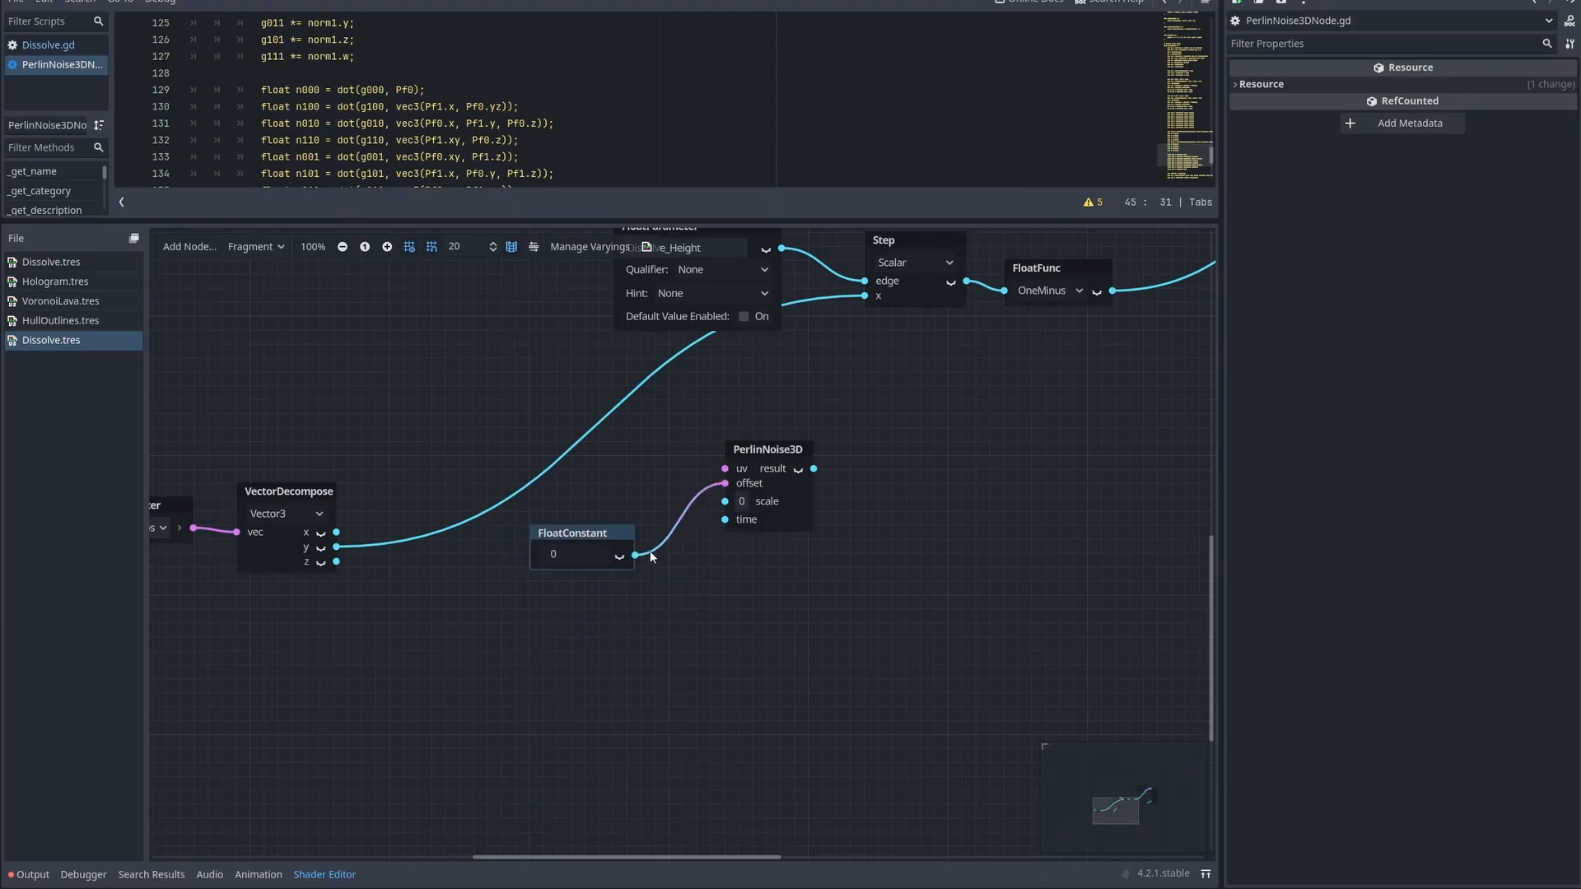
pyautogui.moveTo(669, 554); pyautogui.dragTo(725, 519)
# Step: Connect the WorldPos varying to the uv input of the PerlinNoise3D node
pyautogui.moveTo(337, 548); pyautogui.dragTo(577, 522)
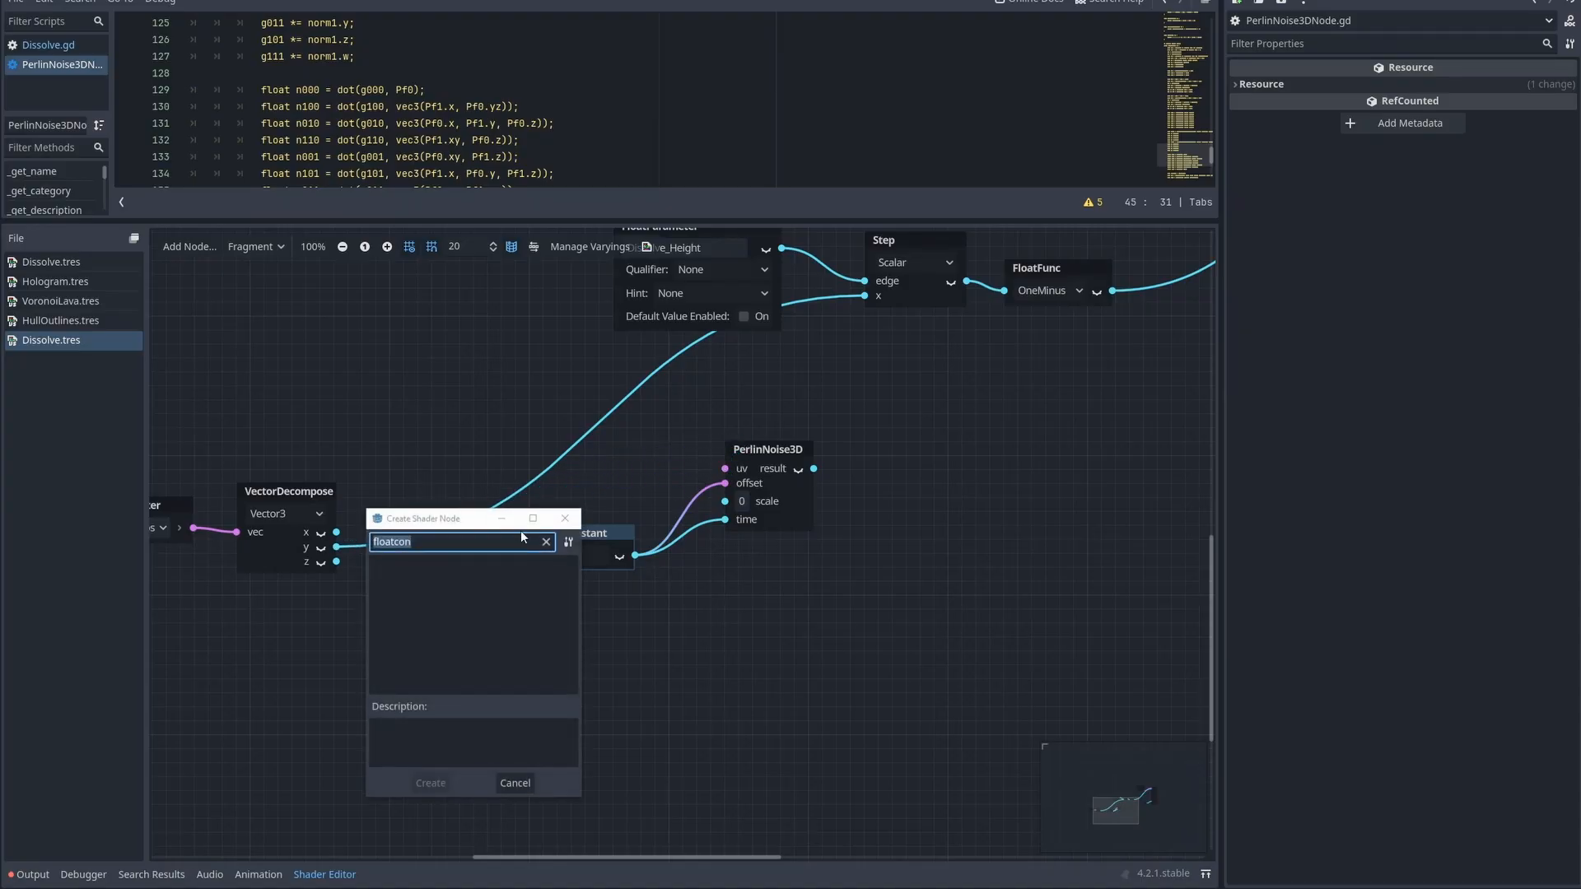
pyautogui.click(577, 522)
pyautogui.moveTo(456, 453); pyautogui.dragTo(597, 389, button='middle')
pyautogui.moveTo(311, 462)
pyautogui.mouseDown()
pyautogui.moveTo(306, 401)
pyautogui.moveTo(277, 373)
pyautogui.moveTo(807, 374)
pyautogui.moveTo(891, 429)
pyautogui.mouseUp()
pyautogui.moveTo(885, 370); pyautogui.dragTo(772, 404, button='middle')
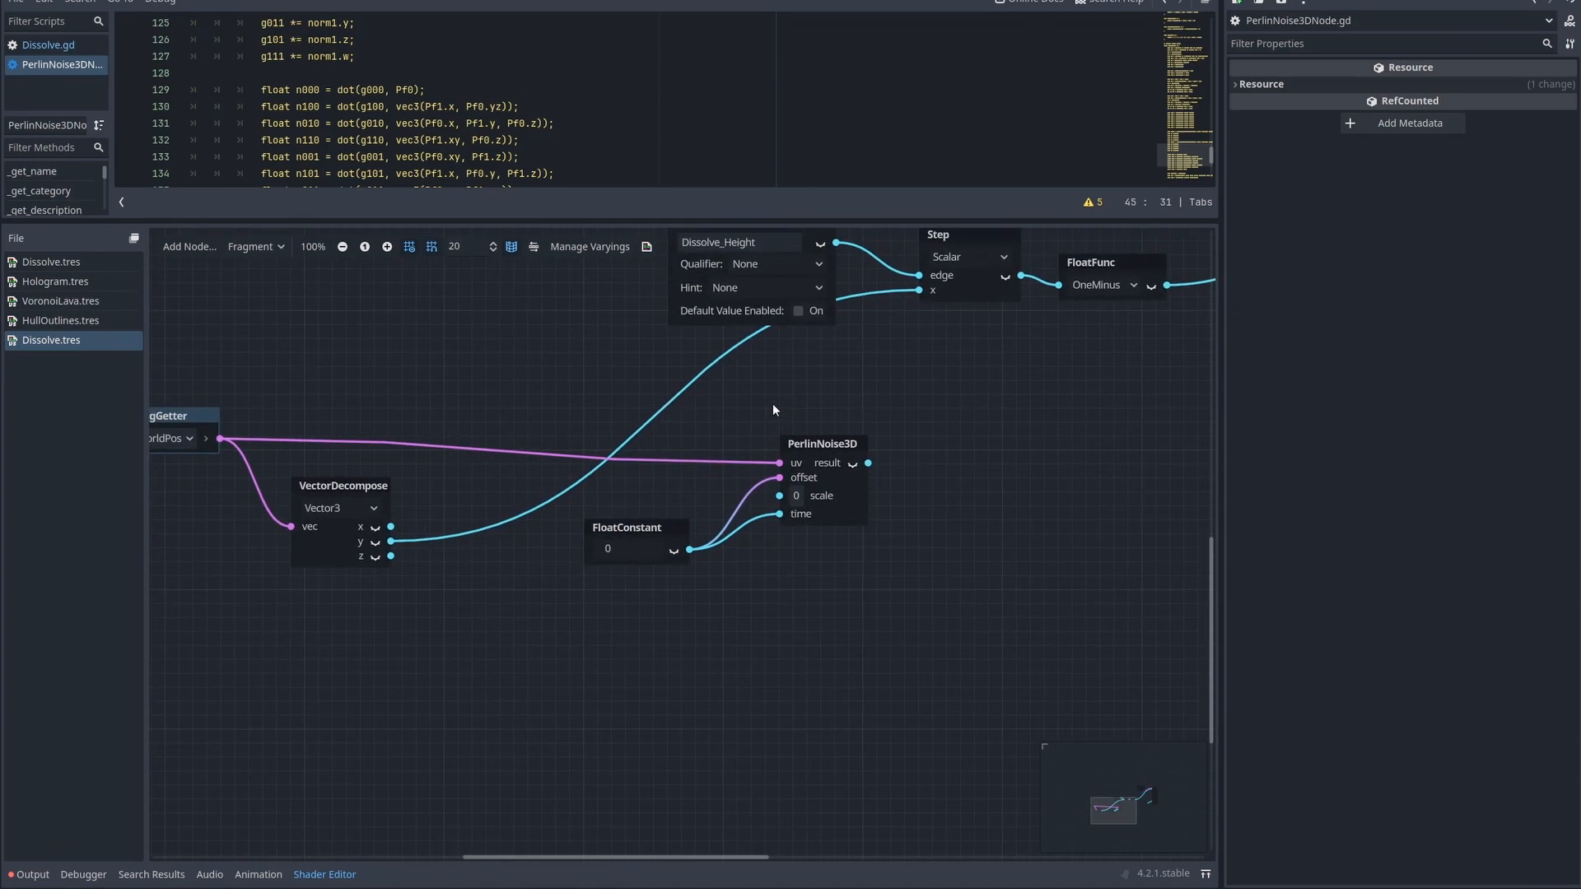
# Step: Add a FloatParameter named Noise_Size and connect it to the scale input of PerlinNoise3D
pyautogui.rightClick(547, 635)
pyautogui.click(577, 648)
pyautogui.write('floatpa')
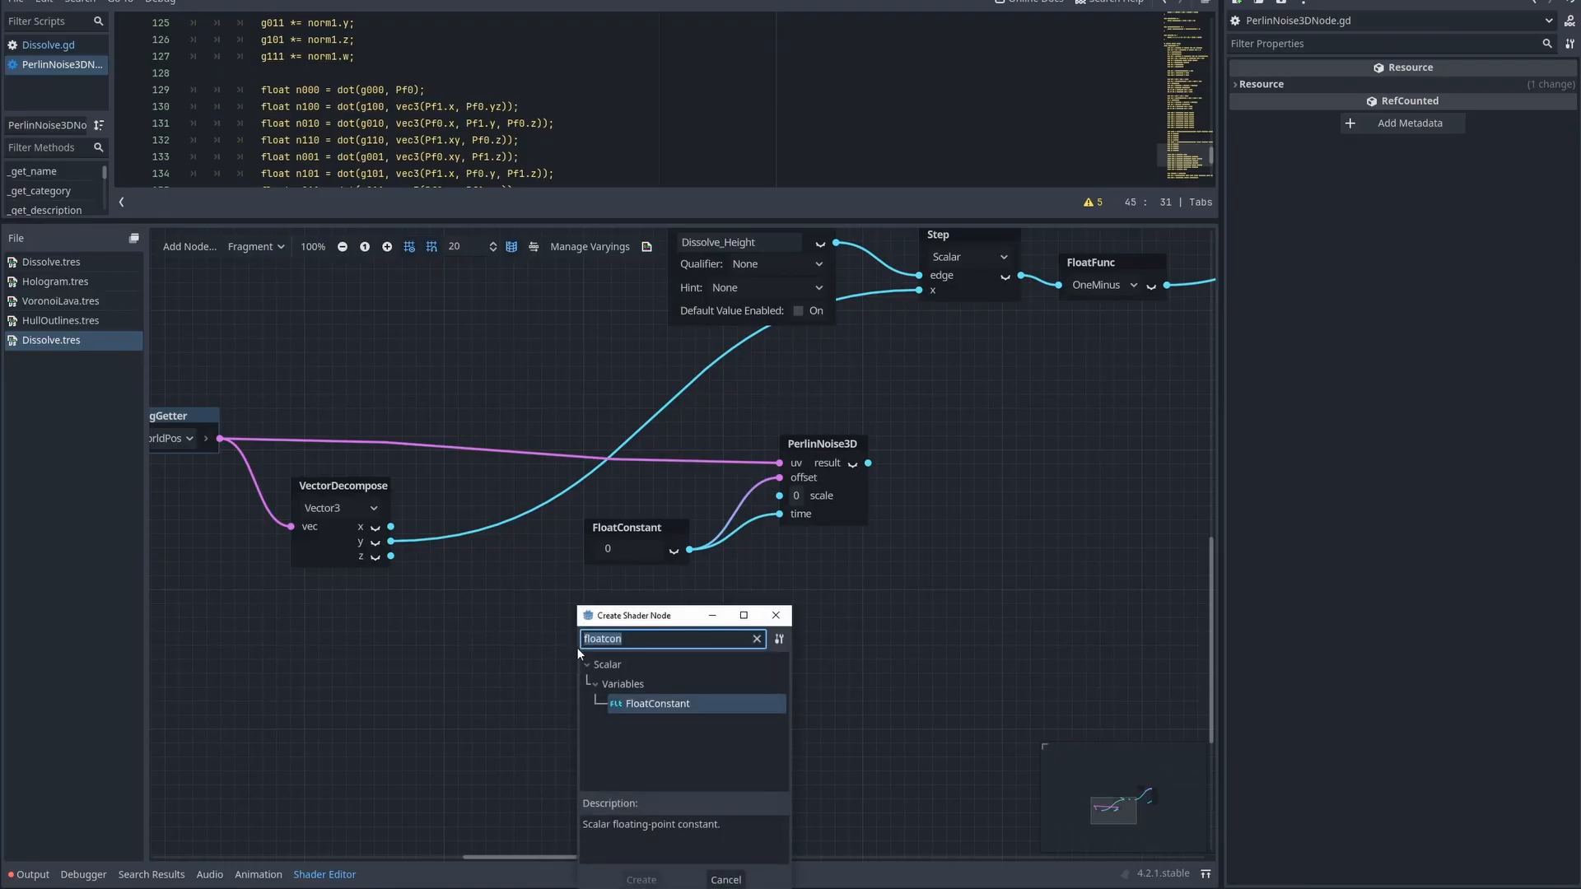
pyautogui.doubleClick(668, 705)
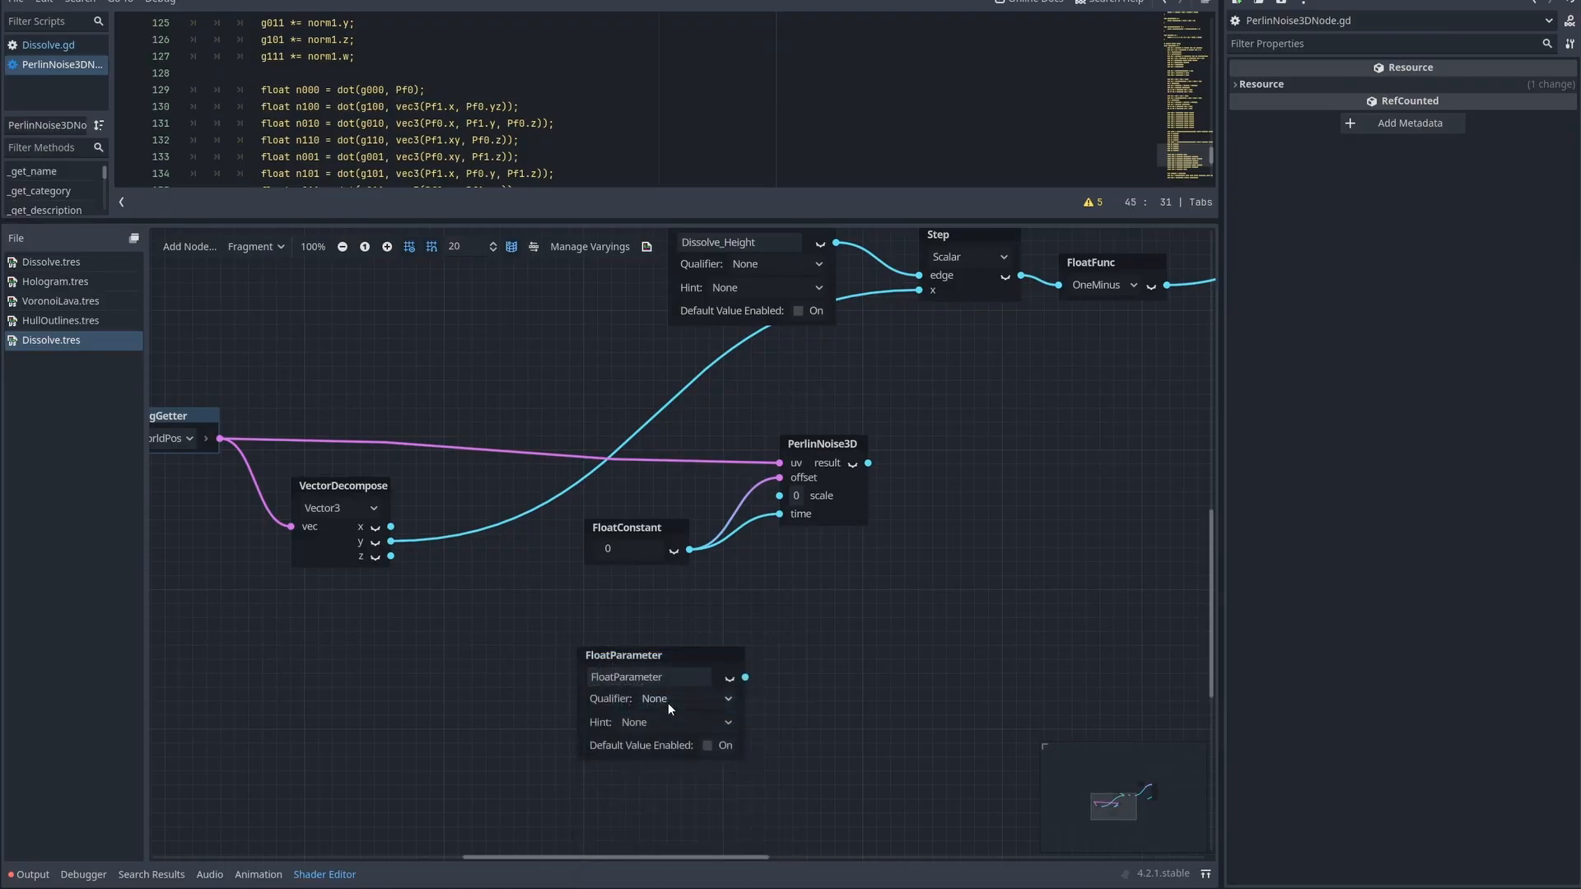
pyautogui.write('Noise ')
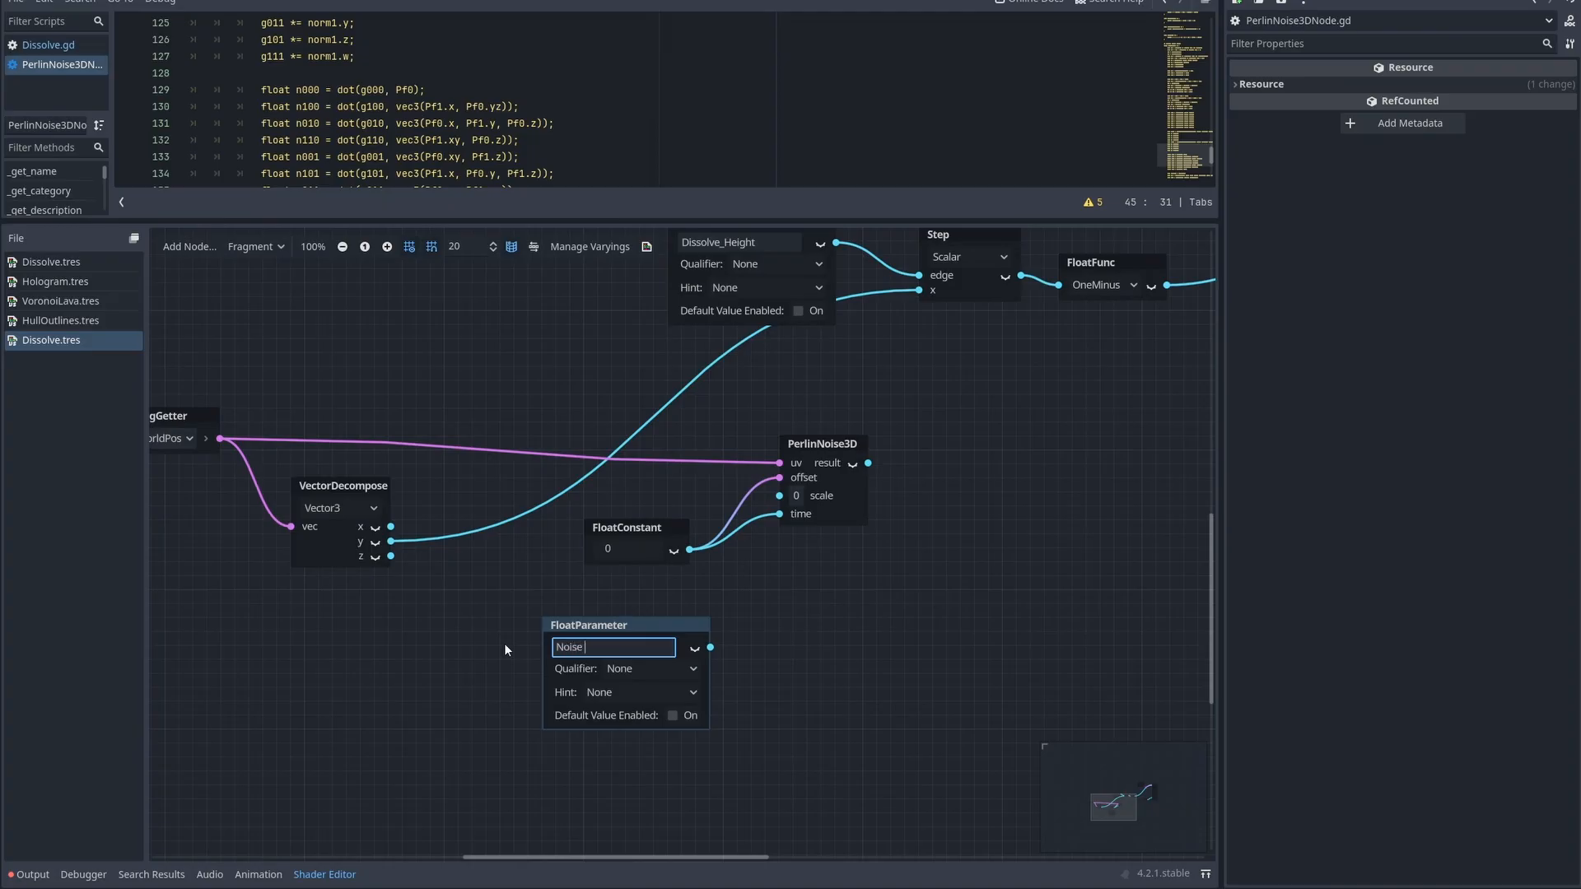
pyautogui.write('Size')
pyautogui.press('Return')
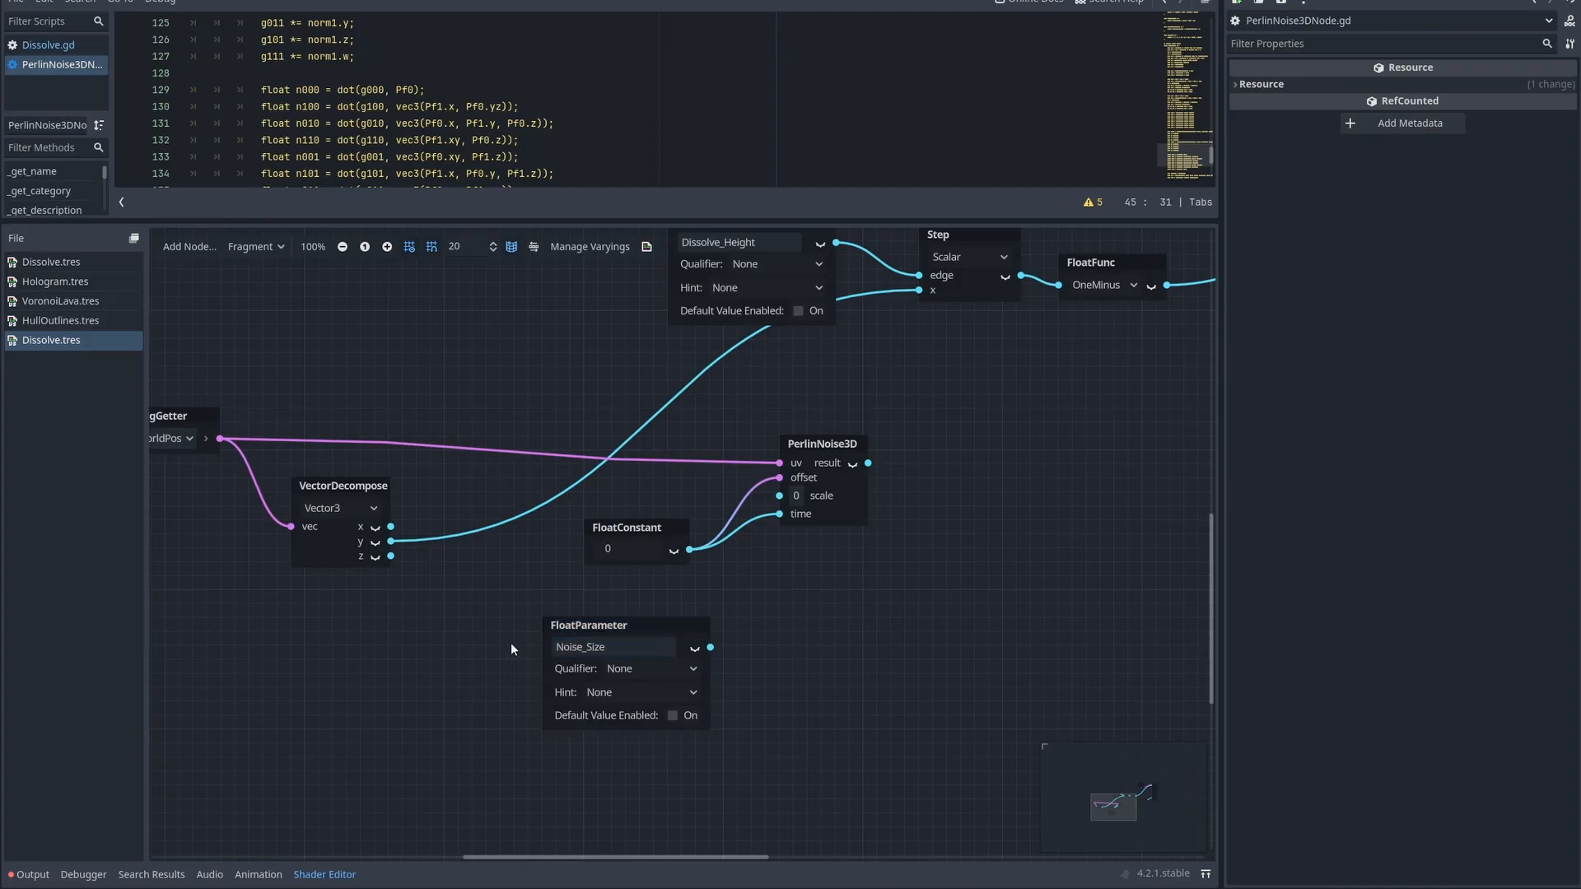
pyautogui.moveTo(710, 647); pyautogui.dragTo(781, 492)
# Step: Add a second FloatParameter above PerlinNoise3D and name it Noise_Scale
pyautogui.scroll(-1, 774, 582)
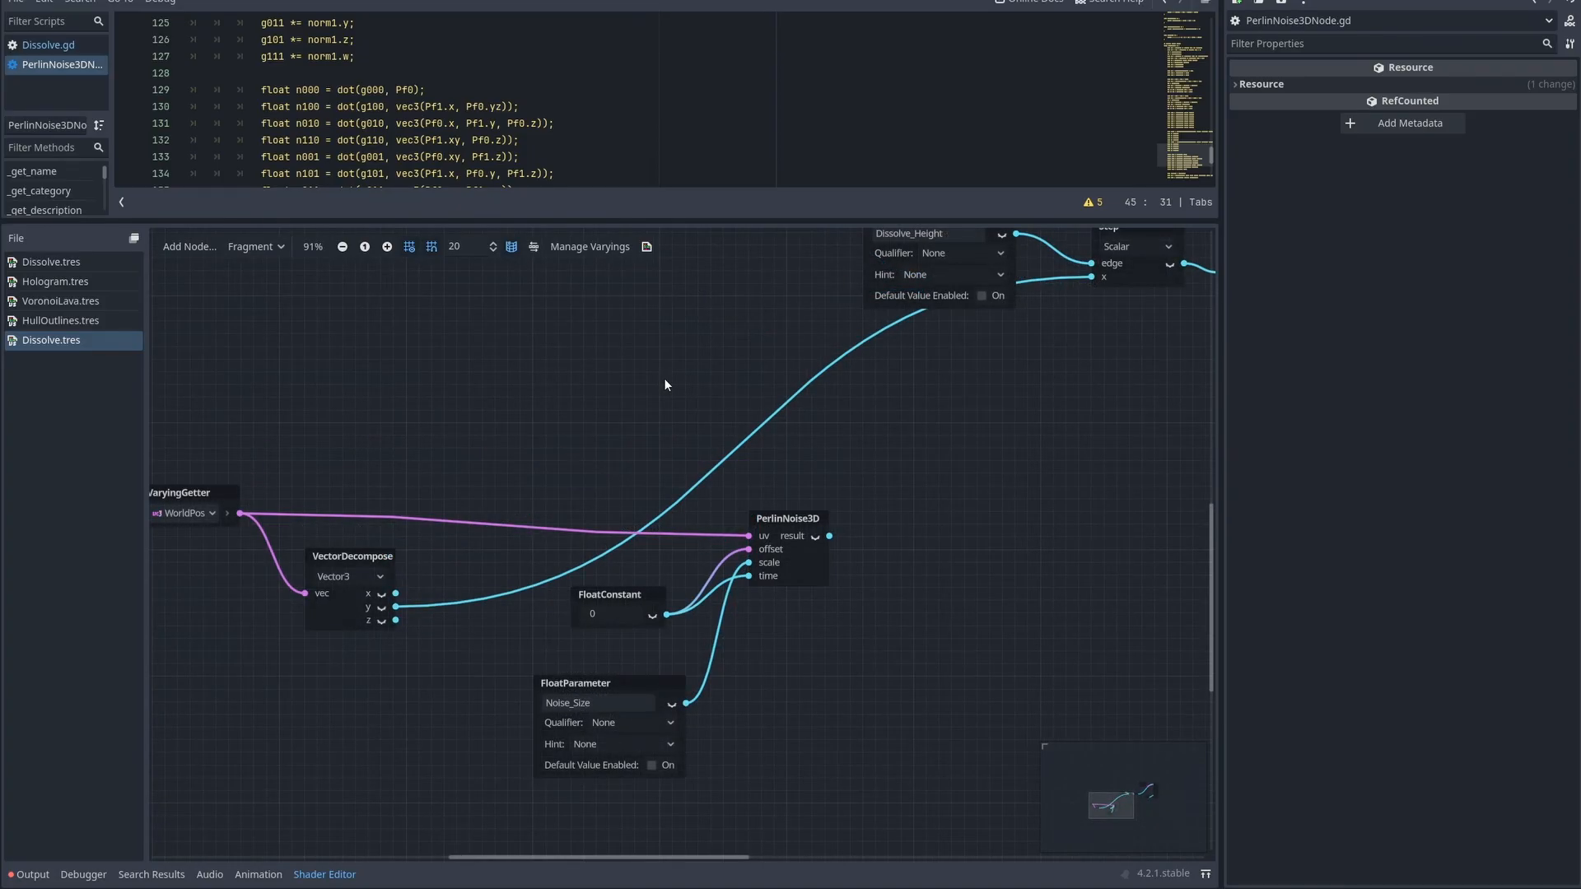
pyautogui.rightClick(663, 378)
pyautogui.write('mul')
pyautogui.press('BackSpace')
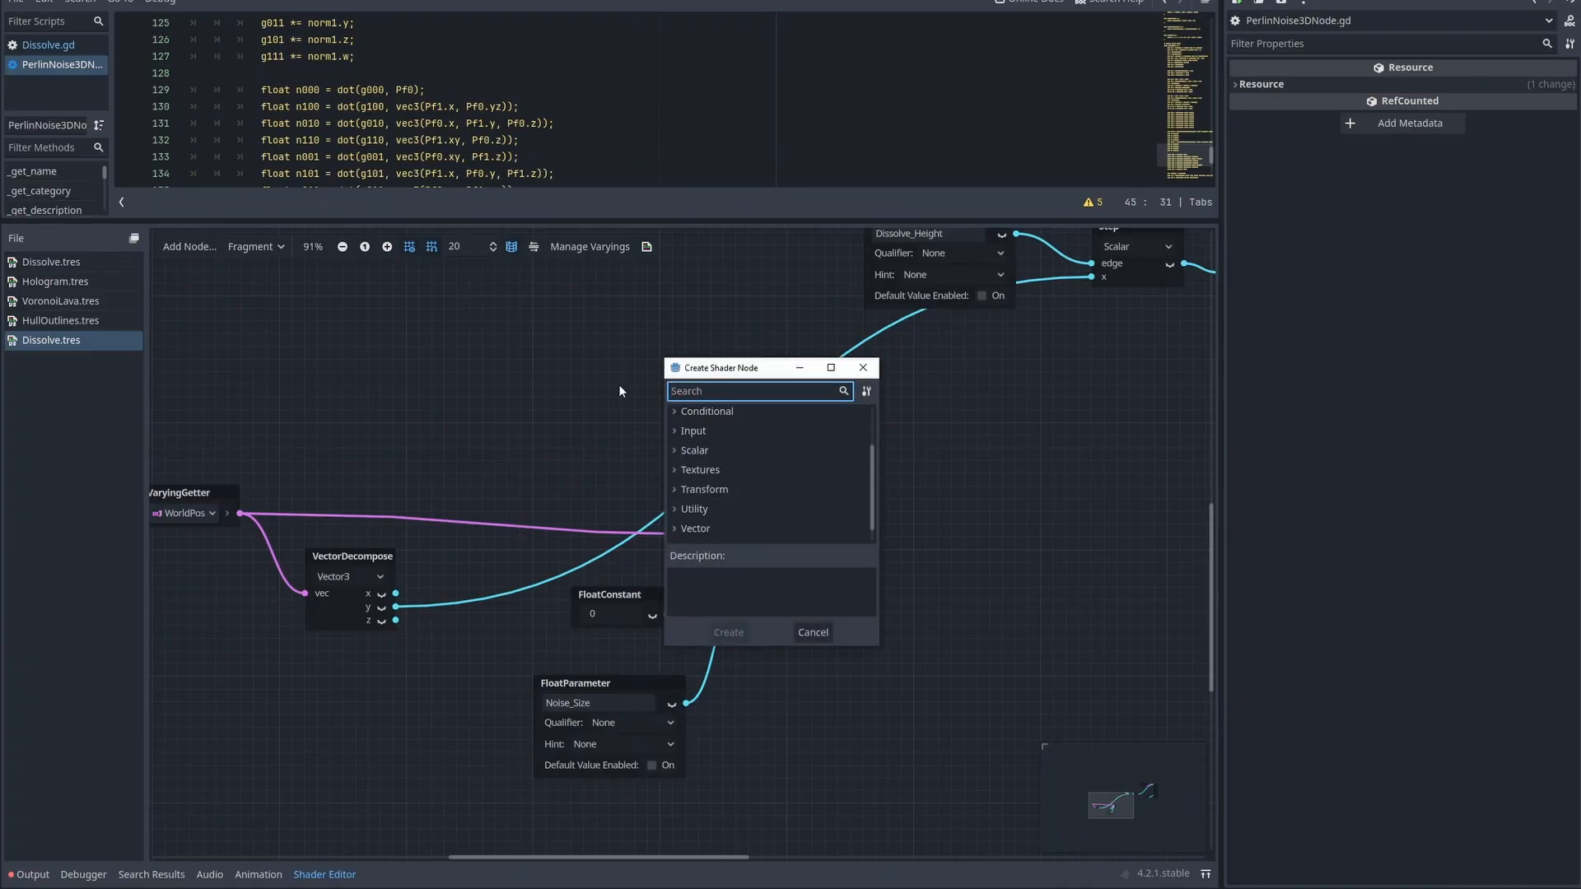
pyautogui.write('floatpa')
pyautogui.click(738, 458)
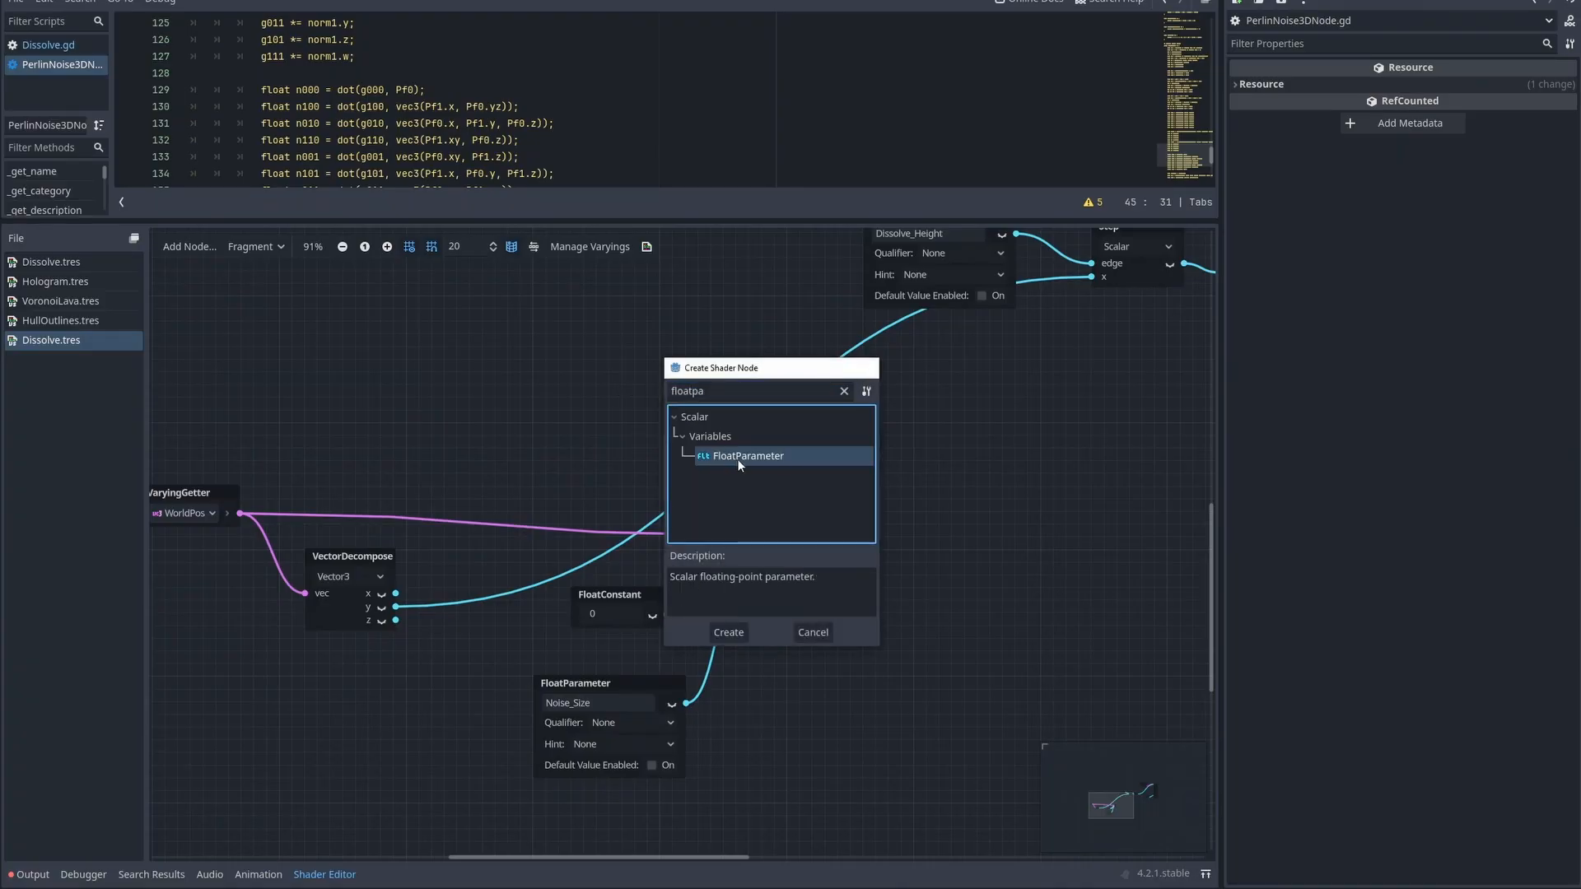
pyautogui.doubleClick(738, 458)
pyautogui.write('Noise_Scale')
pyautogui.press('Return')
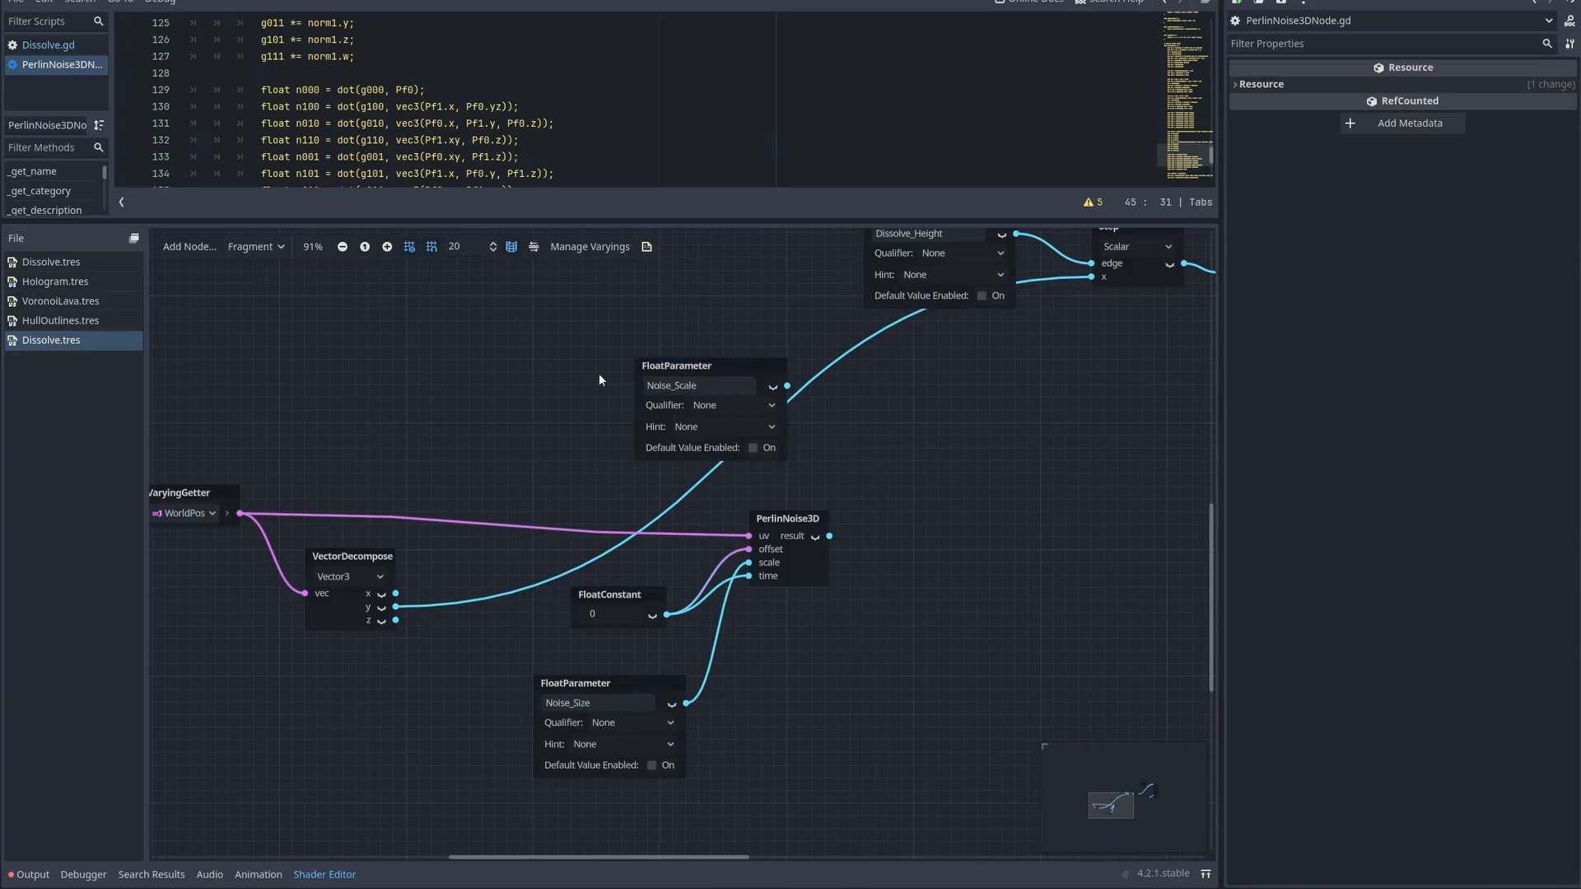
# Step: Add two Multiply nodes, one multiplying Noise_Scale by 0.5 and one multiplying Noise_Scale by the Perlin noise result
pyautogui.moveTo(787, 385); pyautogui.dragTo(883, 557)
pyautogui.doubleClick(960, 440)
pyautogui.click(904, 448)
pyautogui.write('0.5')
pyautogui.press('Return')
pyautogui.doubleClick(956, 545)
# Step: Add a Subtract node that takes the 0.5 product away from the scaled noise product
pyautogui.moveTo(963, 433); pyautogui.dragTo(1052, 441)
pyautogui.doubleClick(1146, 535)
pyautogui.moveTo(964, 540); pyautogui.dragTo(1015, 491)
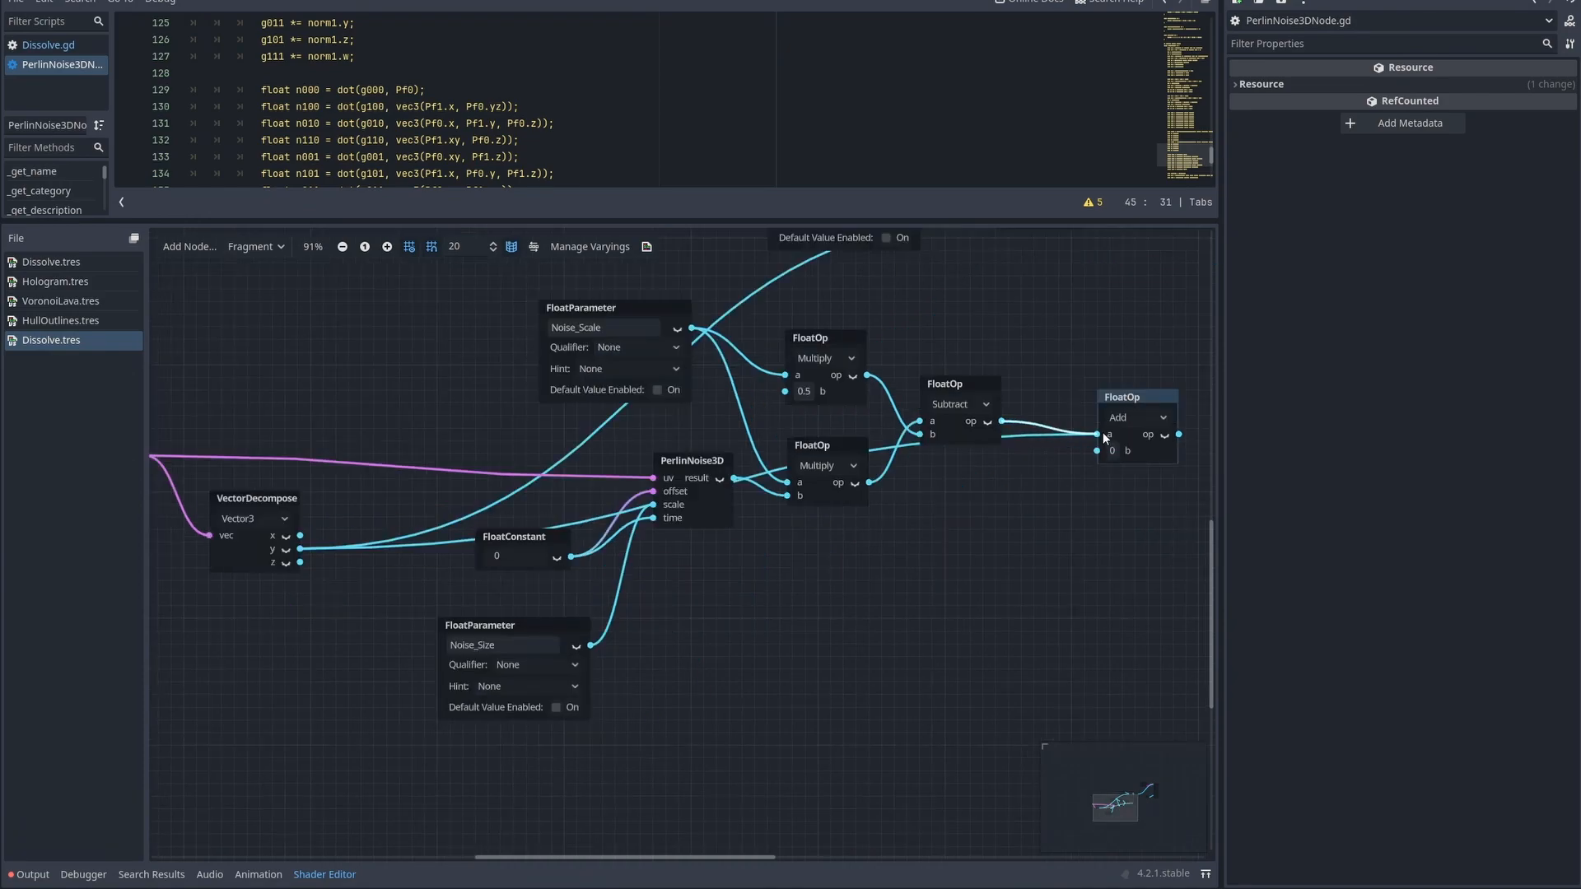
# Step: Add the subtraction result to the VectorDecompose y value and feed the sum into the Step node's x input
pyautogui.moveTo(299, 549); pyautogui.dragTo(1097, 450)
pyautogui.scroll(-1, 1046, 289)
pyautogui.scroll(-2, 1046, 289)
pyautogui.moveTo(886, 351); pyautogui.dragTo(1014, 512)
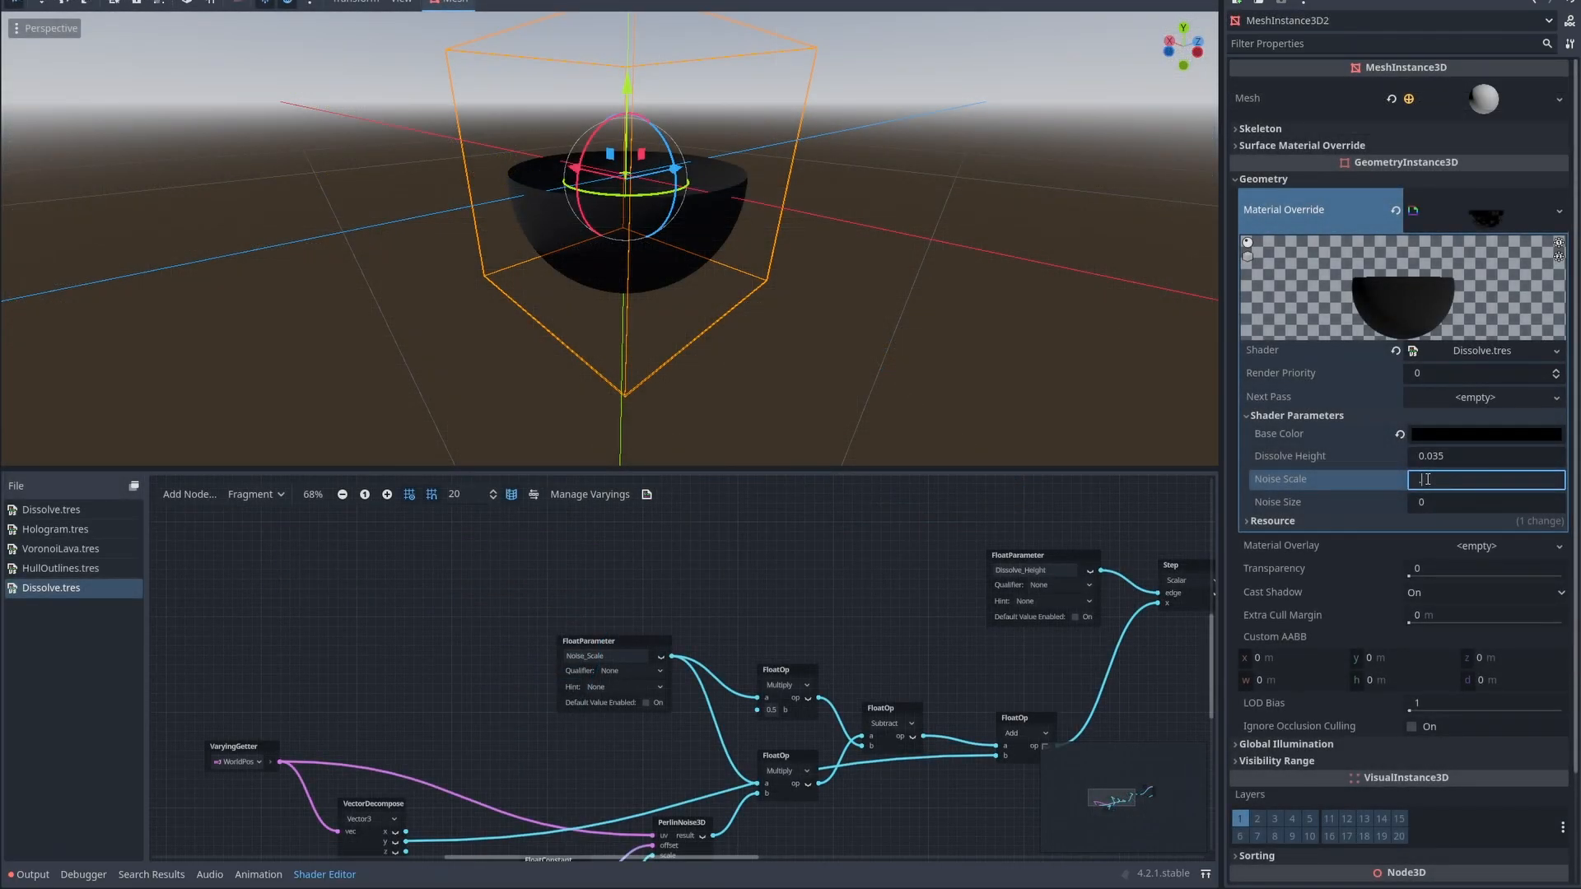
# Step: Set the sphere material's Noise Scale to 0.095 and Noise Size to 19.2 in the shader parameters
pyautogui.write('0.095')
pyautogui.moveTo(1438, 502); pyautogui.dragTo(1561, 502)
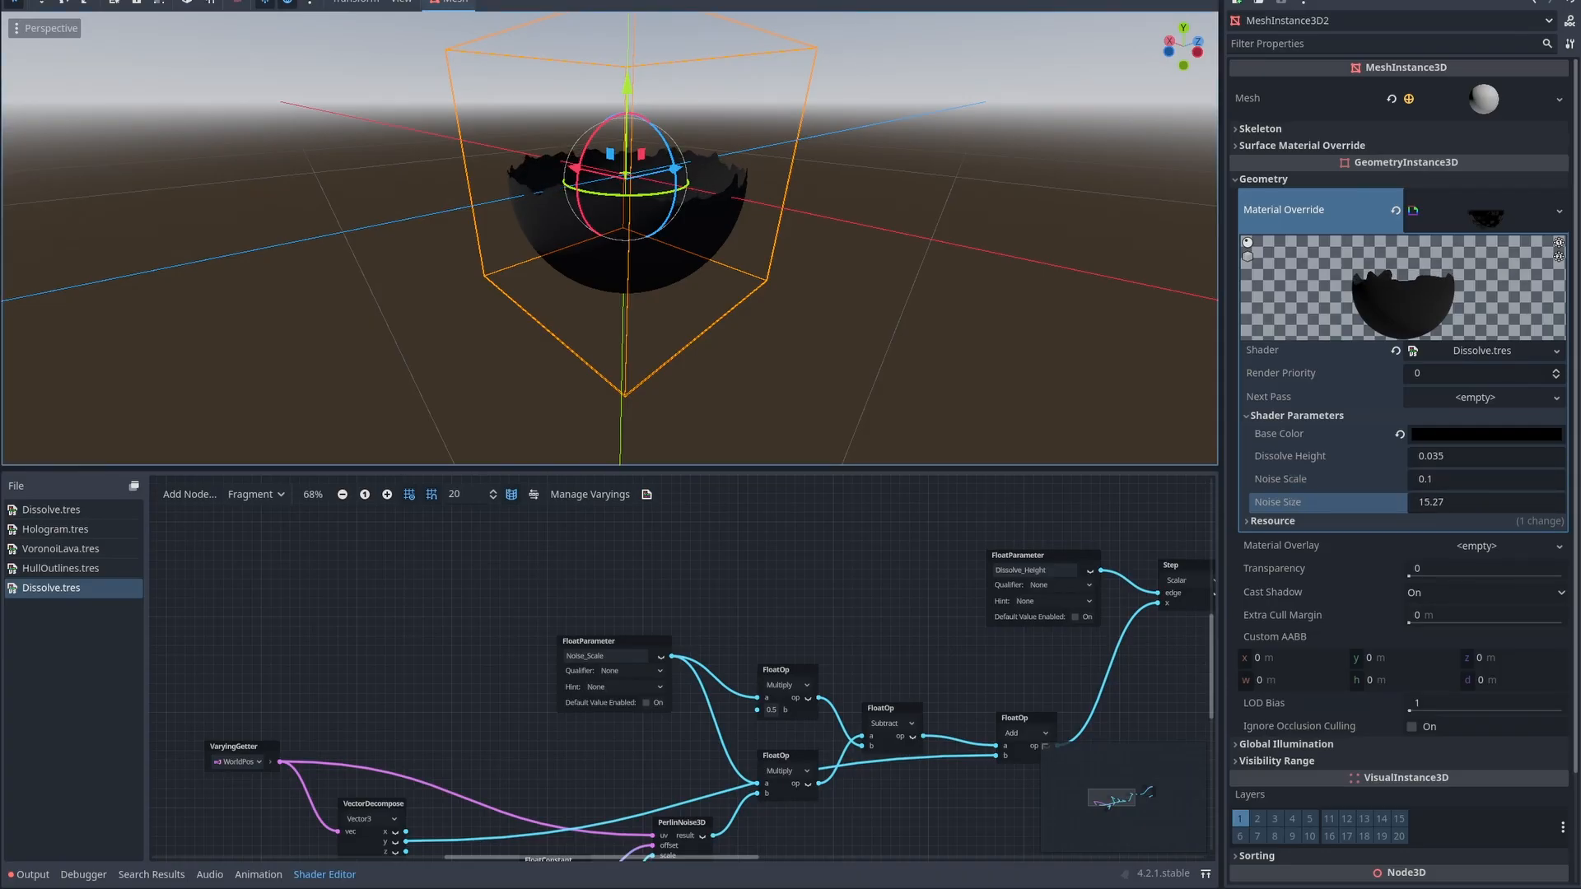
pyautogui.moveTo(1466, 476)
pyautogui.mouseDown()
pyautogui.moveTo(1480, 476)
pyautogui.moveTo(1465, 476)
pyautogui.mouseUp()
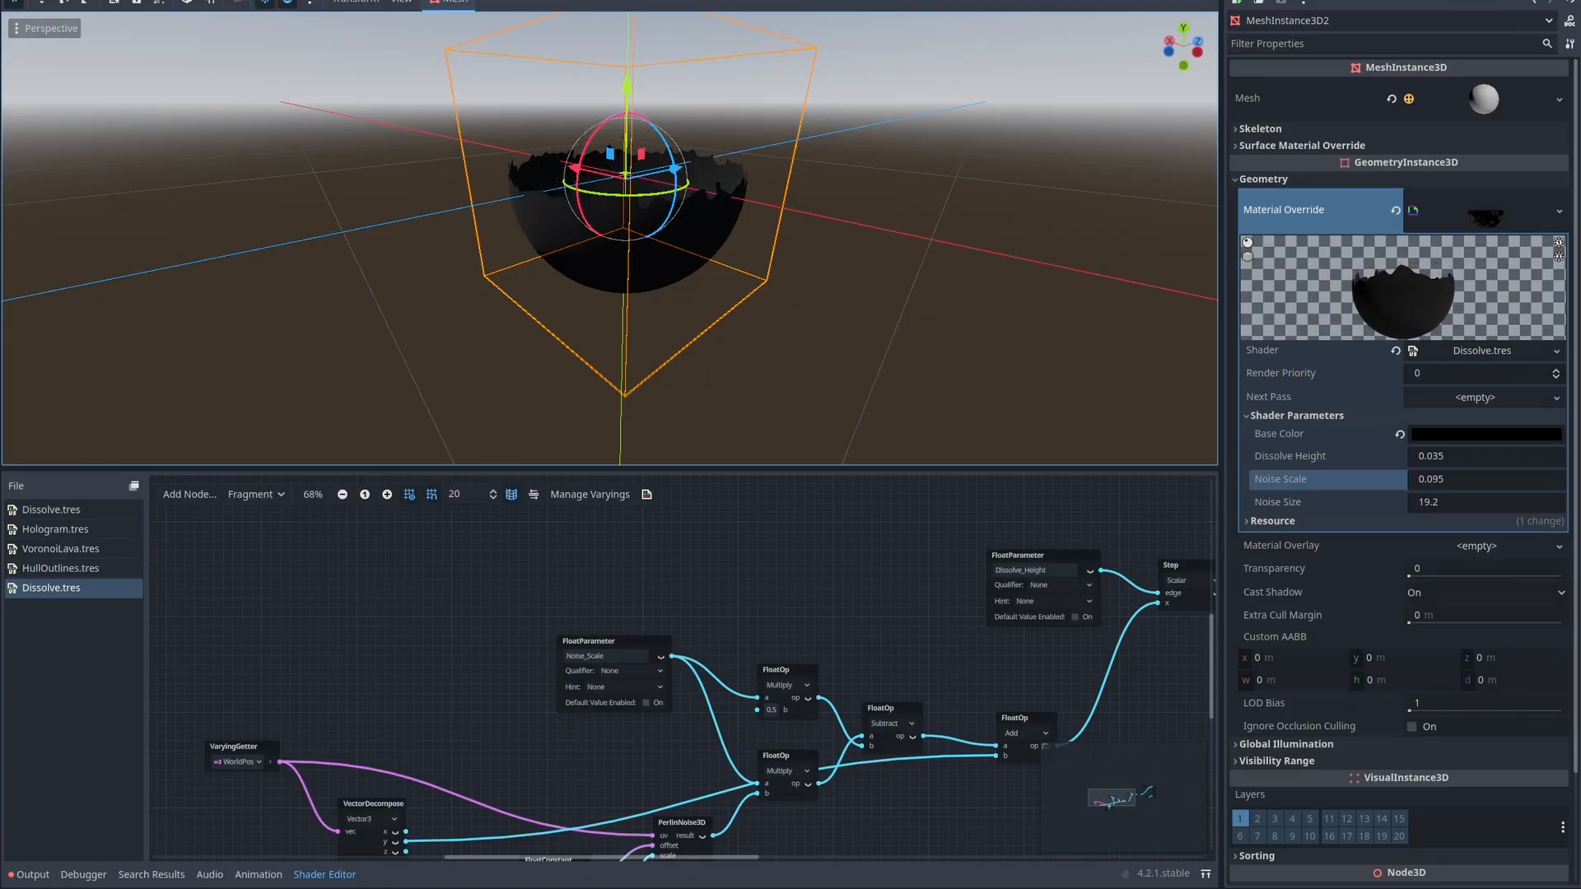
pyautogui.click(234, 167)
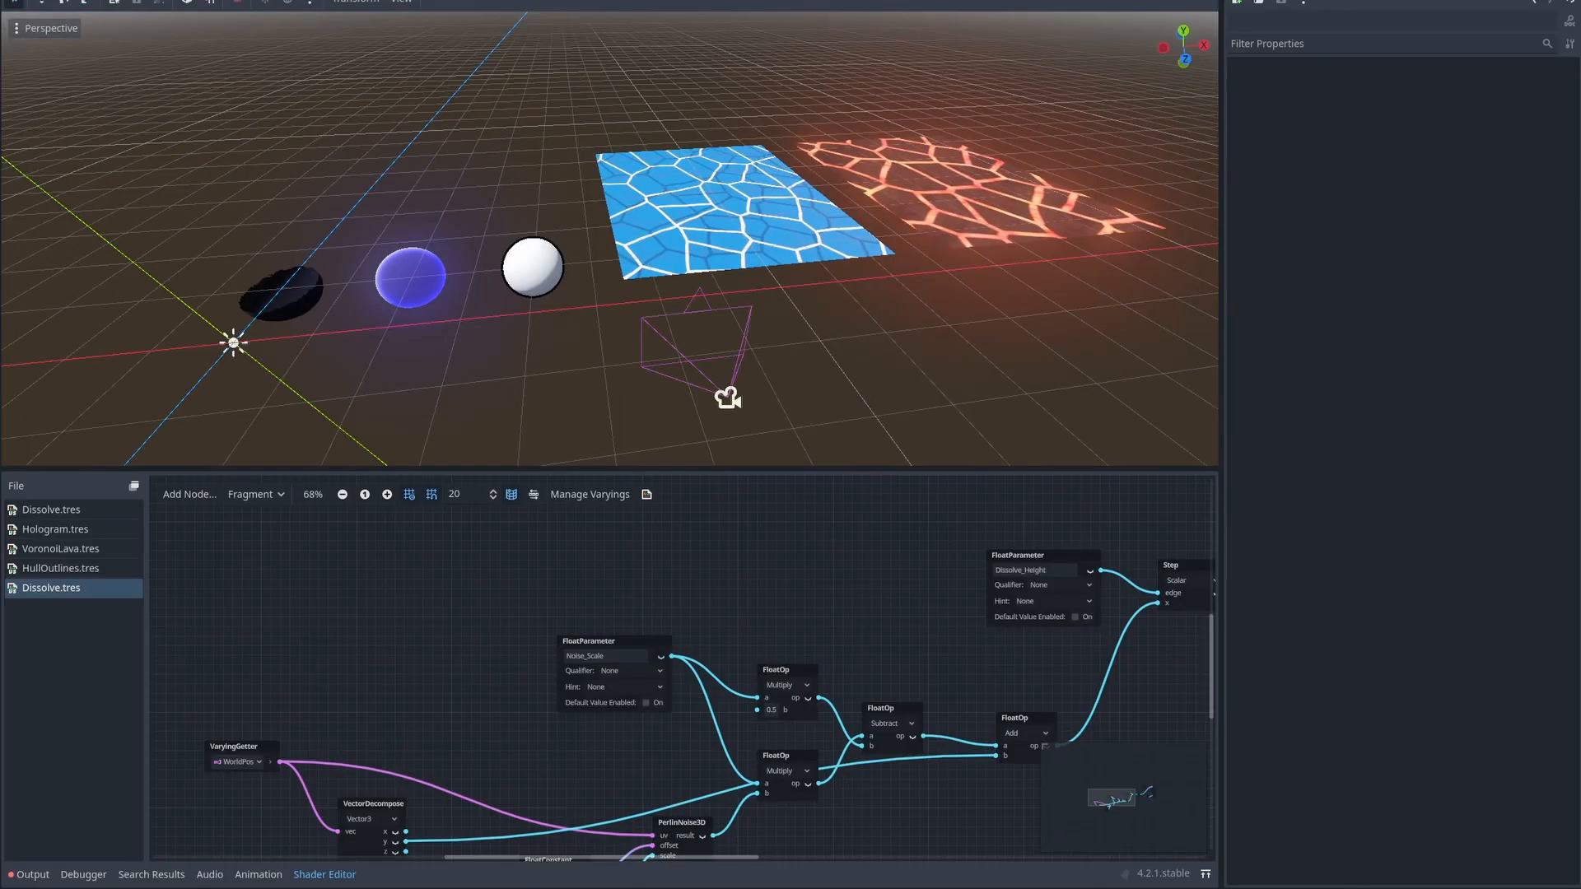
pyautogui.click(727, 399)
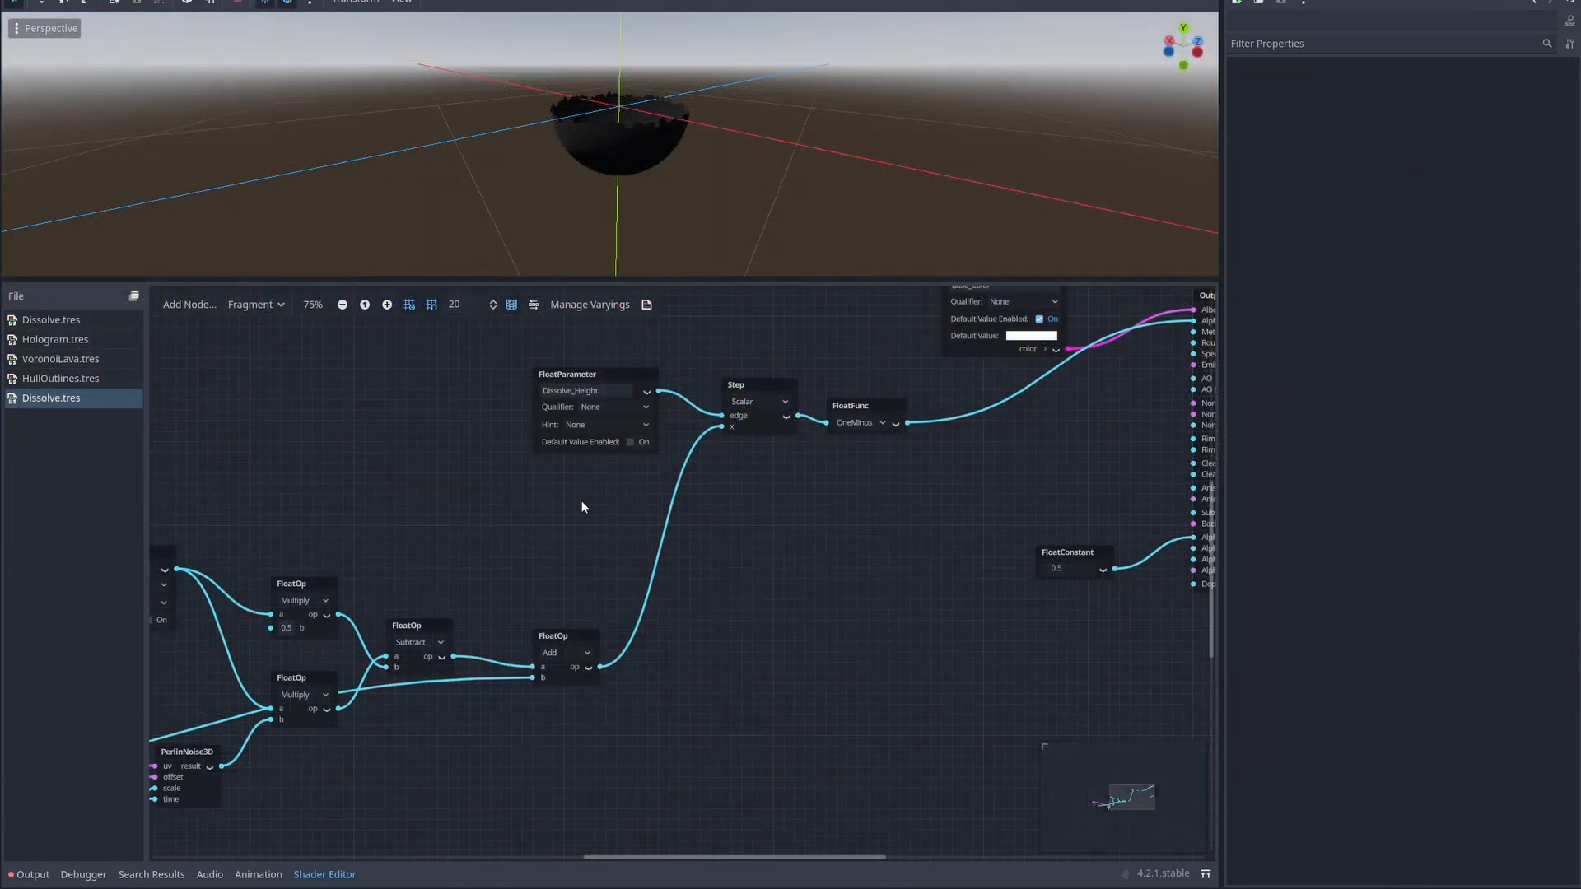
# Step: Add a FloatParameter named Glow_Thickness directly below the Dissolve_Height parameter
pyautogui.moveTo(721, 427); pyautogui.dragTo(581, 494)
pyautogui.write('floatparam')
pyautogui.doubleClick(672, 581)
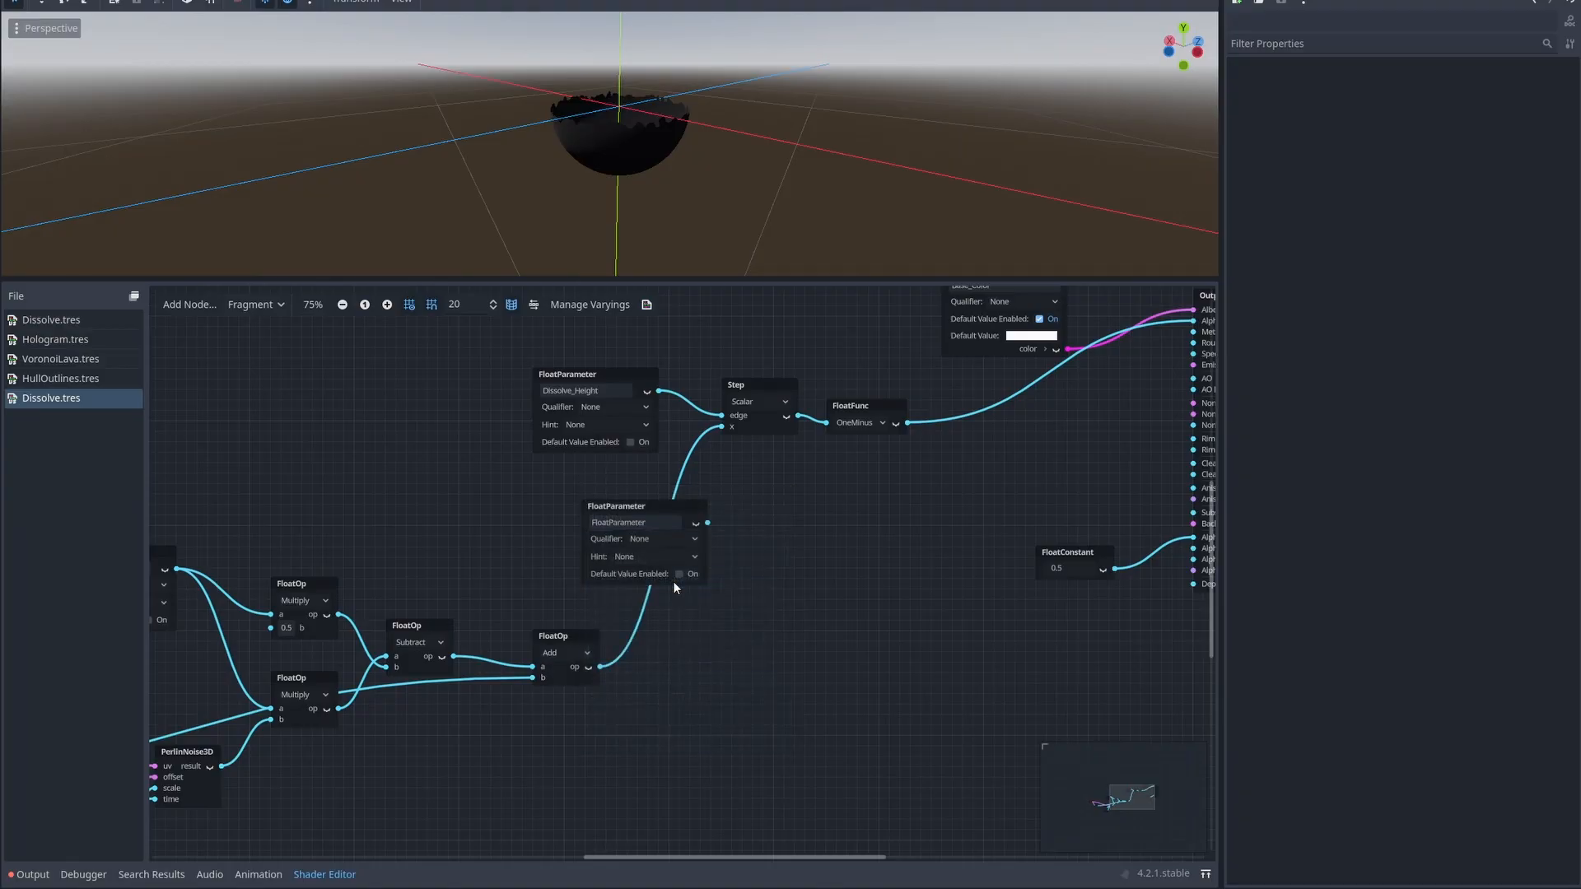
pyautogui.moveTo(654, 509); pyautogui.dragTo(604, 482)
pyautogui.doubleClick(554, 494)
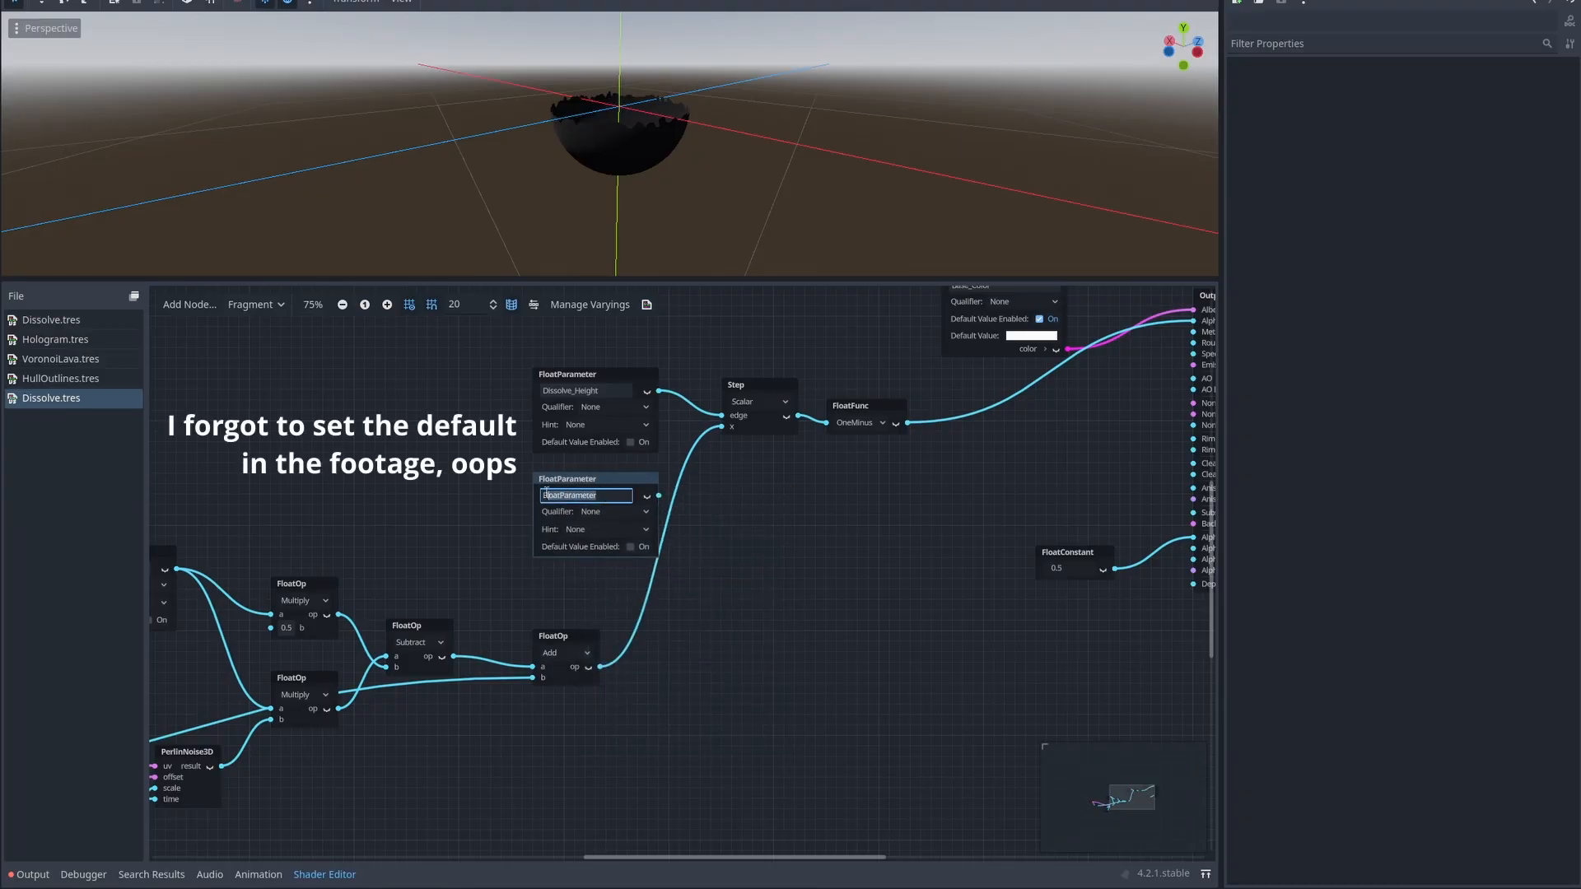
pyautogui.write('Glow_Thickness')
pyautogui.press('Return')
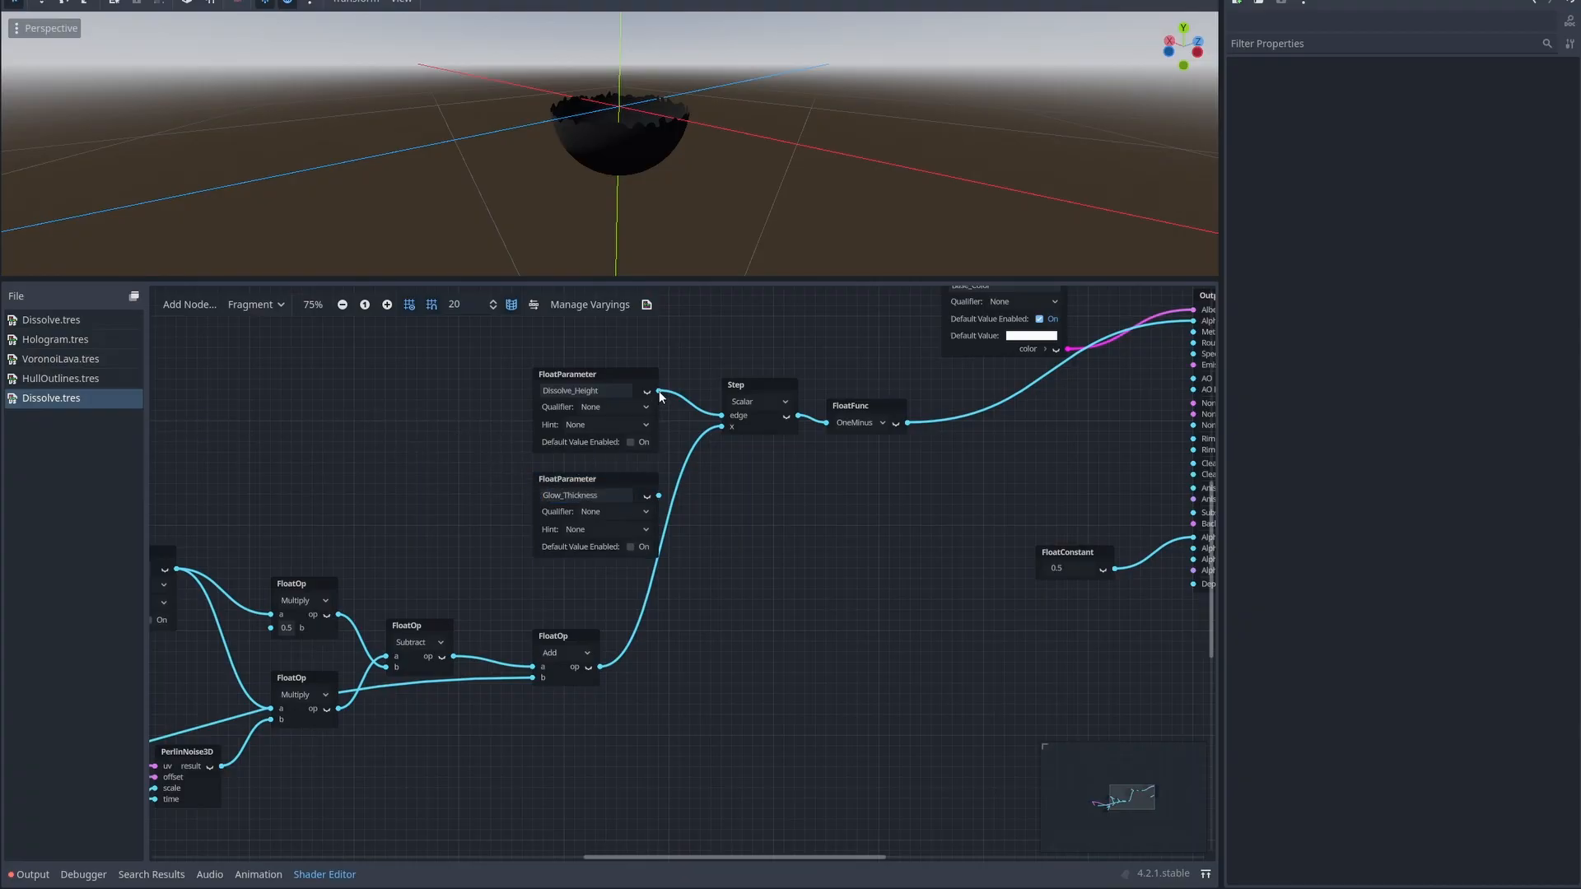
# Step: Add a Subtract node that takes Glow_Thickness away from Dissolve_Height
pyautogui.moveTo(705, 474); pyautogui.dragTo(704, 474)
pyautogui.write('sub')
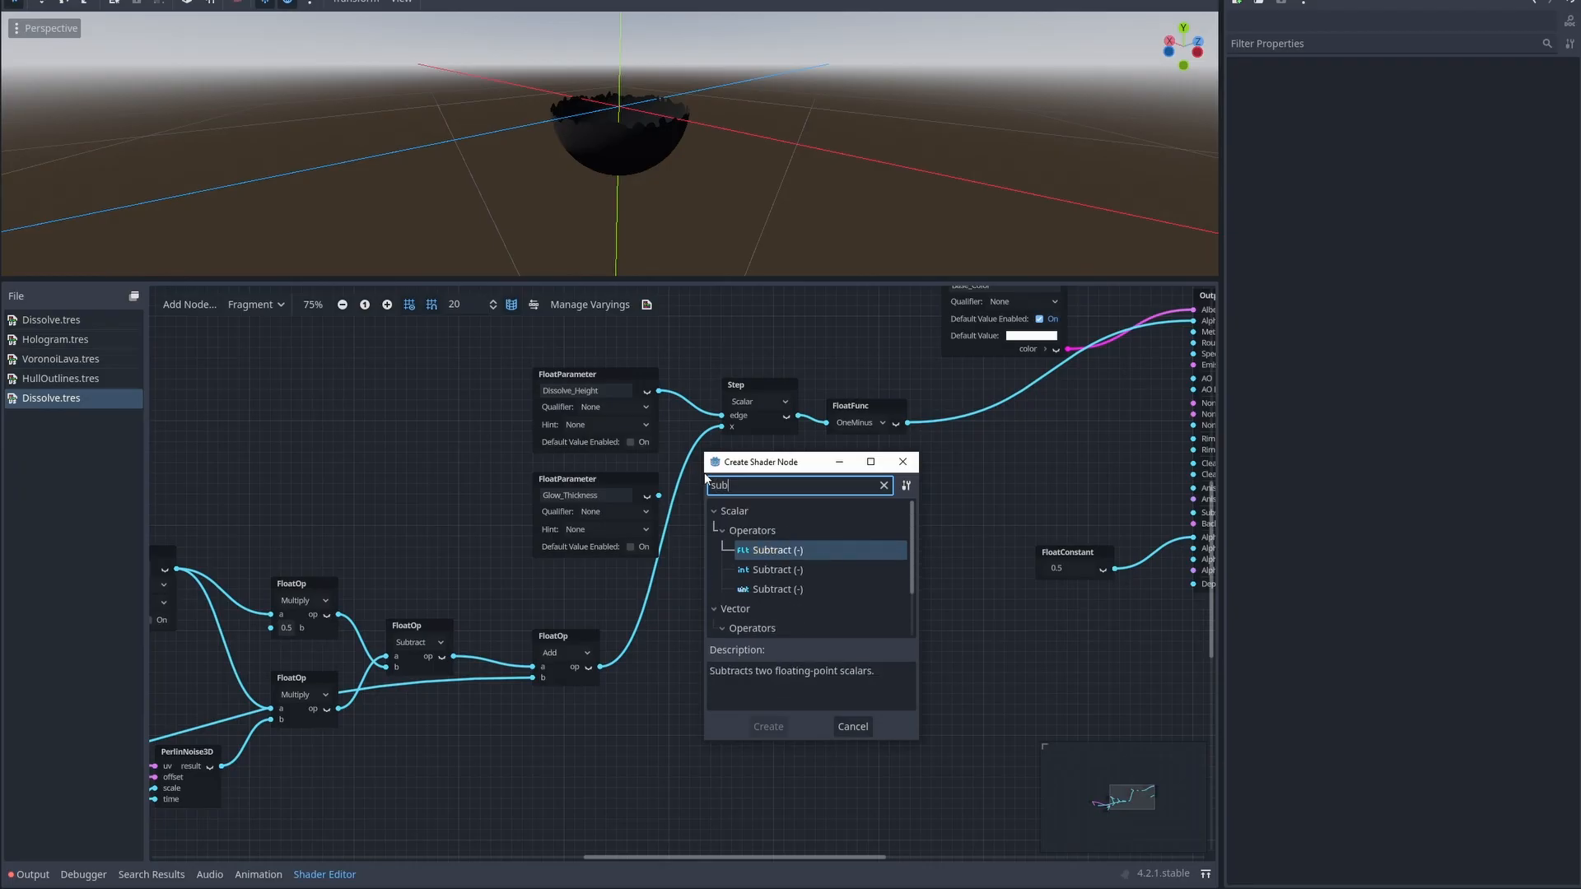
pyautogui.doubleClick(797, 551)
pyautogui.moveTo(659, 496); pyautogui.dragTo(812, 511)
# Step: Add a second scalar Step node with the height-minus-thickness result as edge and the Add node's output as x
pyautogui.write('steo')
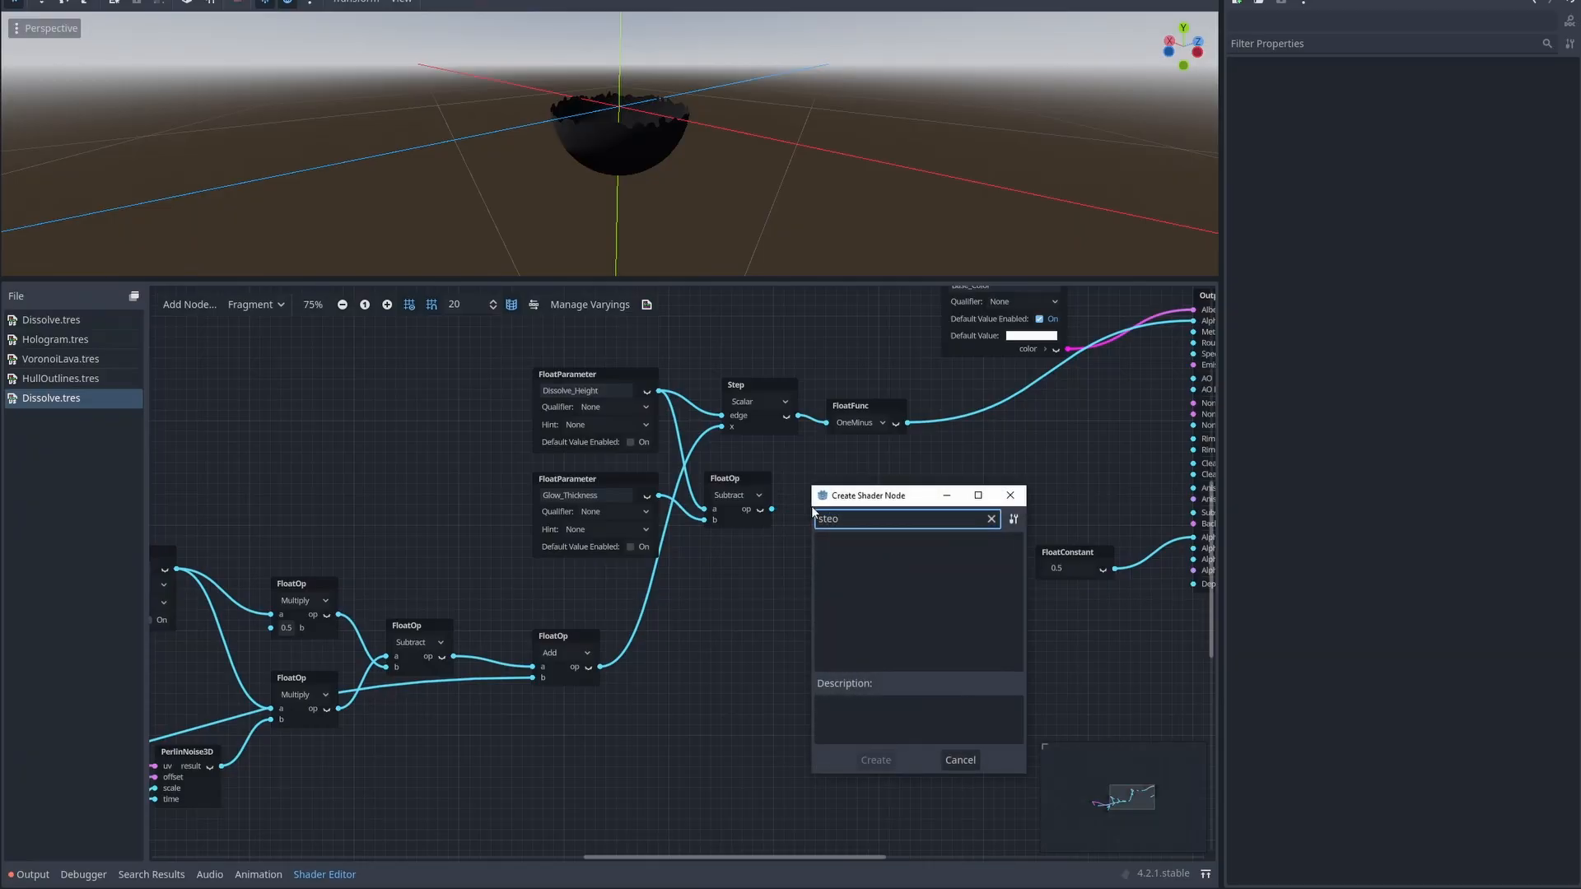
pyautogui.press('BackSpace')
pyautogui.write('p')
pyautogui.doubleClick(908, 607)
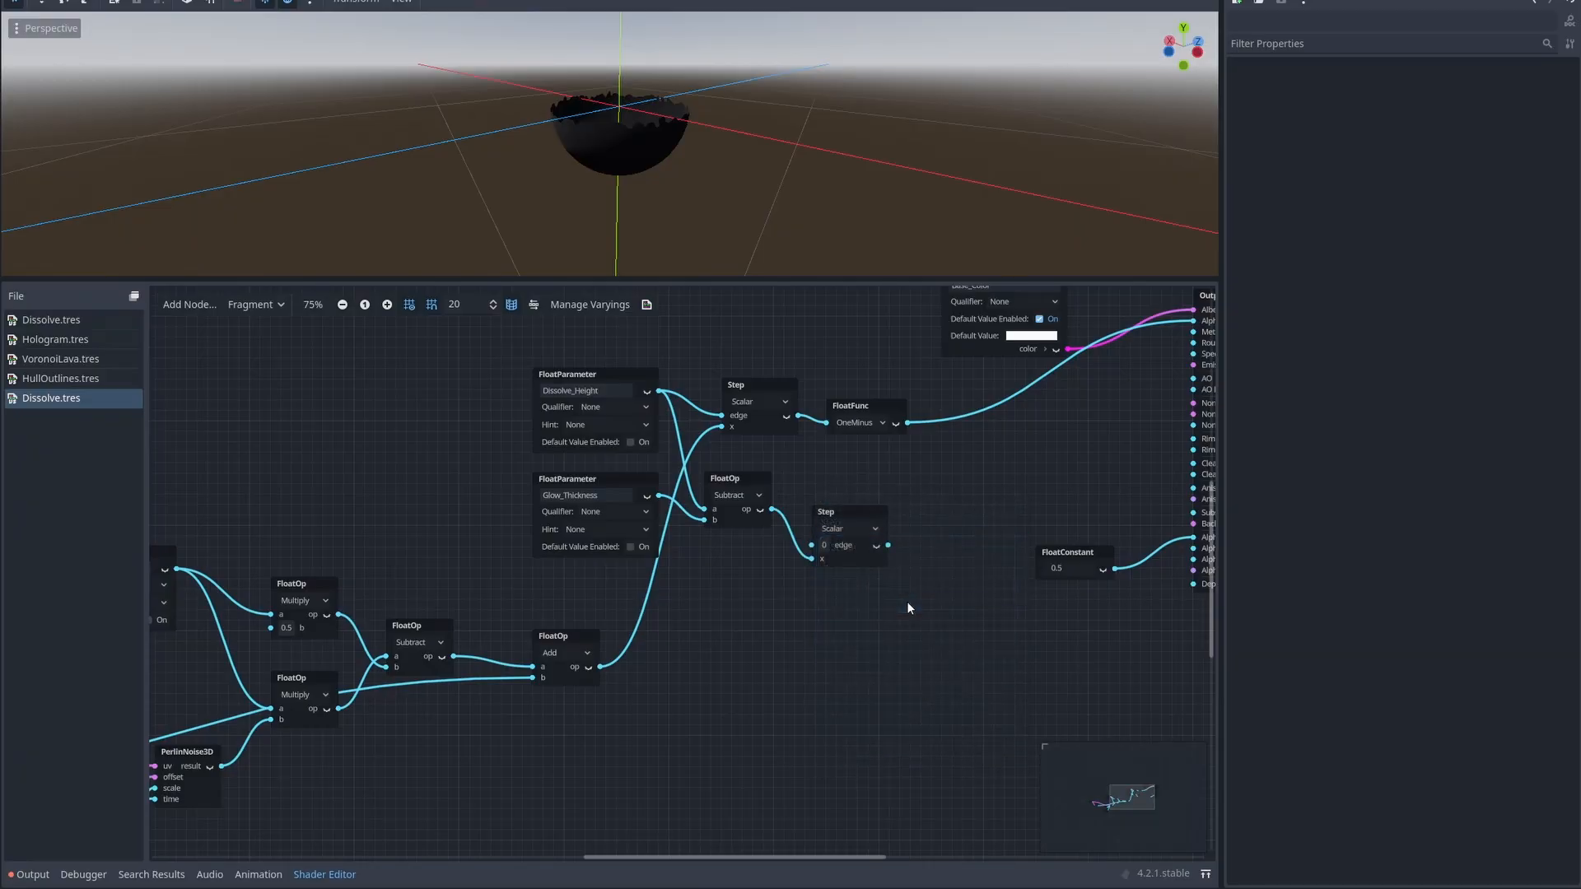
pyautogui.moveTo(812, 560)
pyautogui.mouseDown()
pyautogui.moveTo(834, 494)
pyautogui.moveTo(812, 543)
pyautogui.mouseUp()
pyautogui.moveTo(600, 667); pyautogui.dragTo(813, 555)
# Step: Preview the second Step node's output on the Output node's Alpha, and reconnect OneMinus to Alpha
pyautogui.moveTo(980, 504); pyautogui.dragTo(742, 576, button='middle')
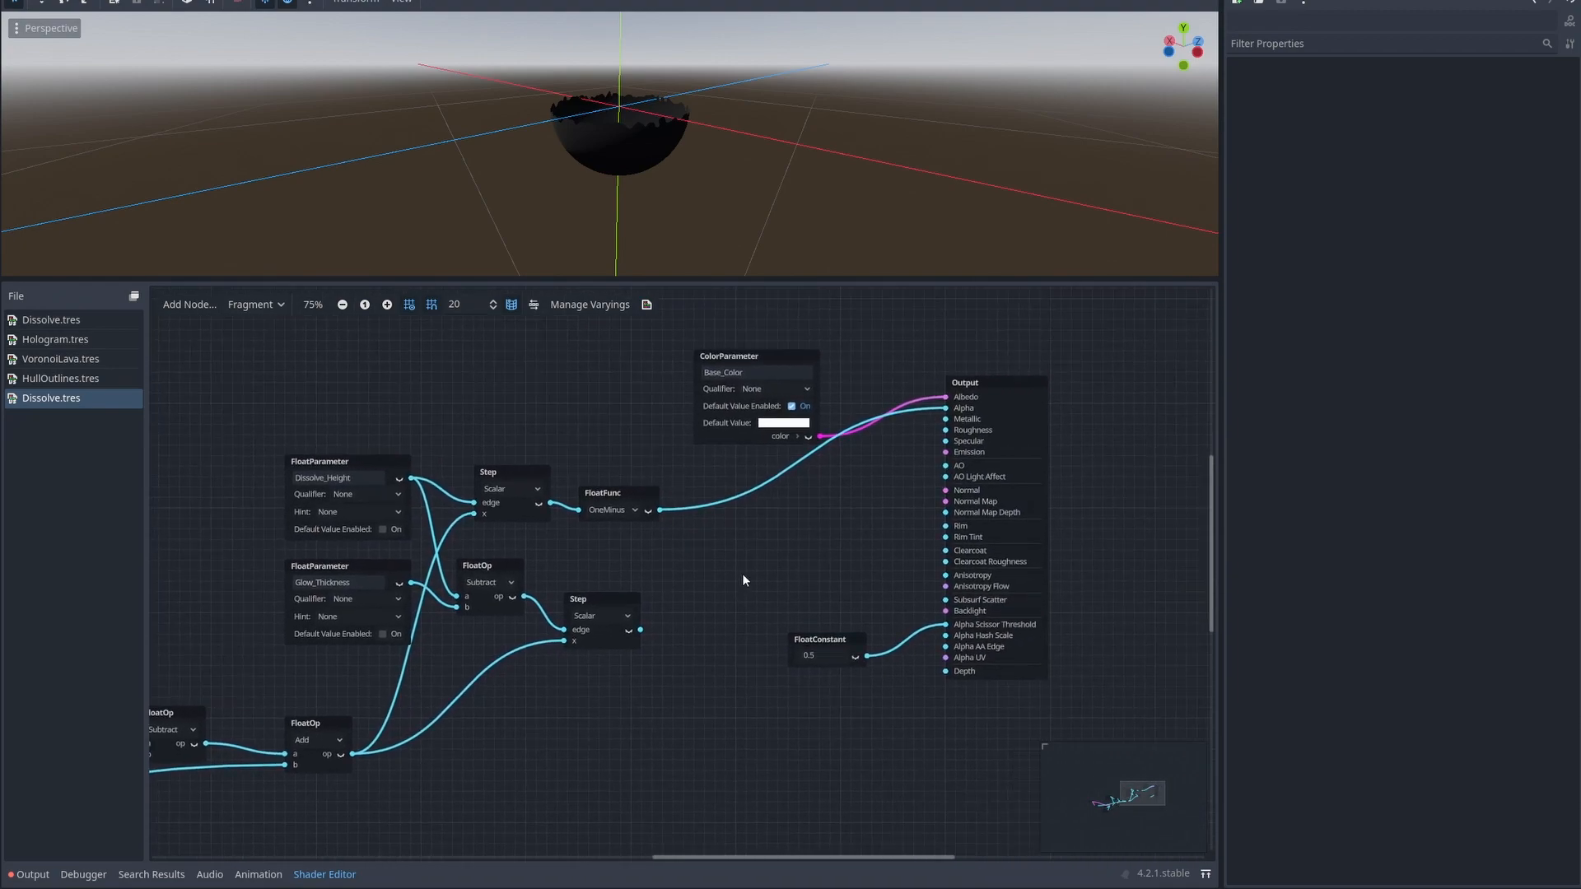
pyautogui.moveTo(640, 630); pyautogui.dragTo(945, 409)
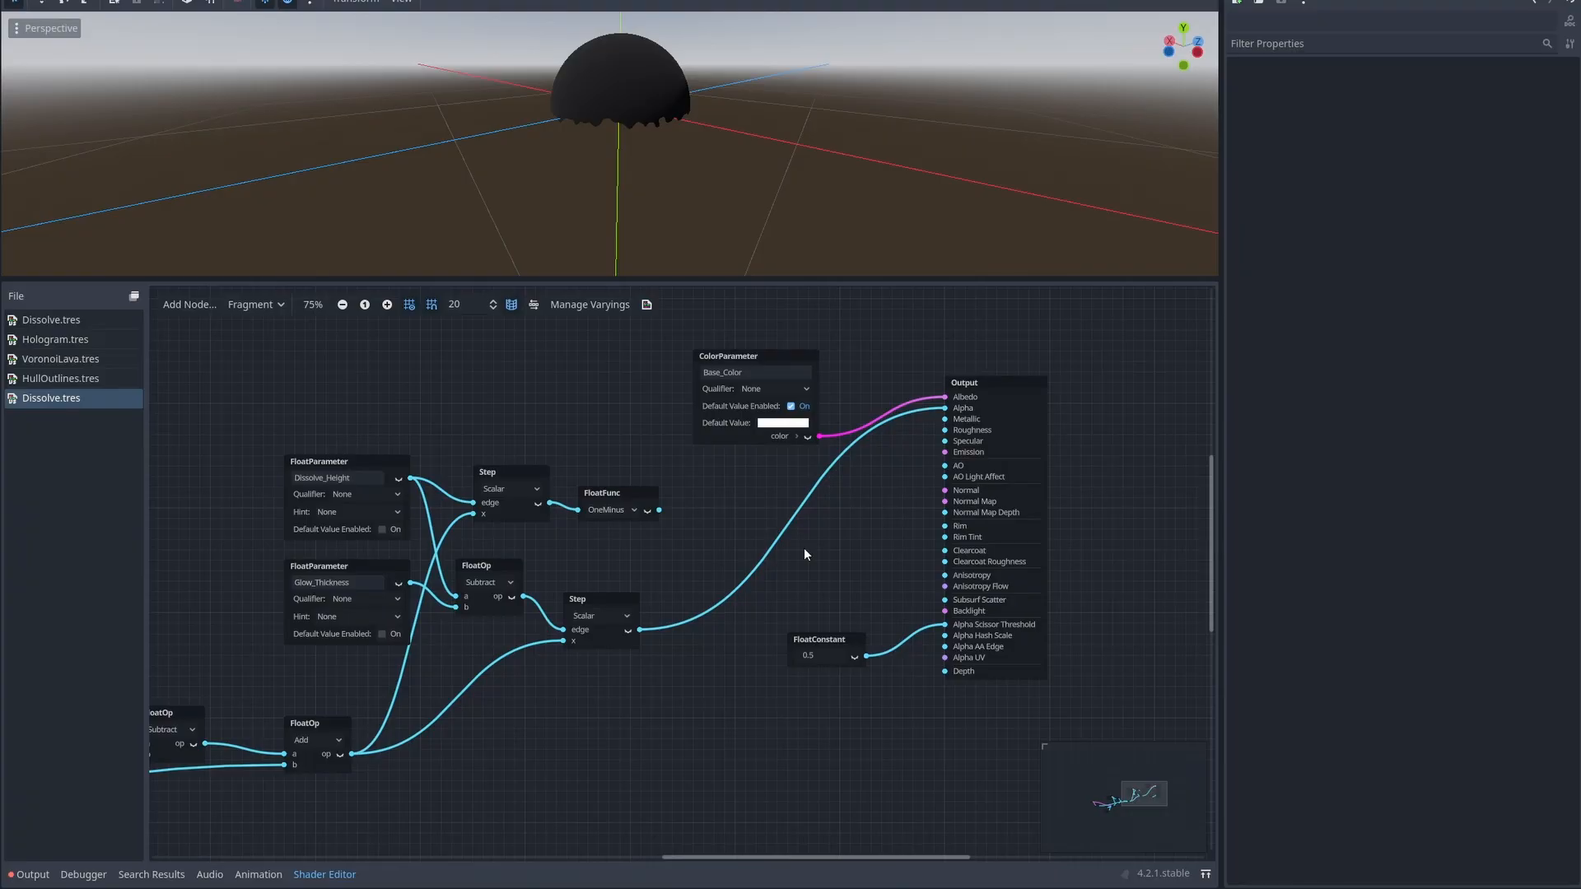
pyautogui.moveTo(659, 510); pyautogui.dragTo(947, 409)
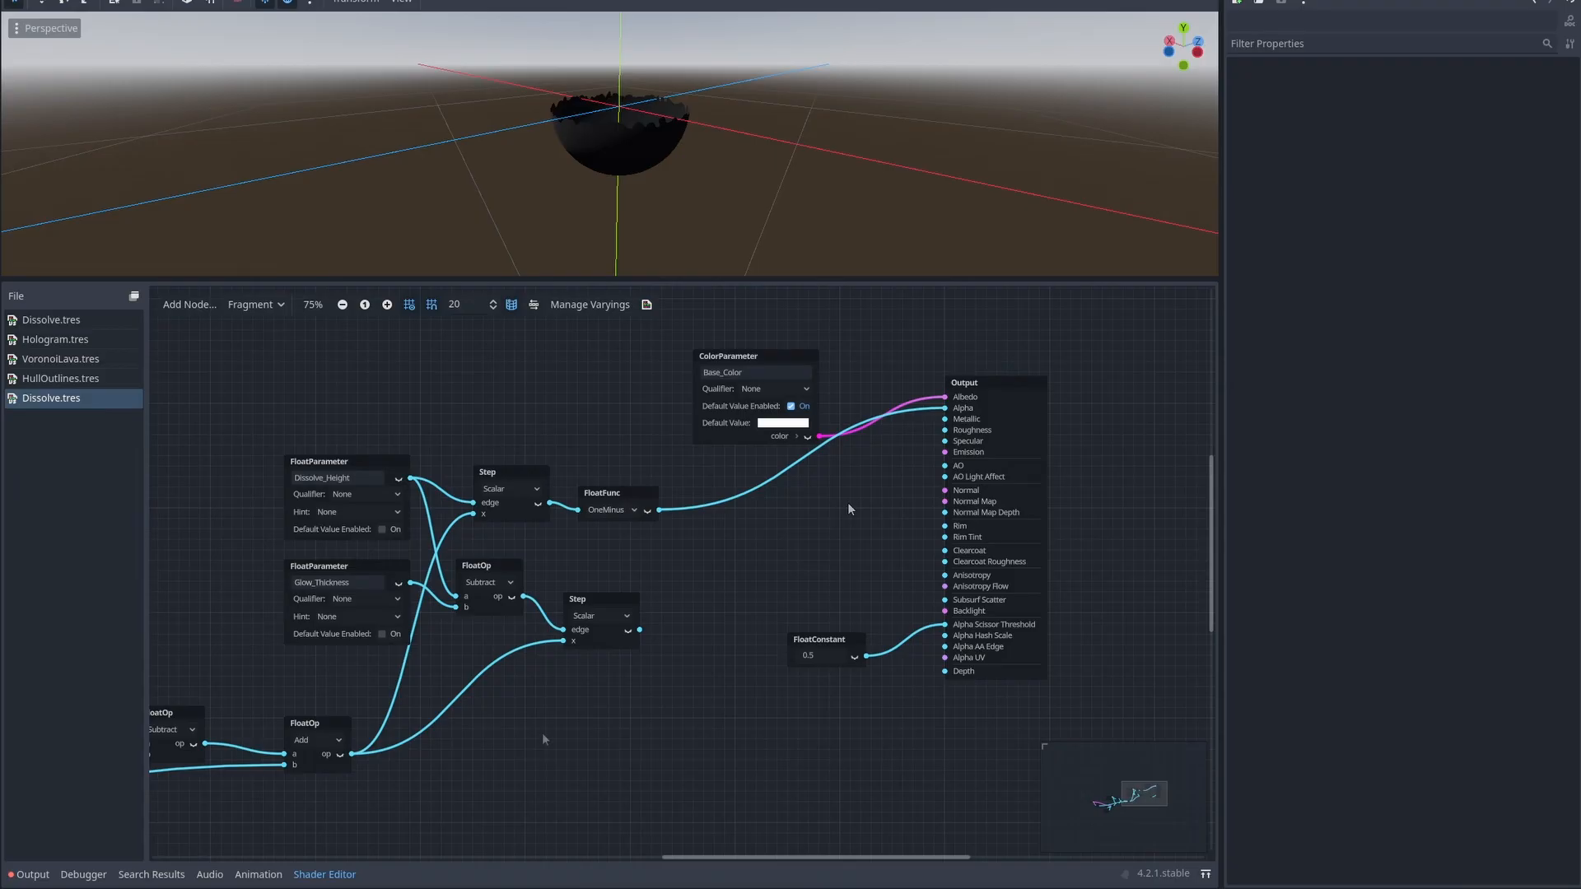
# Step: Add a ColorParameter named Edge_Color below the second Step node and enable its default value
pyautogui.rightClick(543, 739)
pyautogui.write('colorparam')
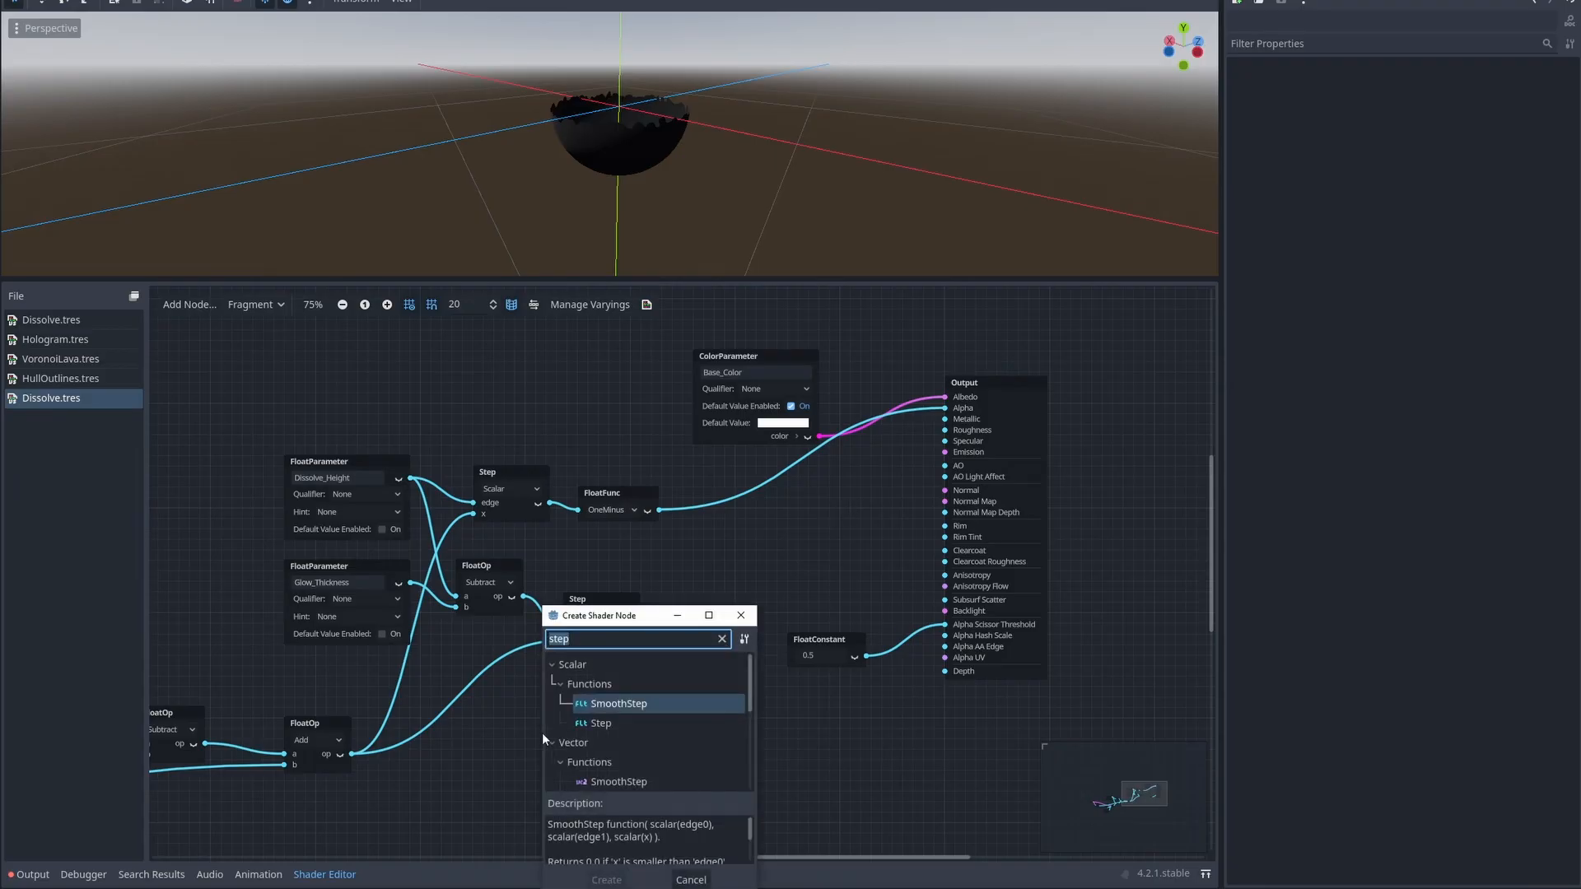
pyautogui.press('Return')
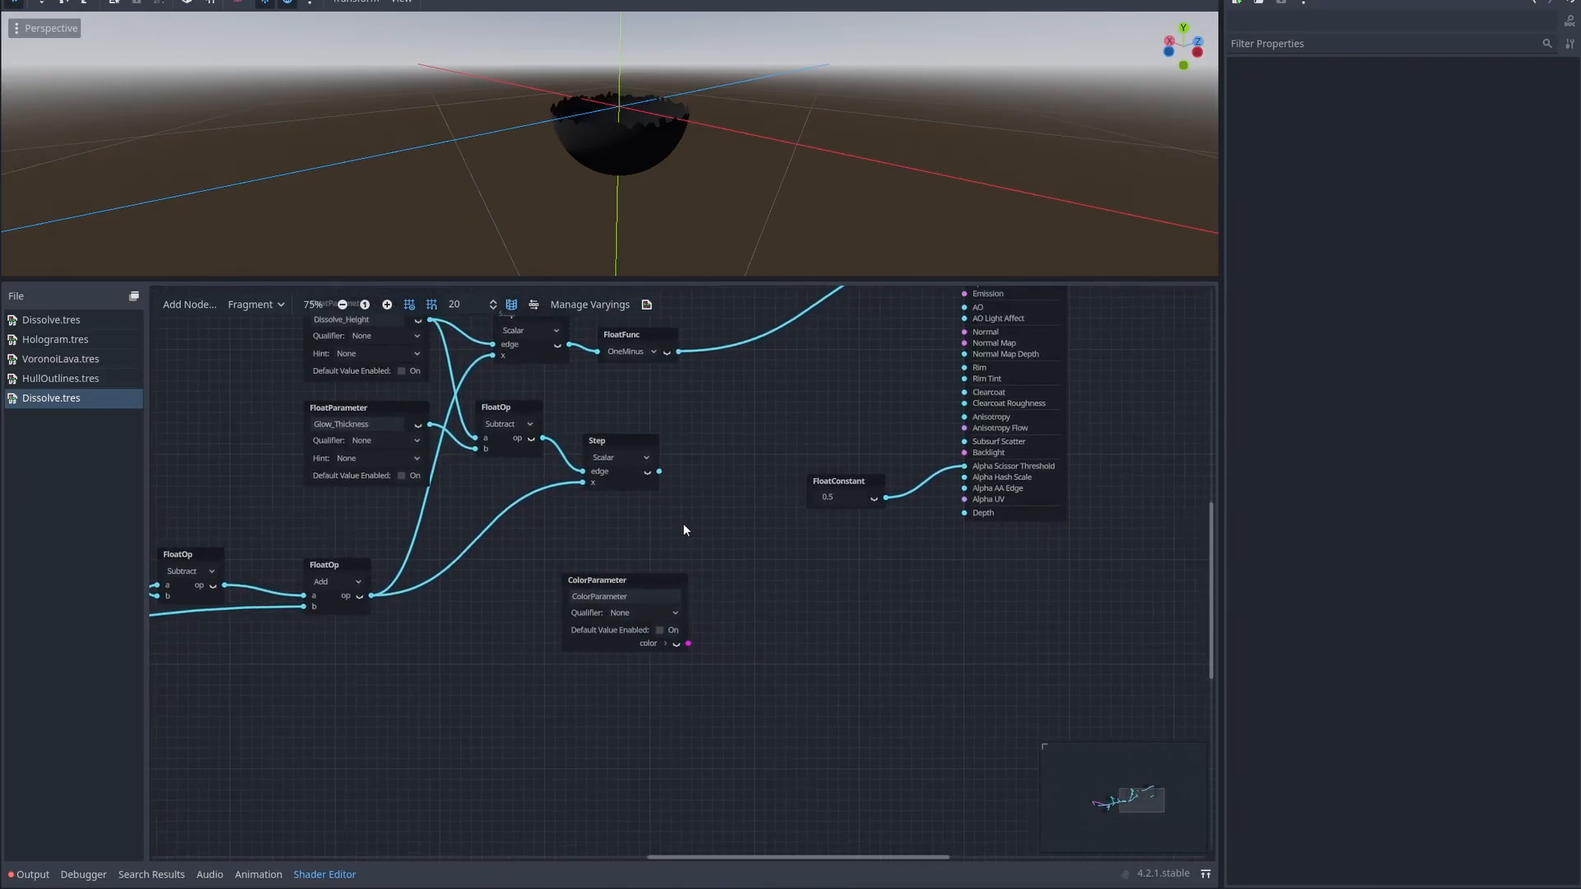
pyautogui.write('Edge_Color')
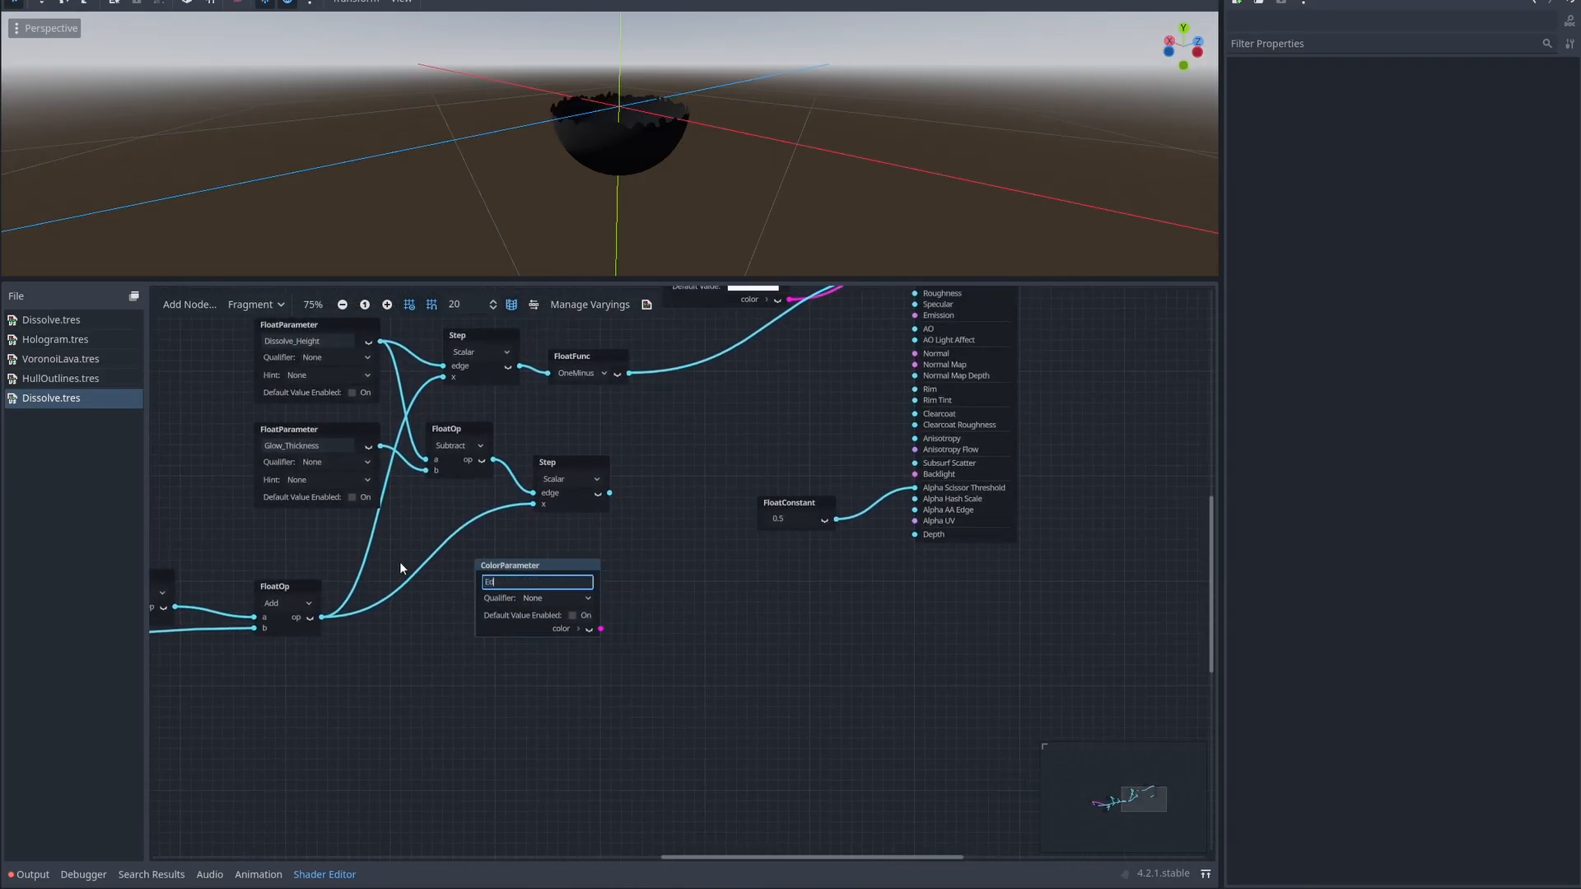
pyautogui.press('Return')
pyautogui.click(577, 617)
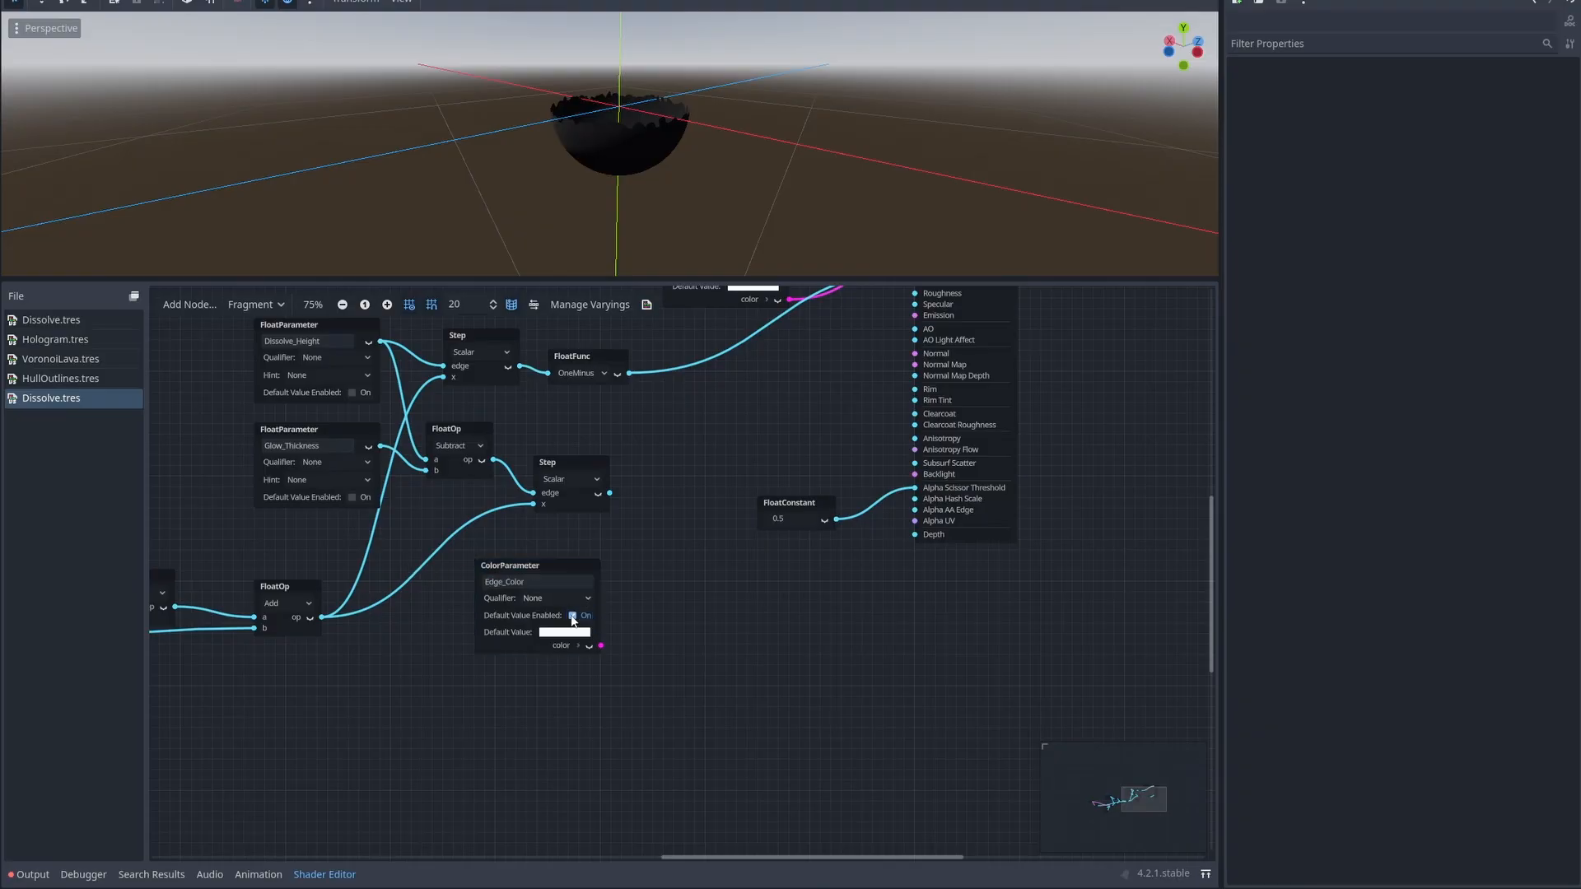
# Step: Set Edge_Color's default value to a raw blue of about 5.3, with red and green at 0
pyautogui.click(565, 631)
pyautogui.moveTo(520, 493); pyautogui.dragTo(496, 515)
pyautogui.click(622, 438)
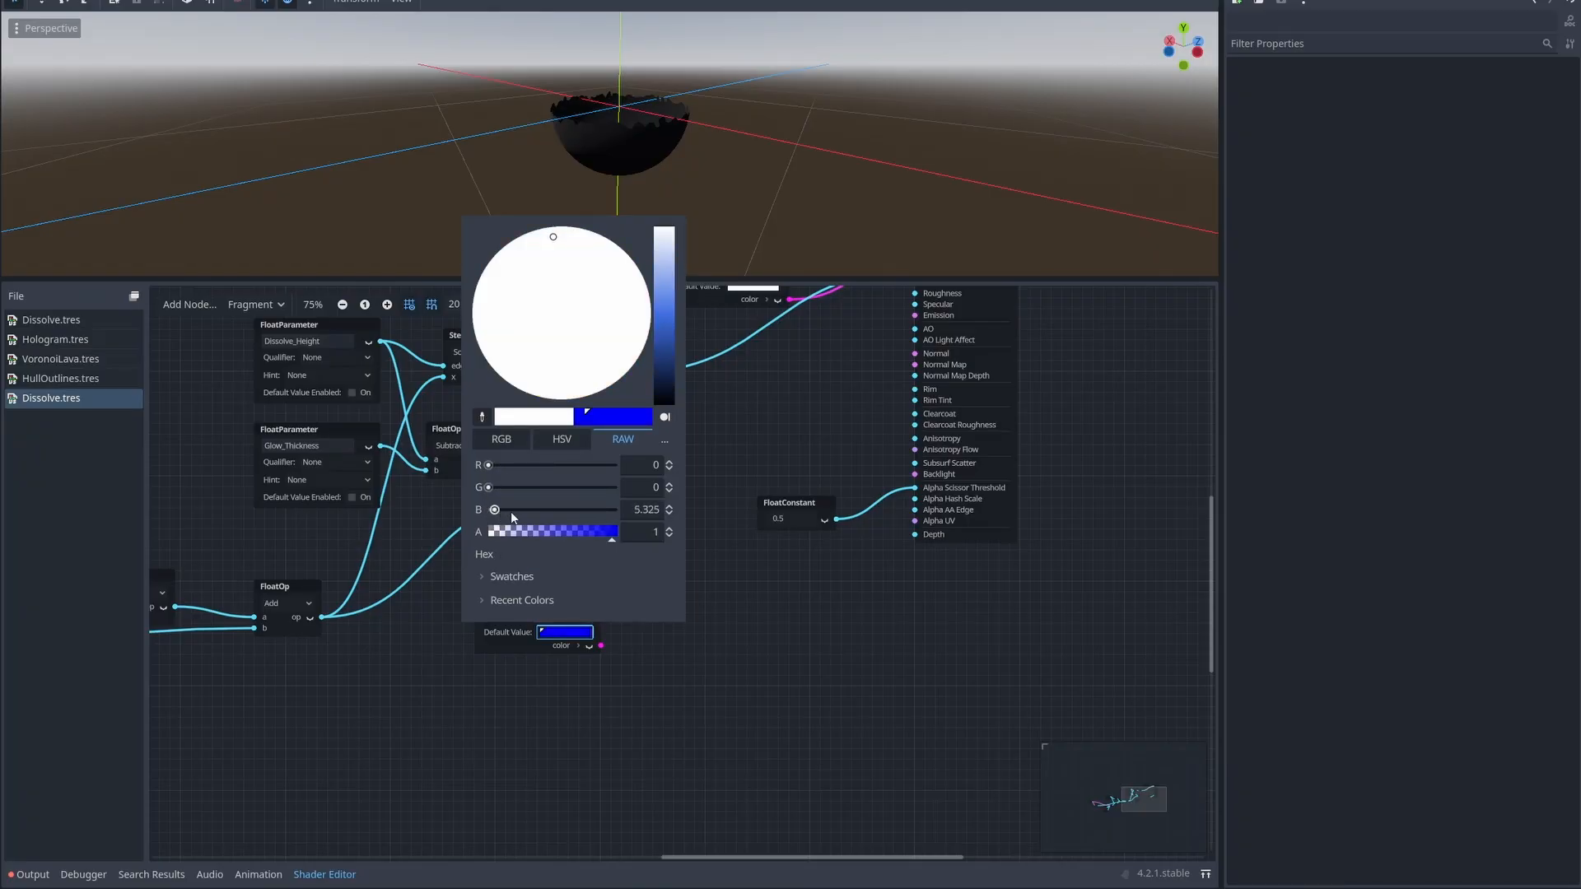
pyautogui.click(796, 608)
# Step: Add a Vector3 Multiply node combining the second Step's output with Edge_Color, and connect its result to Emission
pyautogui.moveTo(630, 547); pyautogui.dragTo(634, 588, button='middle')
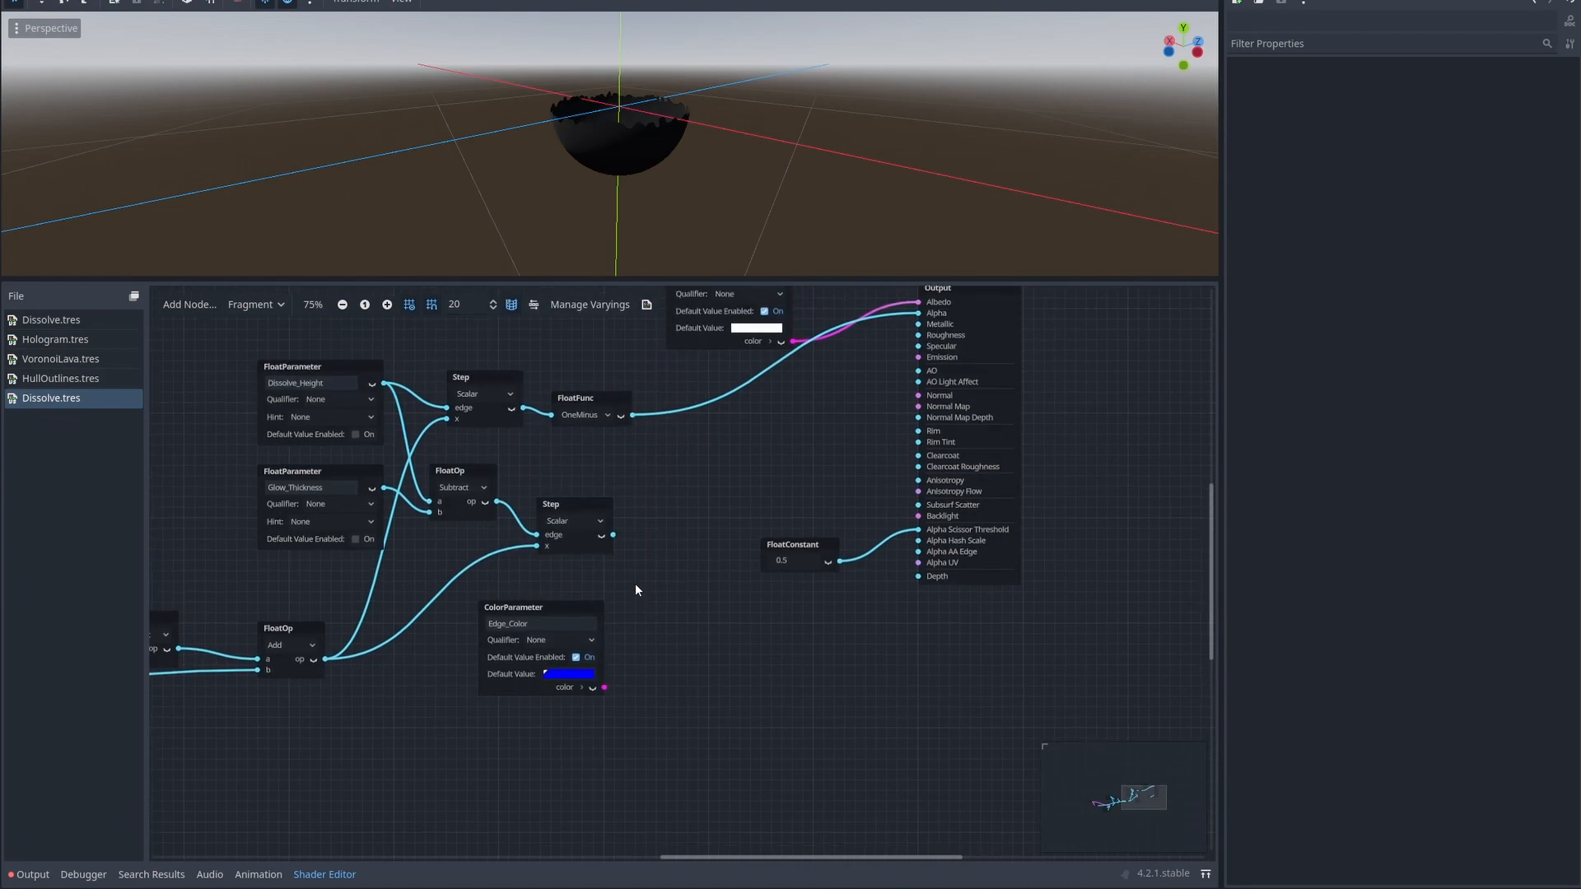
pyautogui.moveTo(604, 690); pyautogui.dragTo(667, 628)
pyautogui.write('mul')
pyautogui.scroll(-3, 766, 735)
pyautogui.doubleClick(715, 742)
pyautogui.moveTo(655, 680); pyautogui.dragTo(663, 691)
pyautogui.moveTo(685, 629); pyautogui.dragTo(689, 453)
pyautogui.moveTo(615, 539); pyautogui.dragTo(665, 502)
pyautogui.moveTo(840, 466); pyautogui.dragTo(707, 522, button='middle')
pyautogui.moveTo(602, 559); pyautogui.dragTo(786, 418)
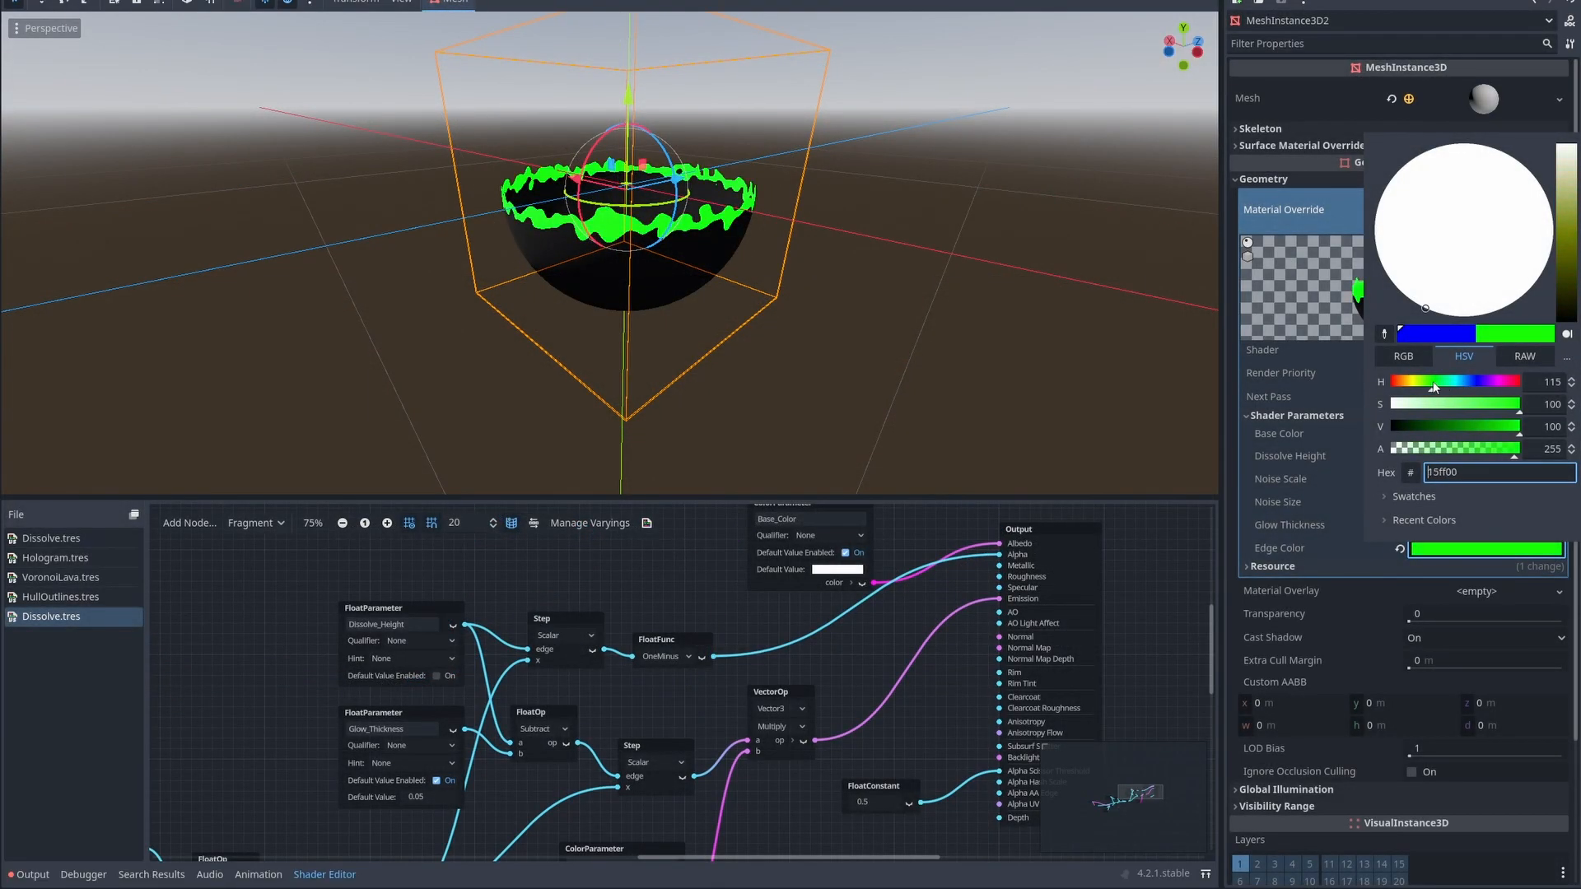
# Step: Shift the hue of the sphere material's Edge Color shader parameter
pyautogui.moveTo(1434, 387); pyautogui.dragTo(1371, 382)
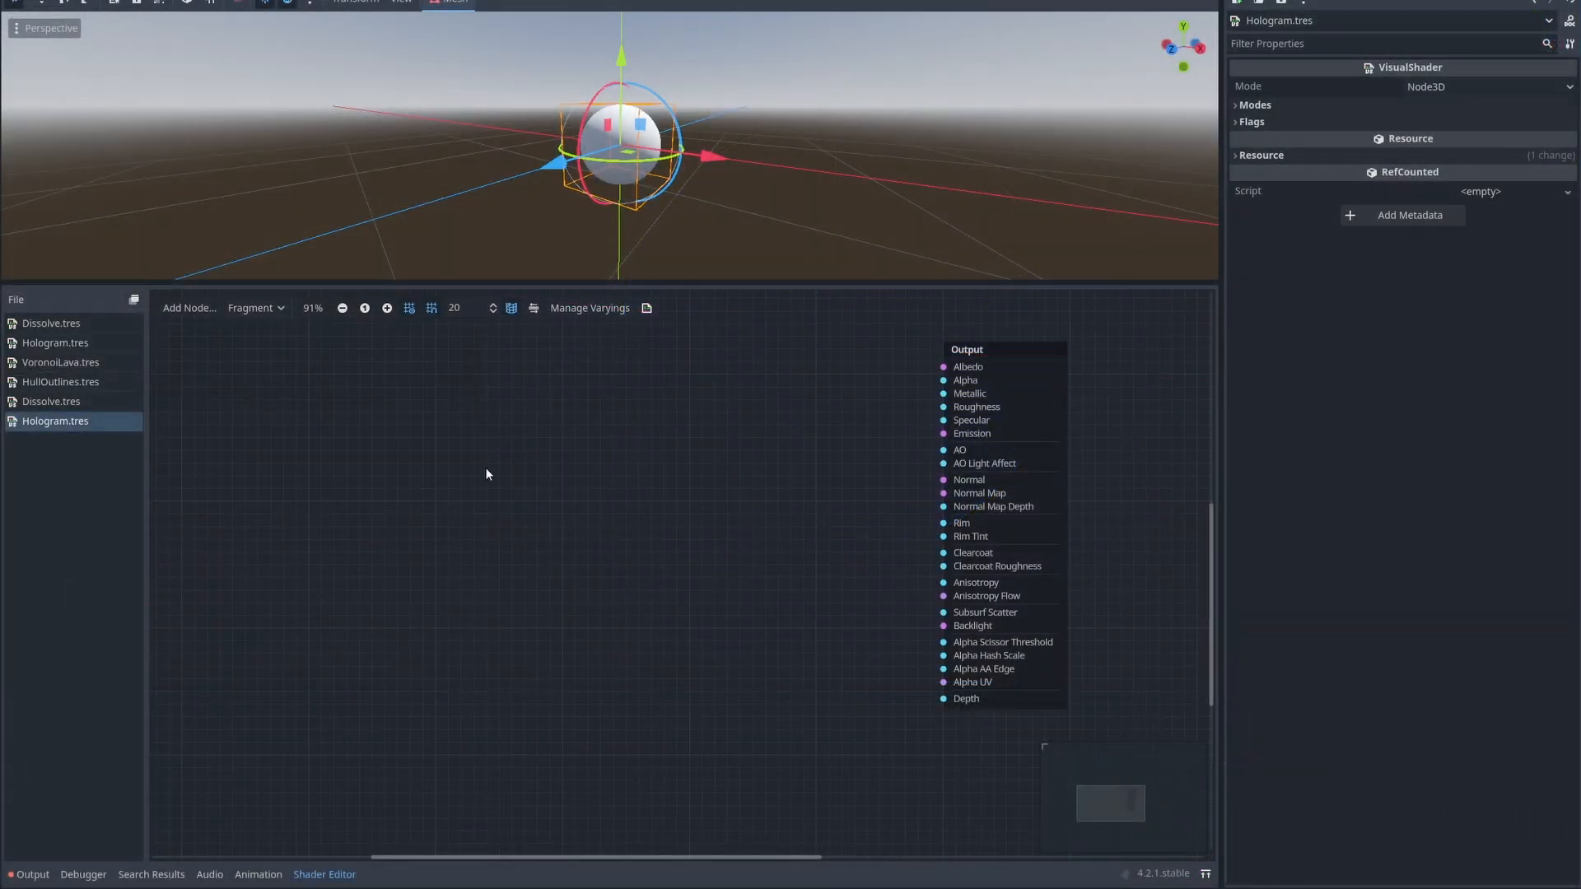
# Step: Add a Texture2D node to the Hologram fragment shader and set its source to SamplerPort
pyautogui.rightClick(486, 475)
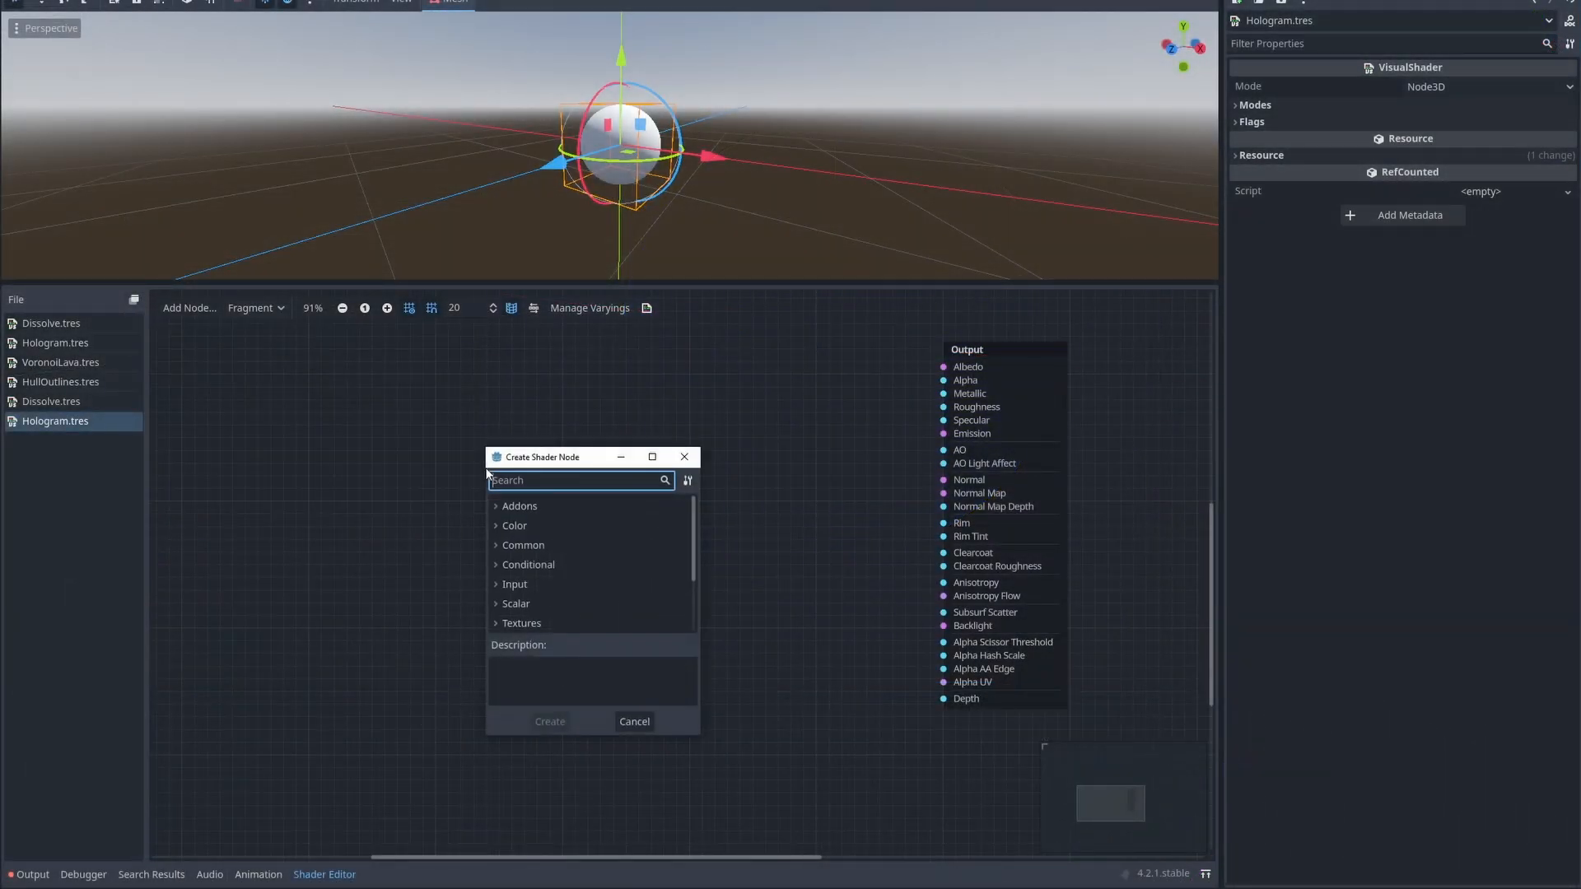
pyautogui.write('texture2d')
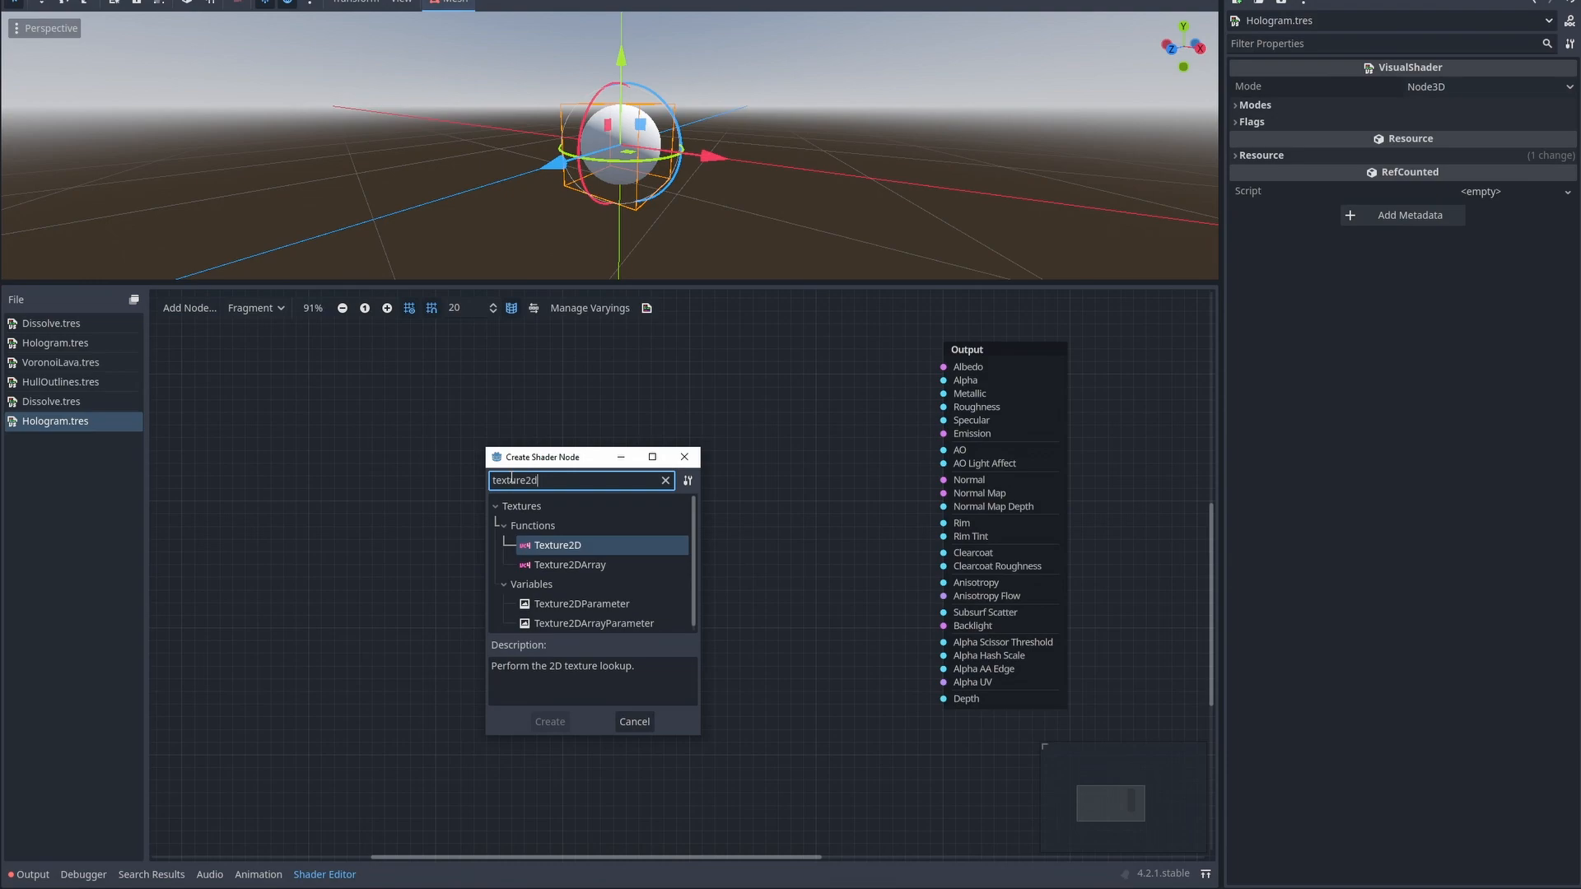
pyautogui.doubleClick(580, 544)
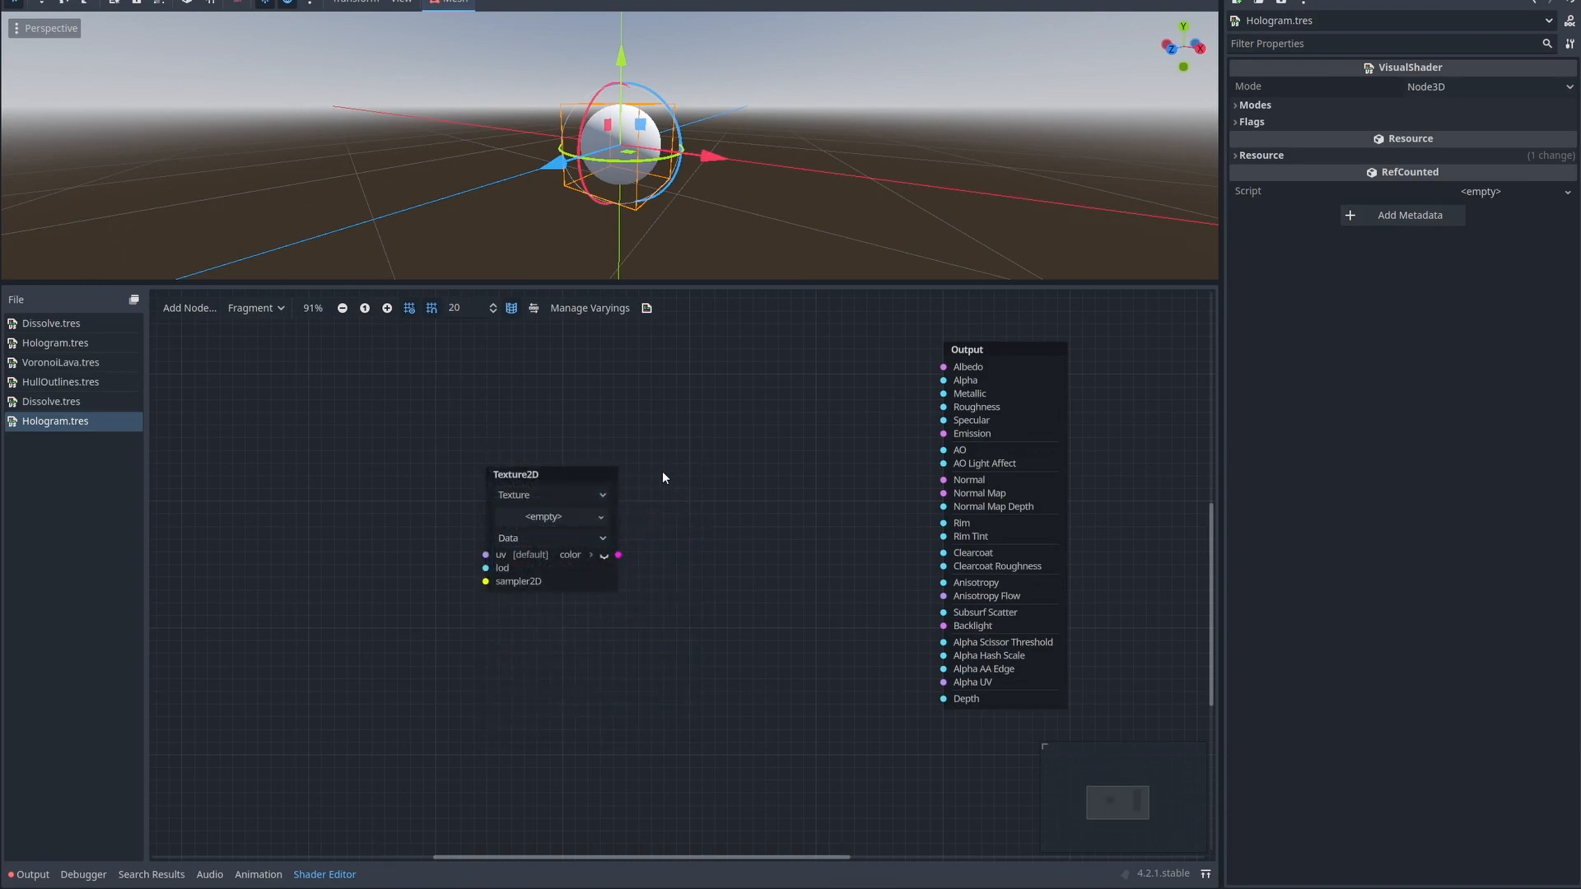
pyautogui.click(550, 495)
pyautogui.click(531, 615)
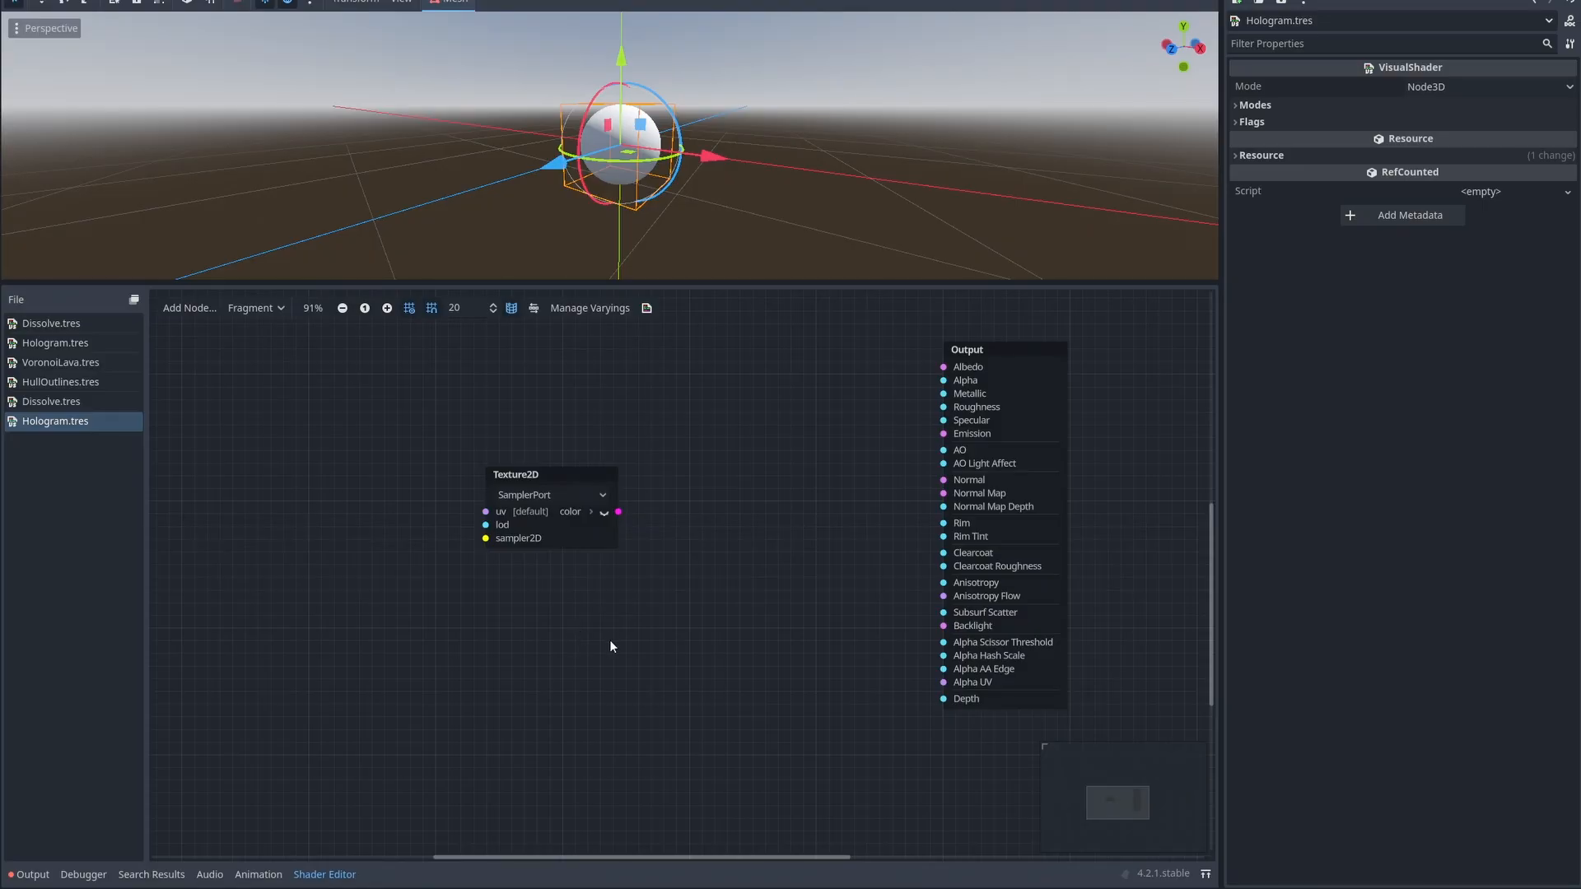
# Step: Add a Texture2DParameter named Scanline_Texture and connect it to the Texture2D node's sampler2D input
pyautogui.hscroll(-4, 546, 428)
pyautogui.scroll(1, 547, 429)
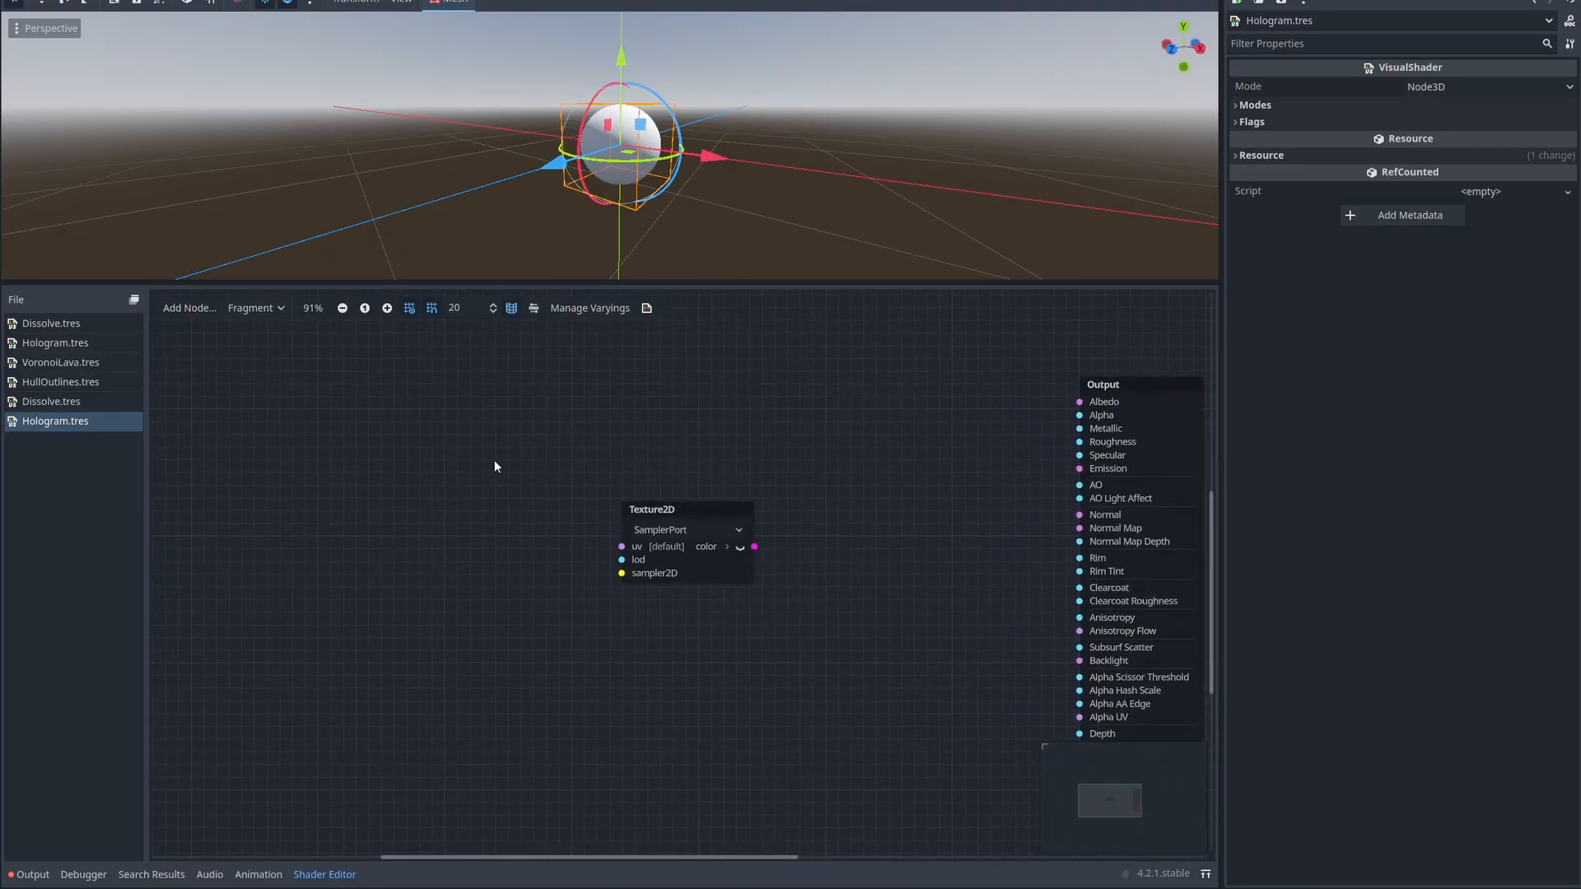
pyautogui.rightClick(383, 438)
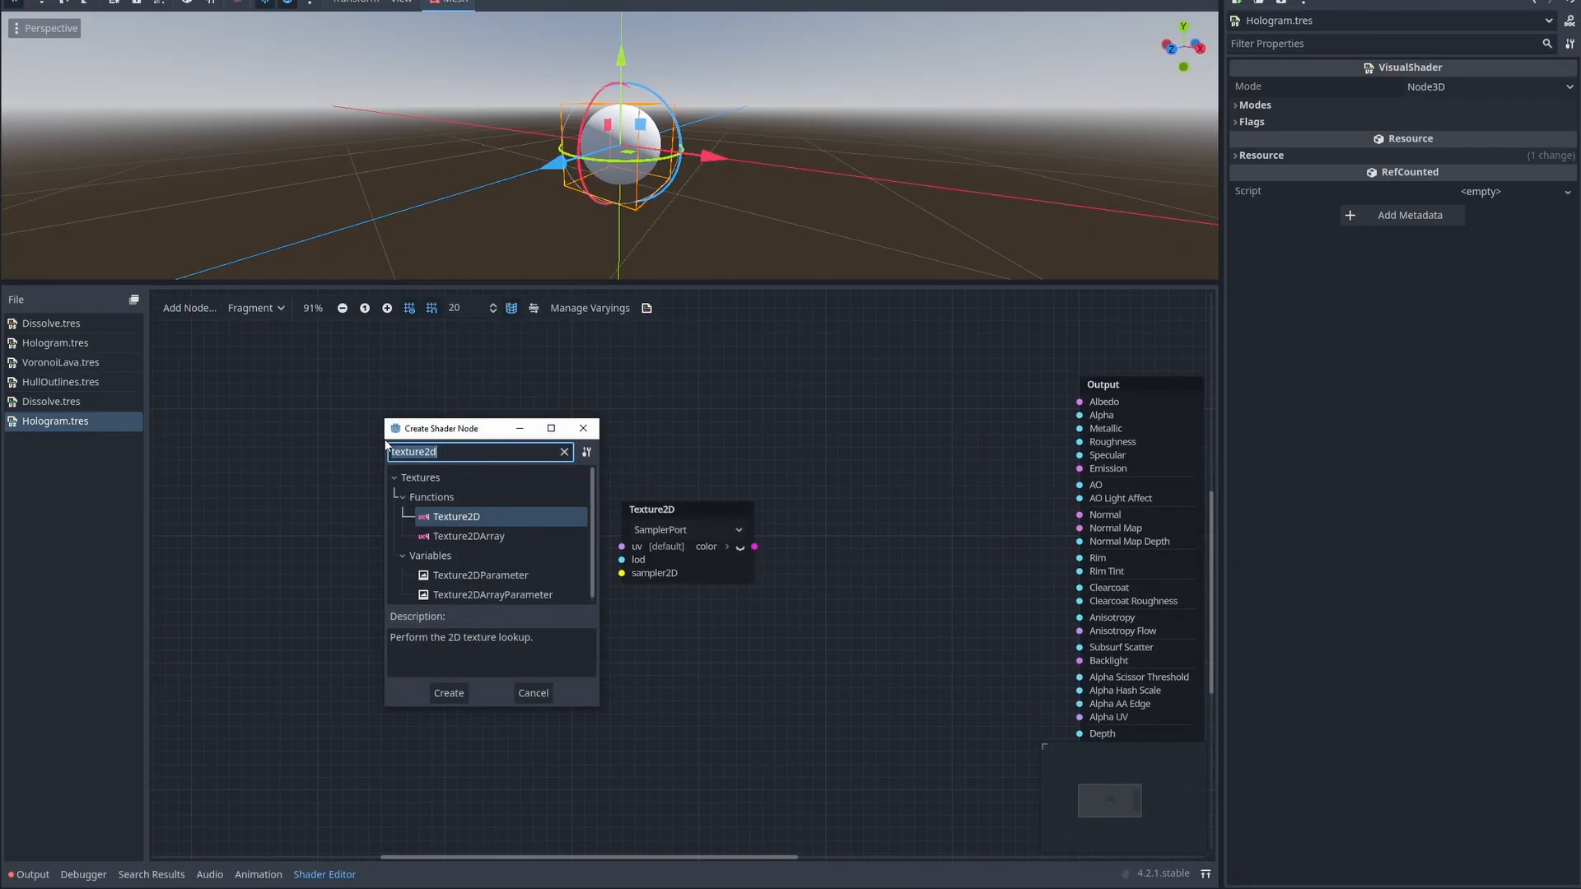
pyautogui.doubleClick(499, 575)
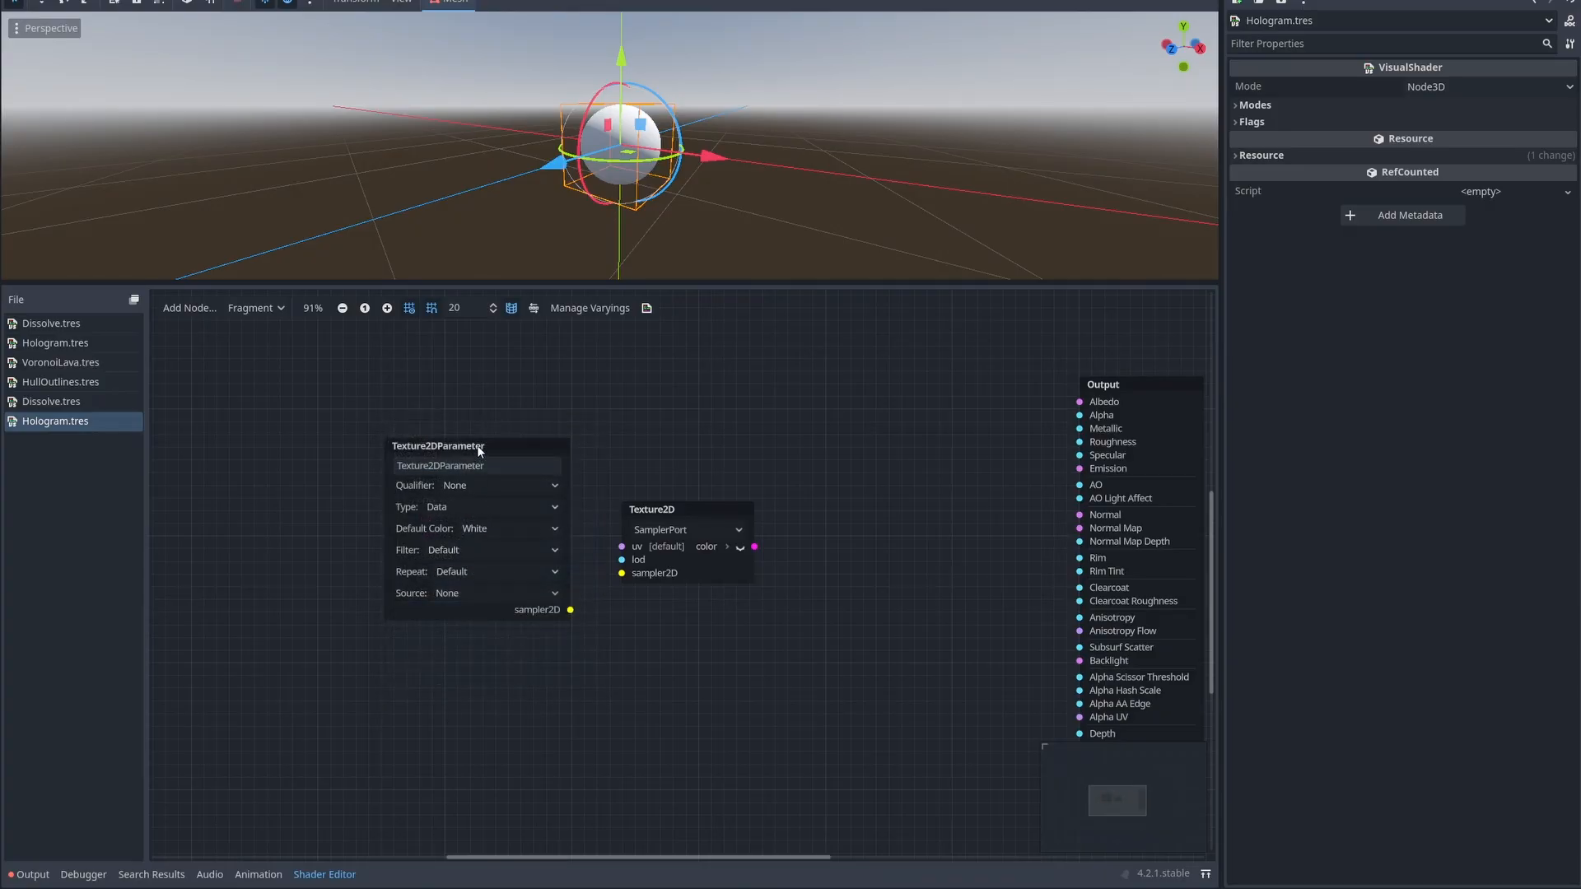
pyautogui.moveTo(478, 447); pyautogui.dragTo(351, 629)
pyautogui.write('Scanl')
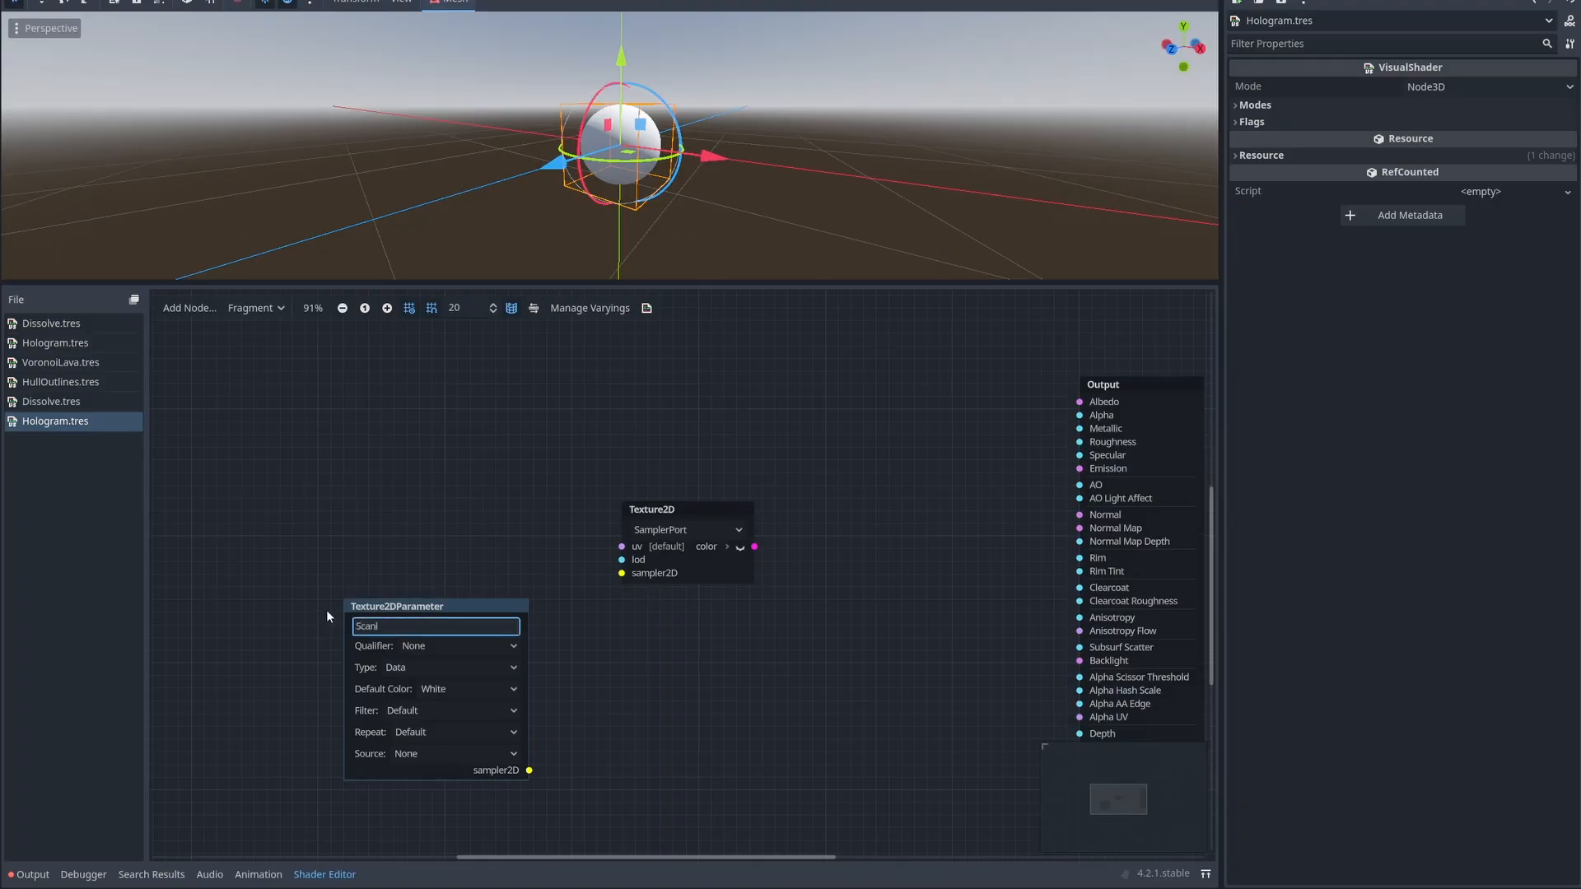
pyautogui.write('ine Texture')
pyautogui.press('Return')
pyautogui.moveTo(530, 771); pyautogui.dragTo(622, 574)
# Step: Add a ColorParameter named Scanline_Color directly below the Texture2D node
pyautogui.moveTo(622, 579); pyautogui.dragTo(474, 508, button='middle')
pyautogui.rightClick(554, 410)
pyautogui.click(569, 418)
pyautogui.write('colorpa')
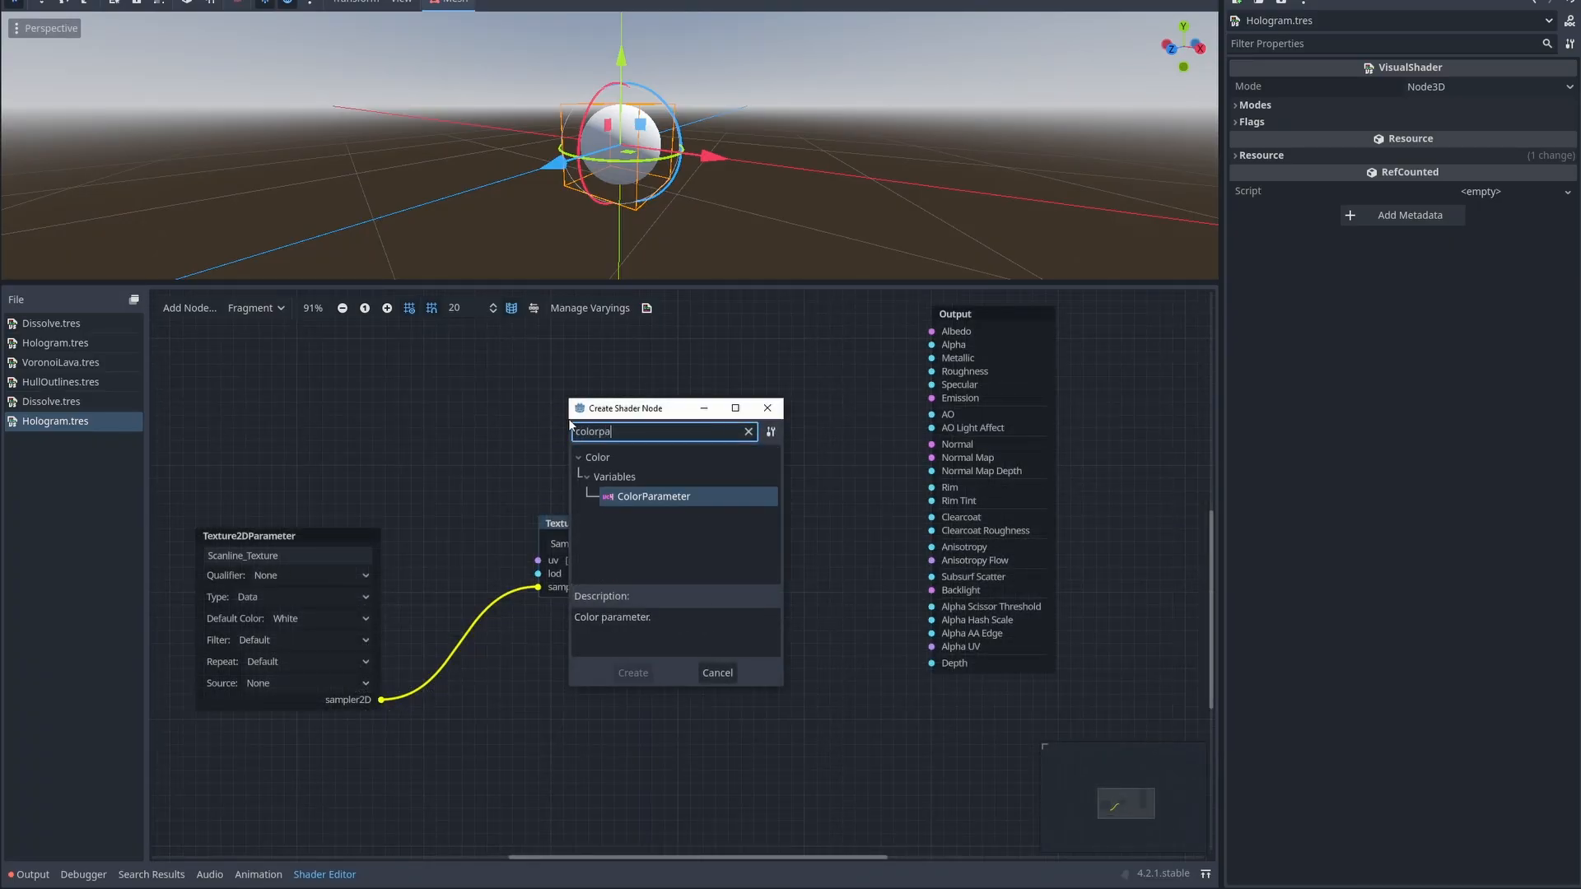
pyautogui.doubleClick(640, 498)
pyautogui.moveTo(639, 422); pyautogui.dragTo(589, 626)
pyautogui.doubleClick(535, 644)
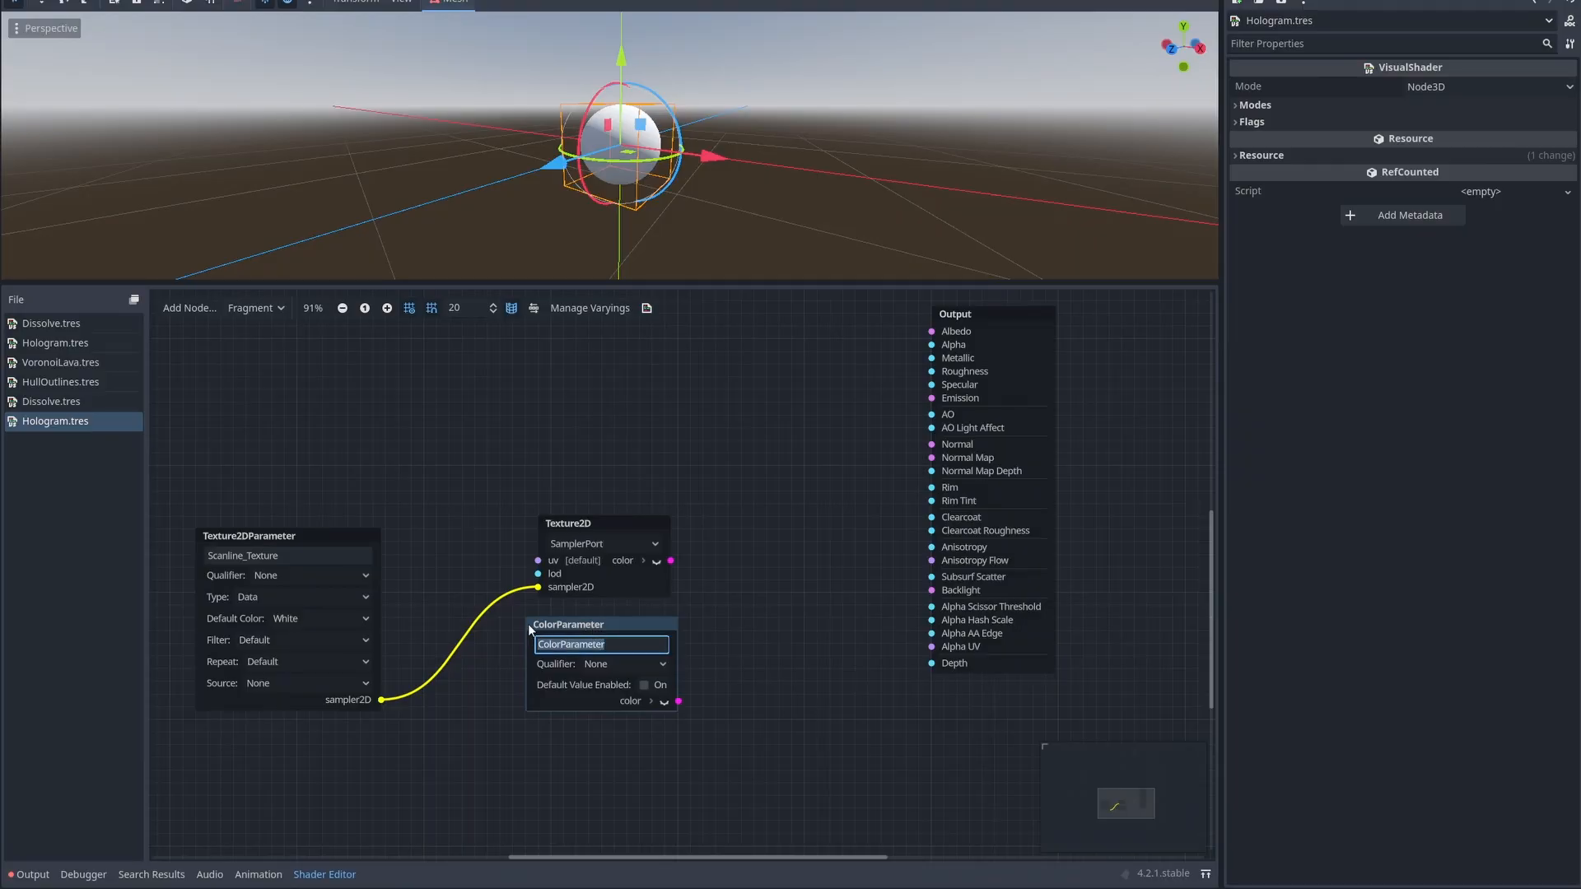
pyautogui.write('Scanline_Color')
pyautogui.press('Return')
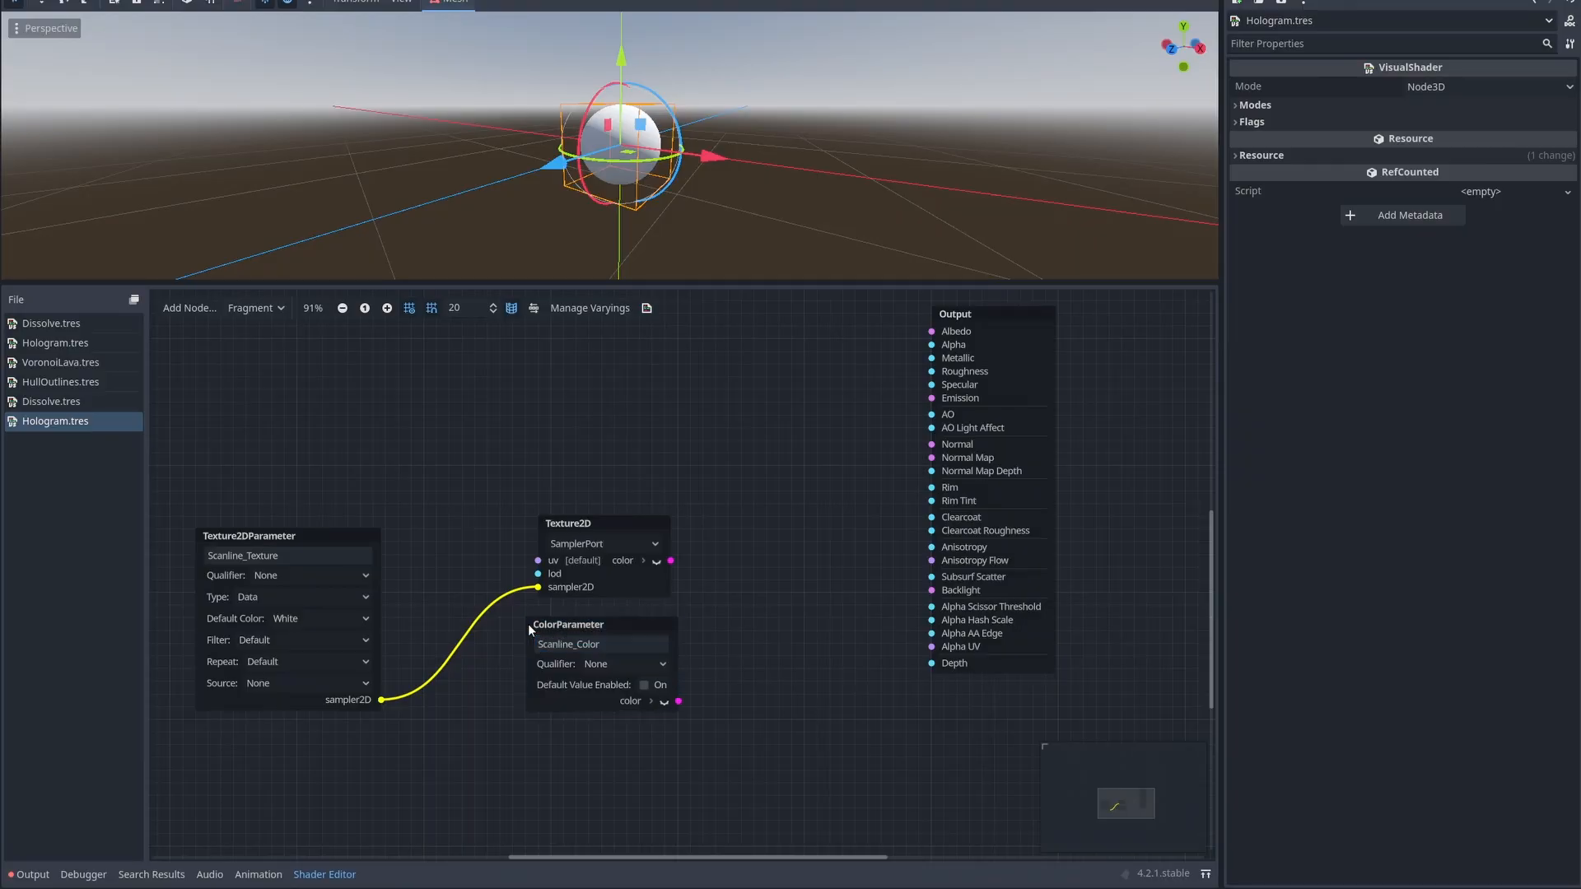
# Step: Multiply the texture color by Scanline_Color in a Vector4 Multiply node, and connect its result to Emission and its alpha to Alpha
pyautogui.moveTo(719, 581); pyautogui.dragTo(723, 583)
pyautogui.write('mul')
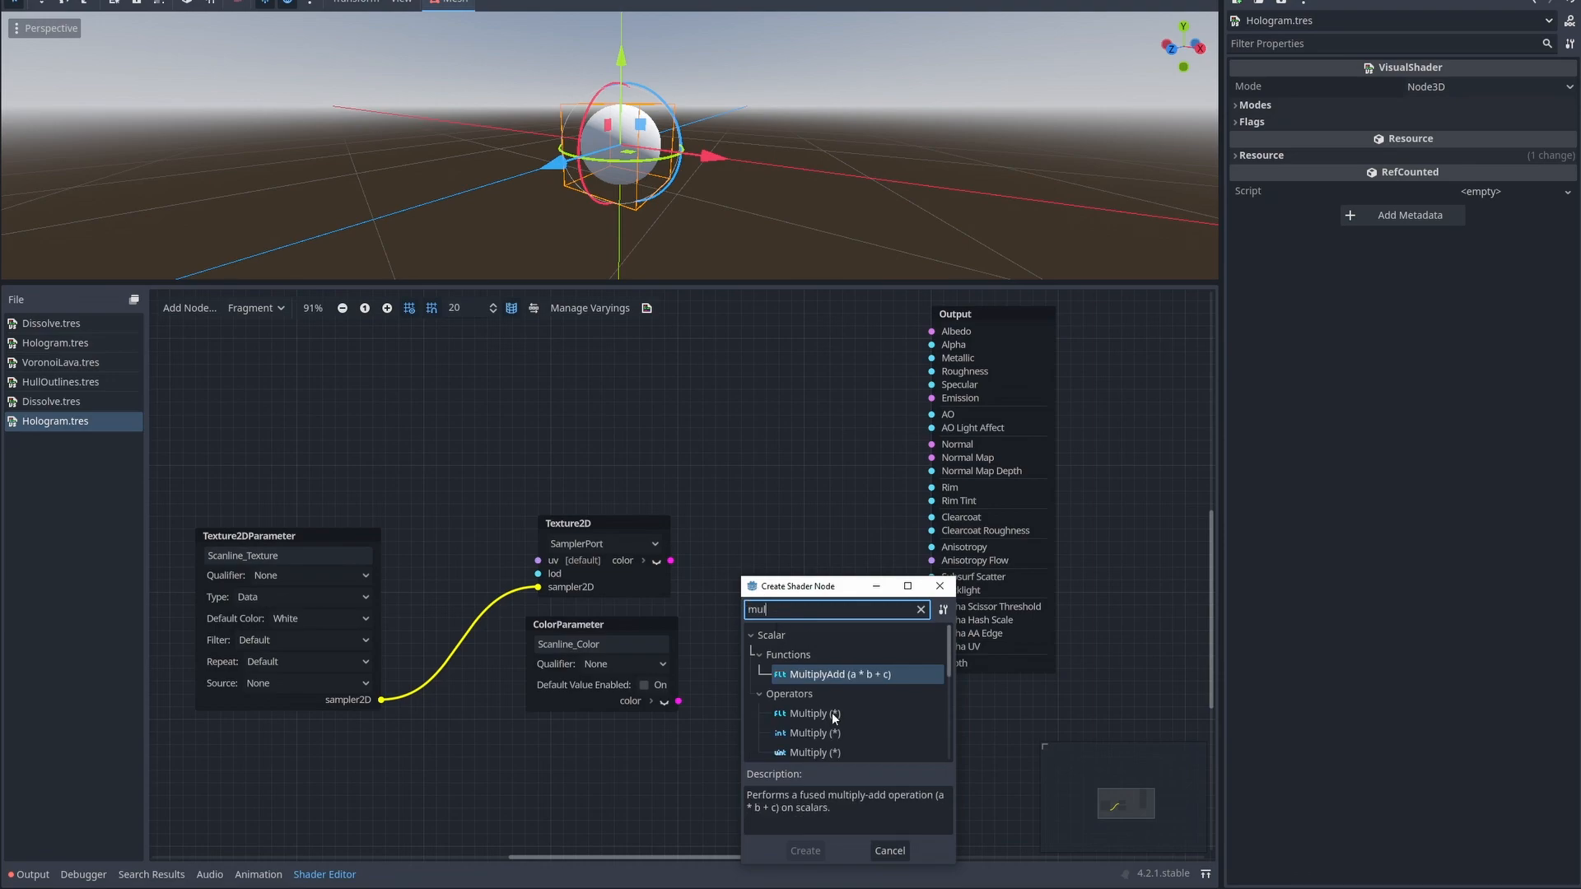
pyautogui.scroll(-2, 832, 715)
pyautogui.doubleClick(801, 746)
pyautogui.moveTo(678, 700); pyautogui.dragTo(933, 397)
pyautogui.click(756, 582)
pyautogui.moveTo(785, 635); pyautogui.dragTo(932, 349)
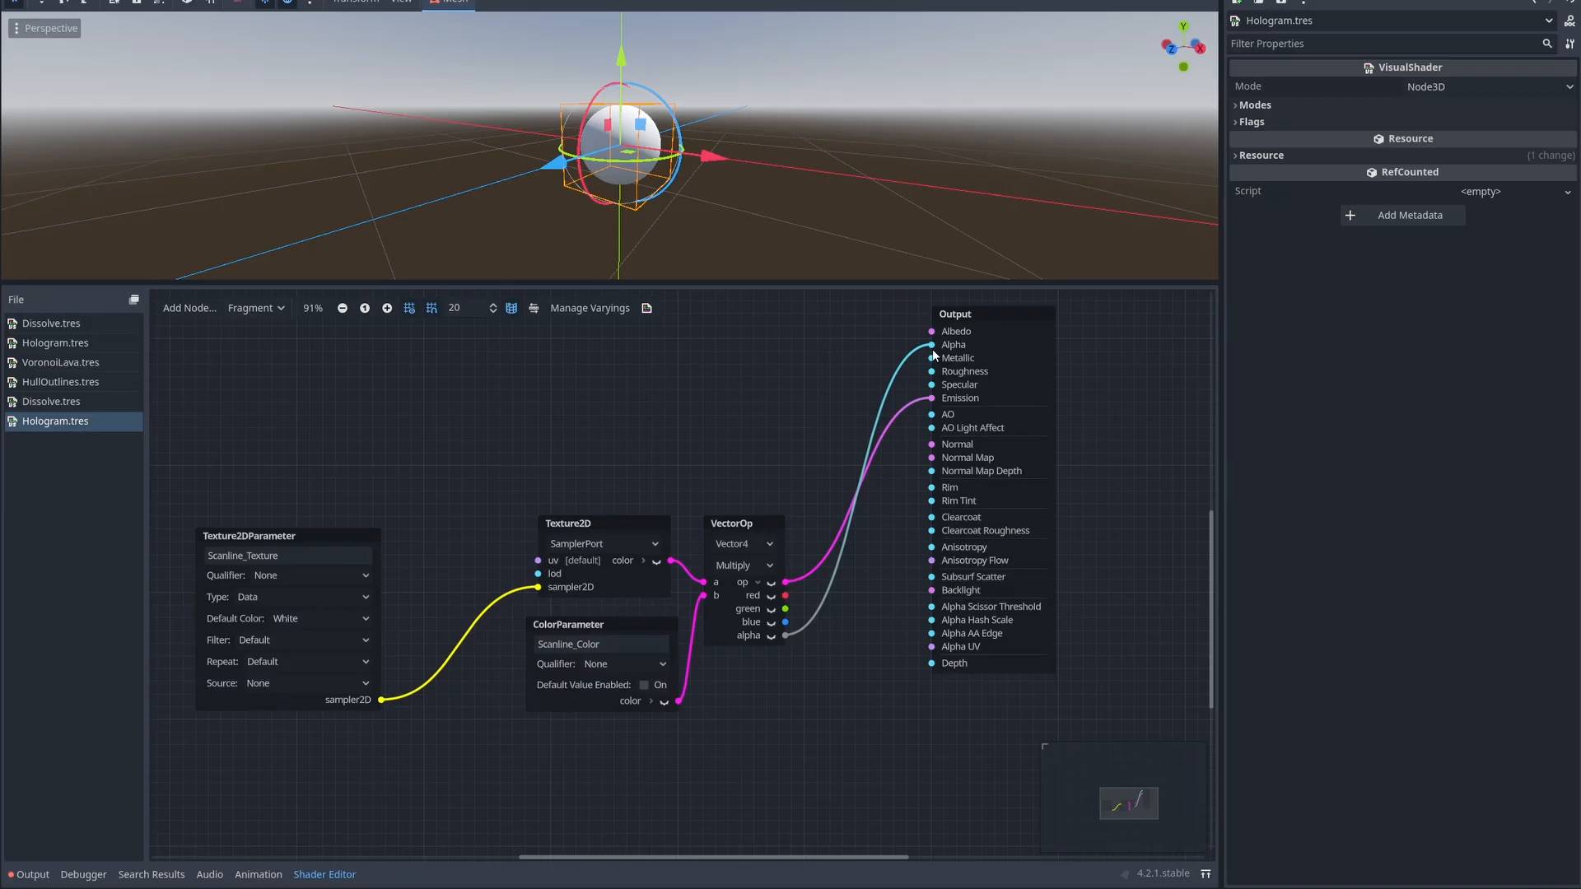
# Step: Add a FloatParameter named Scanline_Scroll_Speed in the empty area above and left of the Scanline_Texture parameter
pyautogui.moveTo(933, 349); pyautogui.dragTo(394, 372)
pyautogui.write('floatpa')
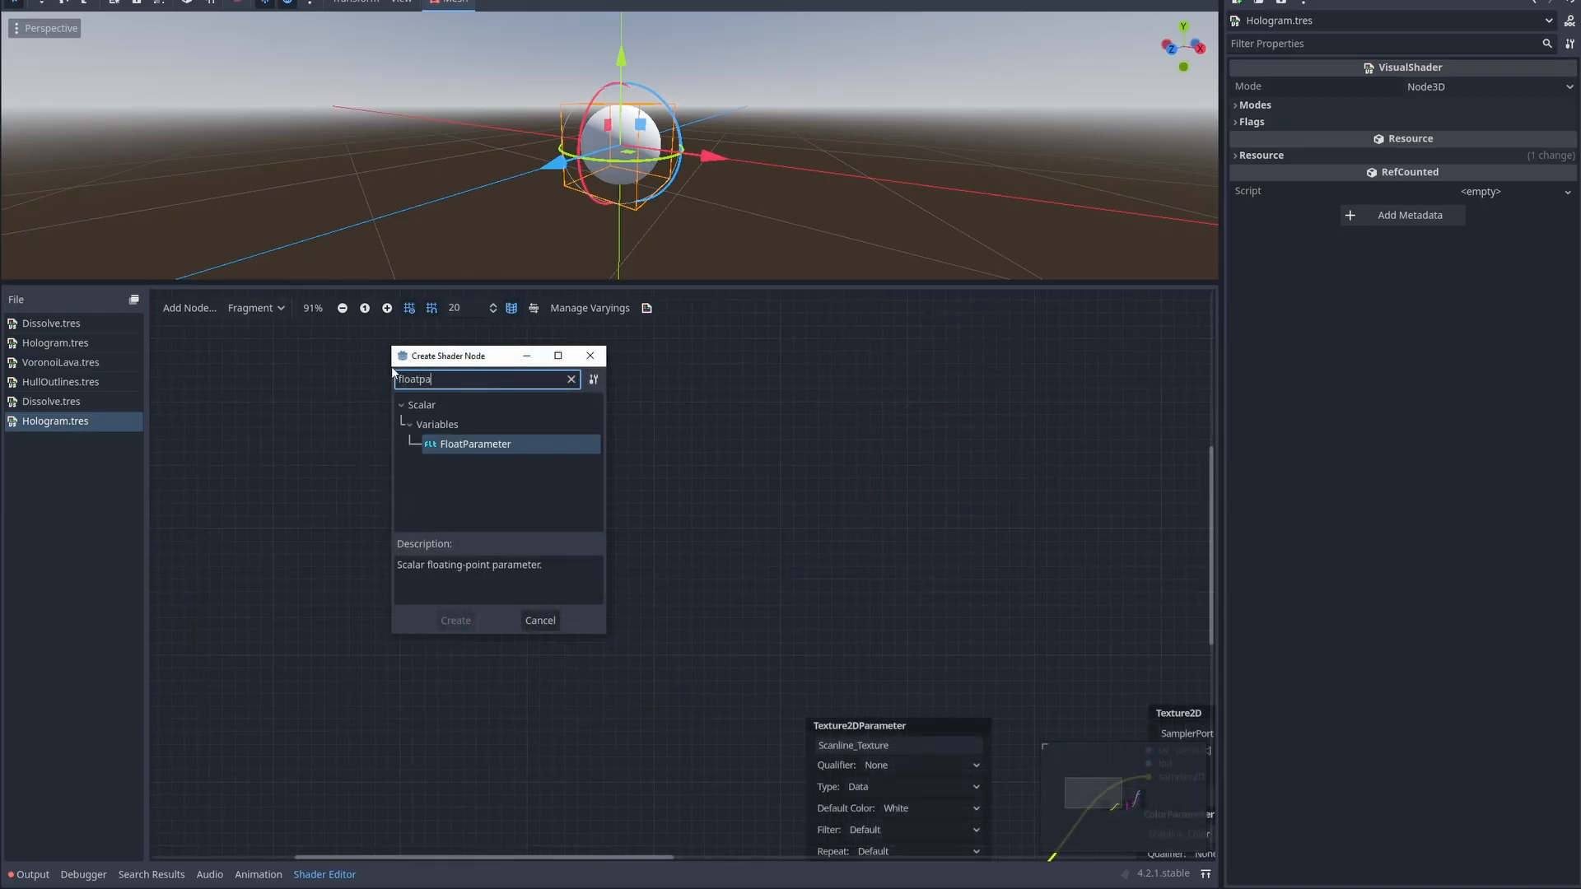
pyautogui.doubleClick(510, 444)
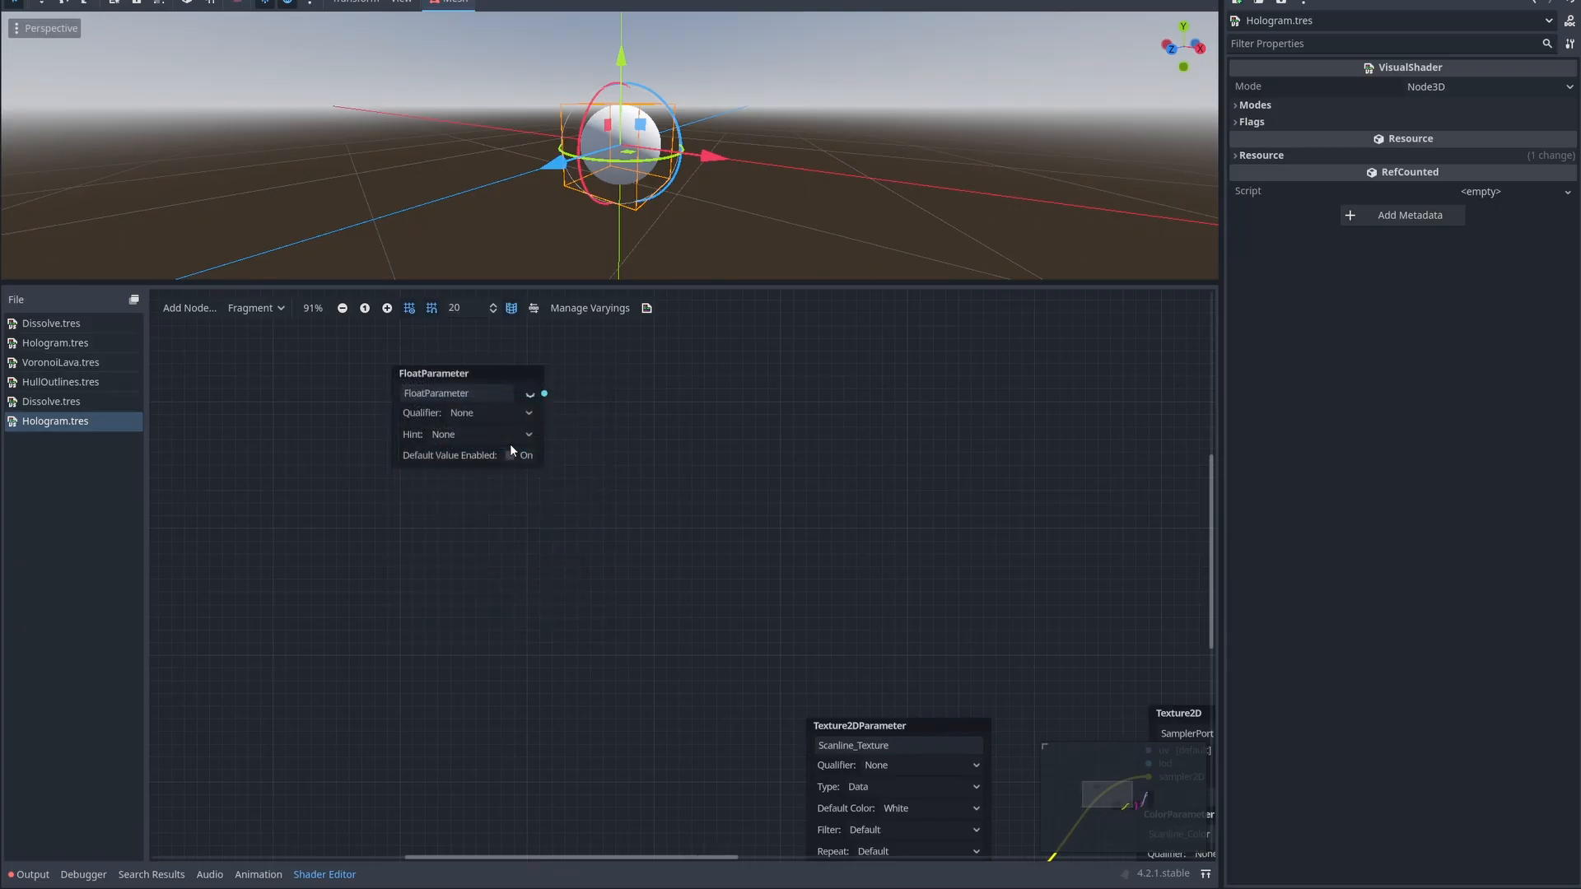
pyautogui.doubleClick(485, 393)
pyautogui.write('Scan')
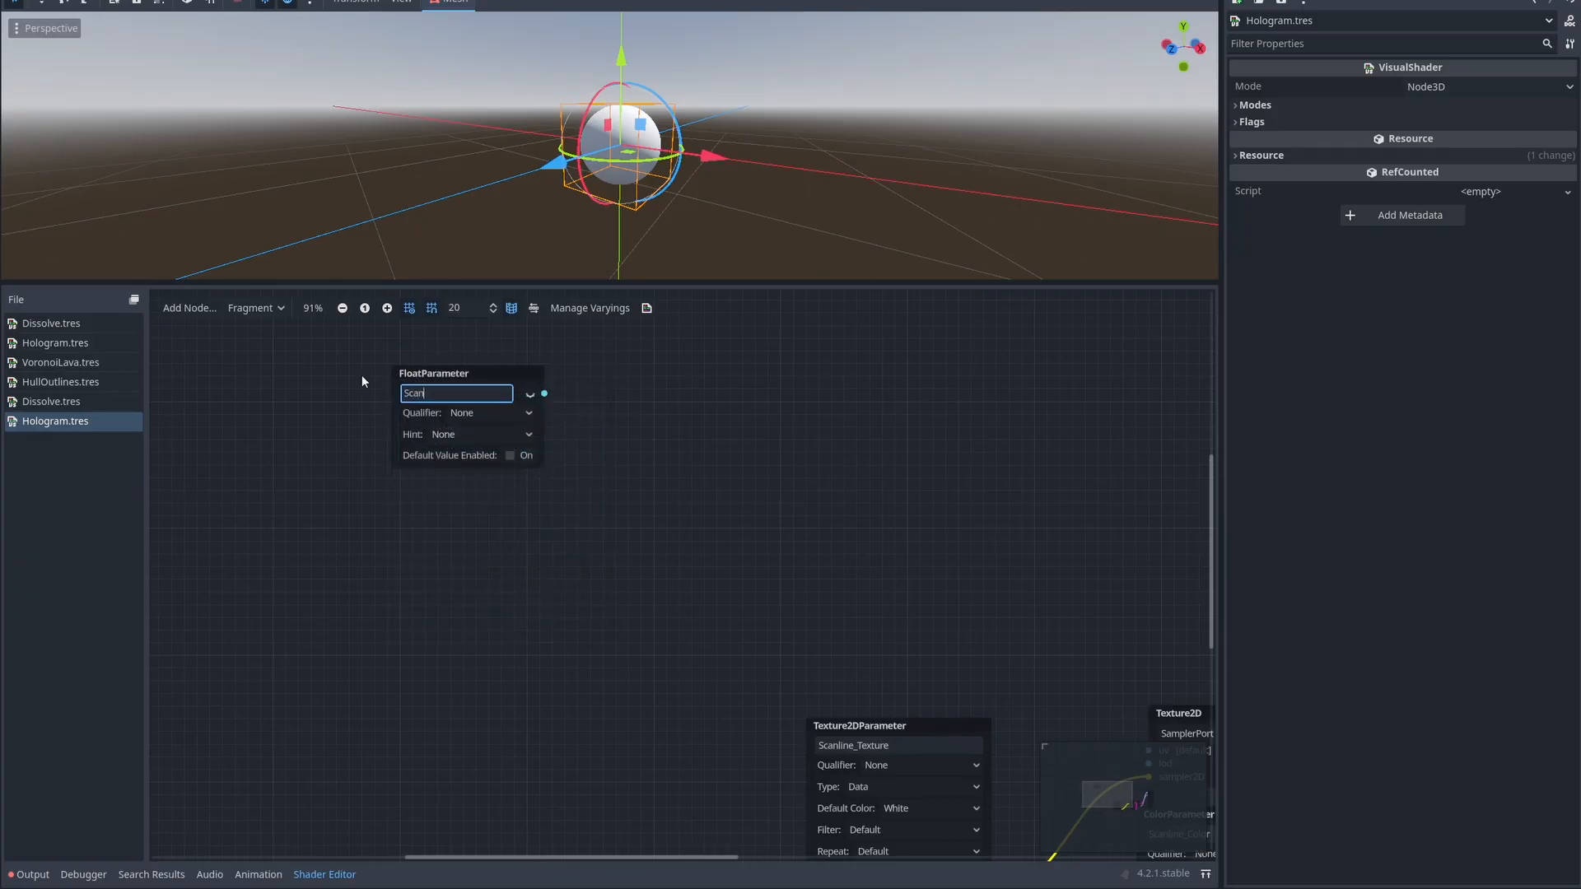
pyautogui.write('line Scroll Speed')
pyautogui.press('Return')
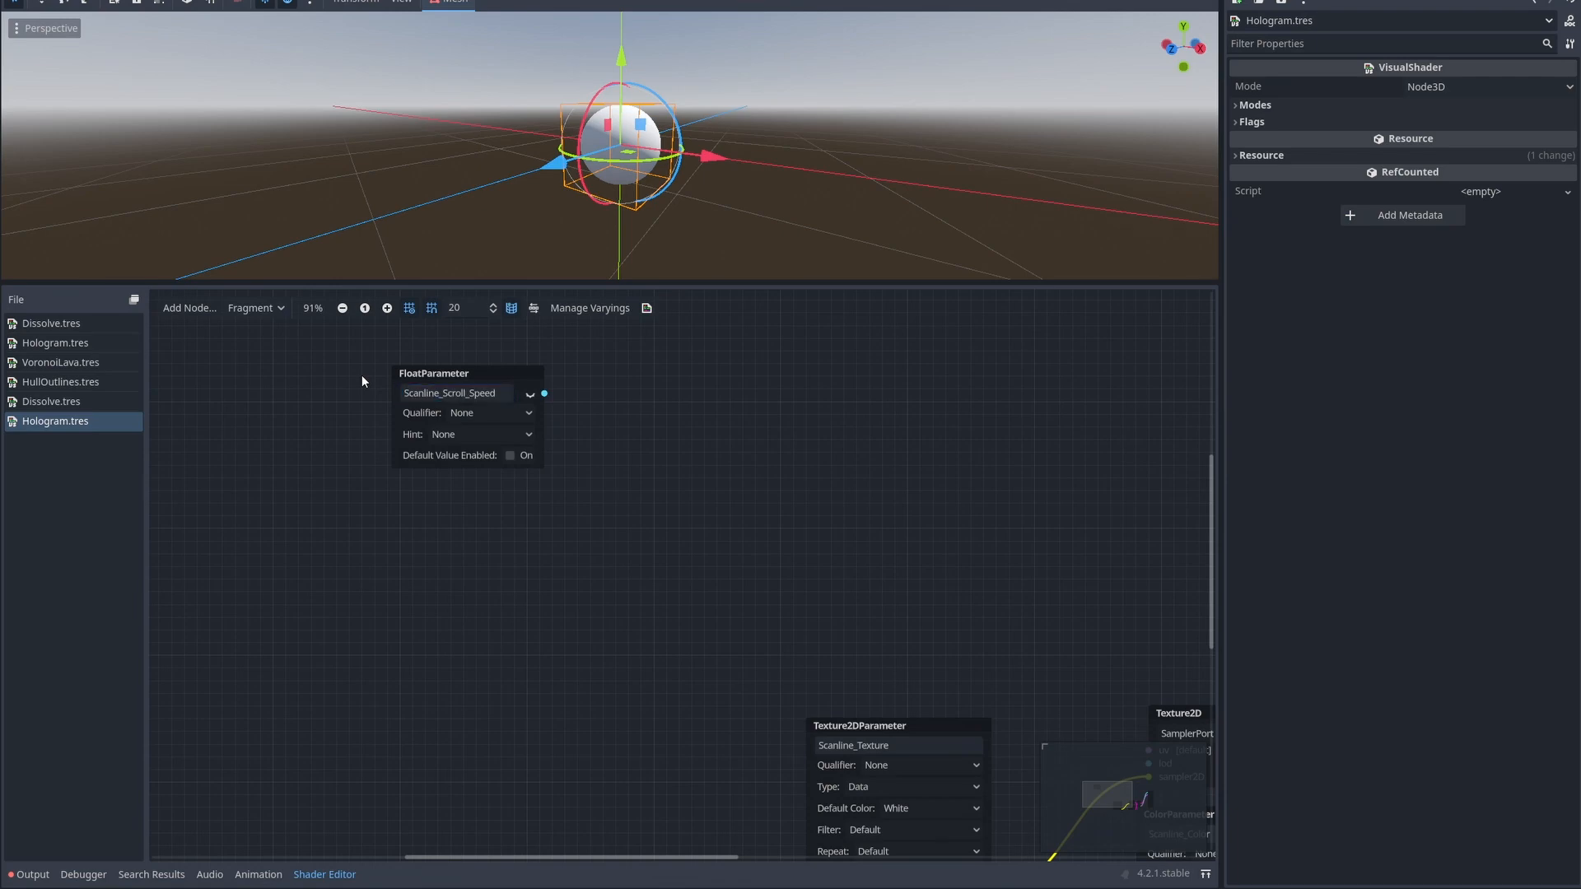
pyautogui.scroll(3, 452, 453)
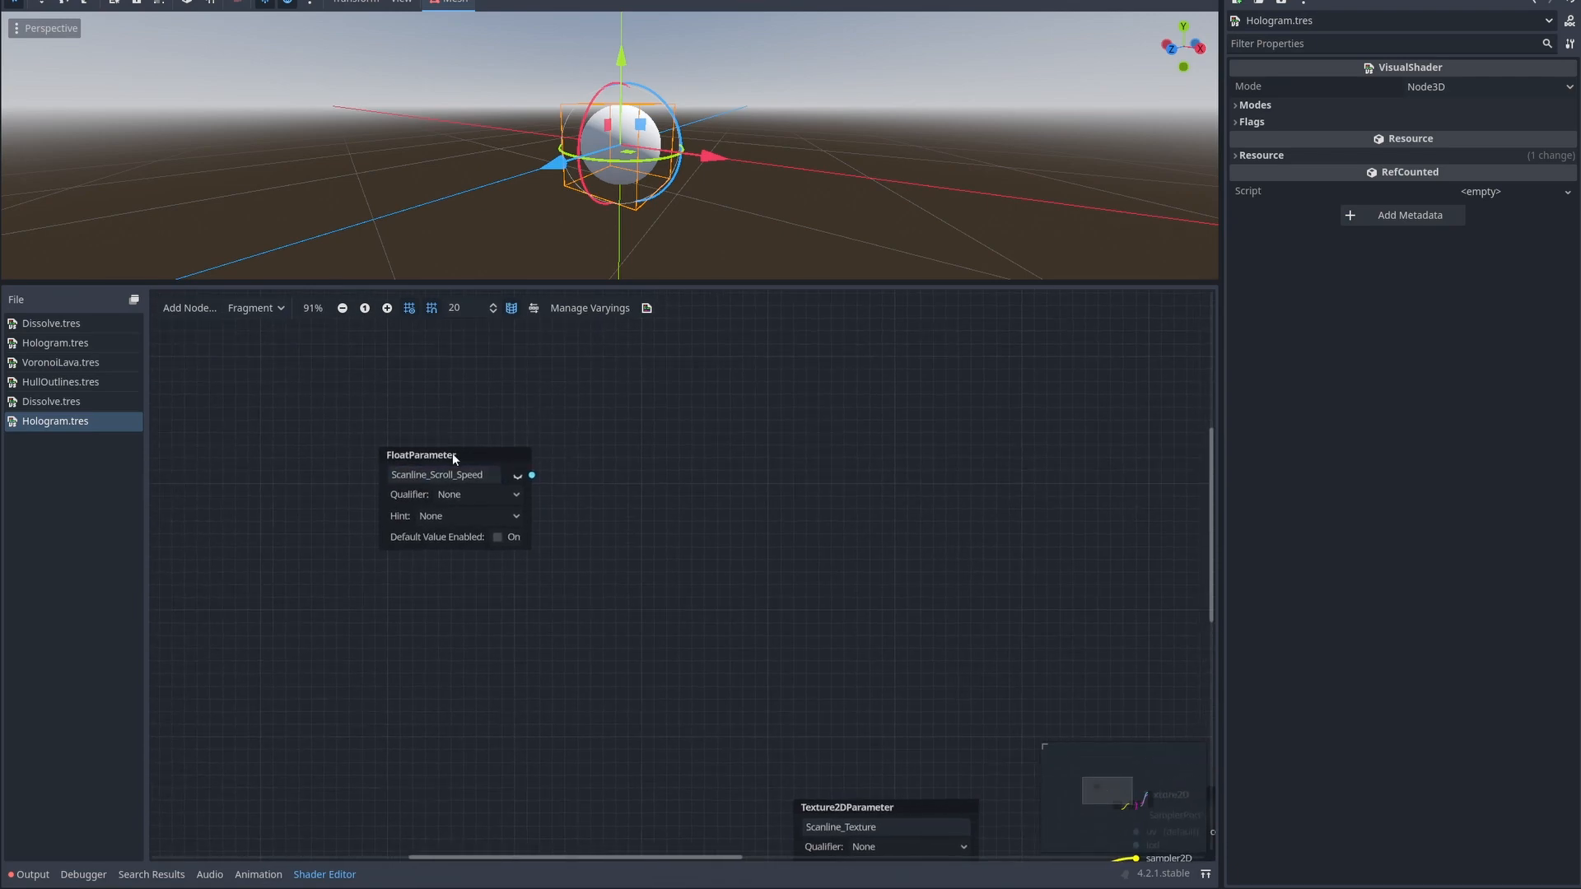
pyautogui.moveTo(452, 453); pyautogui.dragTo(457, 385)
# Step: Add a time Input node directly below the Scanline_Scroll_Speed parameter
pyautogui.rightClick(418, 491)
pyautogui.click(450, 504)
pyautogui.write('time')
pyautogui.doubleClick(520, 585)
pyautogui.moveTo(508, 518); pyautogui.dragTo(417, 477)
# Step: Add a scalar Multiply node with Scanline_Scroll_Speed as a and time as b, and place it beside them
pyautogui.moveTo(417, 478); pyautogui.dragTo(377, 518, button='middle')
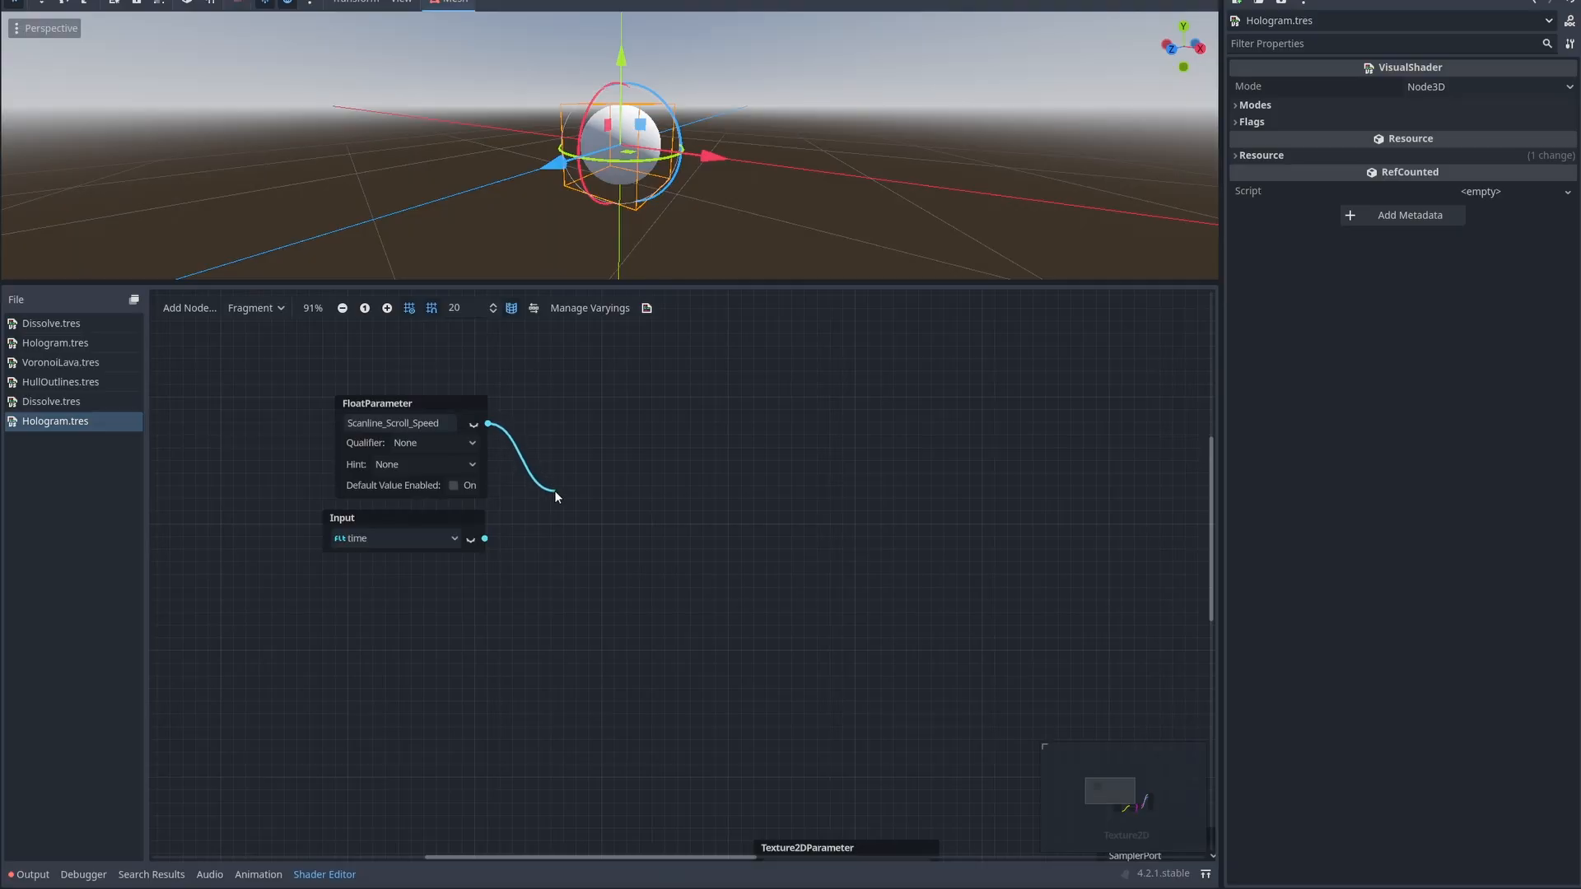
pyautogui.moveTo(555, 490); pyautogui.dragTo(555, 491)
pyautogui.write('mul')
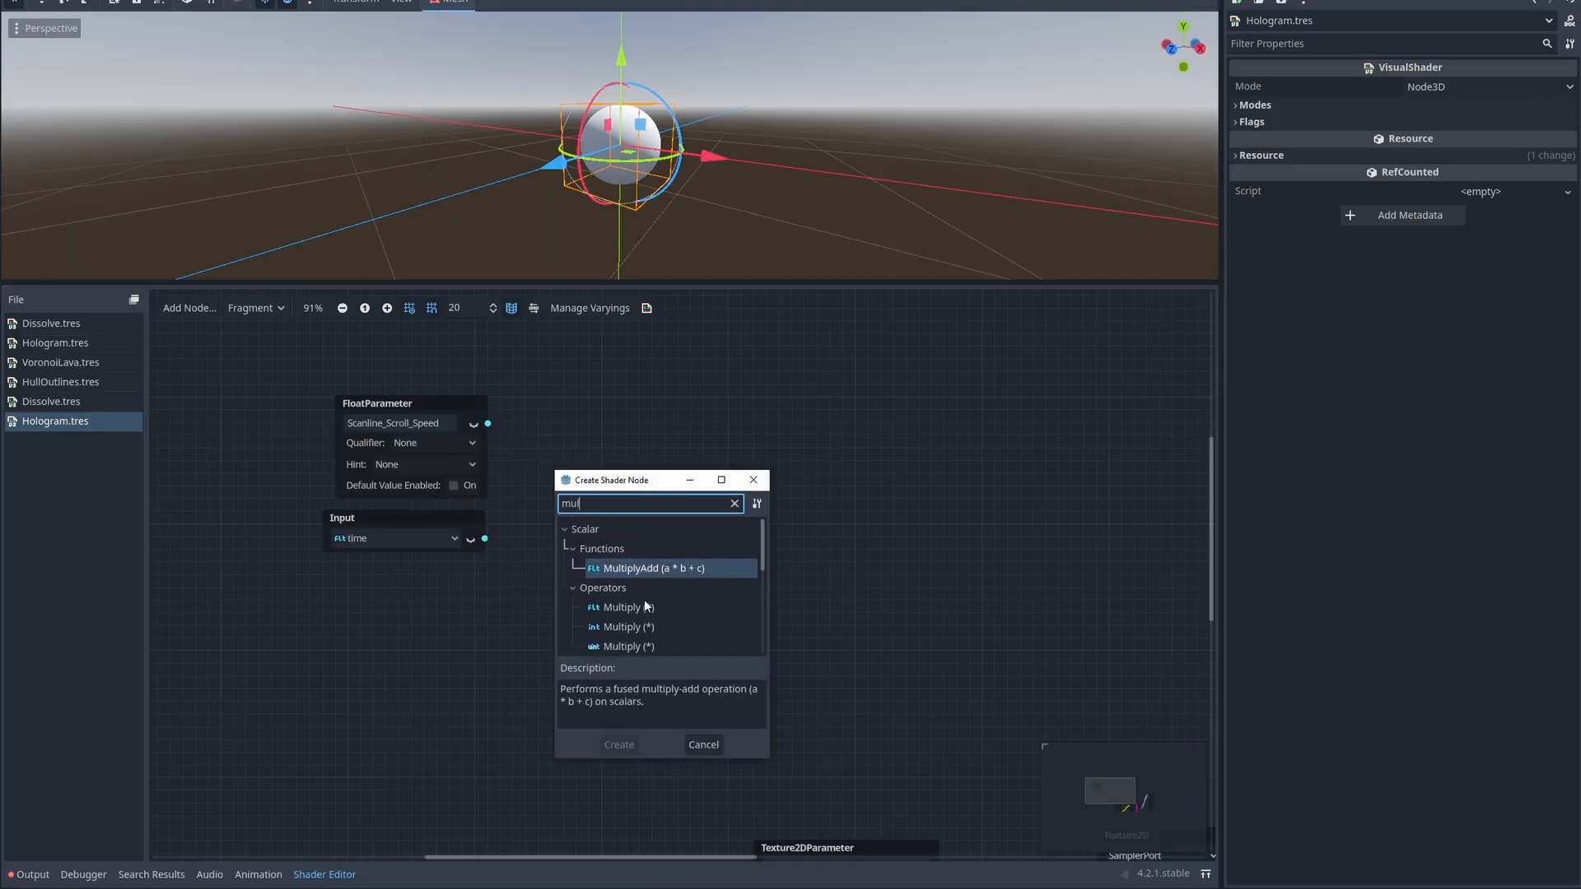
pyautogui.doubleClick(626, 607)
pyautogui.moveTo(531, 550); pyautogui.dragTo(554, 551)
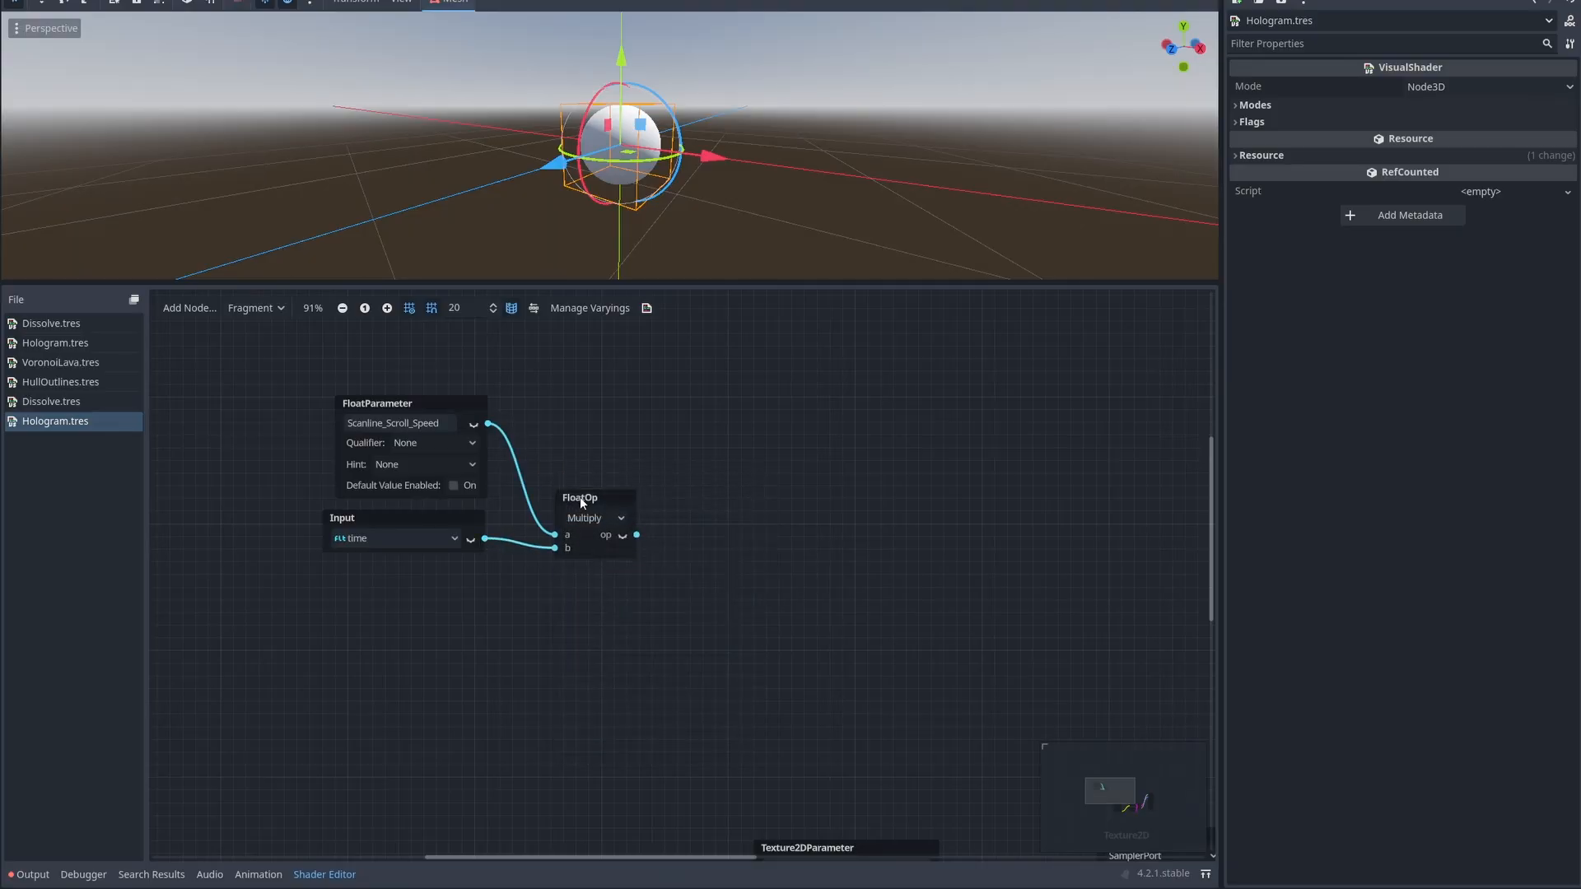
pyautogui.moveTo(580, 497); pyautogui.dragTo(564, 454)
pyautogui.click(781, 466)
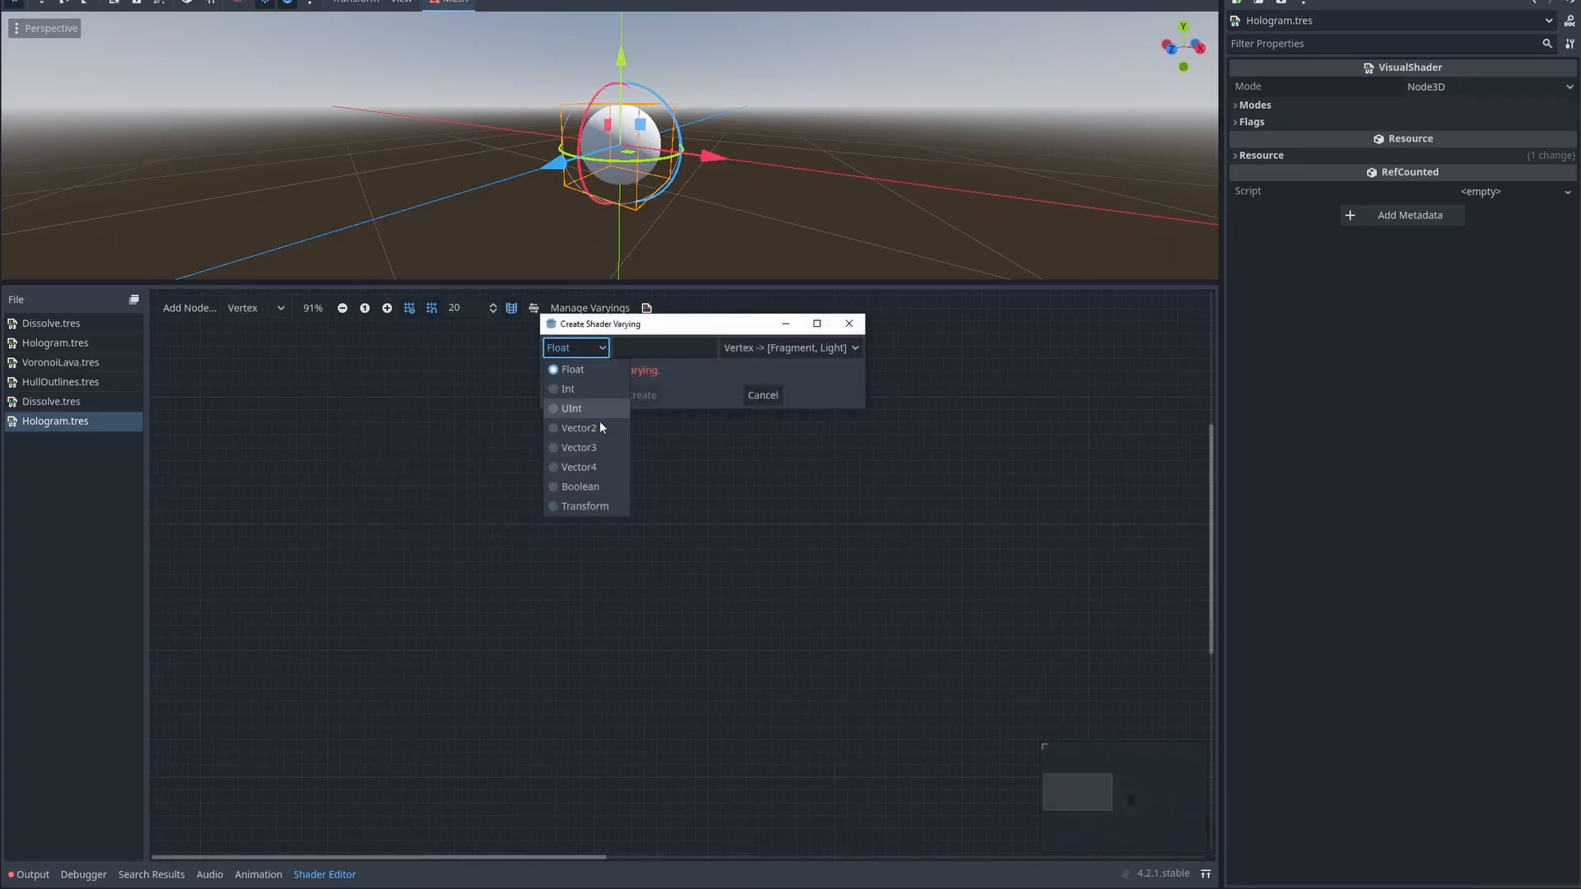
# Step: Create a Vector3 varying named WorldPos that passes from Vertex to Fragment and Light
pyautogui.click(600, 422)
pyautogui.write('WorldPos')
pyautogui.click(641, 375)
# Step: Add a VaryingSetter node for WorldPos directly below the vertex Output node
pyautogui.moveTo(1153, 545); pyautogui.dragTo(489, 295, button='middle')
pyautogui.rightClick(808, 588)
pyautogui.write('var')
pyautogui.doubleClick(868, 648)
pyautogui.moveTo(852, 597); pyautogui.dragTo(848, 554)
# Step: Add a model_matrix Input node and a vertex Input node below it, left of the vertex Output node
pyautogui.rightClick(454, 449)
pyautogui.write('mod')
pyautogui.doubleClick(512, 526)
pyautogui.moveTo(553, 454); pyautogui.dragTo(432, 419)
pyautogui.rightClick(312, 574)
pyautogui.write('vert')
pyautogui.doubleClick(372, 653)
pyautogui.moveTo(422, 580); pyautogui.dragTo(417, 487)
# Step: Multiply model_matrix by vertex with a TransformVectorMult node, connect the result to the WorldPos setter, and move these nodes closer to it
pyautogui.moveTo(479, 448); pyautogui.dragTo(534, 531)
pyautogui.write('transformvec')
pyautogui.doubleClick(595, 552)
pyautogui.moveTo(640, 518); pyautogui.dragTo(801, 575)
pyautogui.click(694, 380)
pyautogui.moveTo(695, 383); pyautogui.dragTo(474, 527)
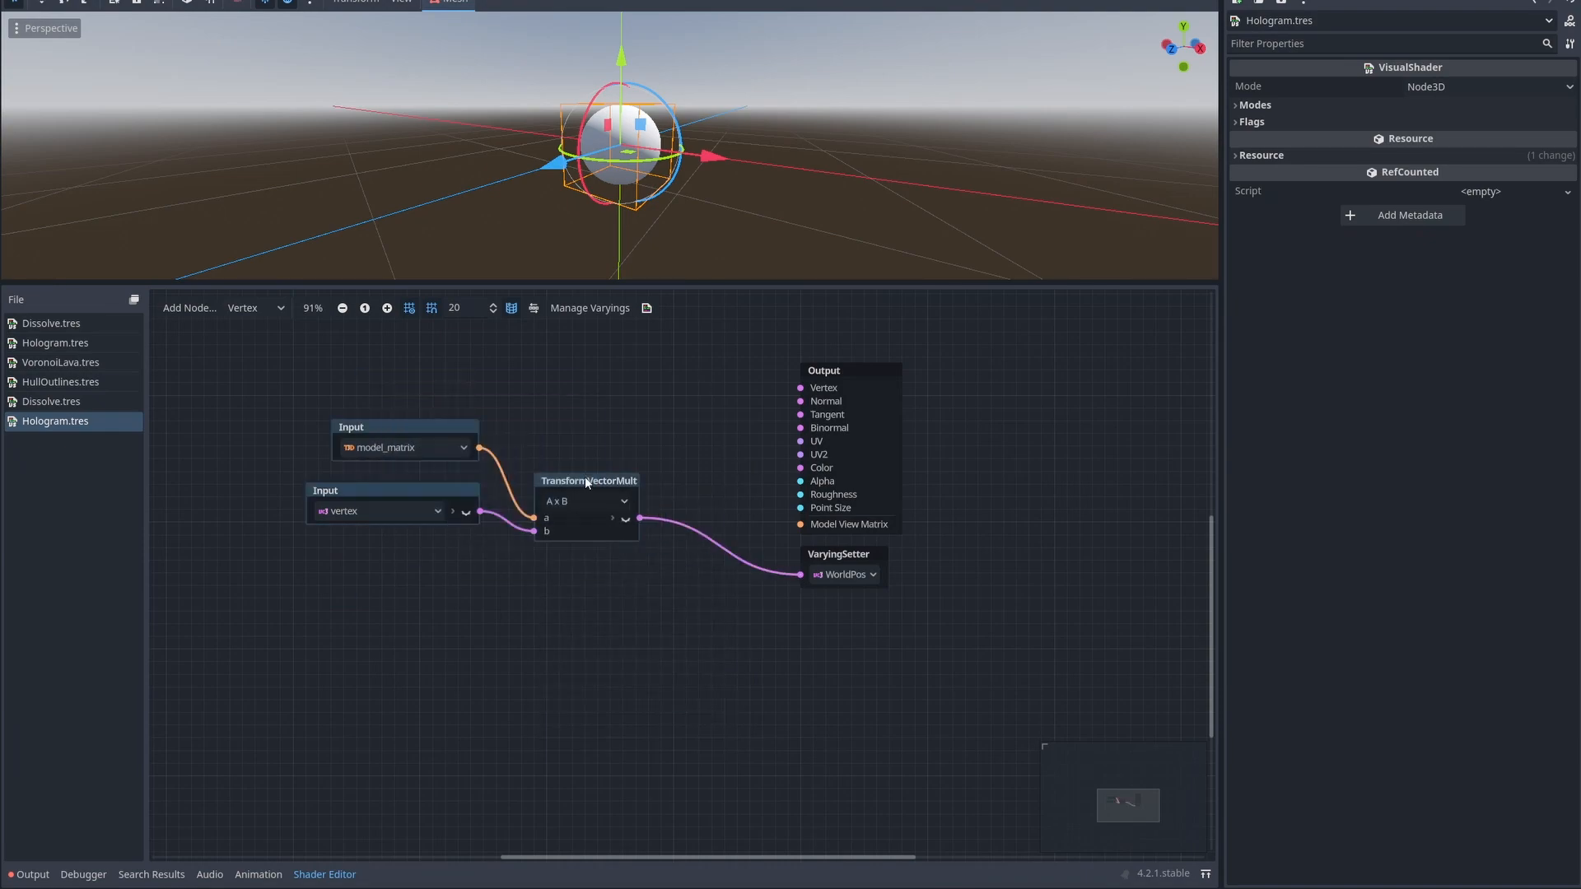
pyautogui.moveTo(587, 481); pyautogui.dragTo(701, 545)
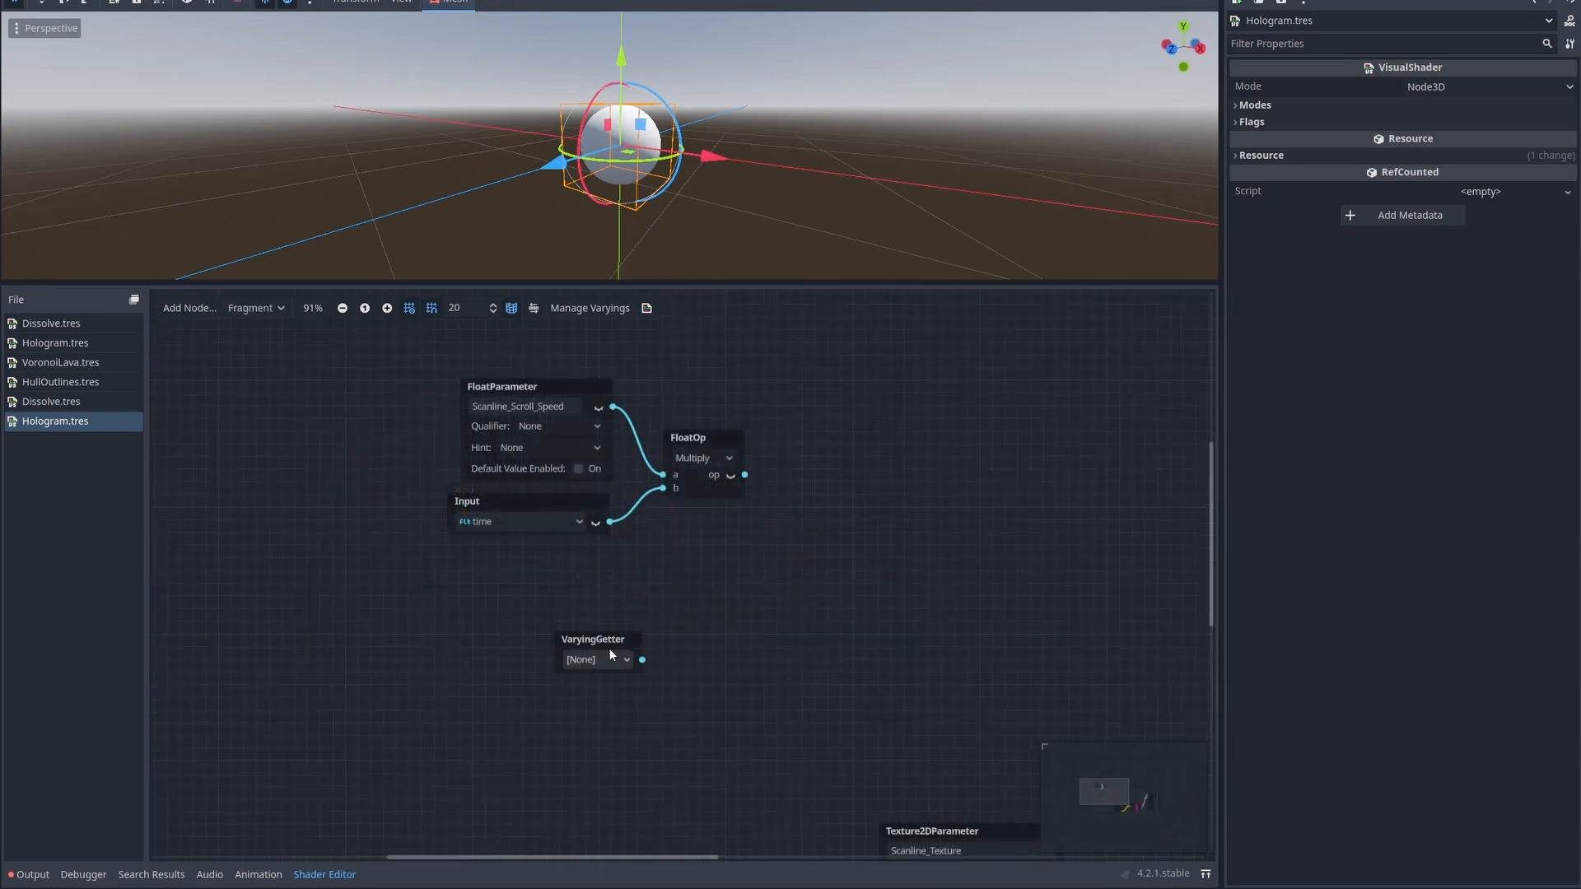
# Step: Set the fragment shader's VaryingGetter to WorldPos and feed it into a new Vector3 VectorDecompose node beside it
pyautogui.click(600, 659)
pyautogui.click(601, 697)
pyautogui.moveTo(601, 647)
pyautogui.mouseDown()
pyautogui.moveTo(494, 648)
pyautogui.moveTo(610, 666)
pyautogui.mouseUp()
pyautogui.write('vectorde')
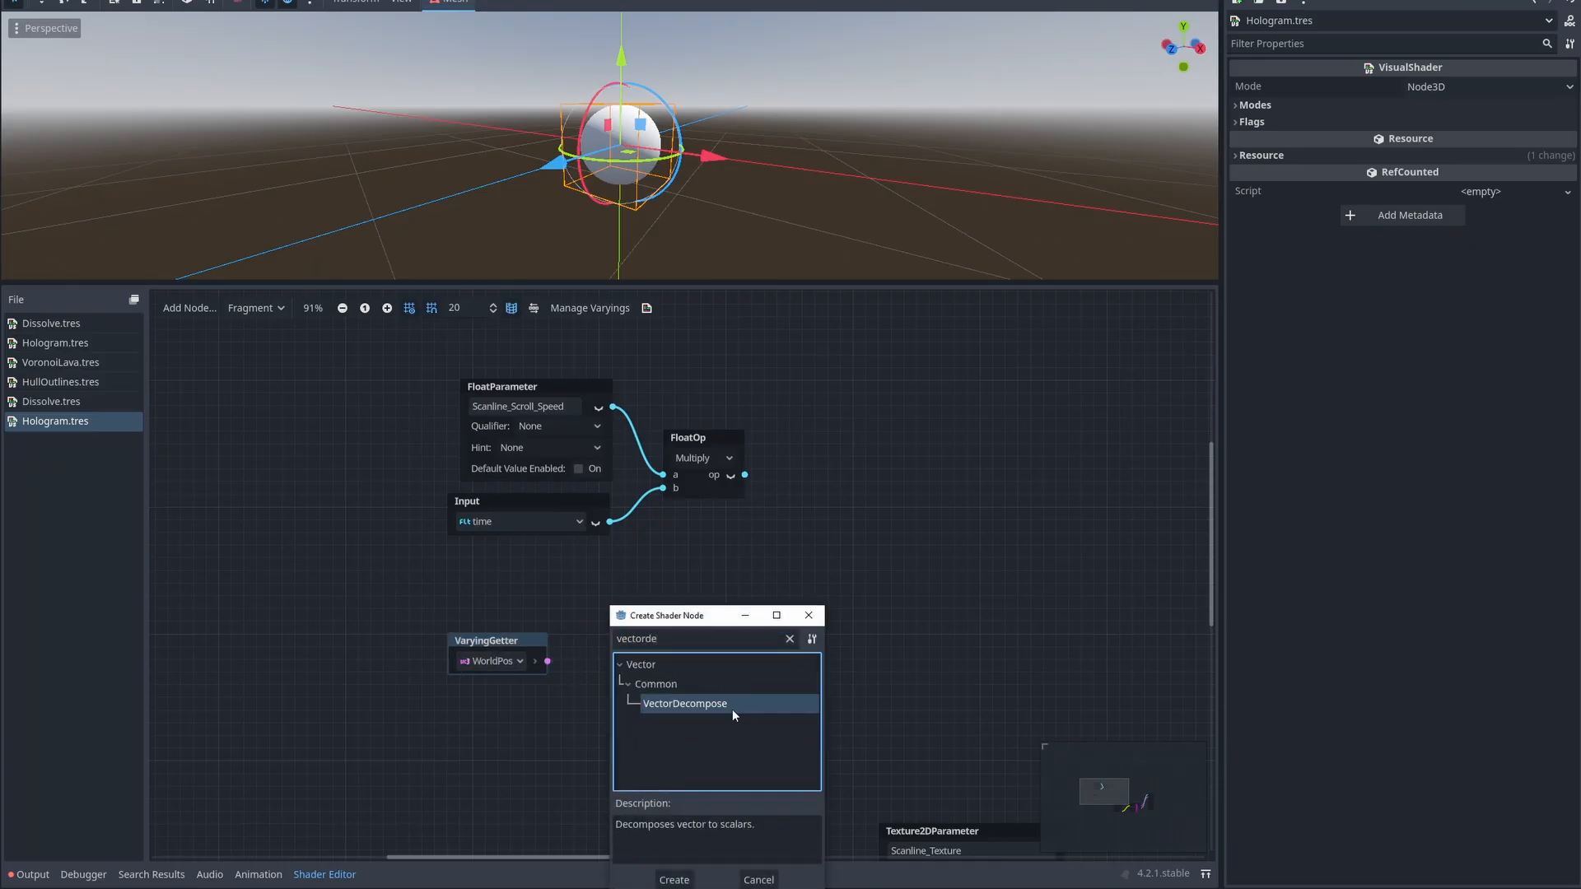
pyautogui.doubleClick(733, 705)
pyautogui.moveTo(660, 671); pyautogui.dragTo(623, 635)
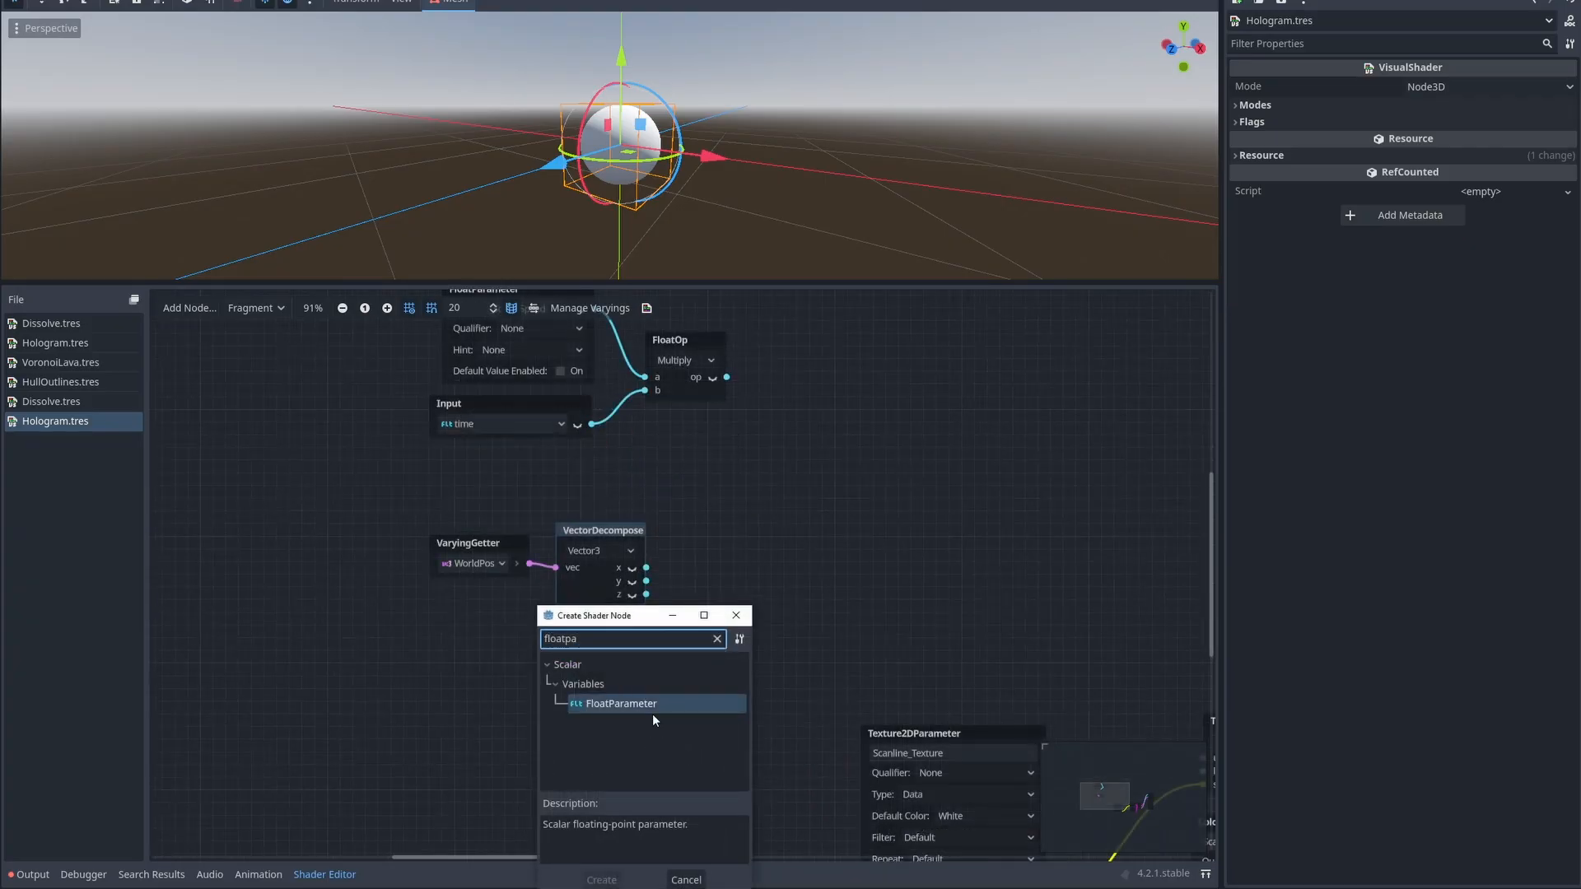
# Step: Add a FloatParameter named Scanline_Scale below VectorDecompose and multiply it with the y component in a FloatOp node
pyautogui.doubleClick(652, 709)
pyautogui.moveTo(607, 652); pyautogui.dragTo(561, 620)
pyautogui.doubleClick(502, 636)
pyautogui.write('Scanline Scakl')
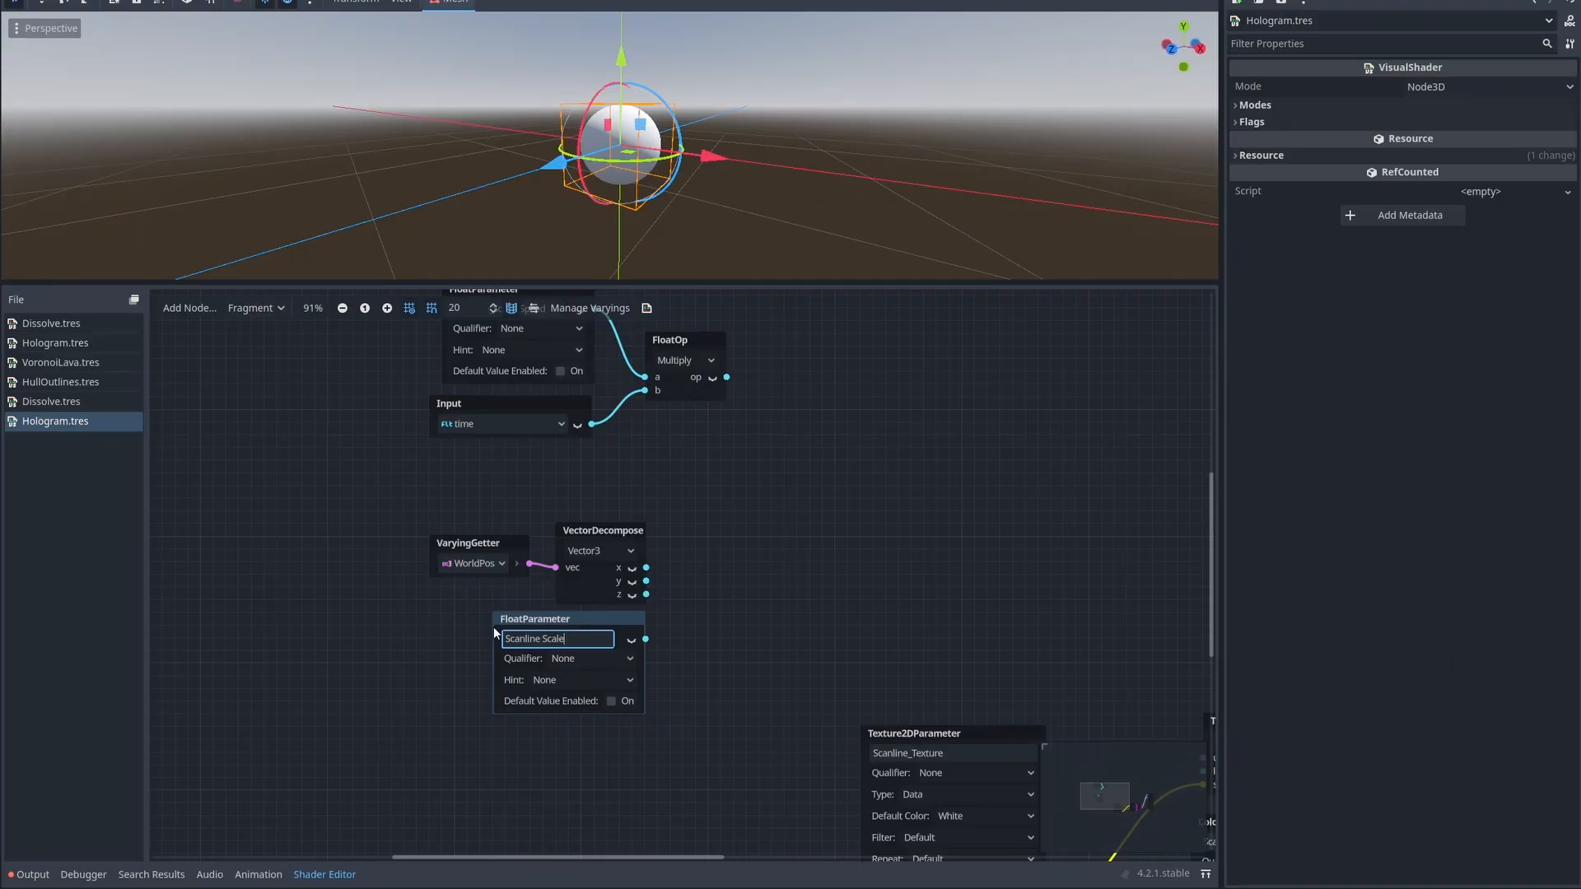
pyautogui.press('Return')
pyautogui.moveTo(694, 595); pyautogui.dragTo(695, 606)
pyautogui.doubleClick(776, 659)
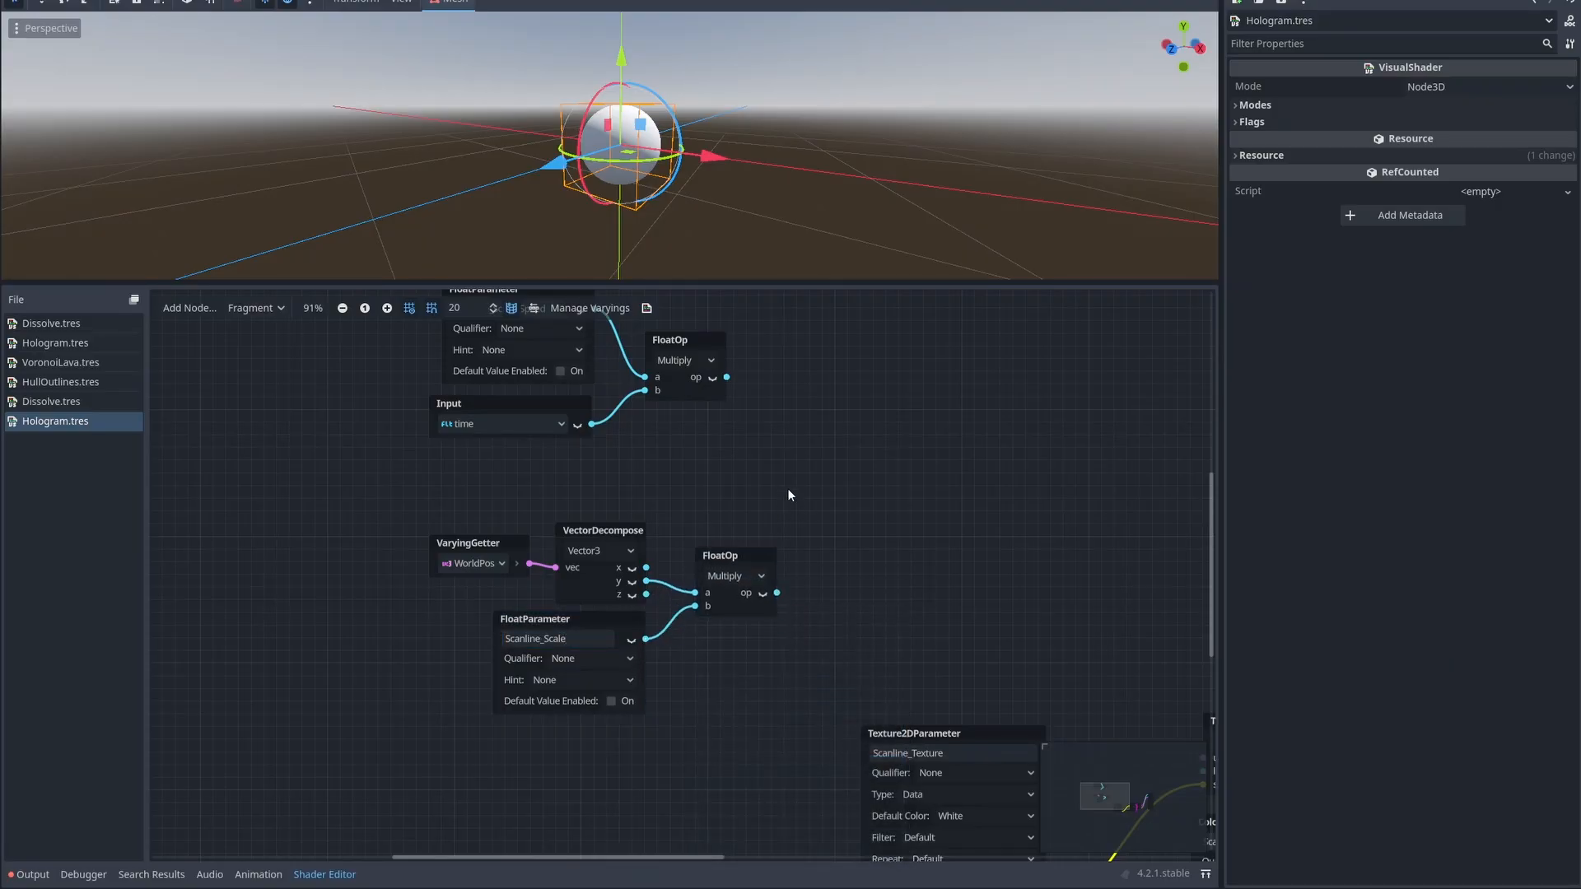
# Step: Add the time-based Multiply output and the scaled y position together in a new FloatOp node set to Add
pyautogui.moveTo(726, 377); pyautogui.dragTo(945, 458)
pyautogui.write('add')
pyautogui.click(1013, 537)
pyautogui.doubleClick(1011, 575)
pyautogui.moveTo(776, 593); pyautogui.dragTo(946, 516)
# Step: Add a Vector2 VectorCompose node, feed the sum into its y input, and connect its vector to the Texture2D uv
pyautogui.moveTo(1091, 523); pyautogui.dragTo(764, 426, button='middle')
pyautogui.moveTo(702, 410); pyautogui.dragTo(798, 488)
pyautogui.write('vector2')
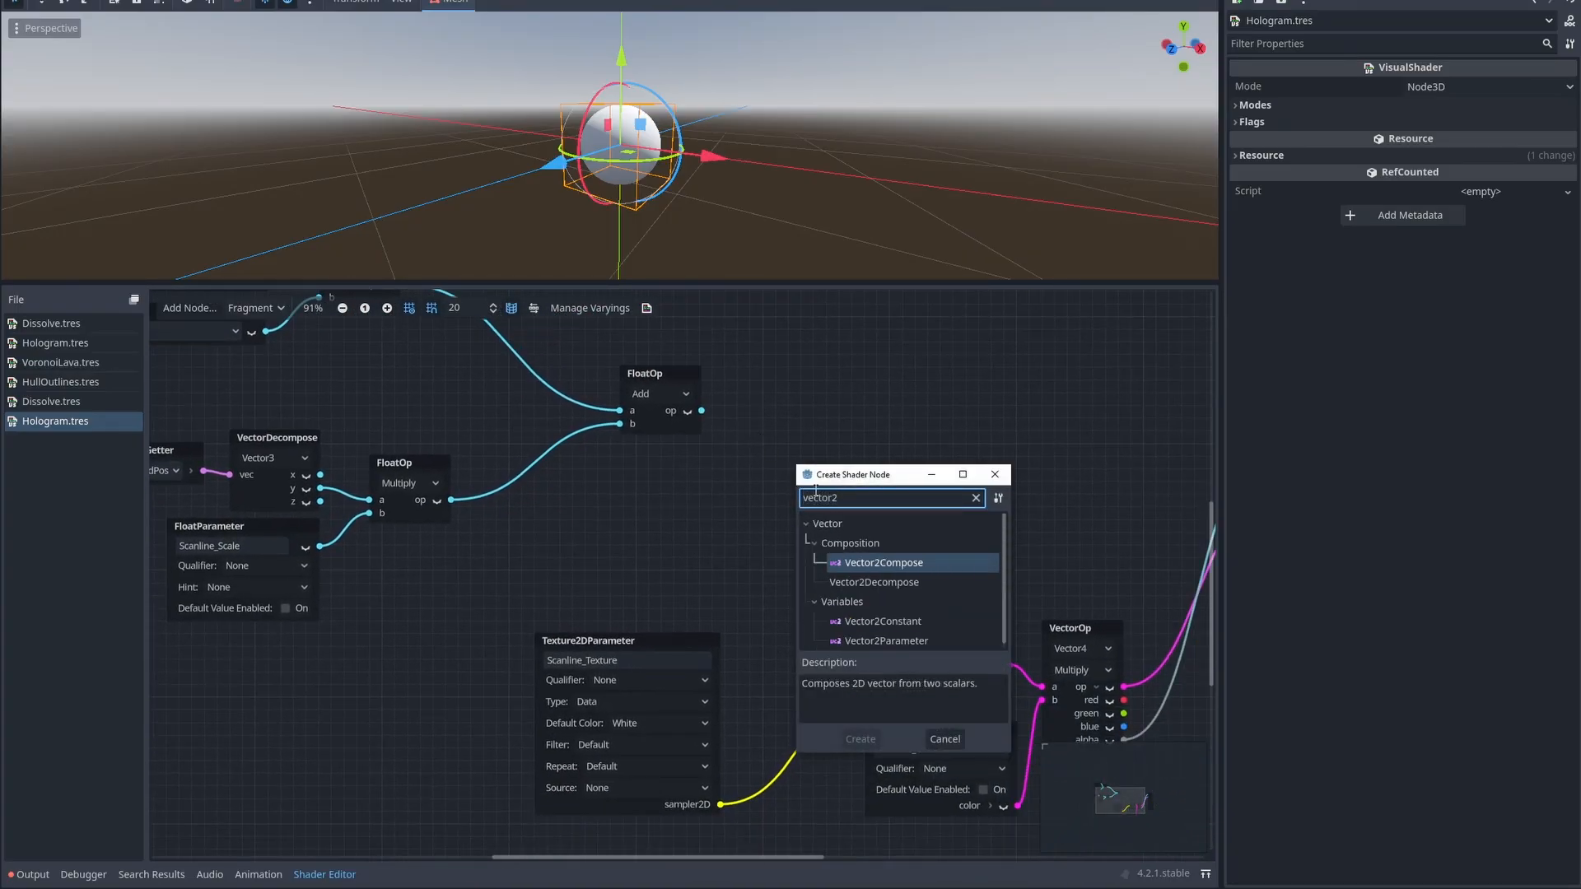
pyautogui.doubleClick(917, 560)
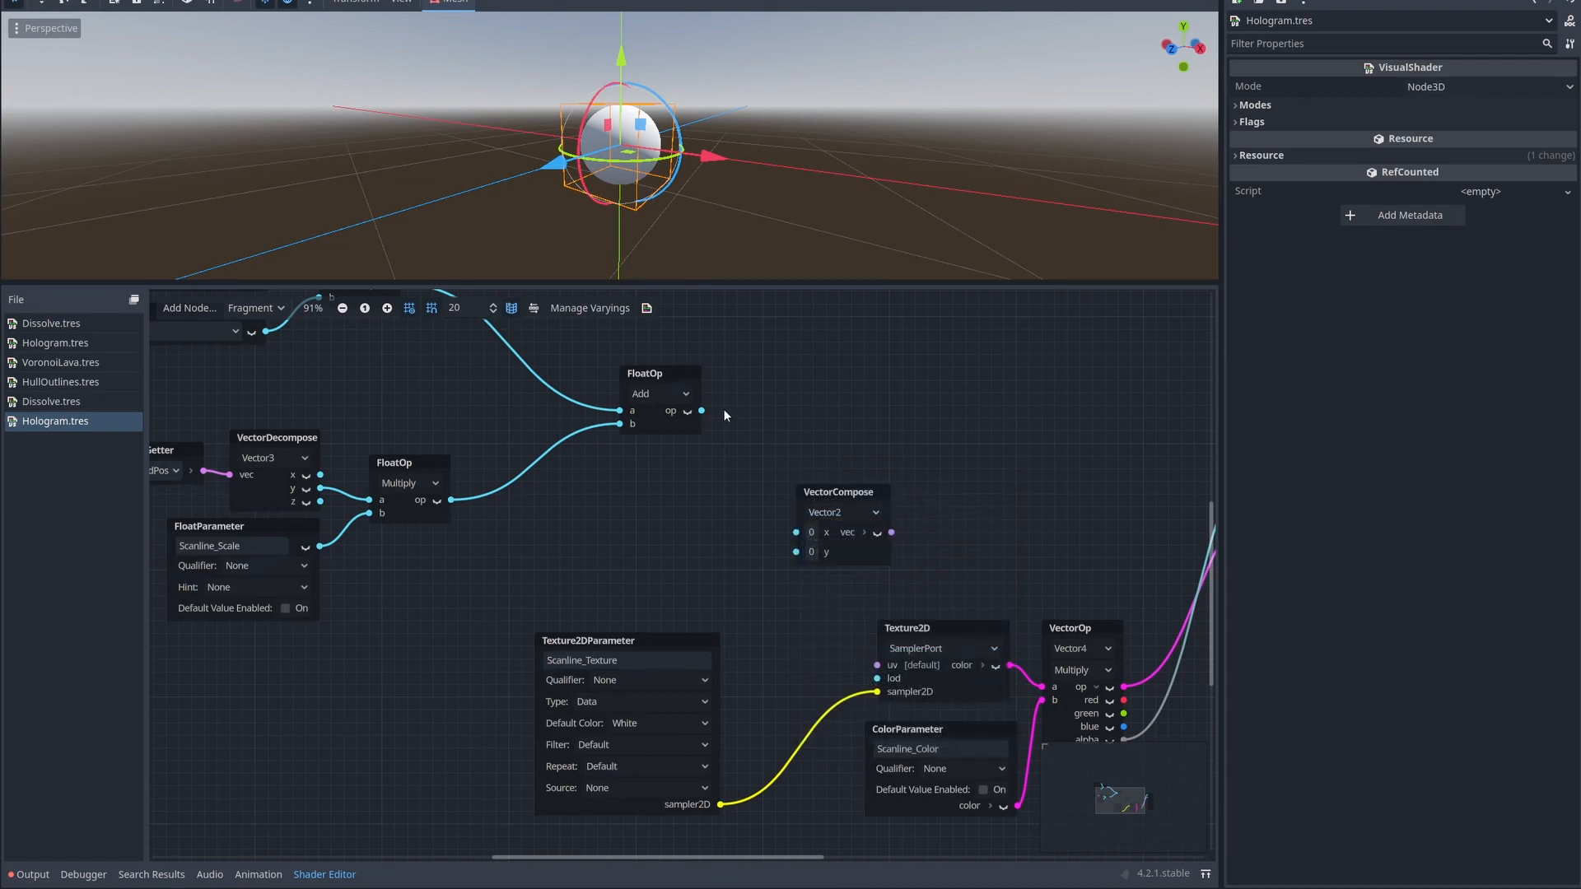
pyautogui.moveTo(702, 410); pyautogui.dragTo(795, 551)
pyautogui.moveTo(828, 497); pyautogui.dragTo(877, 664)
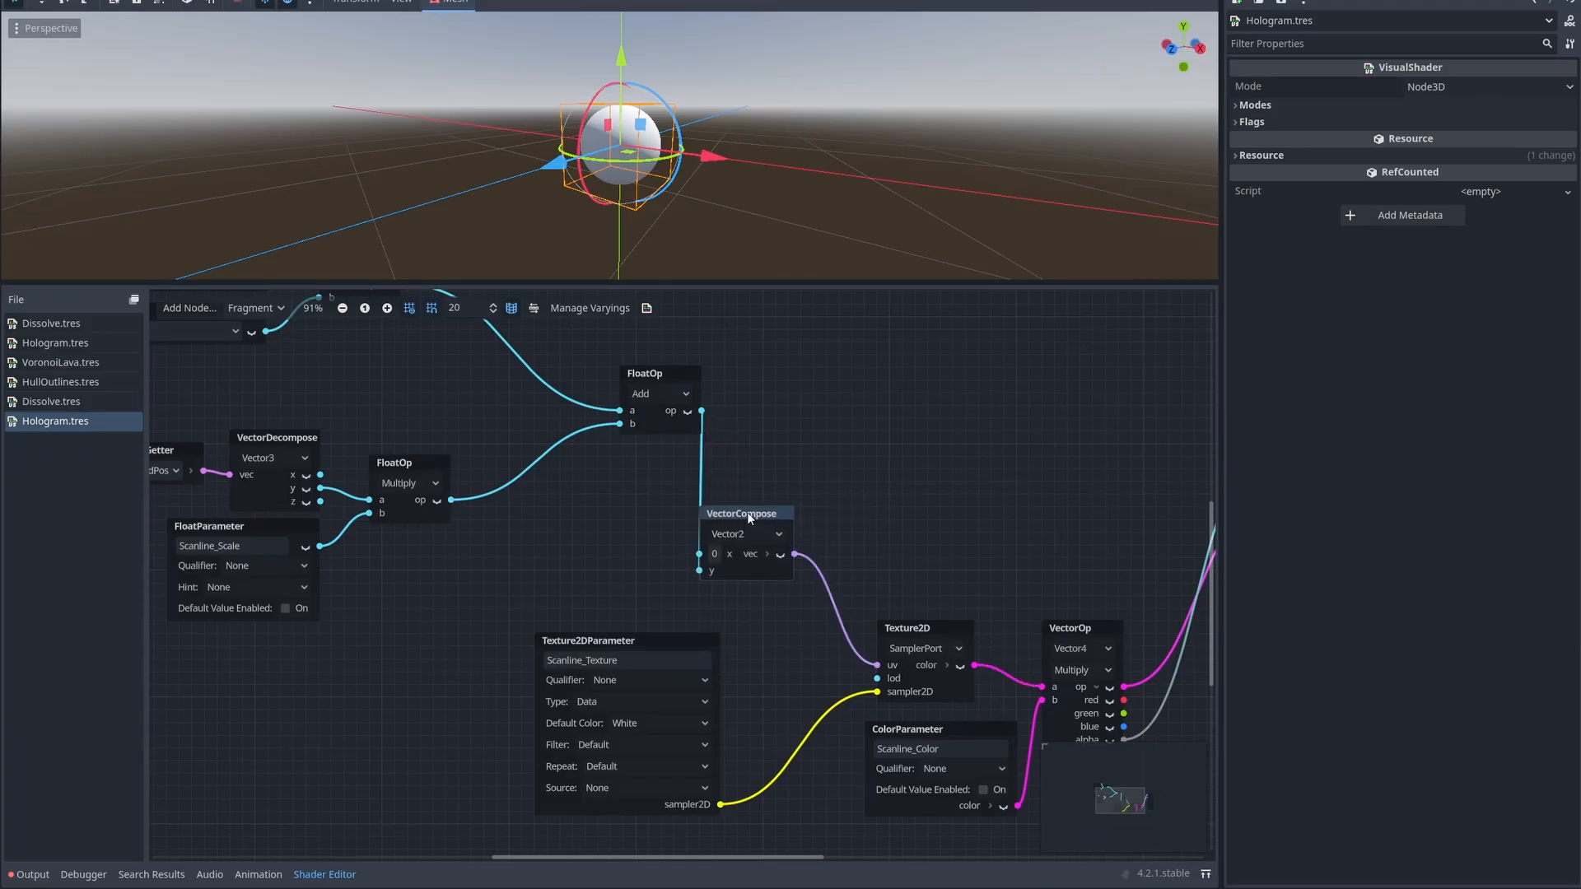
pyautogui.moveTo(748, 512); pyautogui.dragTo(787, 524)
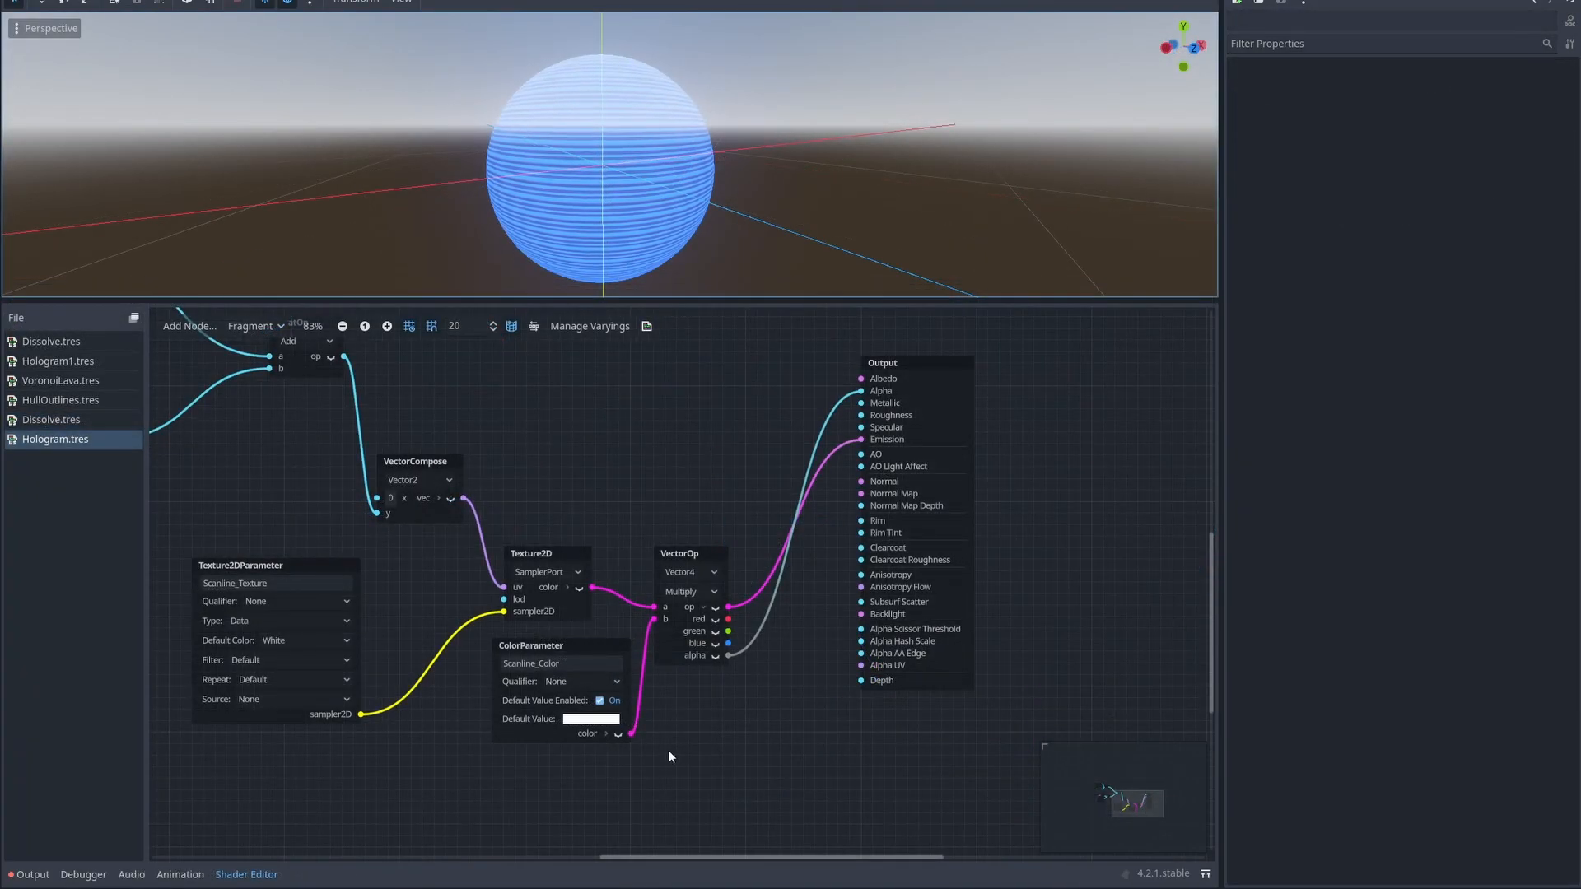
# Step: Add a Fresnel node directly below the Scanline_Color parameter
pyautogui.moveTo(668, 756); pyautogui.dragTo(803, 436, button='middle')
pyautogui.rightClick(587, 531)
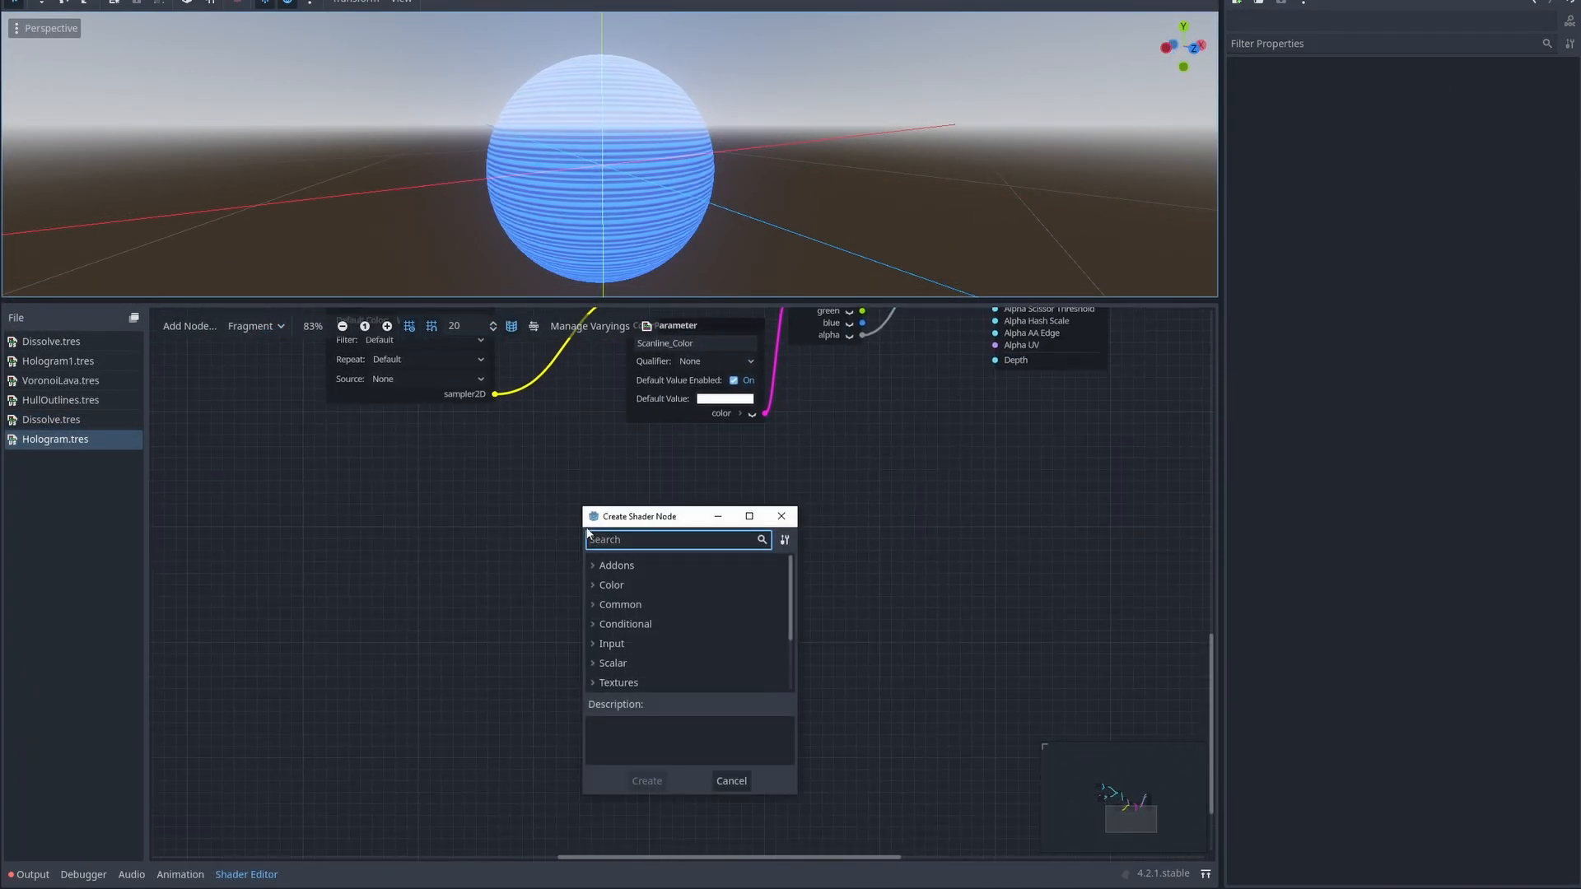
pyautogui.write('fresnel')
pyautogui.doubleClick(678, 606)
pyautogui.moveTo(706, 517); pyautogui.dragTo(721, 492)
pyautogui.click(858, 476)
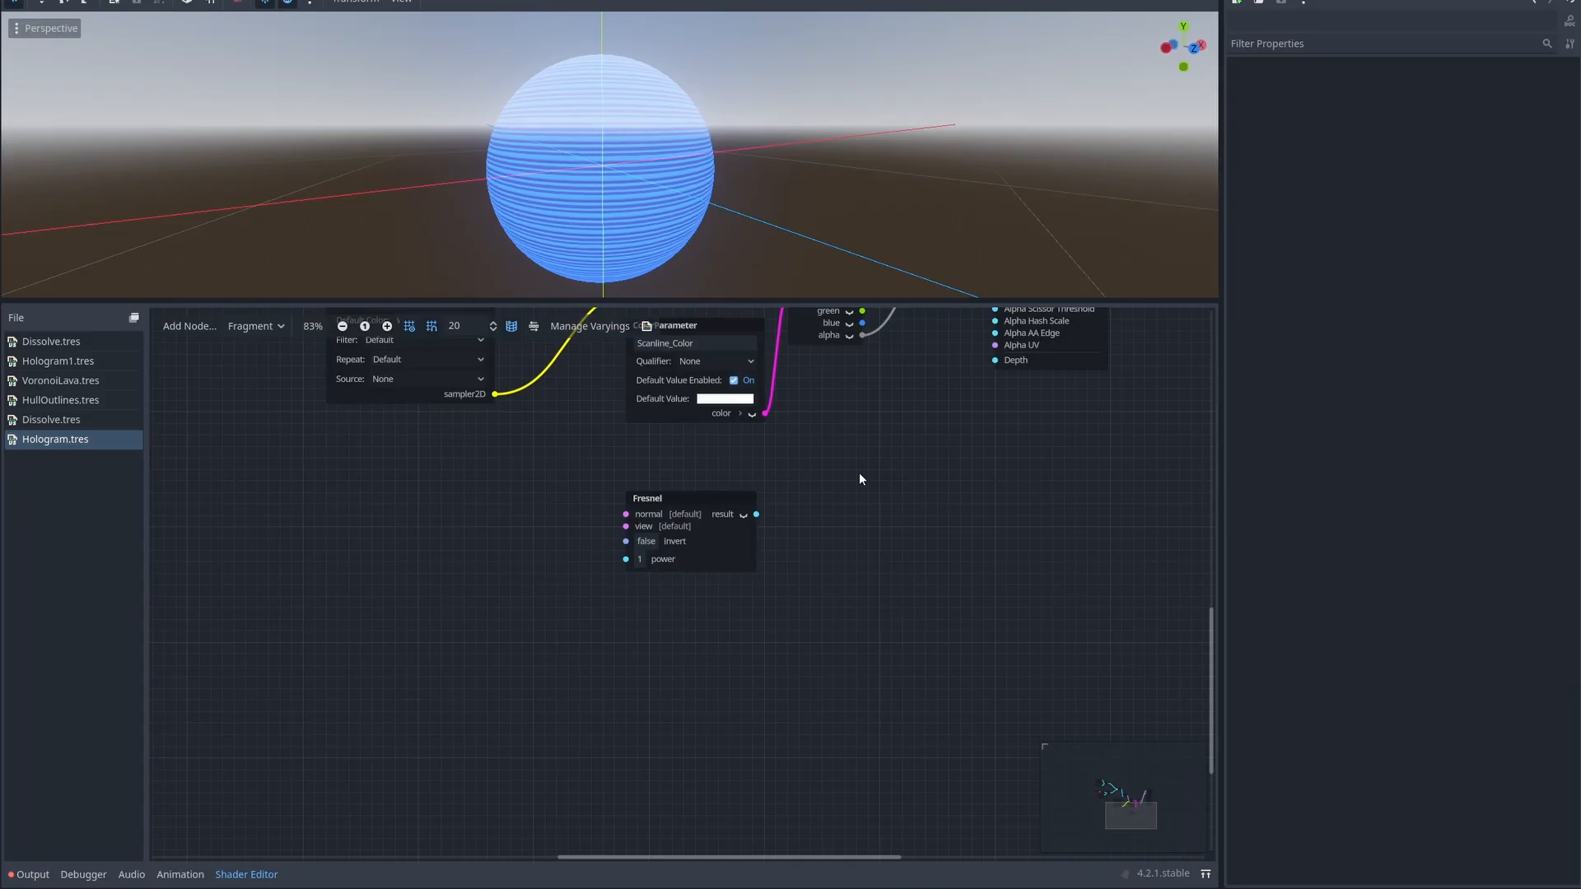
# Step: Add a FloatParameter named Fresnel_Power with its default value enabled at 1, and connect it to the Fresnel power input
pyautogui.rightClick(372, 504)
pyautogui.write('floatpar')
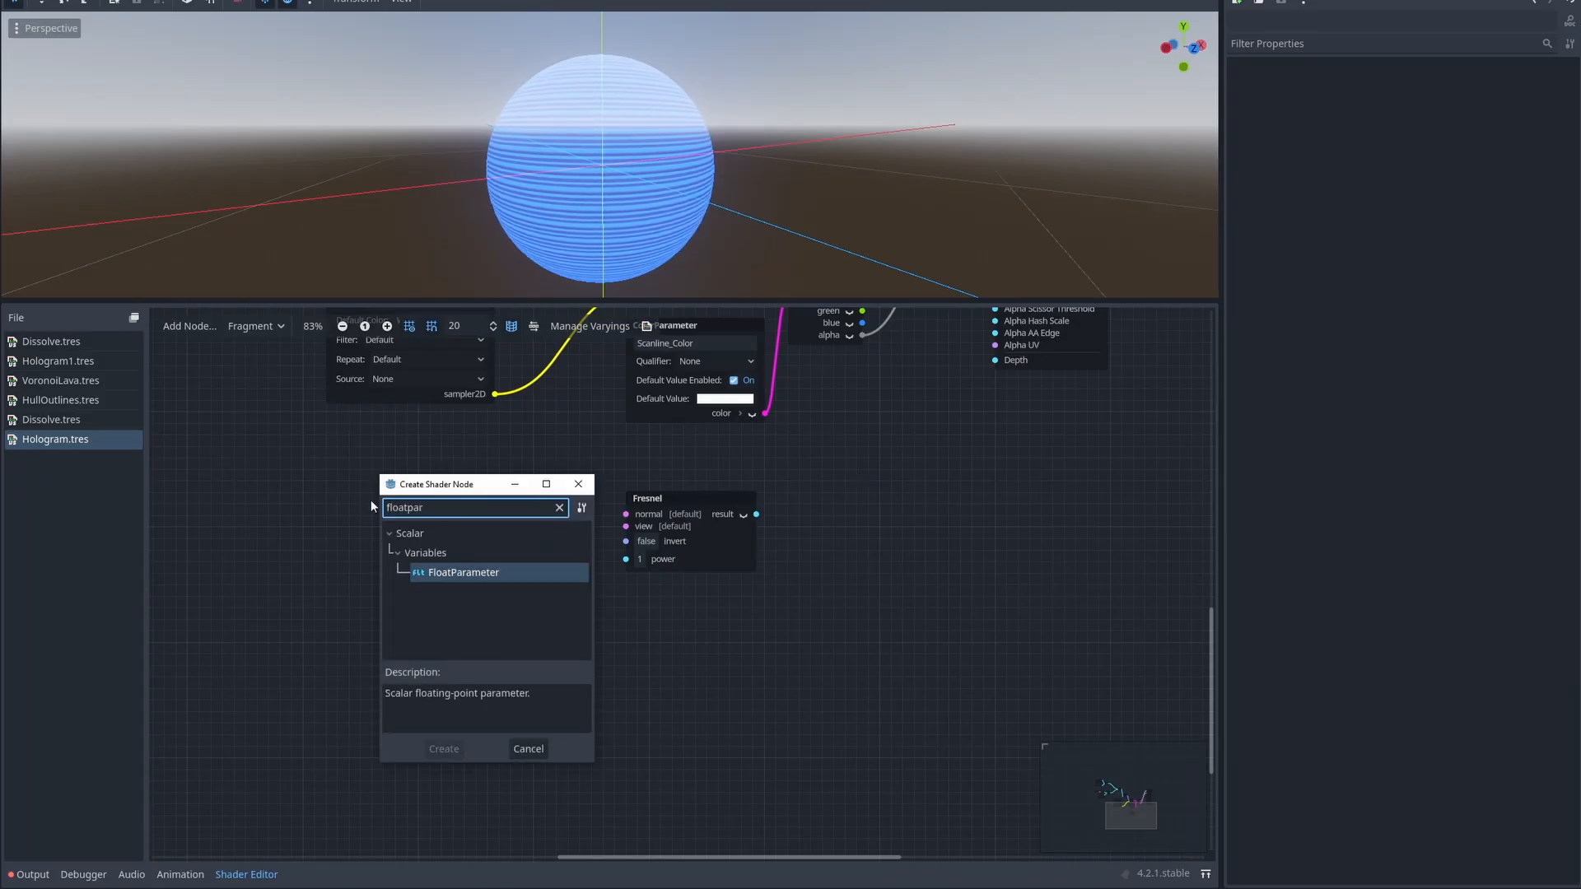
pyautogui.doubleClick(512, 572)
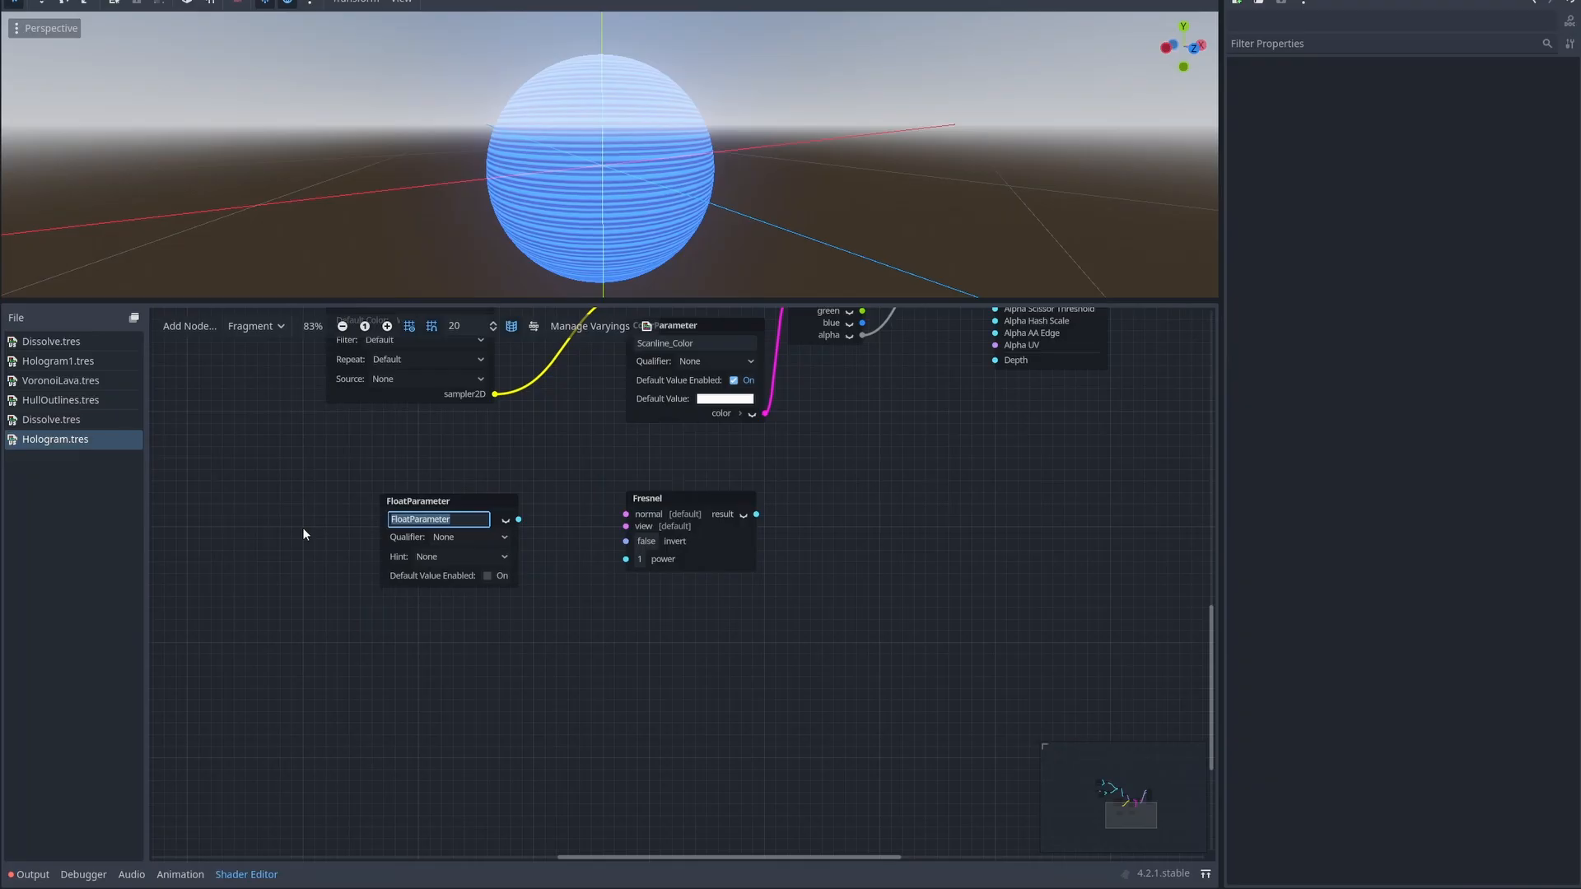
pyautogui.write('Fresnel_Power')
pyautogui.press('Return')
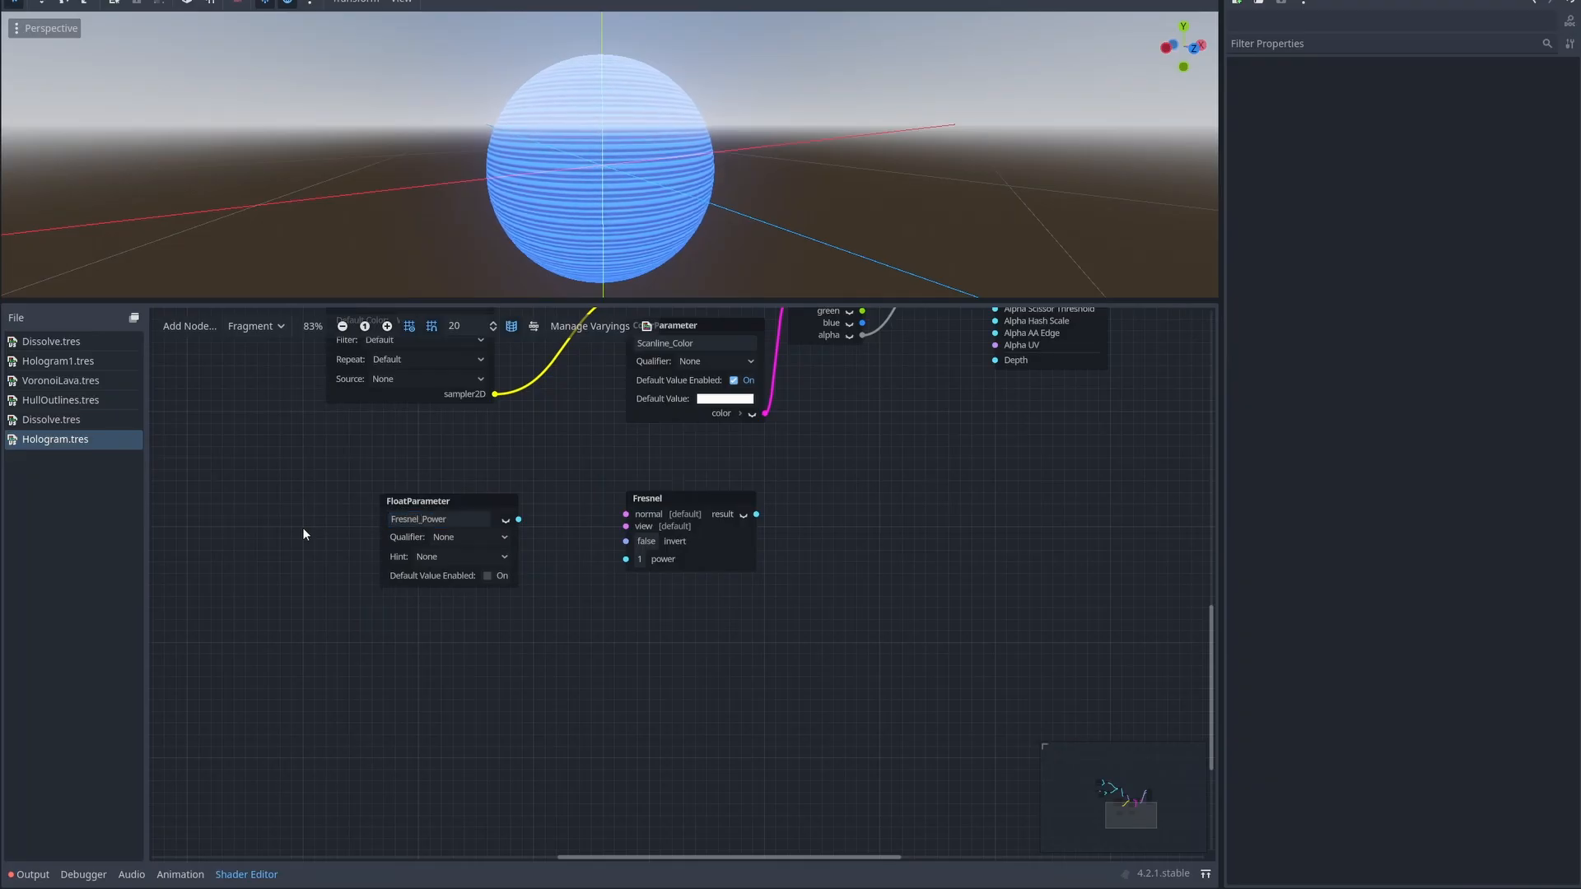
pyautogui.click(488, 576)
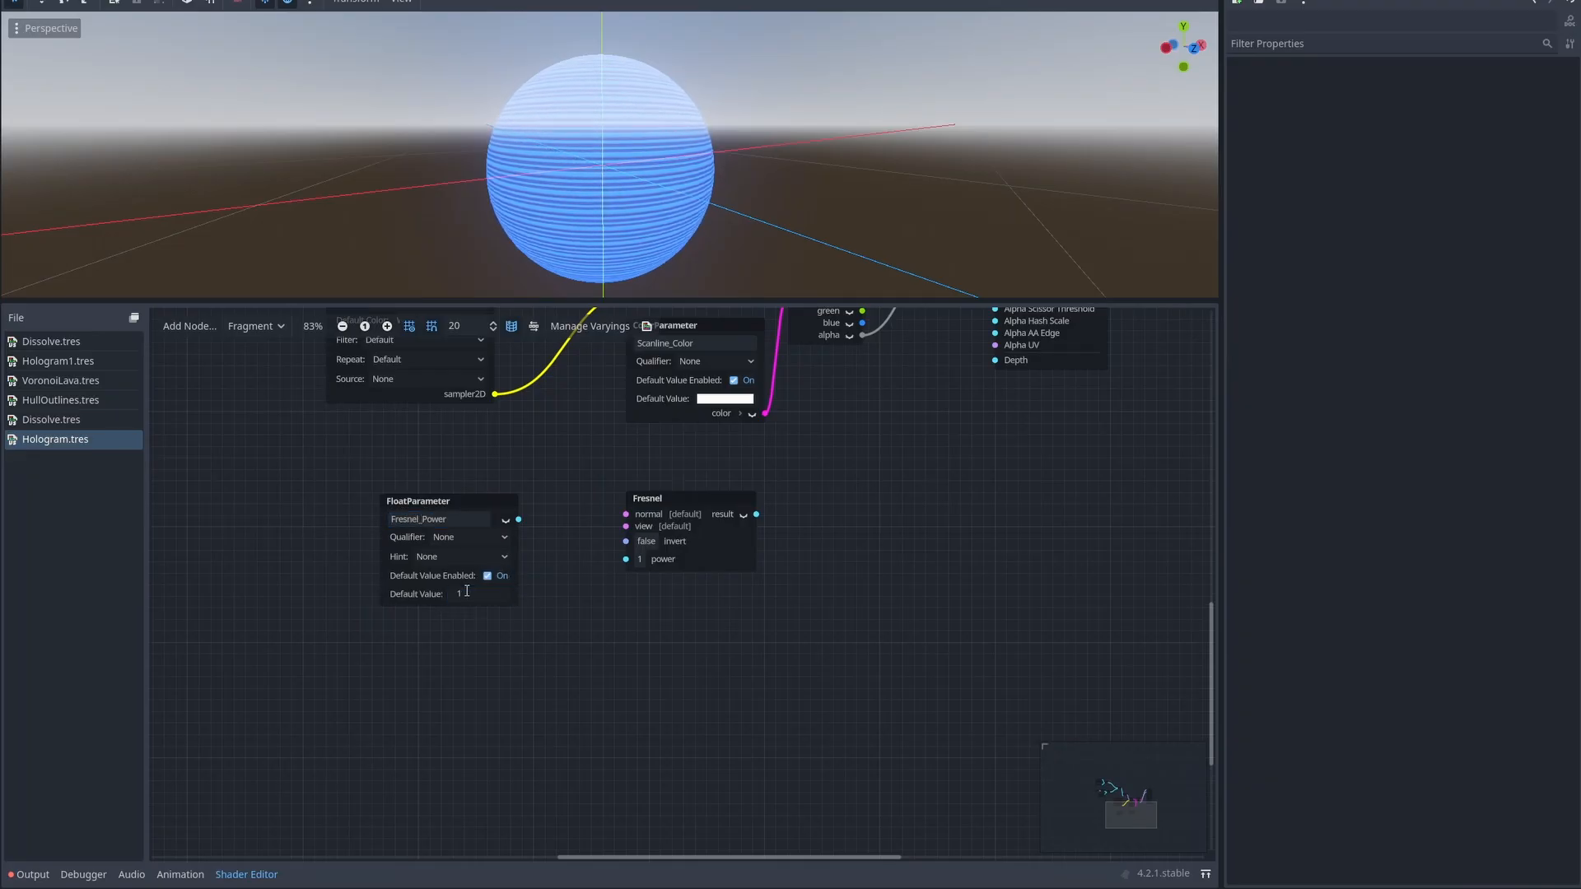
pyautogui.moveTo(621, 564); pyautogui.dragTo(620, 562)
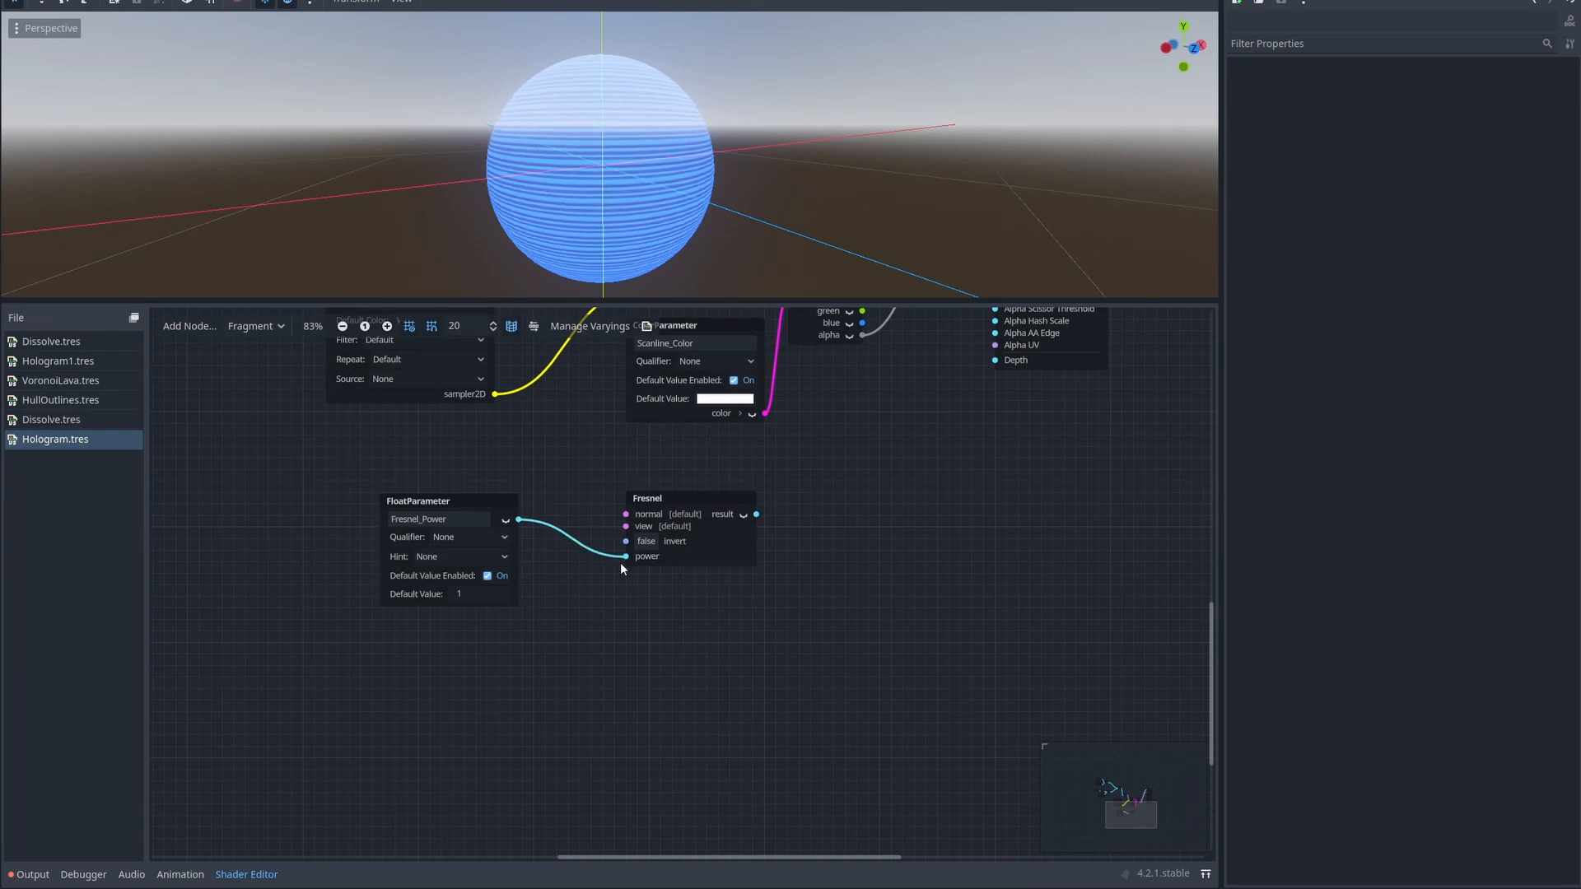
# Step: Add a ColorParameter named Fresnel_Color below the Fresnel node
pyautogui.rightClick(632, 605)
pyautogui.write('colorp')
pyautogui.doubleClick(713, 699)
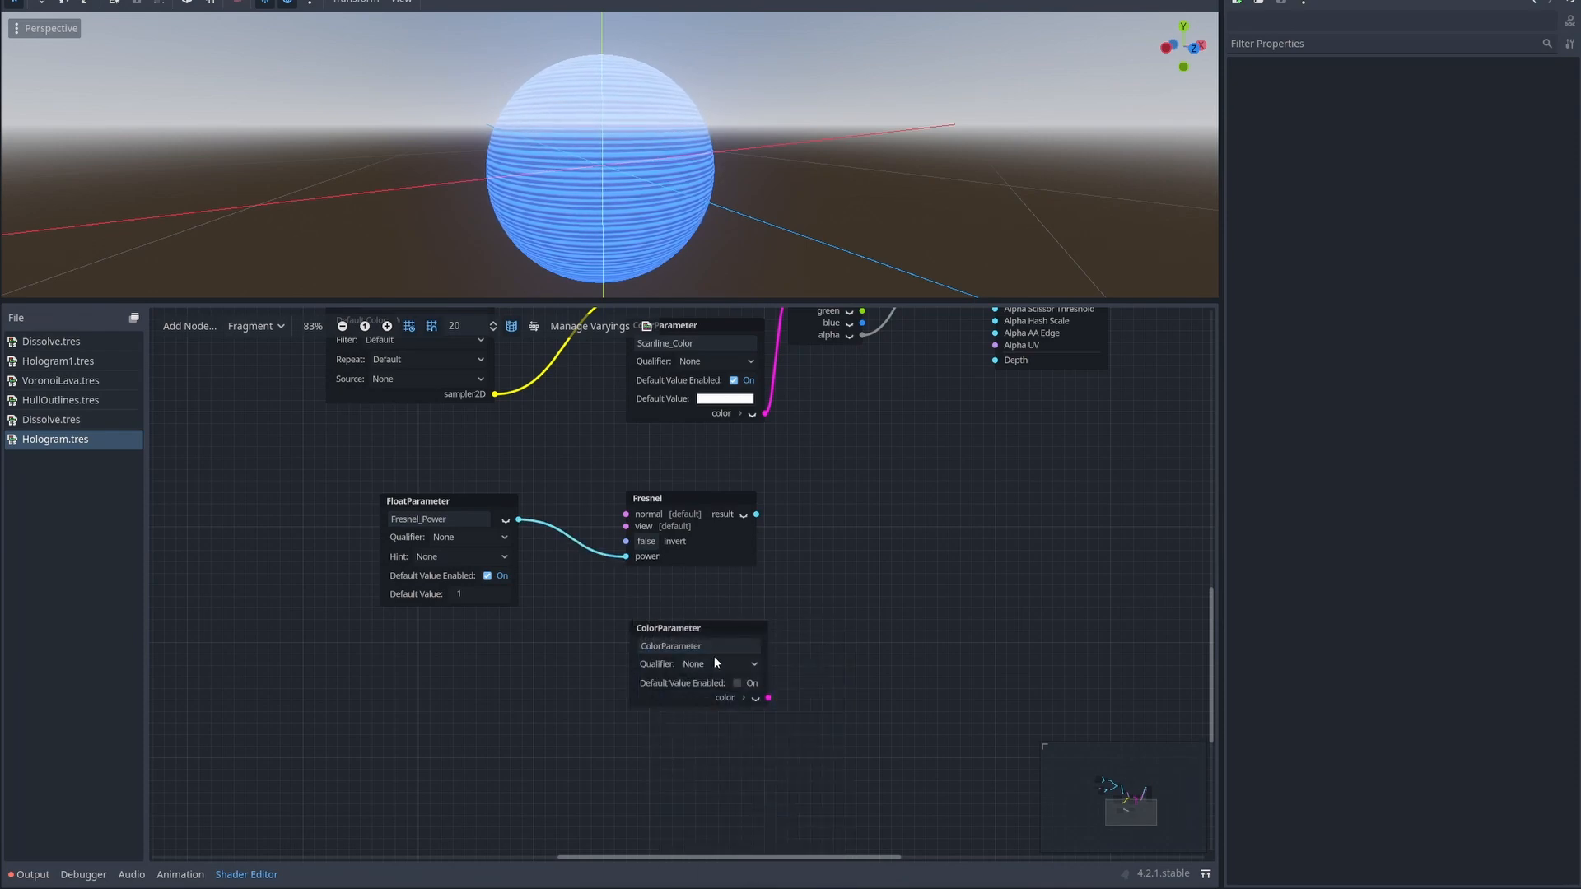
pyautogui.write('Fresnel_Color')
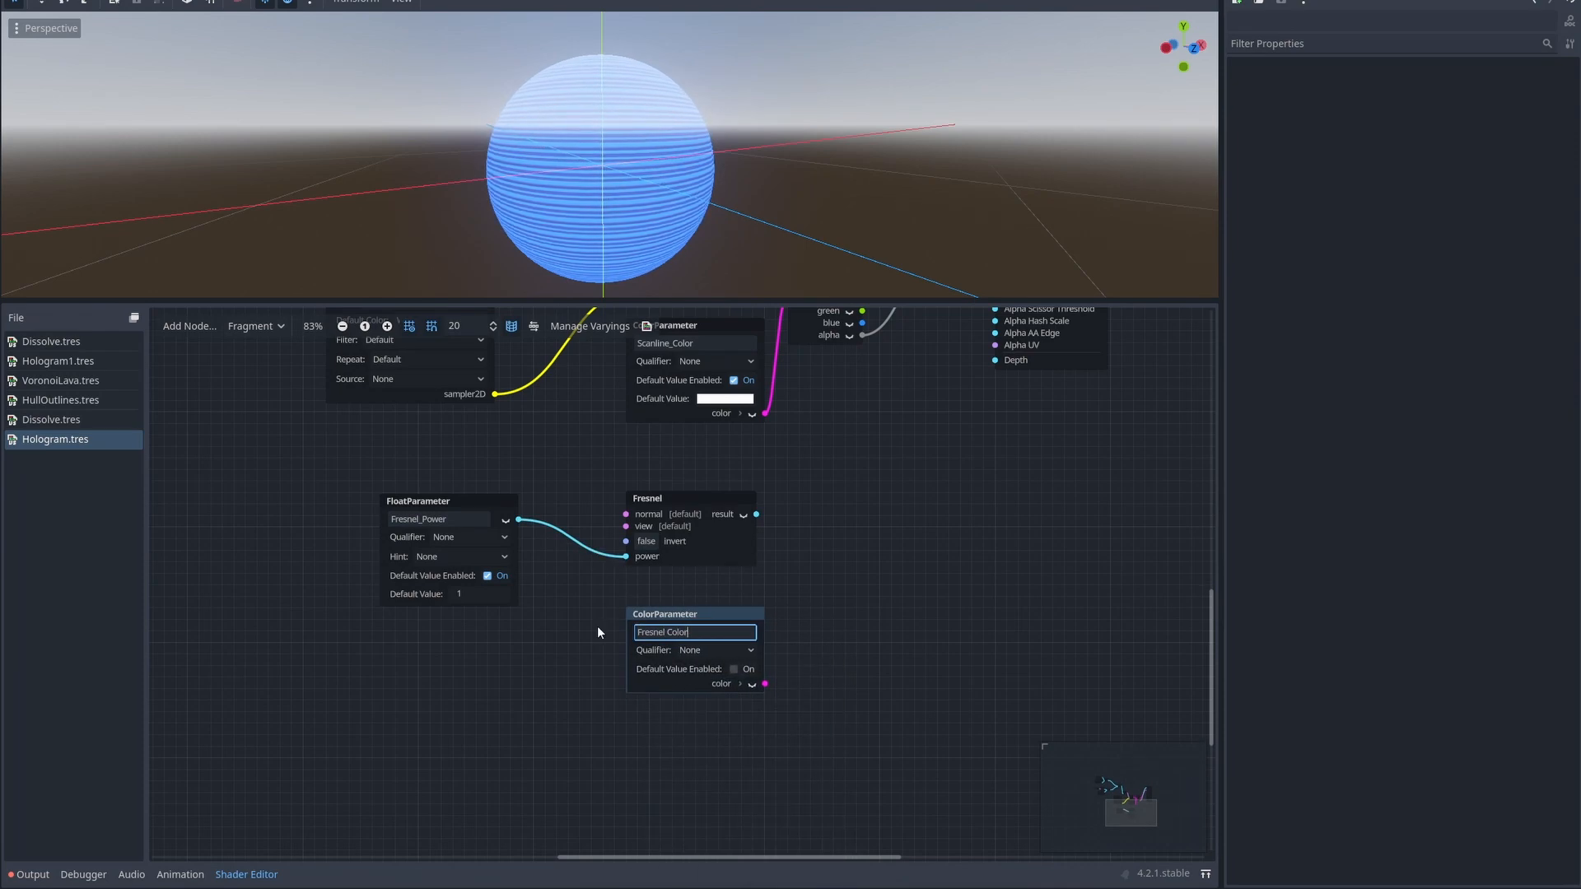
pyautogui.click(597, 628)
# Step: Multiply the Fresnel result by Fresnel_Color in a new Vector4 VectorOp node
pyautogui.rightClick(808, 522)
pyautogui.write('mul')
pyautogui.scroll(-2, 947, 607)
pyautogui.scroll(-2, 945, 607)
pyautogui.doubleClick(916, 639)
pyautogui.moveTo(822, 528); pyautogui.dragTo(754, 514)
pyautogui.moveTo(765, 685); pyautogui.dragTo(821, 544)
pyautogui.scroll(3, 916, 427)
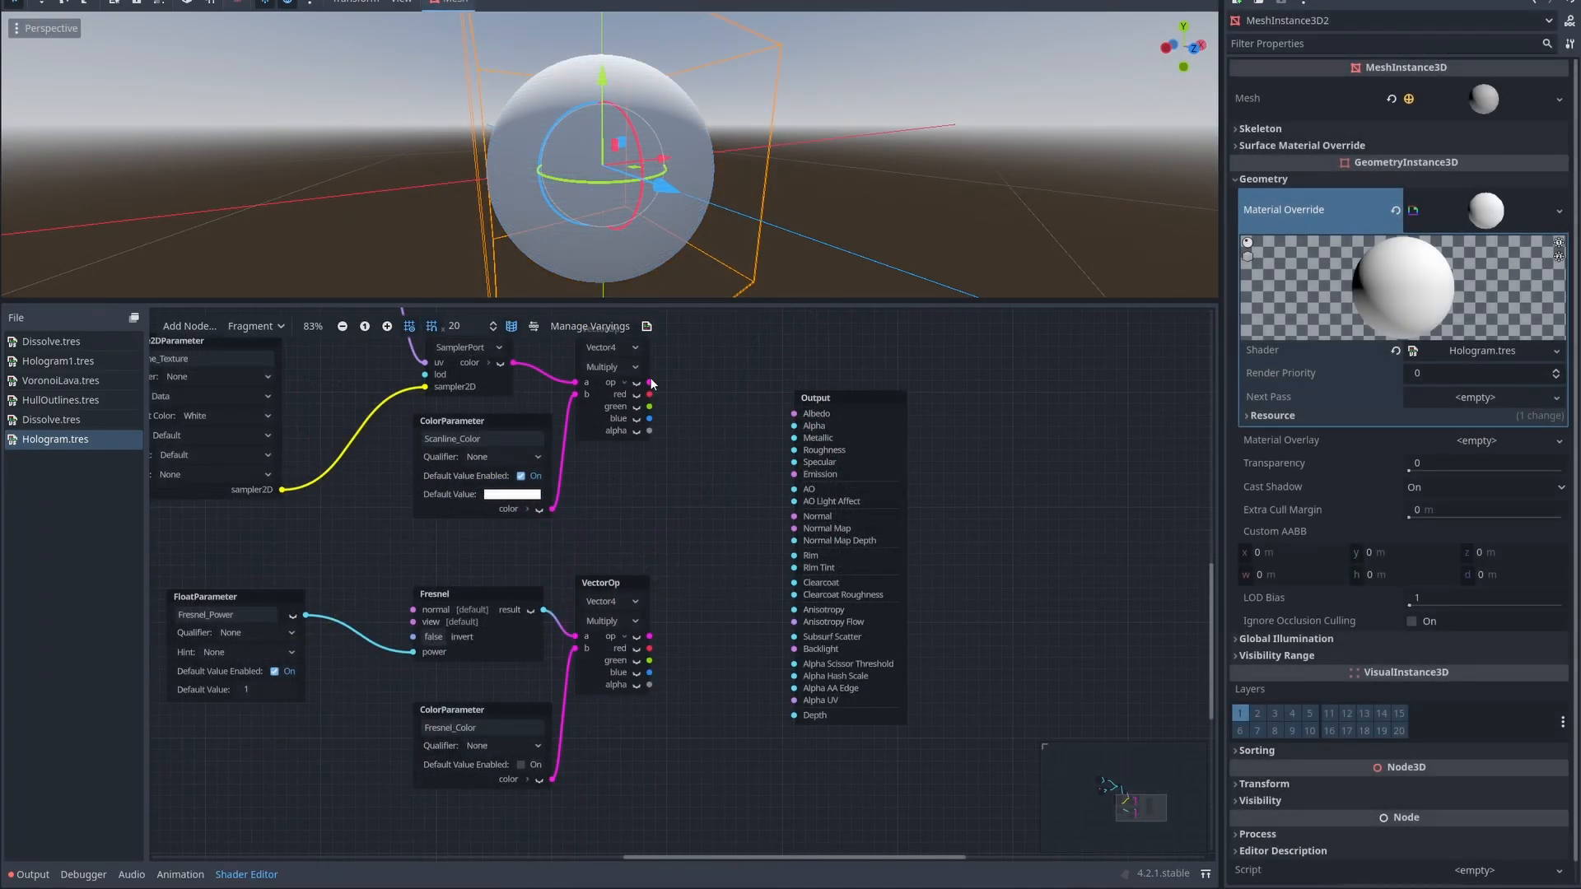
# Step: Add the scanline and Fresnel color products in a Vector4 VectorOp node and connect the sum to Emission
pyautogui.moveTo(651, 383); pyautogui.dragTo(726, 475)
pyautogui.write('add')
pyautogui.doubleClick(766, 645)
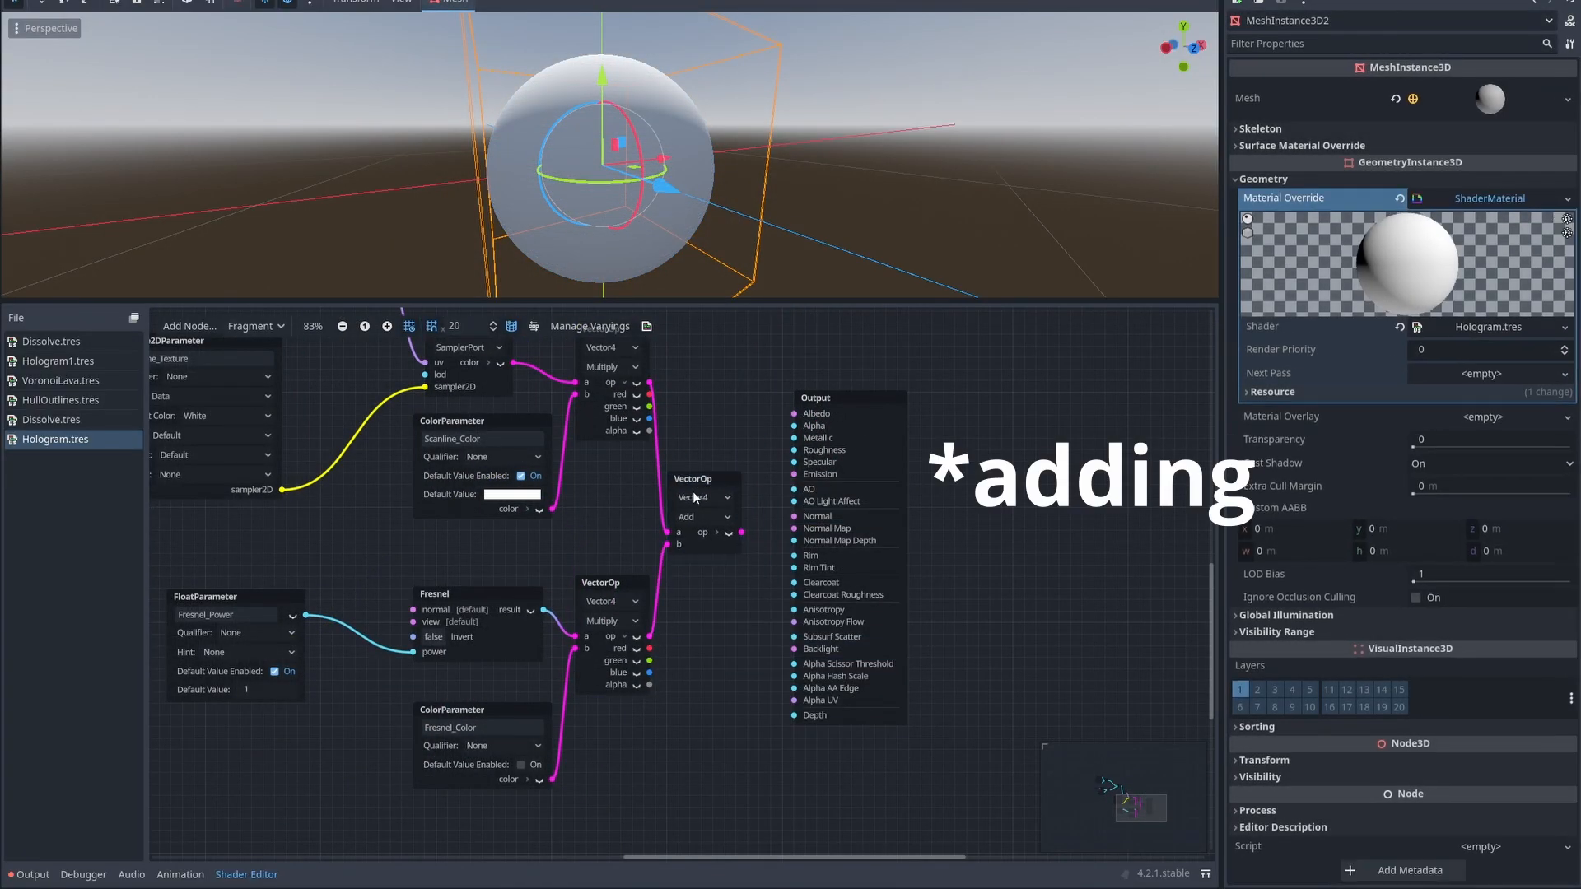
pyautogui.moveTo(679, 544); pyautogui.dragTo(650, 636)
pyautogui.moveTo(751, 532); pyautogui.dragTo(792, 476)
# Step: Add the alpha outputs of both Multiply nodes in a FloatOp node, connect it to Alpha, and move the emission VectorOp lower
pyautogui.moveTo(752, 532); pyautogui.dragTo(680, 413)
pyautogui.write('add')
pyautogui.doubleClick(744, 531)
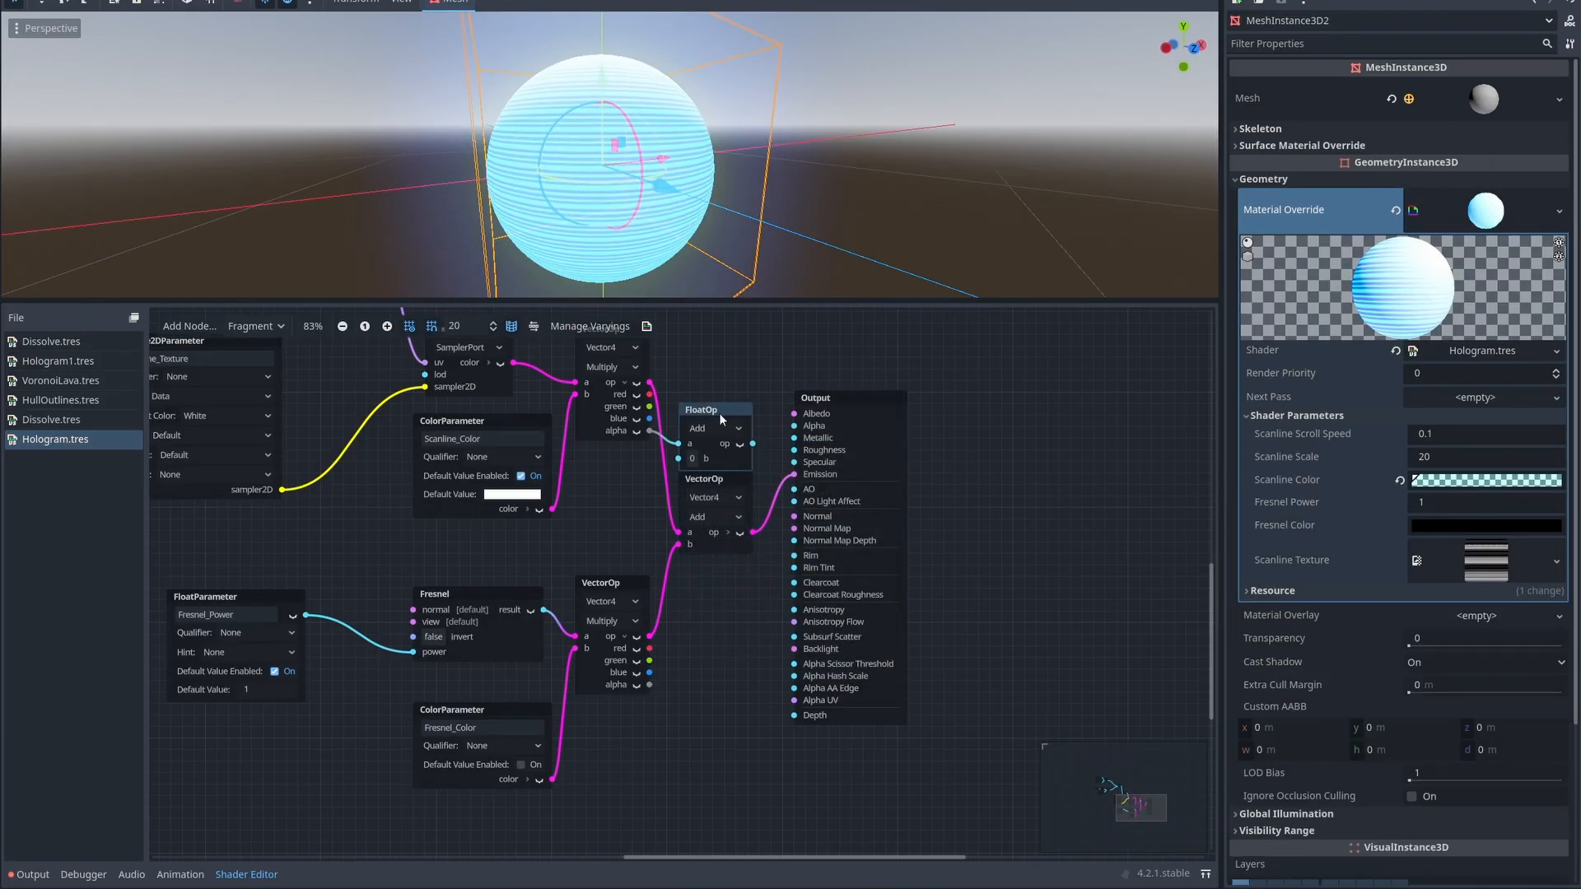
pyautogui.moveTo(650, 684); pyautogui.dragTo(794, 426)
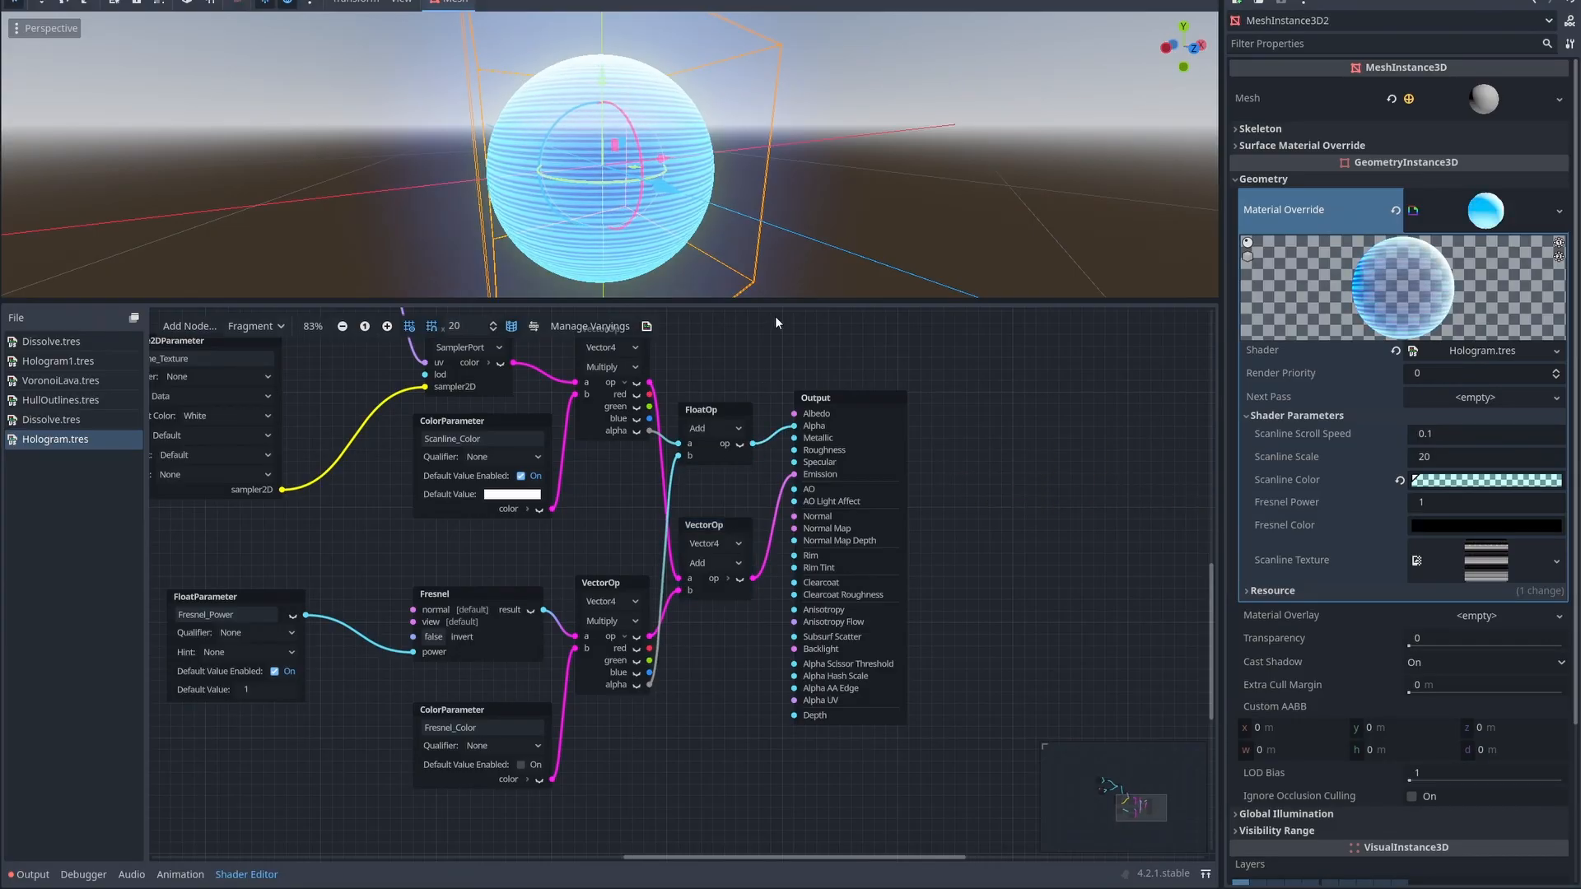
# Step: Enlarge the 3D viewport and set the material's Fresnel Color to magenta with blue and red at full strength
pyautogui.moveTo(774, 301); pyautogui.dragTo(774, 458)
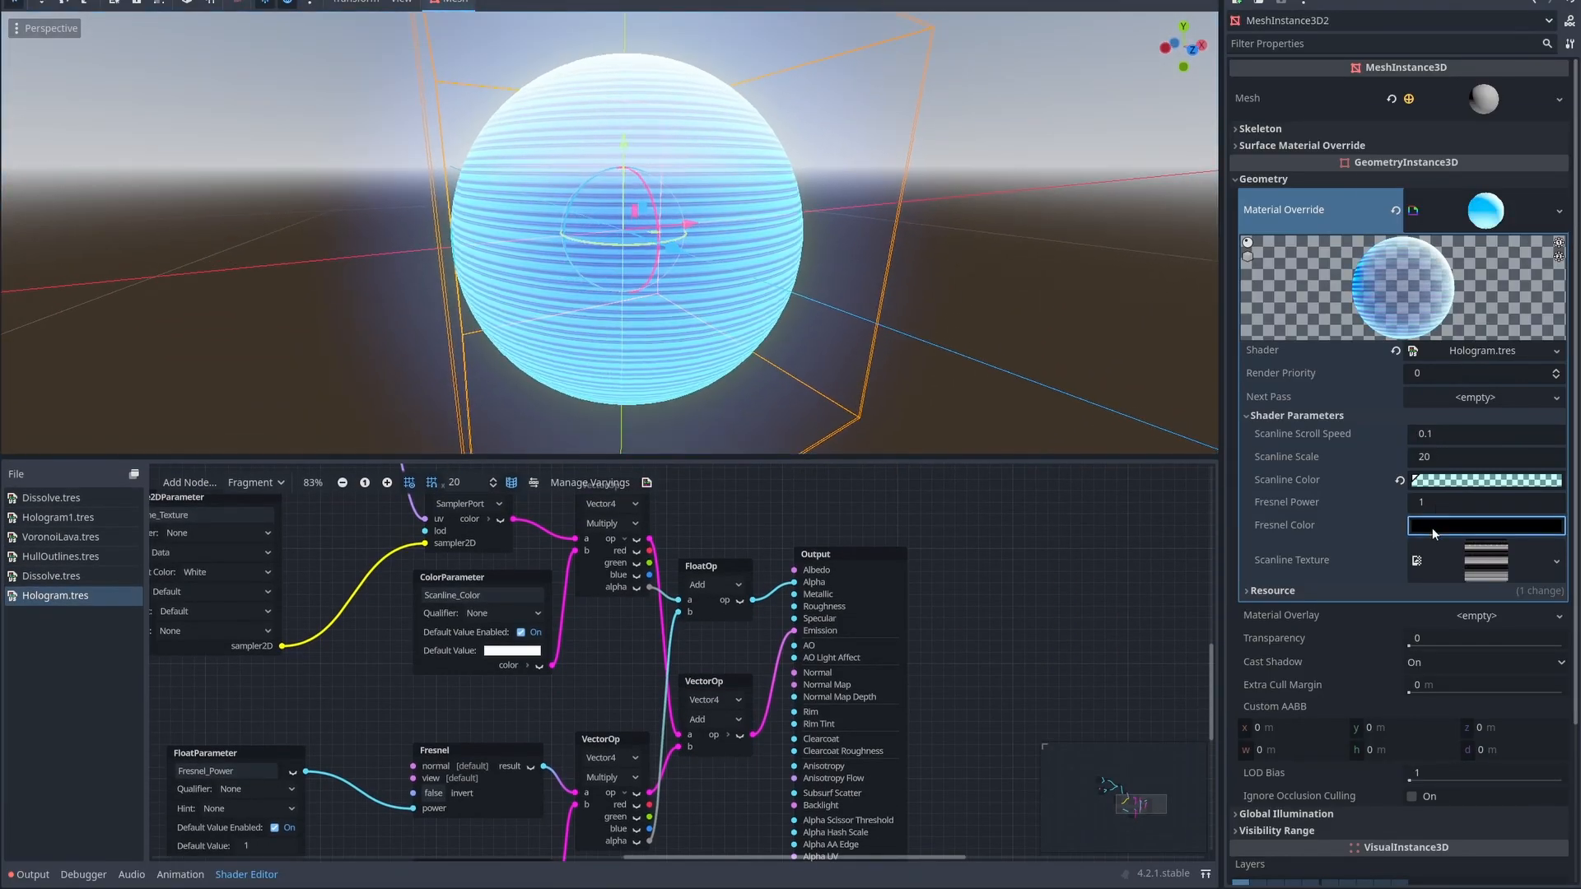
pyautogui.click(1431, 527)
pyautogui.moveTo(1420, 401); pyautogui.dragTo(1535, 402)
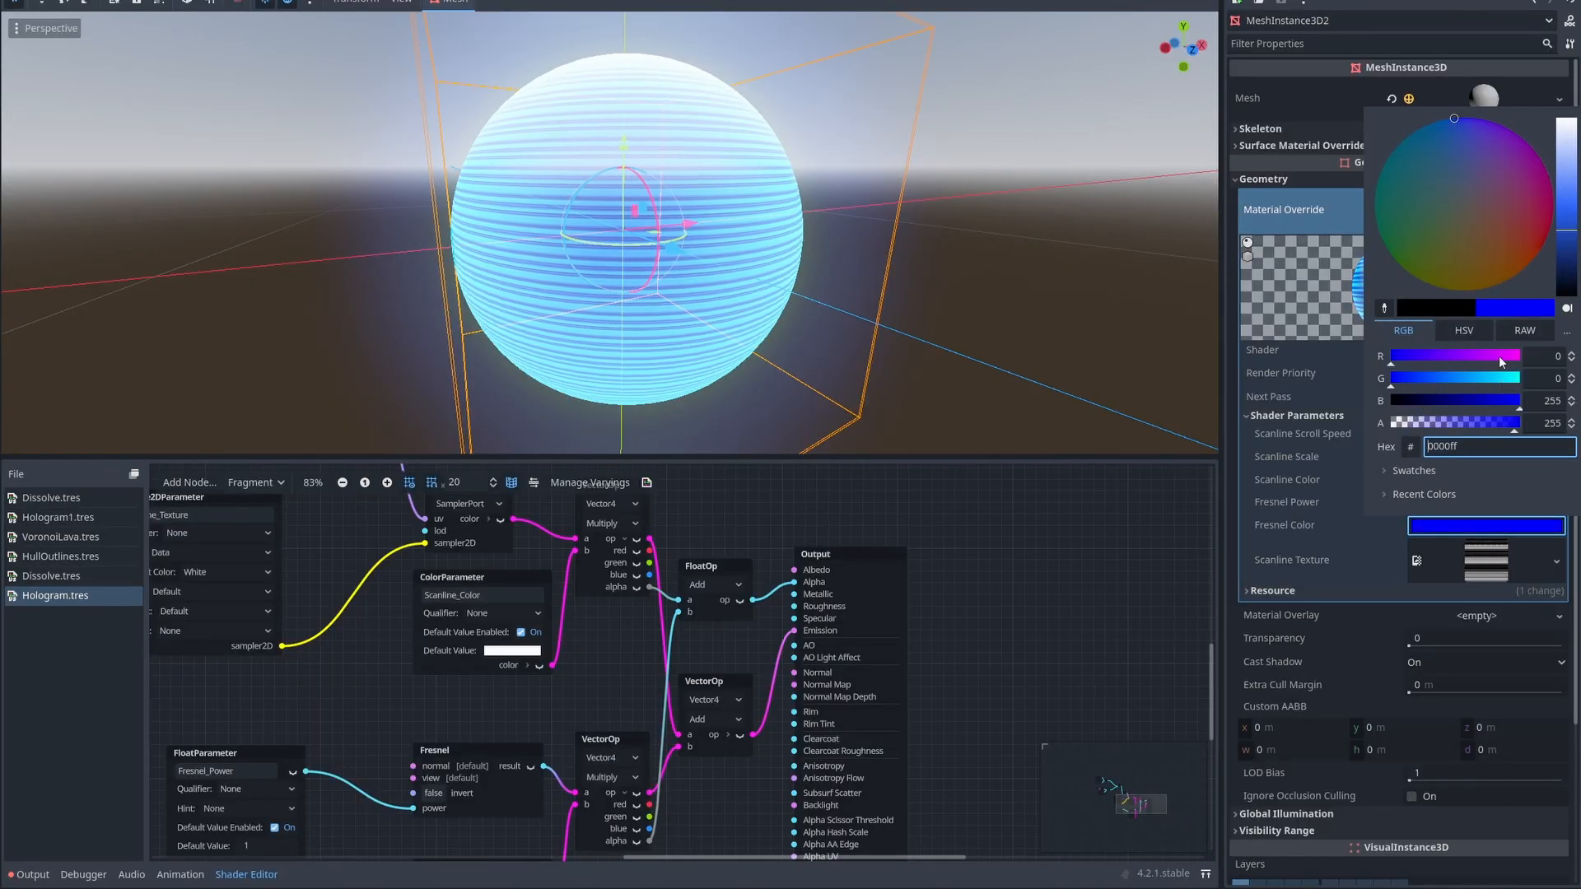
pyautogui.moveTo(1449, 356); pyautogui.dragTo(1520, 355)
pyautogui.click(1104, 270)
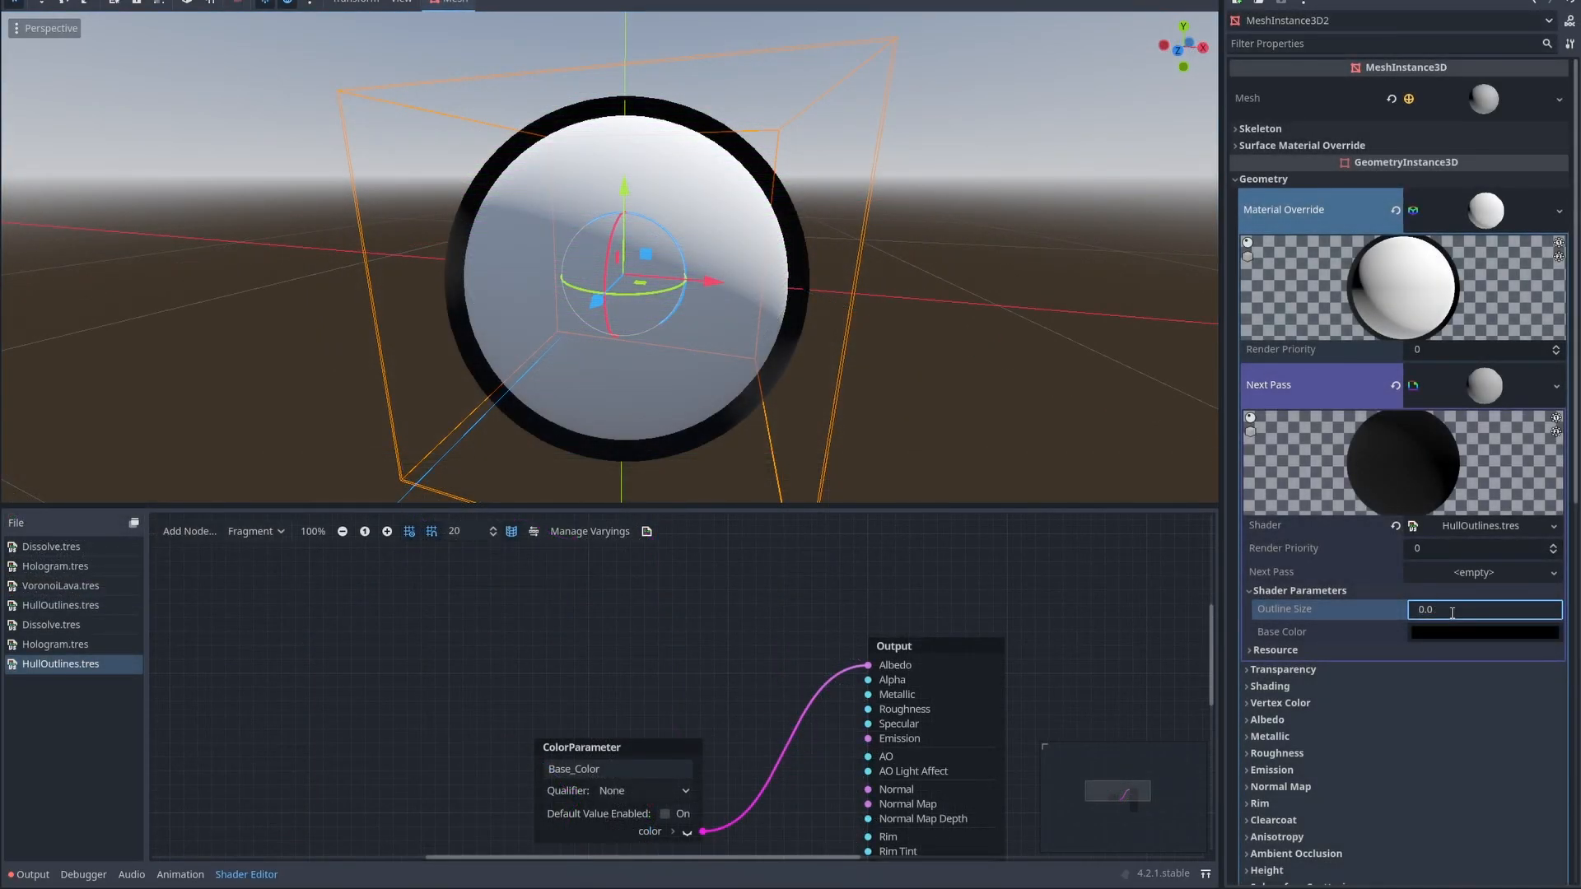
# Step: Try Outline Size values of 0.02, 0.03, 0.1 and 0.25 on the HullOutlines next-pass material
pyautogui.write('2')
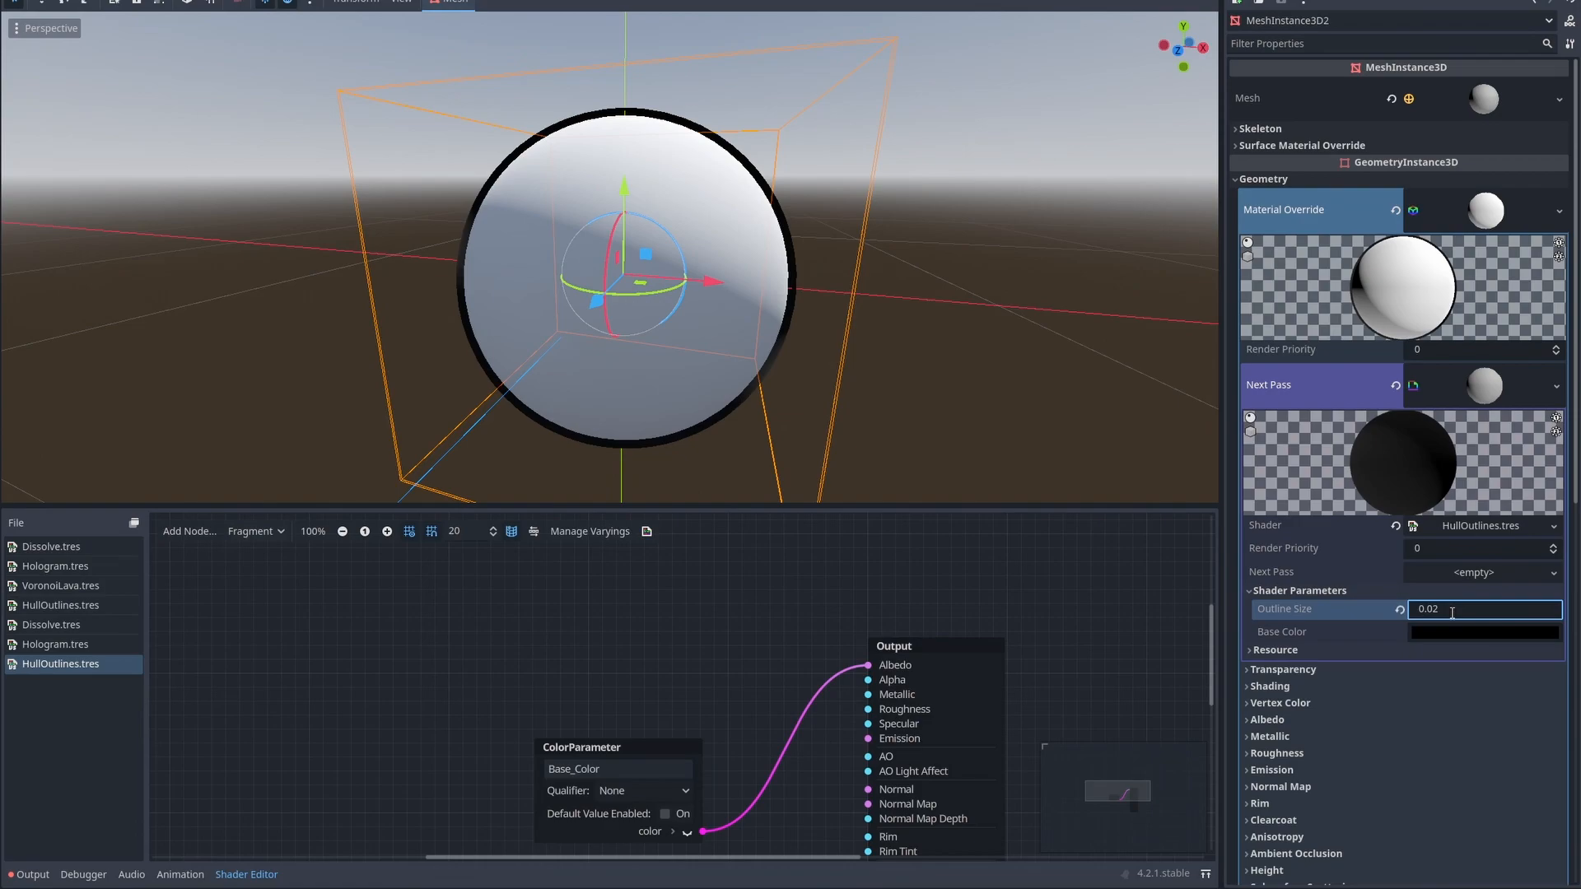
pyautogui.press('BackSpace')
pyautogui.write('3')
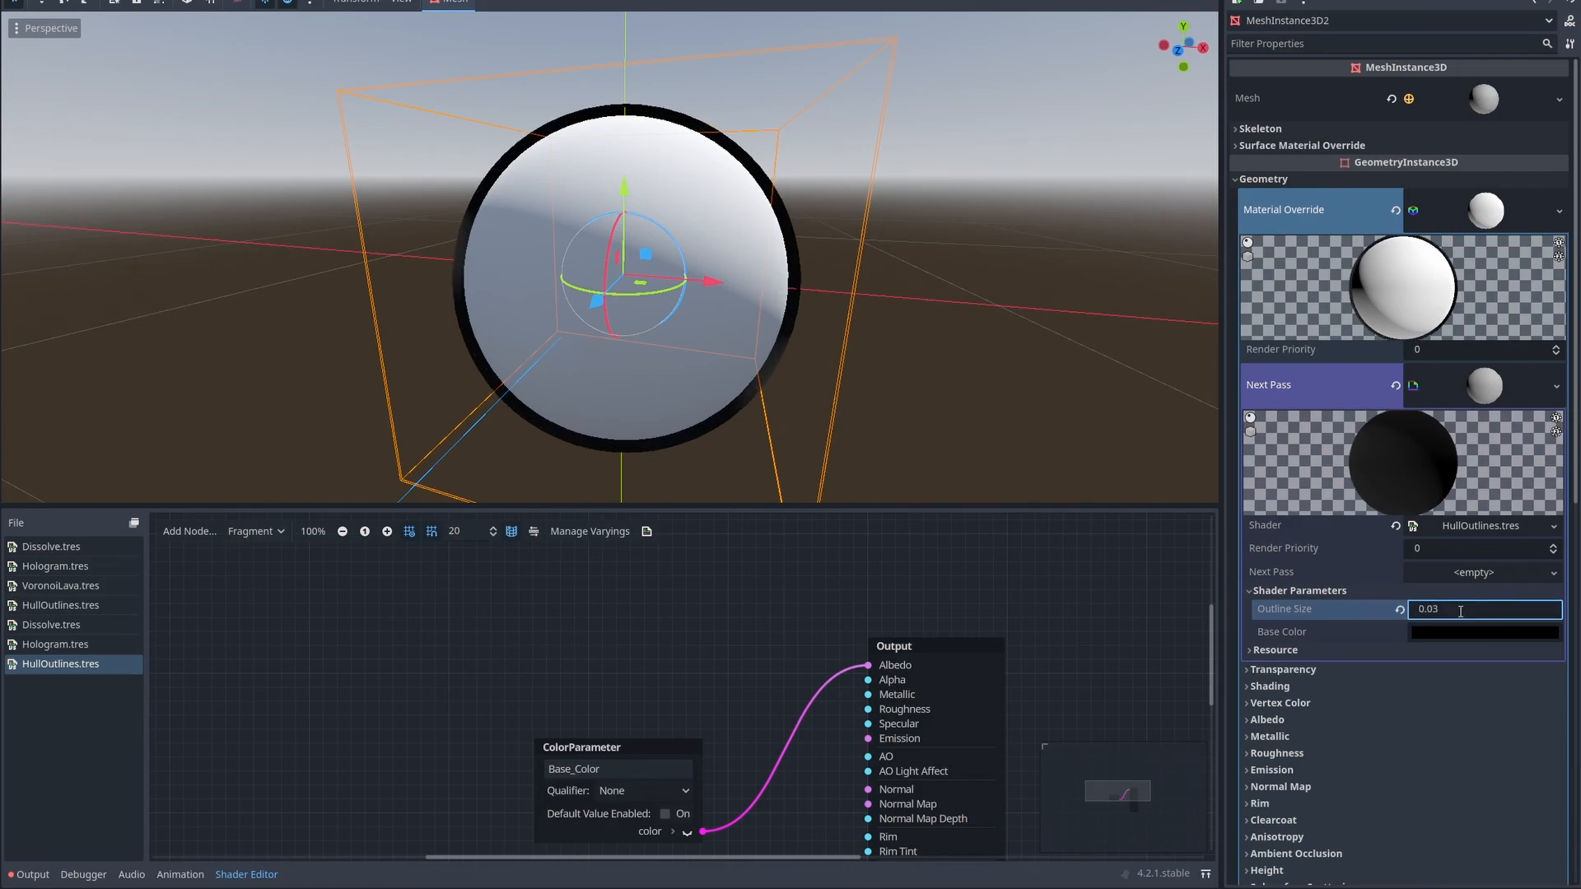
pyautogui.press('BackSpace')
pyautogui.press('BackSpace')
pyautogui.write('1')
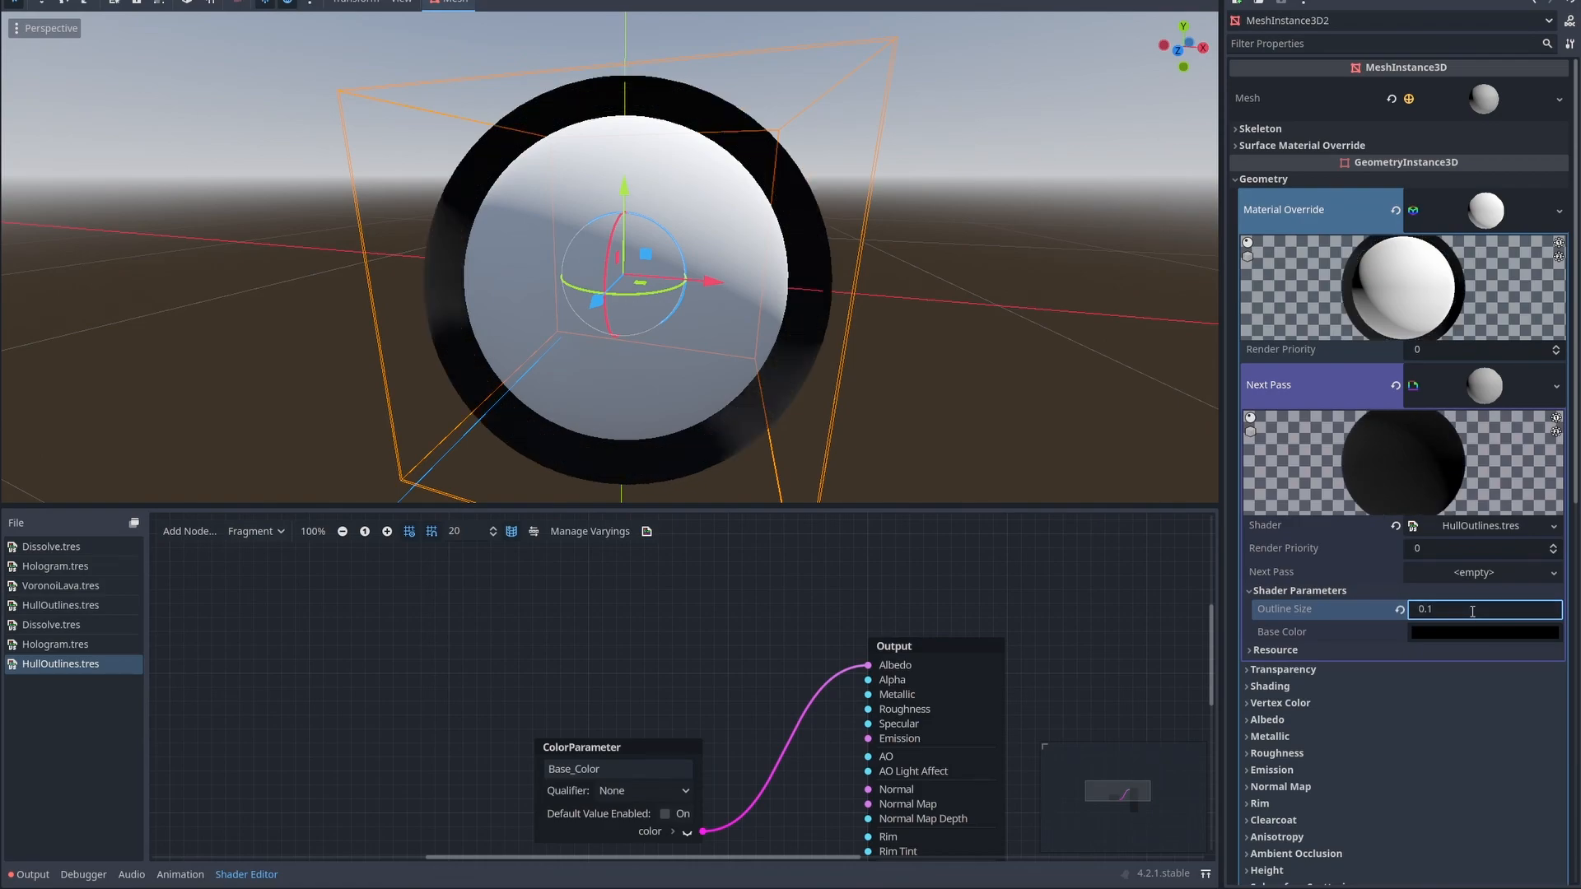
pyautogui.press('BackSpace')
pyautogui.write('25')
pyautogui.press('Return')
# Step: Set the HullOutlines material's Outline Size to 0.025
pyautogui.hotkey('ctrl', 'a')
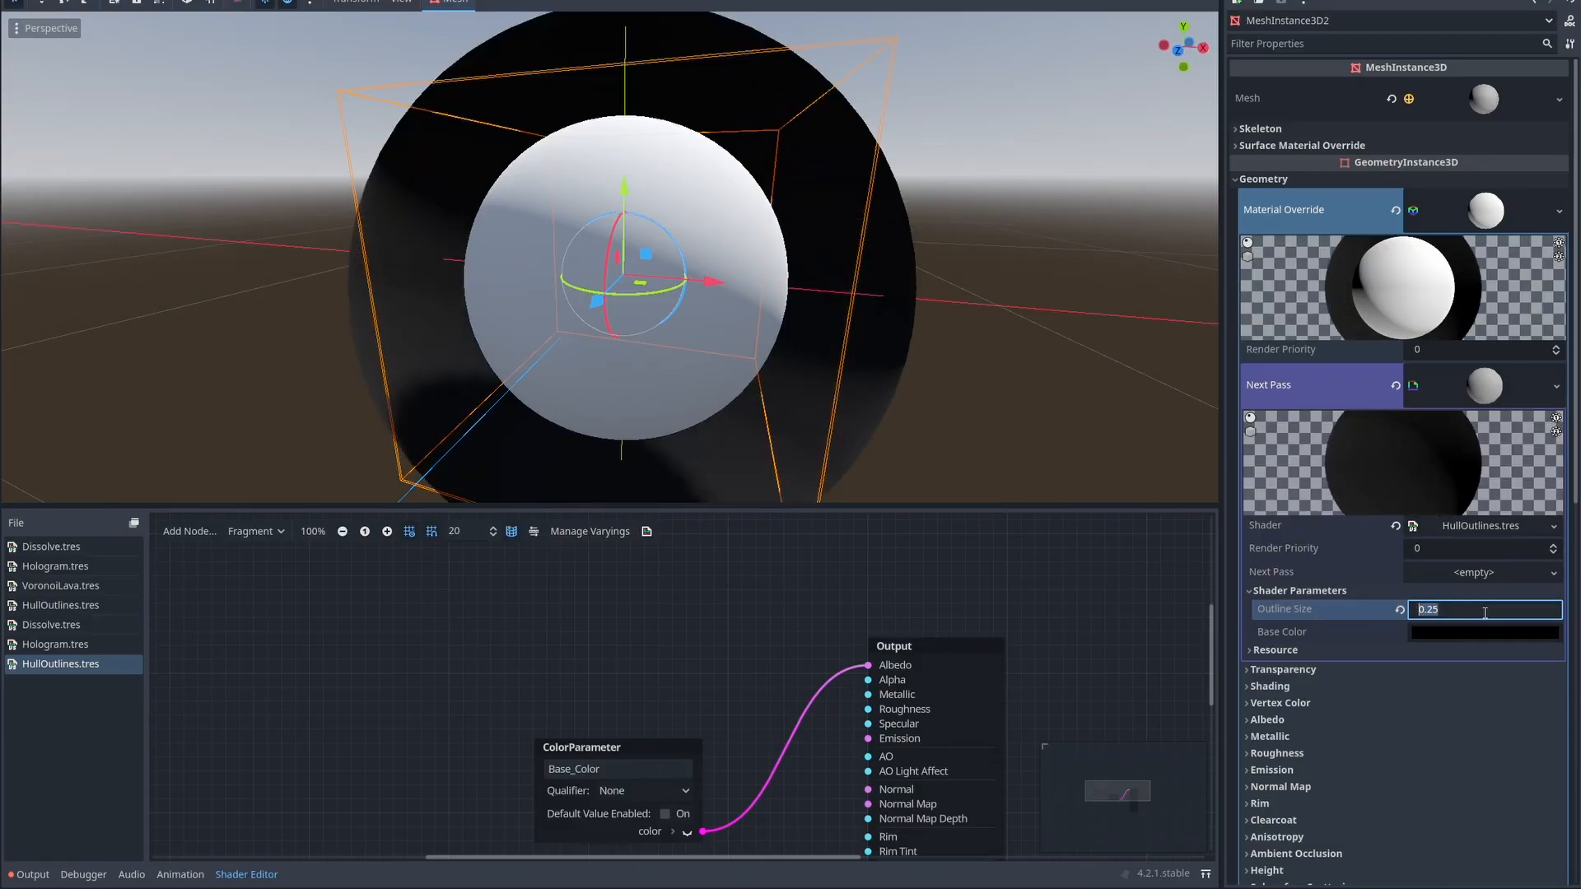
pyautogui.write('0.025')
pyautogui.press('Return')
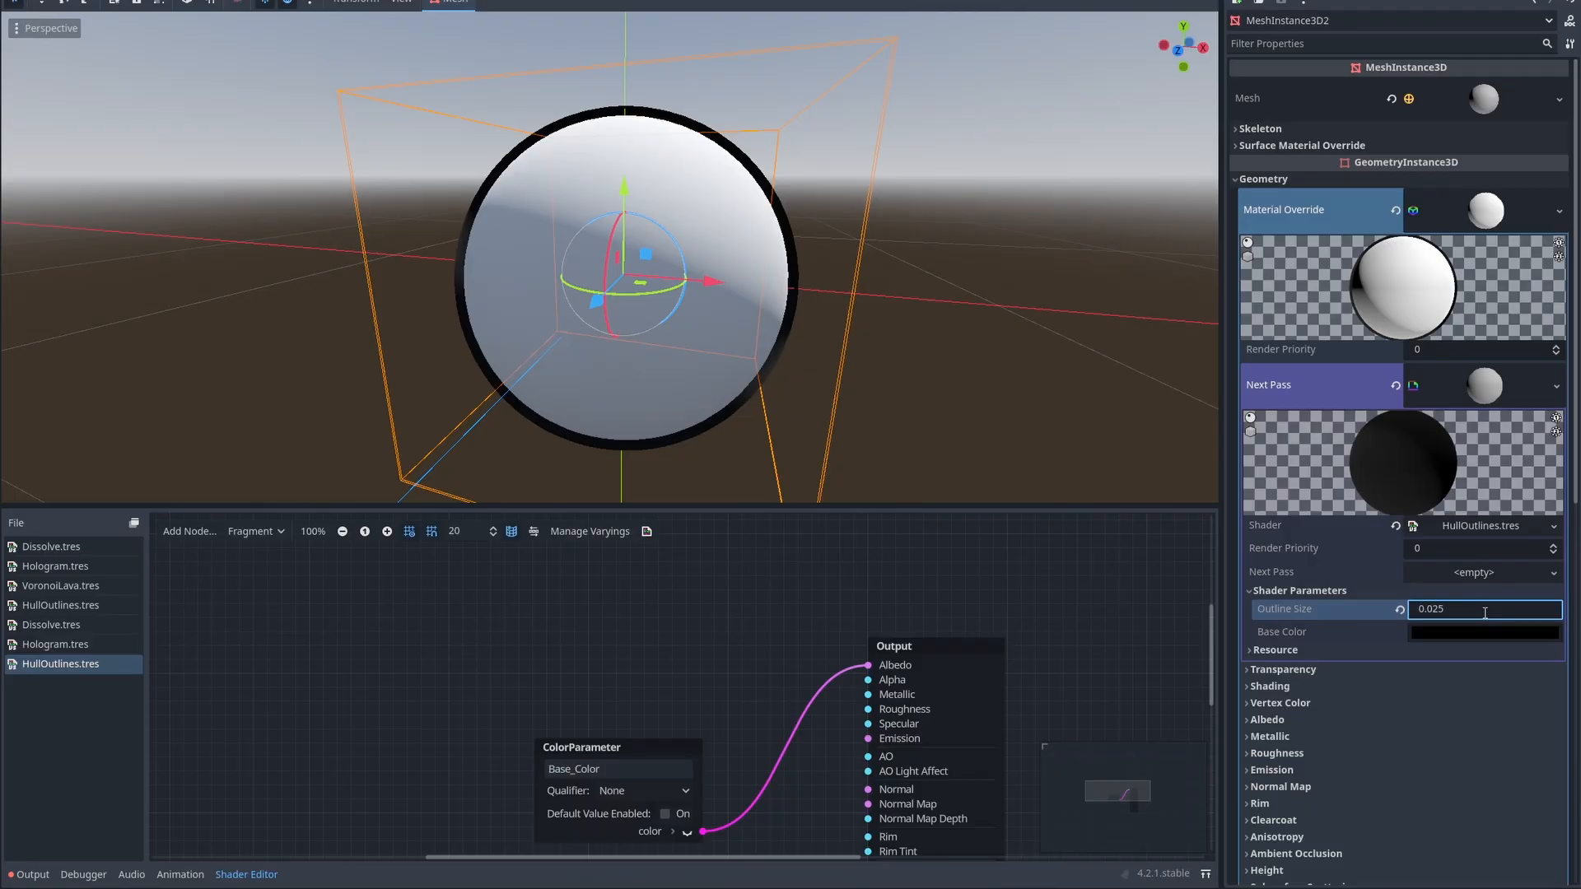
pyautogui.click(1045, 284)
pyautogui.scroll(-3, 1044, 284)
pyautogui.moveTo(1044, 284); pyautogui.dragTo(939, 280, button='middle')
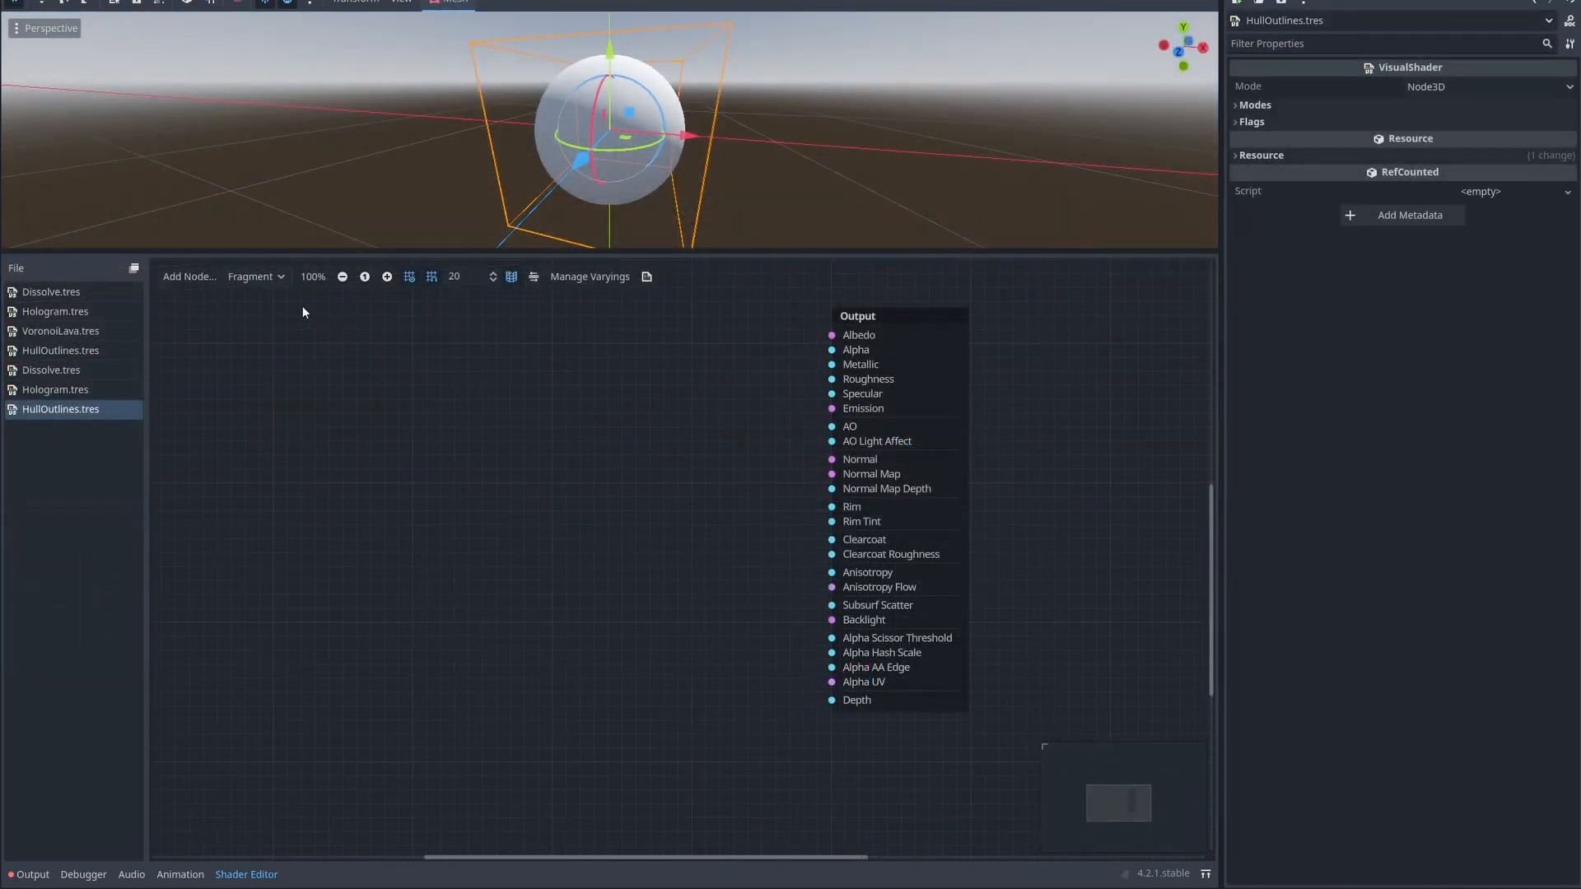
# Step: Switch the HullOutlines shader graph to the Vertex function and add a FloatParameter named Outline_Size
pyautogui.click(279, 279)
pyautogui.click(274, 303)
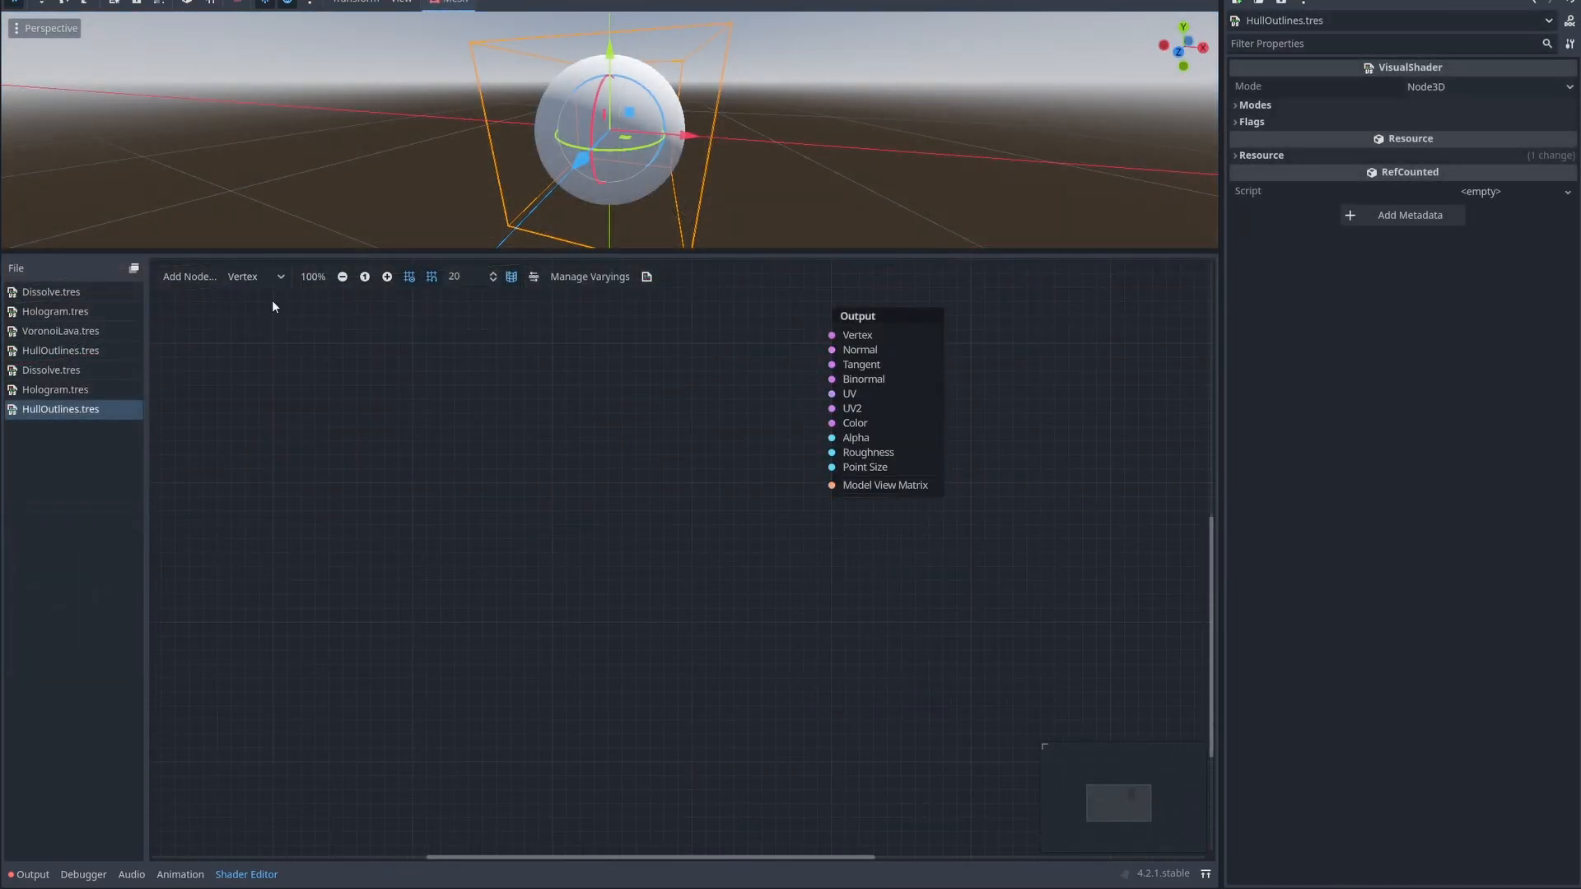
pyautogui.moveTo(462, 413); pyautogui.dragTo(502, 492, button='middle')
pyautogui.rightClick(434, 407)
pyautogui.write('floatparam')
pyautogui.doubleClick(511, 484)
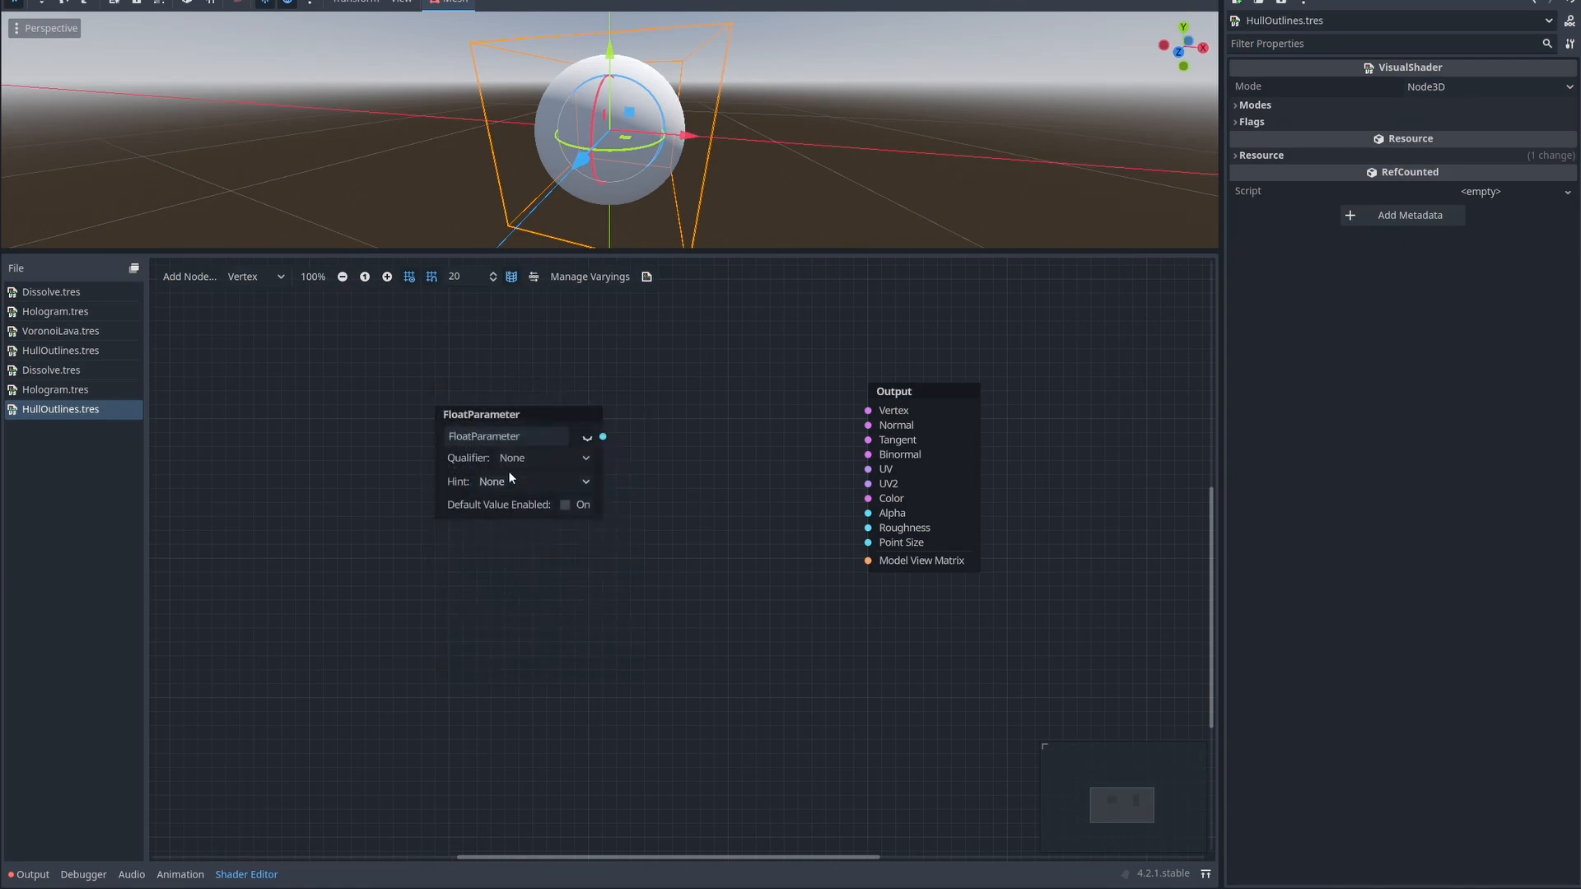
pyautogui.write('Outline')
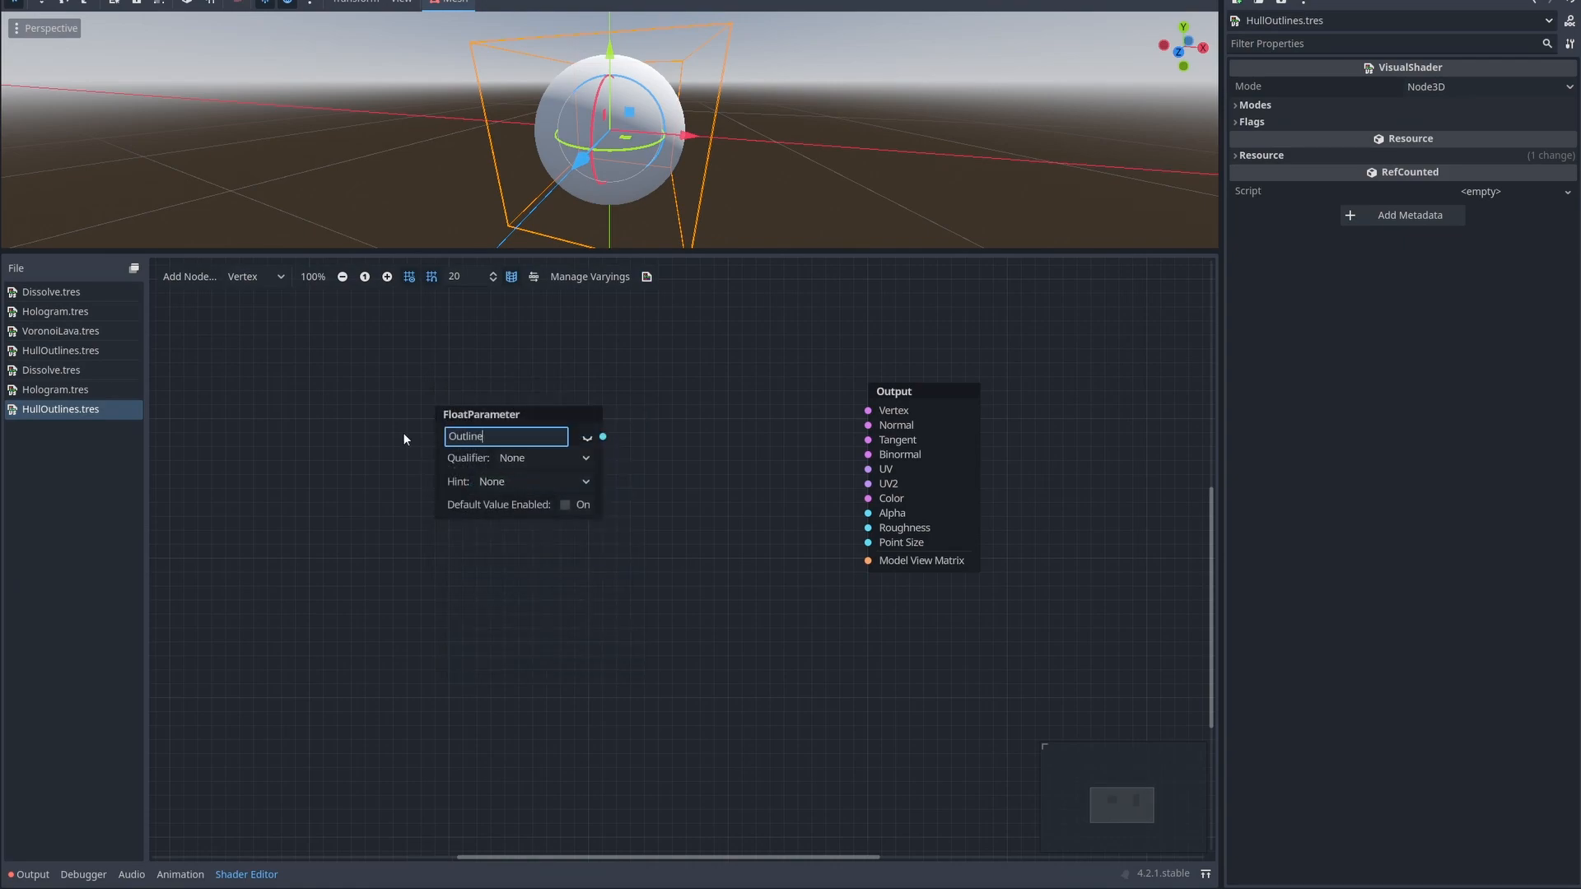
pyautogui.write(' Size')
pyautogui.press('Return')
# Step: Enable the Outline_Size default value at 0.05 and move the node farther from the Output node
pyautogui.click(565, 505)
pyautogui.click(558, 527)
pyautogui.write('0.05')
pyautogui.moveTo(525, 414); pyautogui.dragTo(386, 440)
# Step: Add a normal Input node above Outline_Size and multiply the two in a Vector3 VectorOp node beside them
pyautogui.rightClick(279, 598)
pyautogui.write('normal')
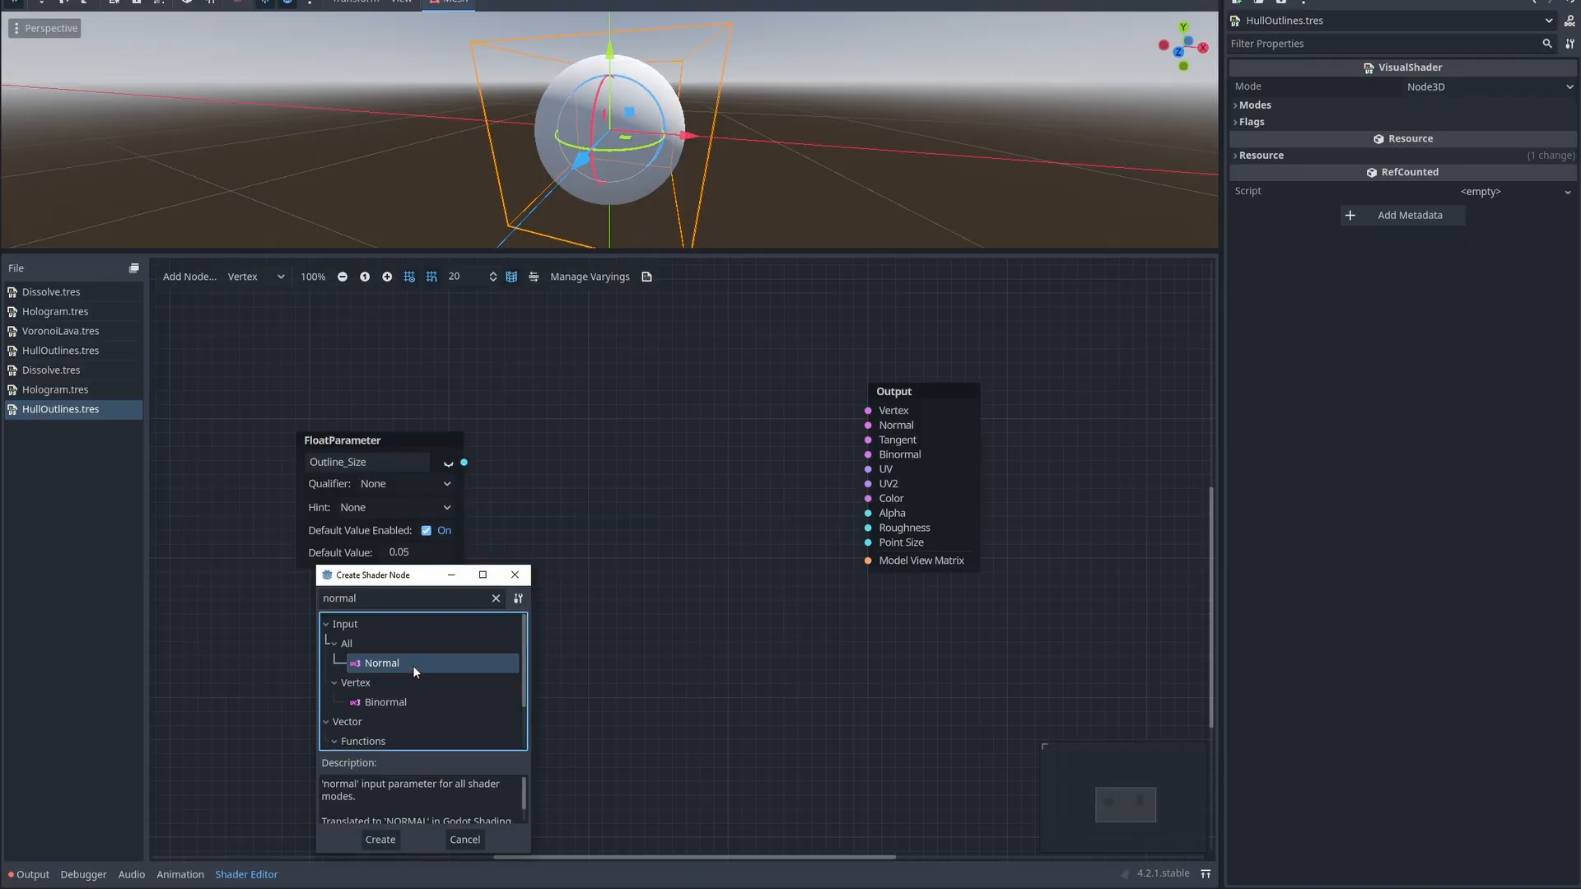
pyautogui.doubleClick(413, 666)
pyautogui.moveTo(415, 588); pyautogui.dragTo(515, 409)
pyautogui.write('mul')
pyautogui.scroll(-2, 626, 537)
pyautogui.doubleClick(593, 570)
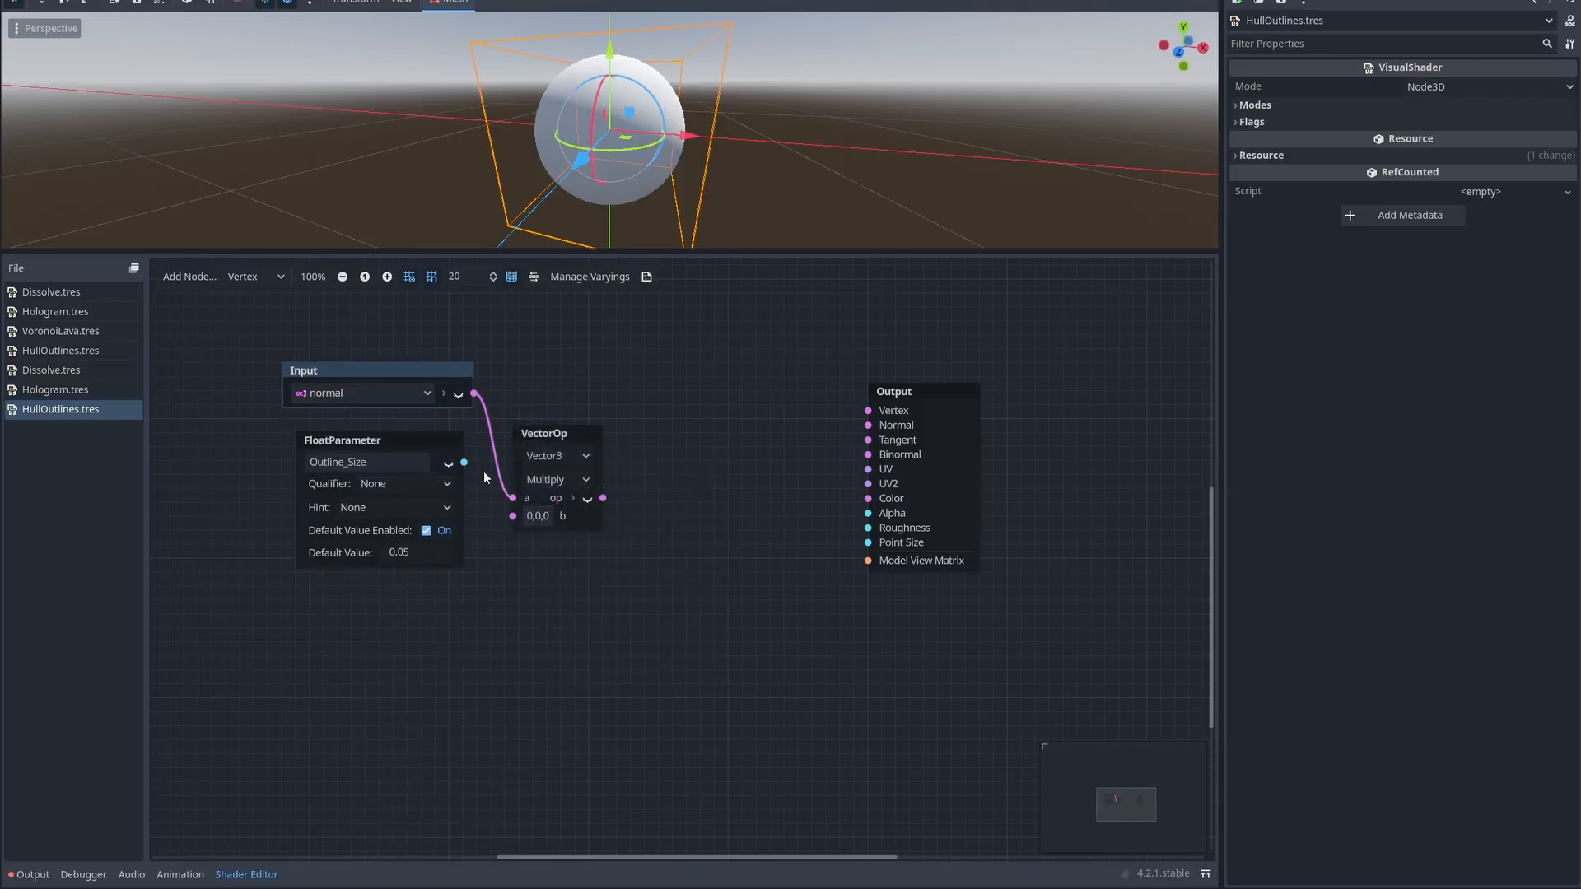
pyautogui.moveTo(495, 496); pyautogui.dragTo(512, 516)
pyautogui.moveTo(541, 433); pyautogui.dragTo(534, 398)
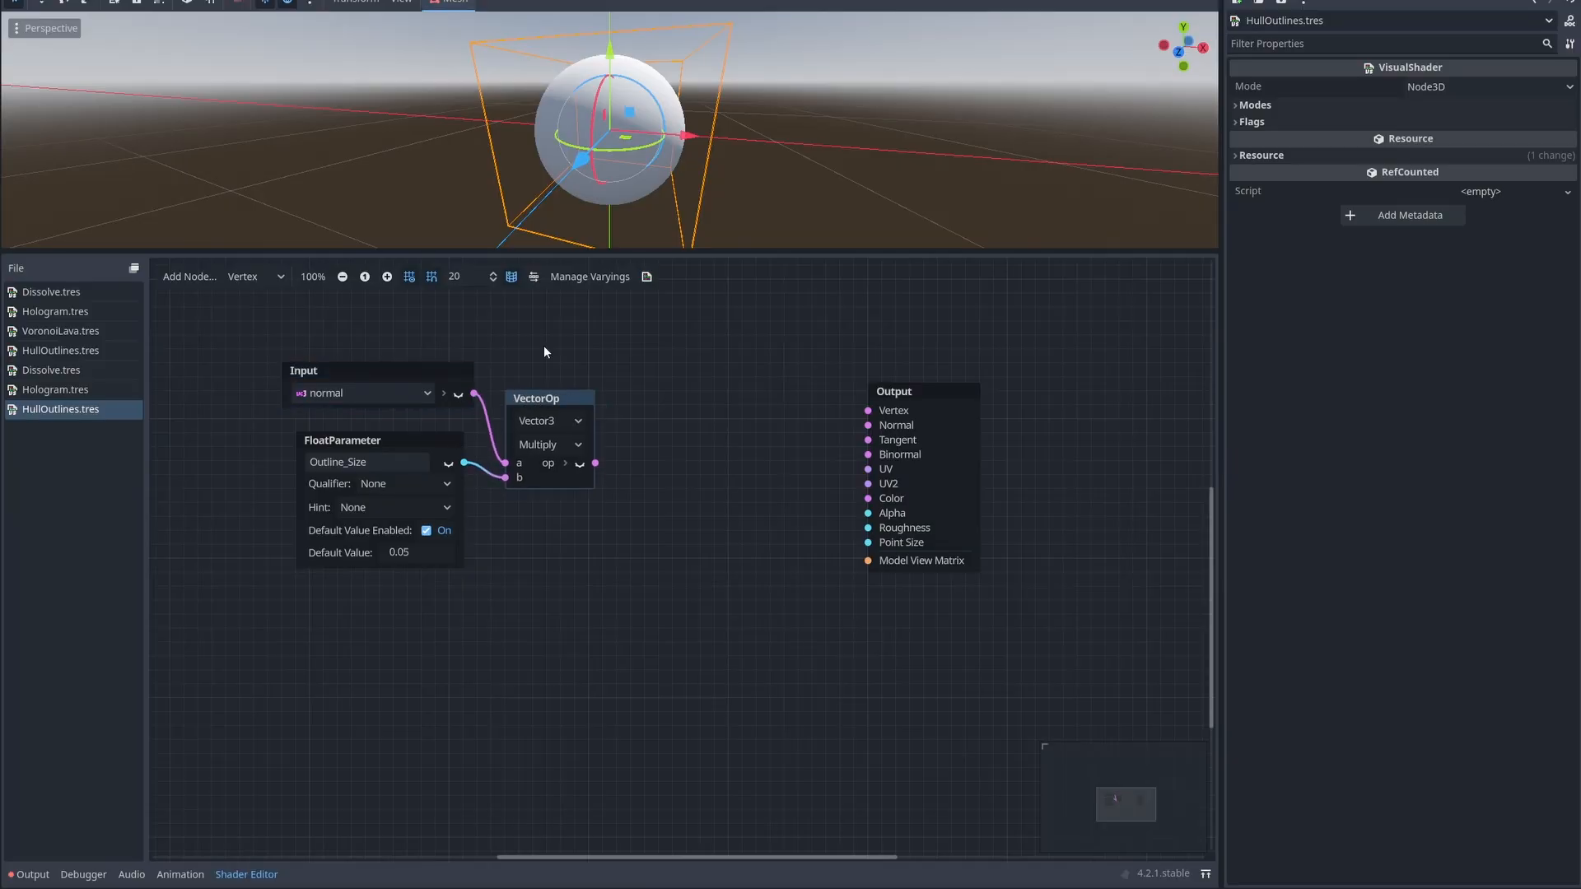
# Step: Add a vertex Input node to the HullOutlines graph and place it below the Outline_Size parameter
pyautogui.rightClick(414, 641)
pyautogui.click(436, 645)
pyautogui.write('vertex')
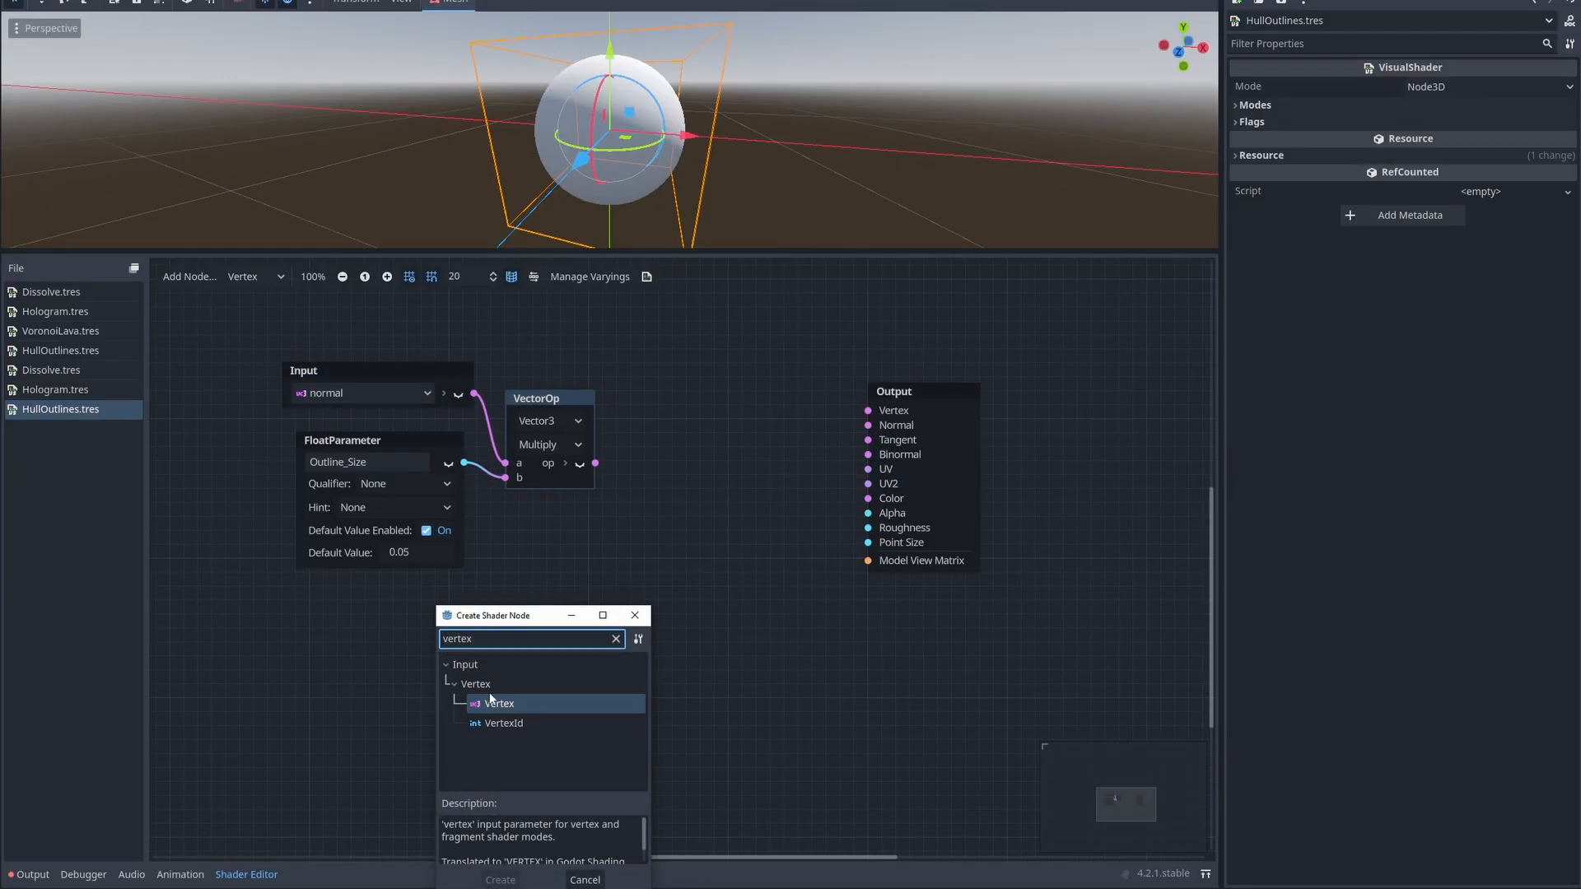
pyautogui.doubleClick(499, 703)
pyautogui.moveTo(496, 644); pyautogui.dragTo(481, 598)
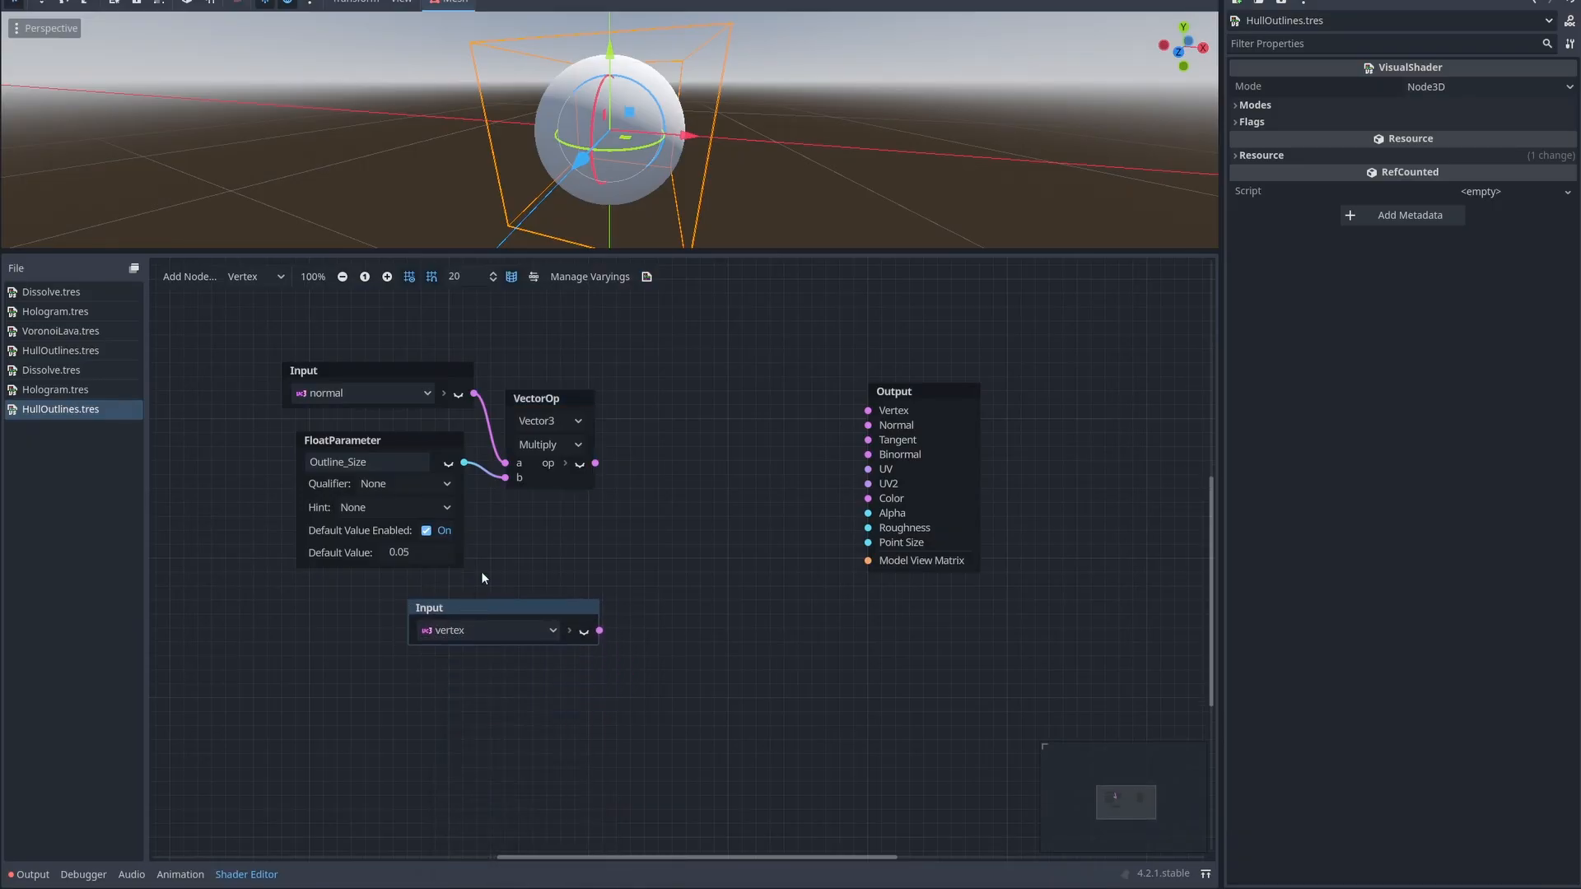
# Step: Add the multiplied normal and the vertex input in a Vector3 Add node and connect the sum to the Output's Vertex
pyautogui.moveTo(650, 468); pyautogui.dragTo(650, 467)
pyautogui.write('add')
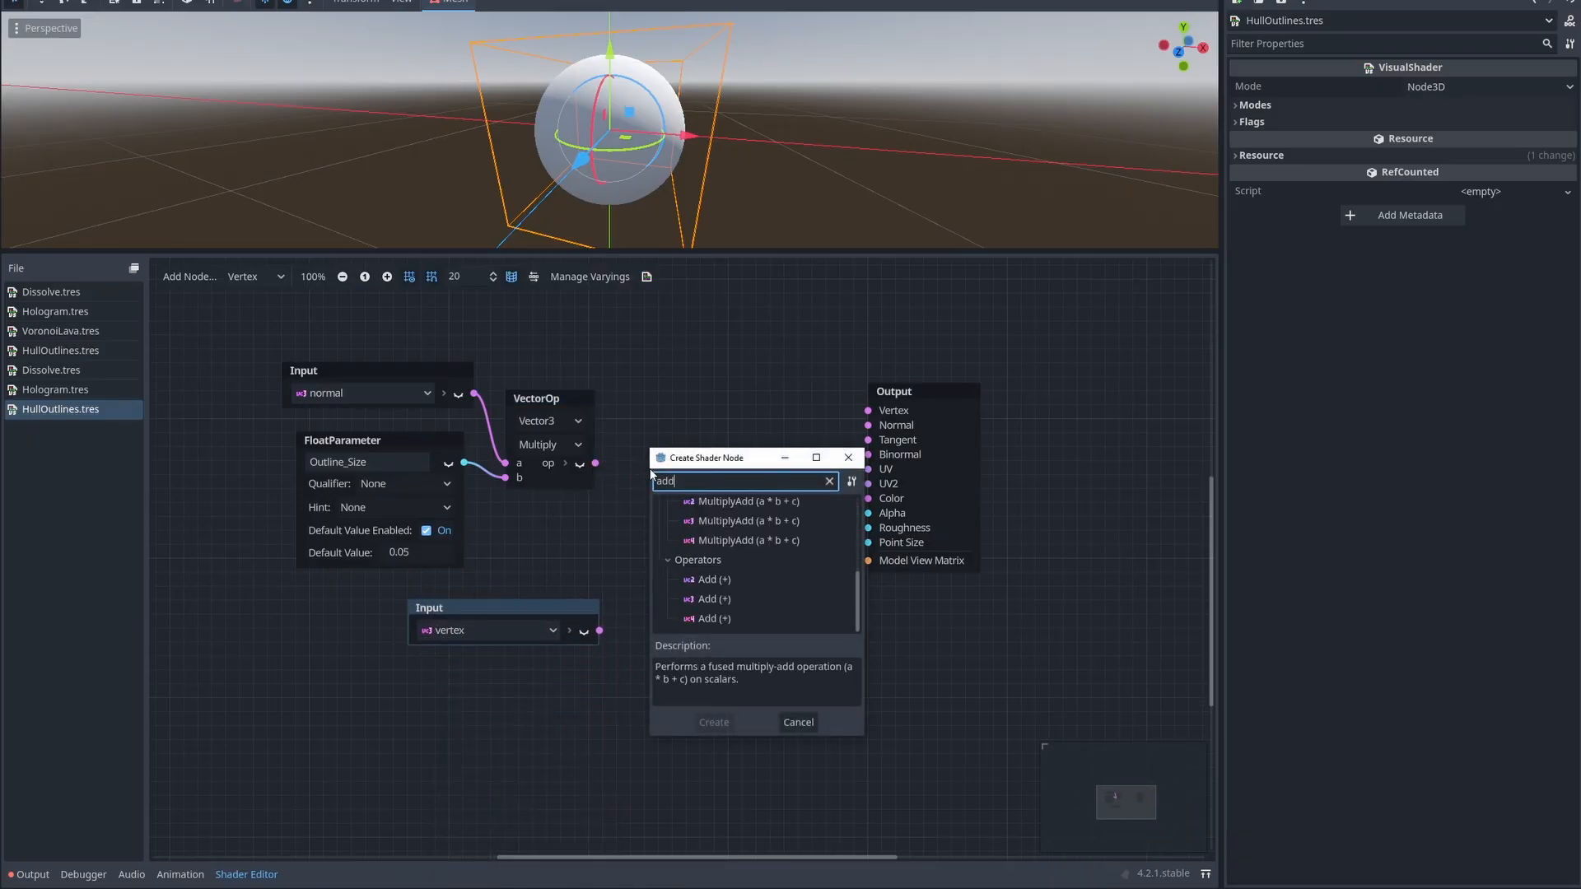
pyautogui.doubleClick(729, 599)
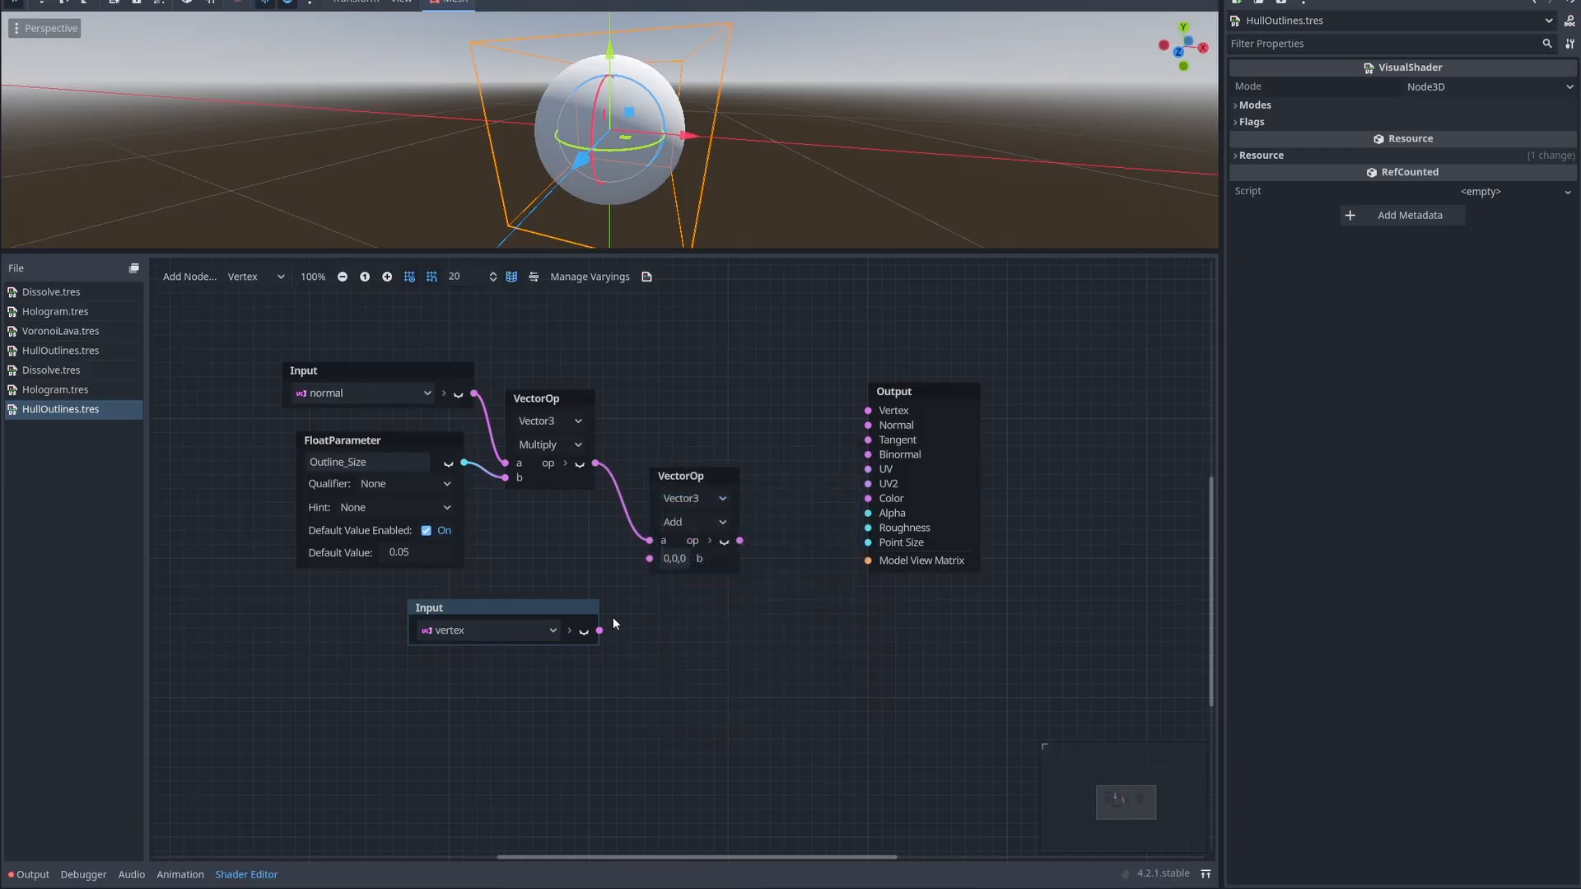
pyautogui.moveTo(649, 560); pyautogui.dragTo(650, 559)
pyautogui.moveTo(827, 432); pyautogui.dragTo(871, 412)
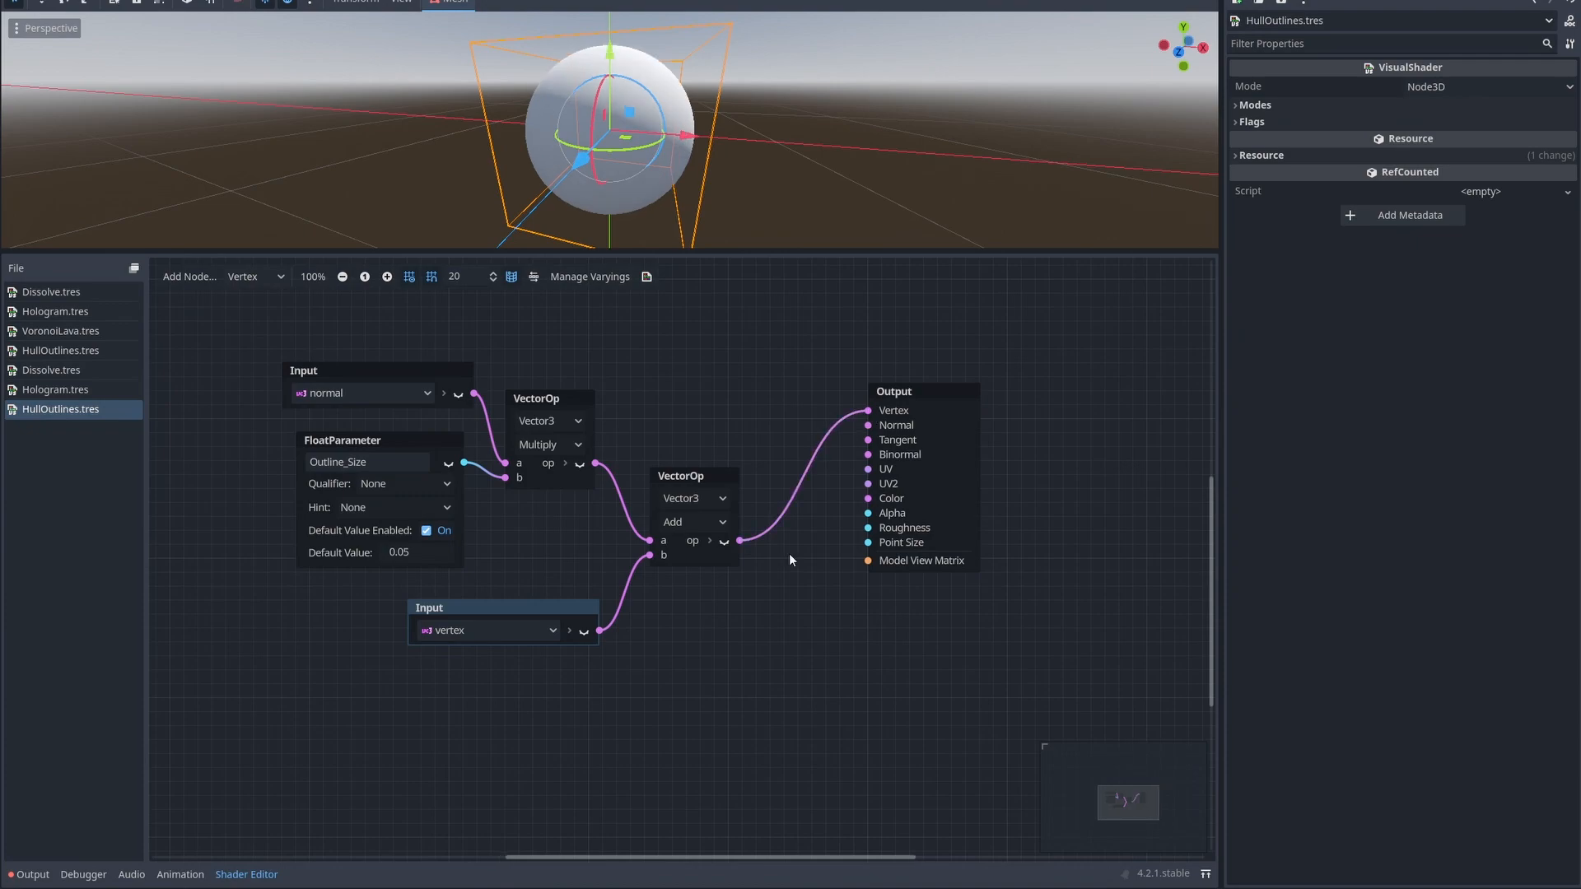
# Step: In the Fragment function, add a ColorParameter named Base_Color and connect it to the Output's Albedo
pyautogui.click(254, 277)
pyautogui.click(256, 316)
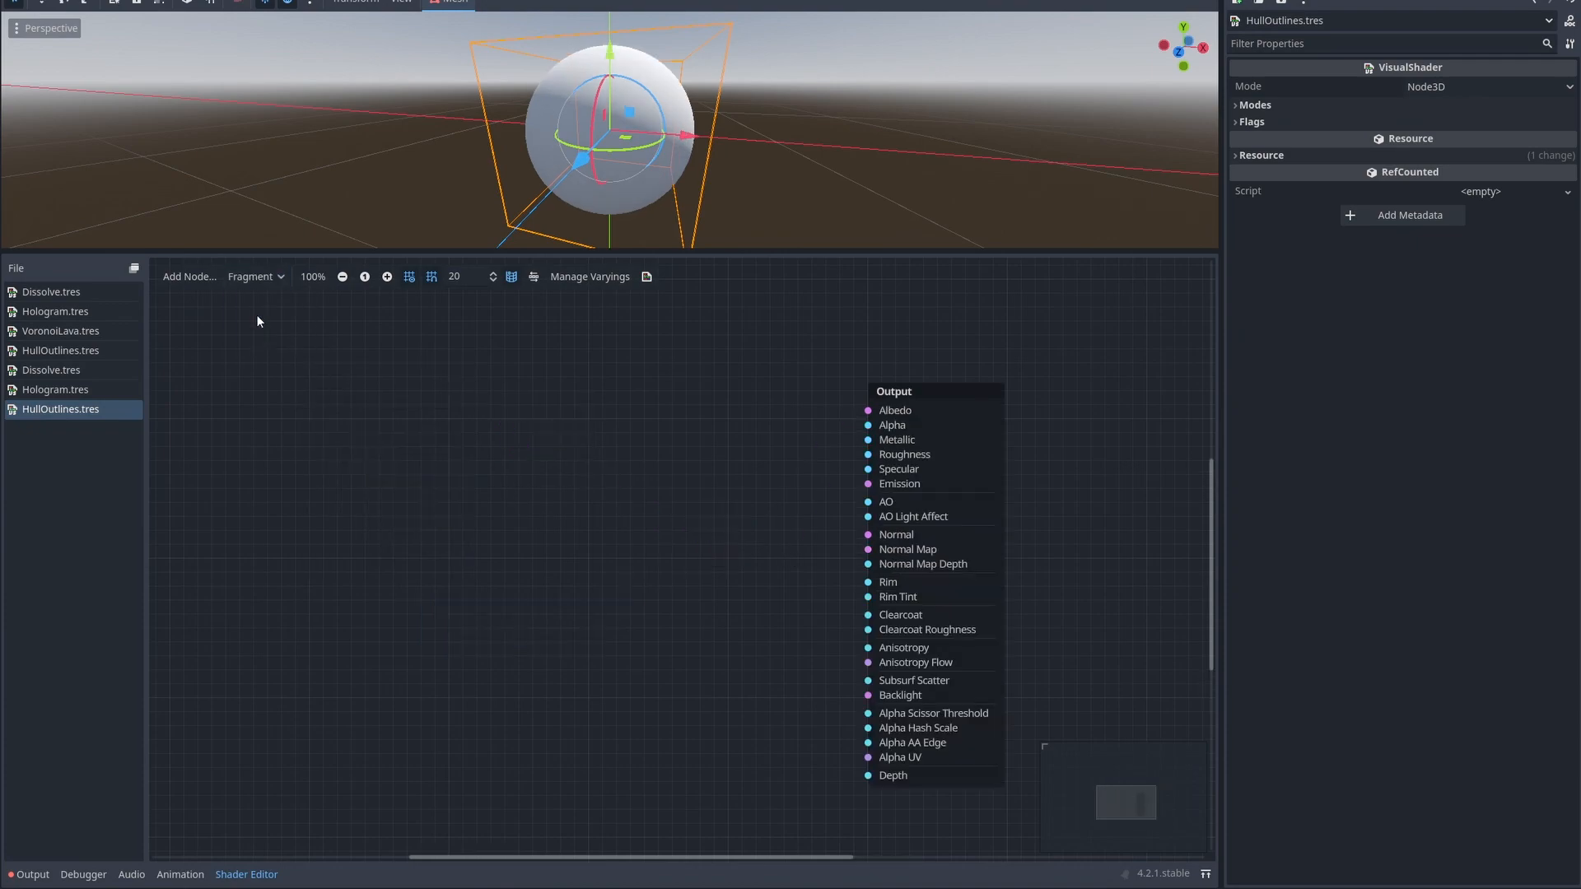
pyautogui.rightClick(535, 487)
pyautogui.write('colorpa')
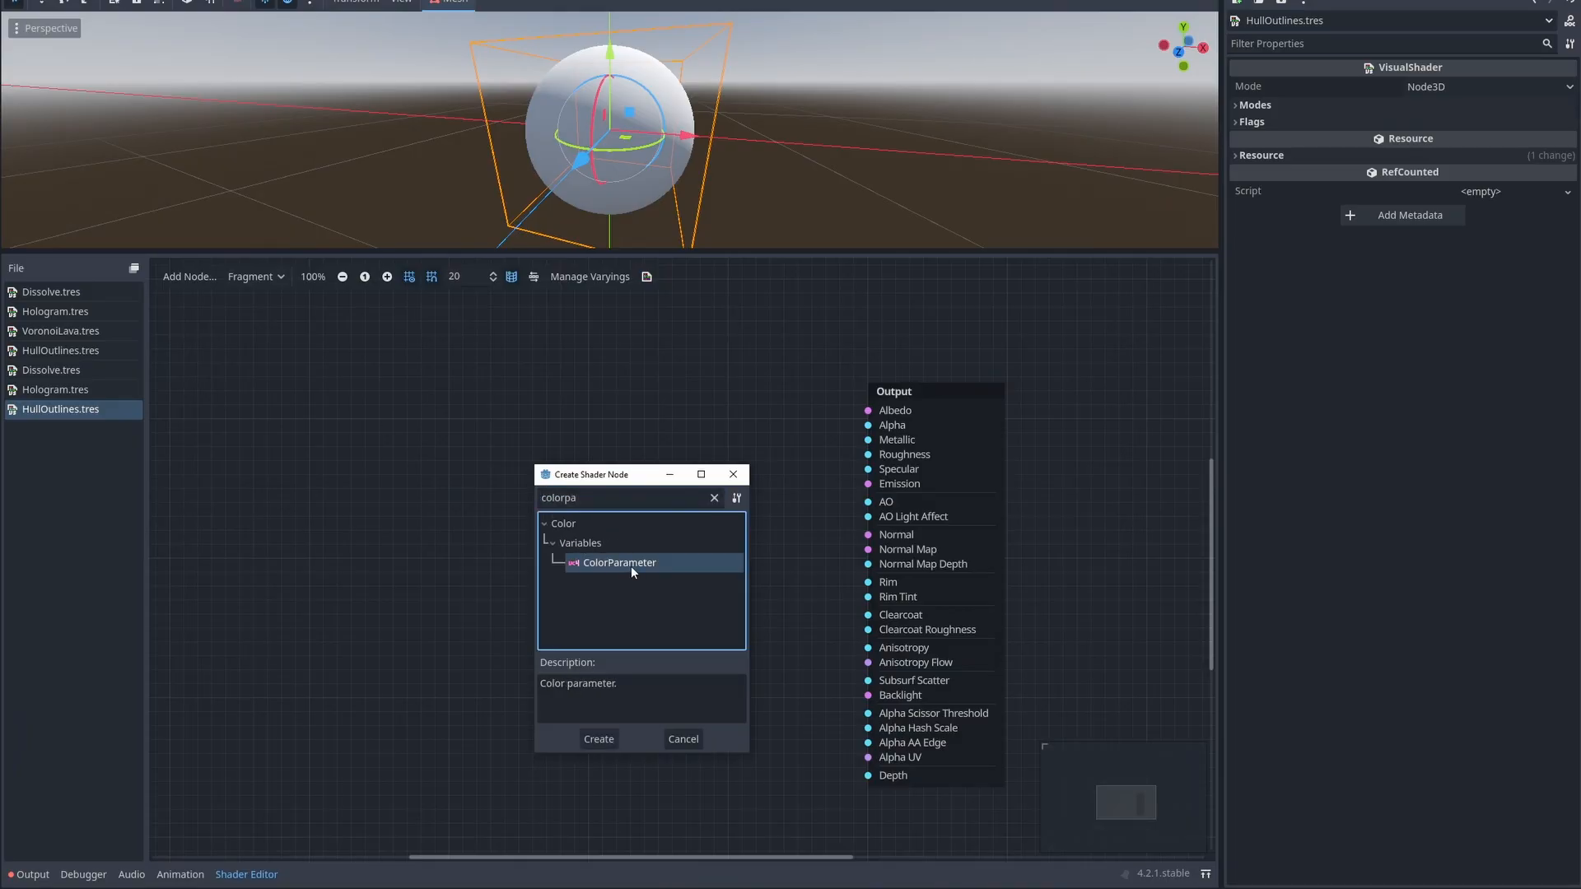
pyautogui.doubleClick(631, 566)
pyautogui.write('Base_Color')
pyautogui.press('Return')
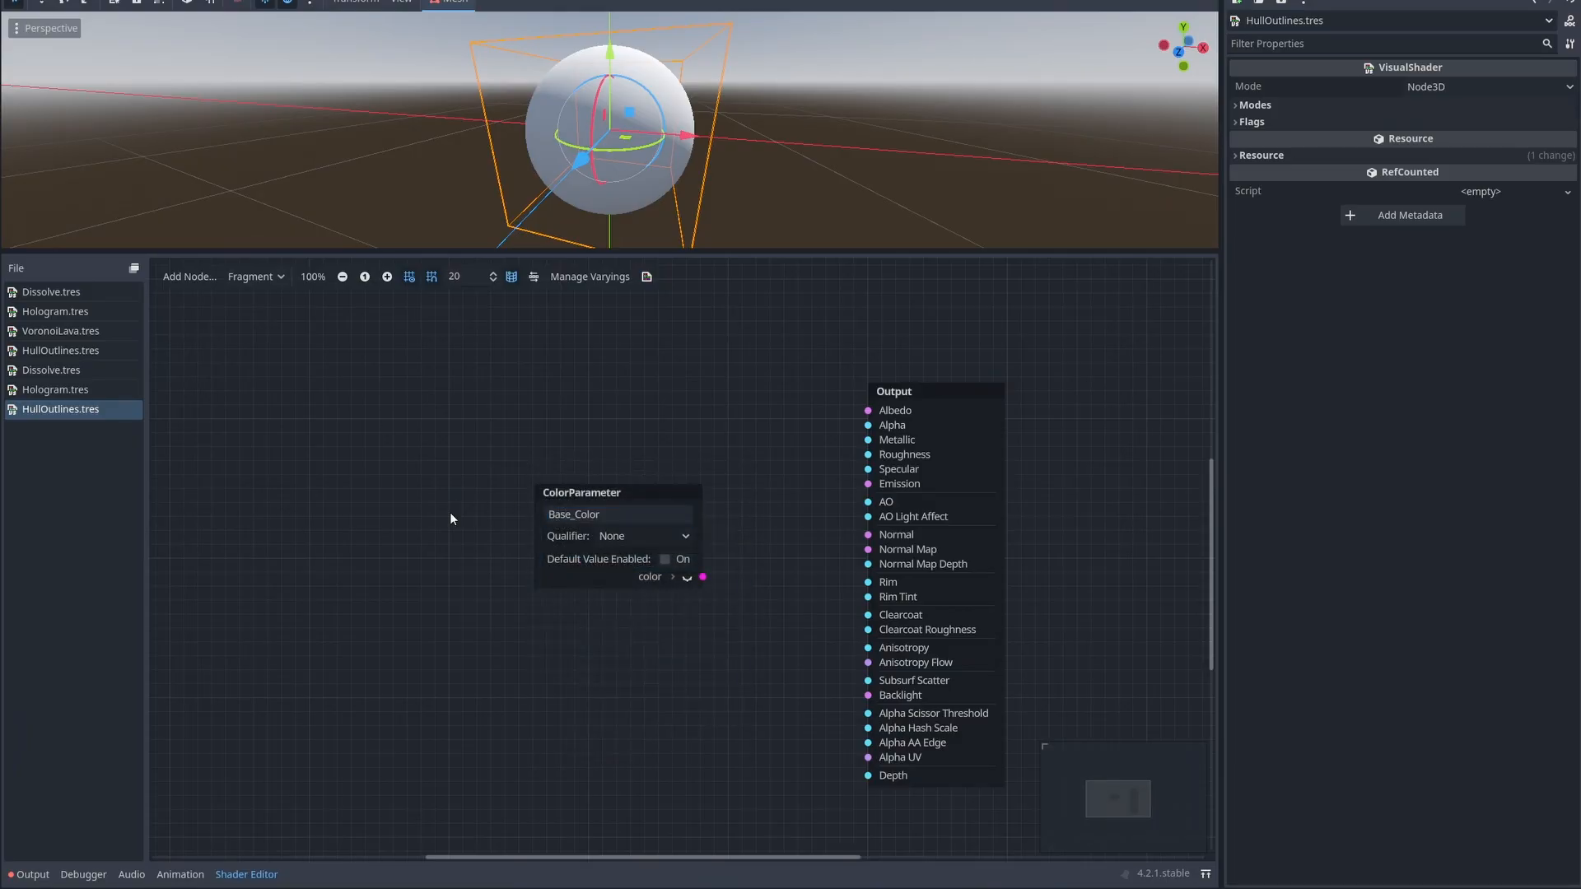
pyautogui.moveTo(703, 576); pyautogui.dragTo(868, 417)
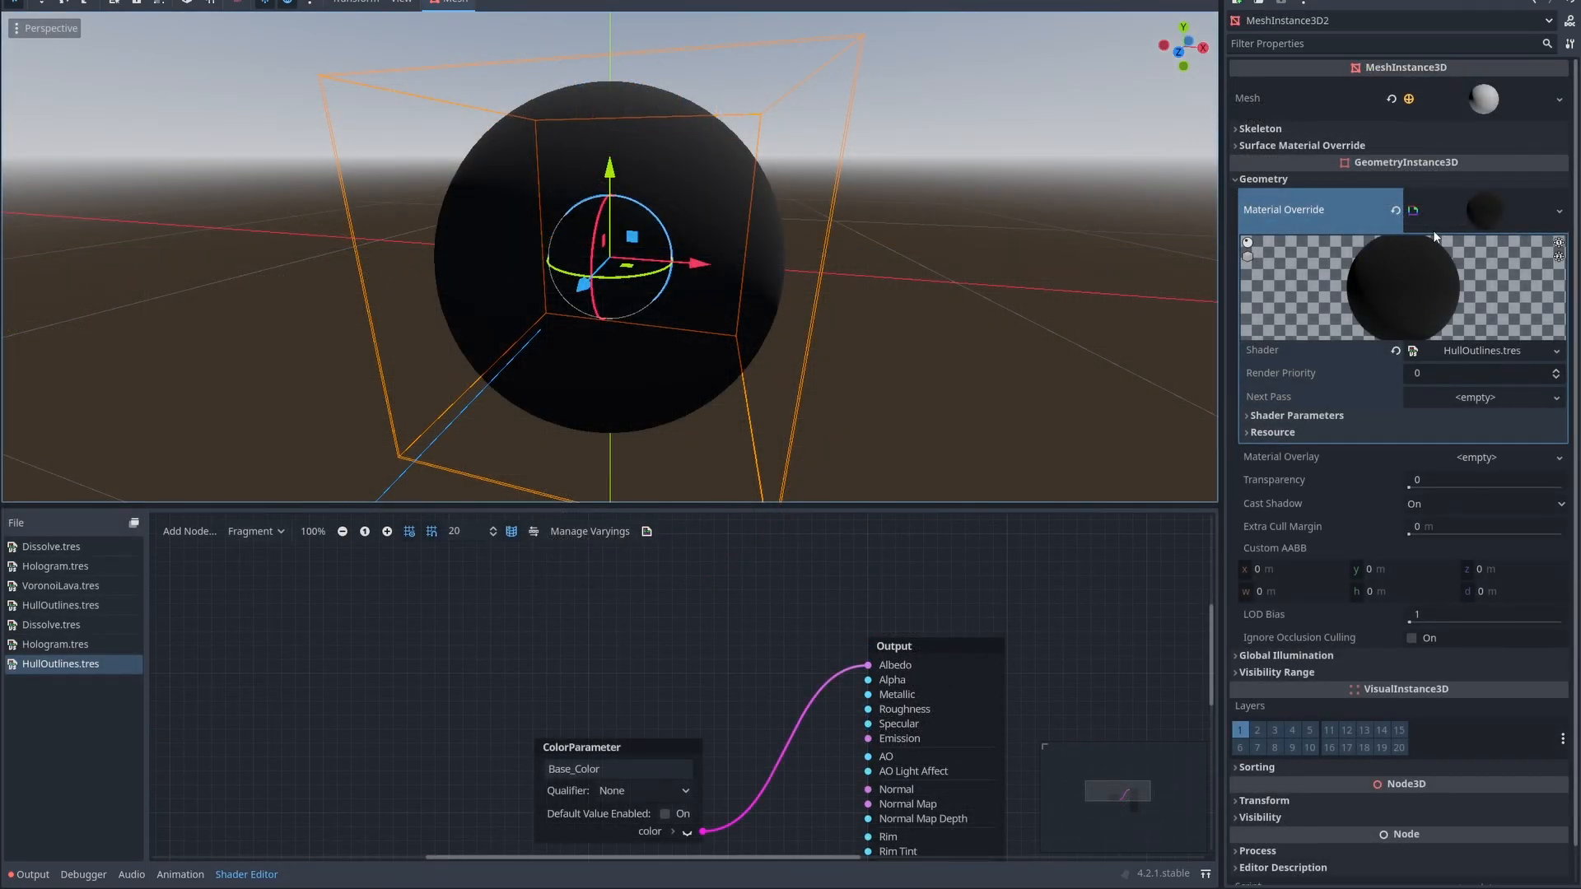
# Step: Replace MeshInstance3D2's Material Override with a new StandardMaterial3D and expand its properties
pyautogui.click(1554, 212)
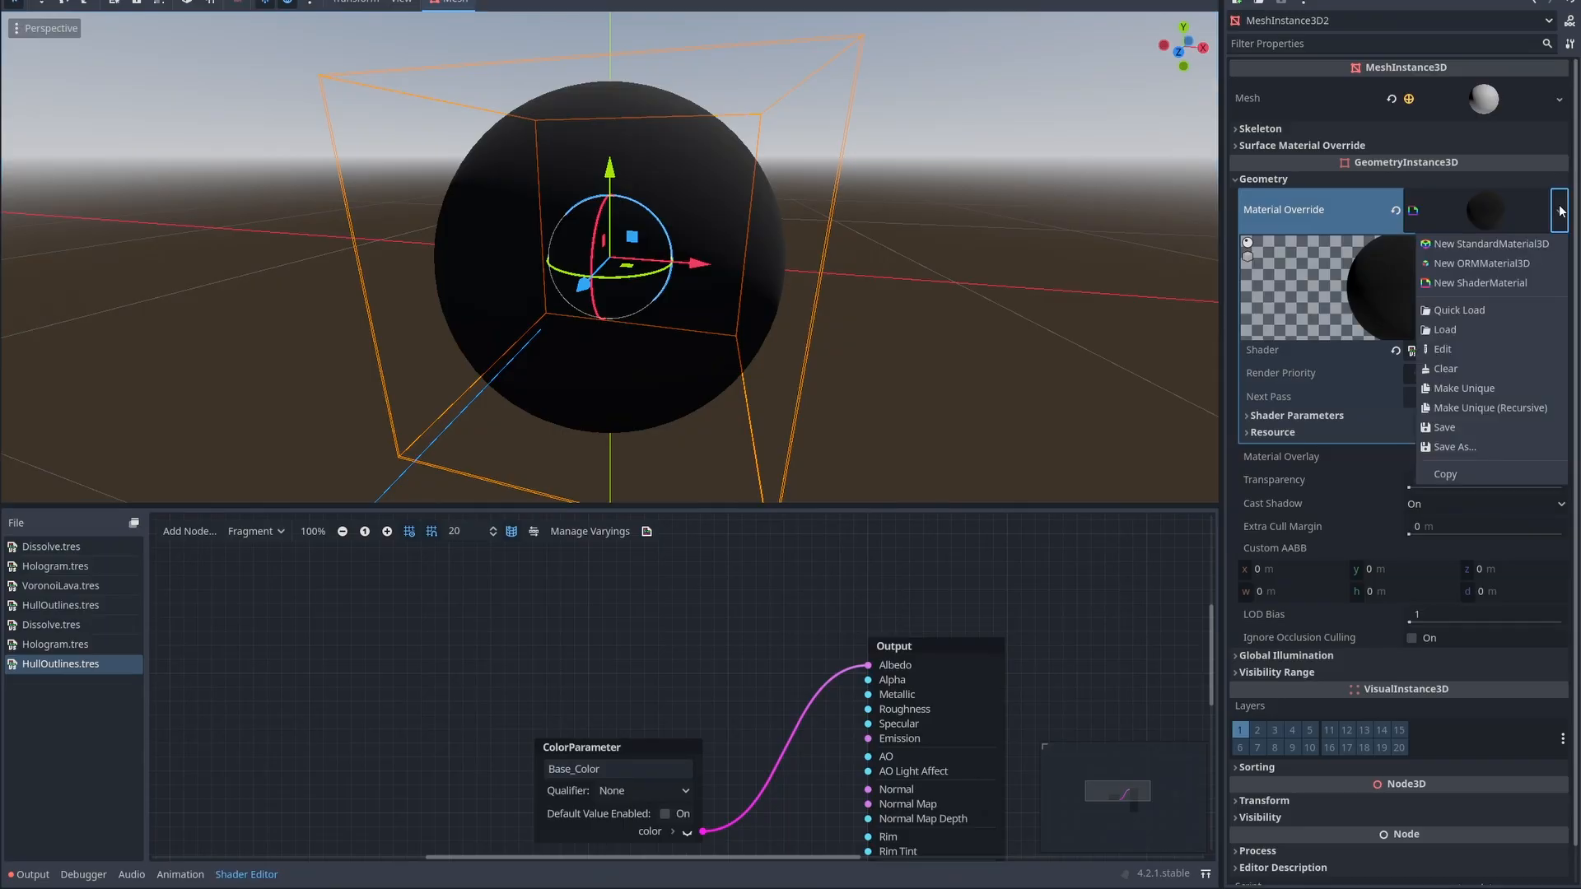
pyautogui.click(1490, 240)
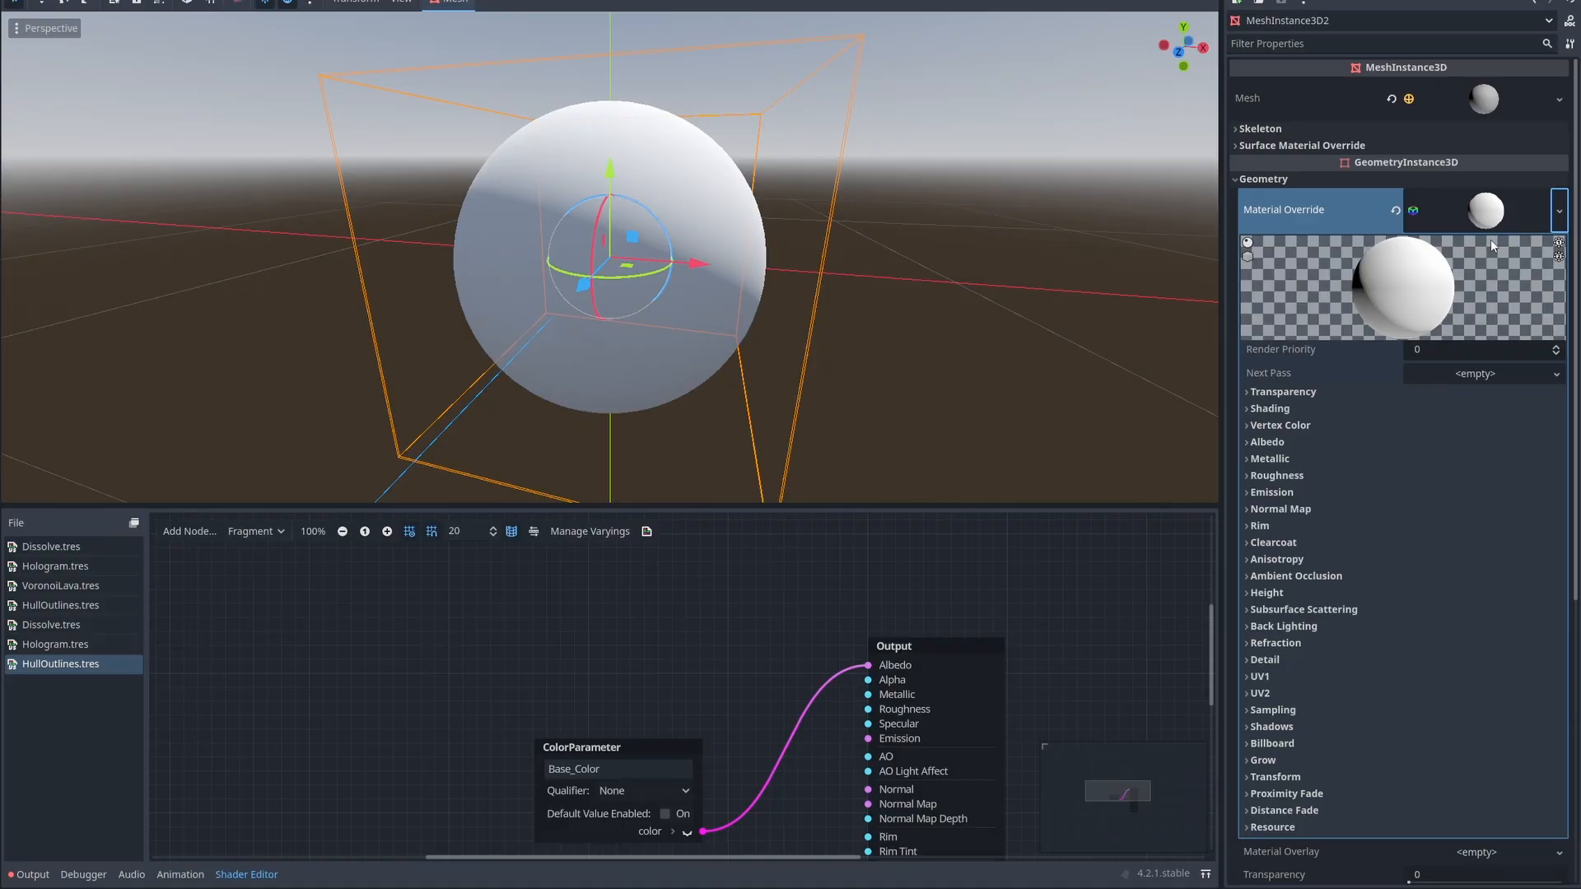
pyautogui.click(1489, 212)
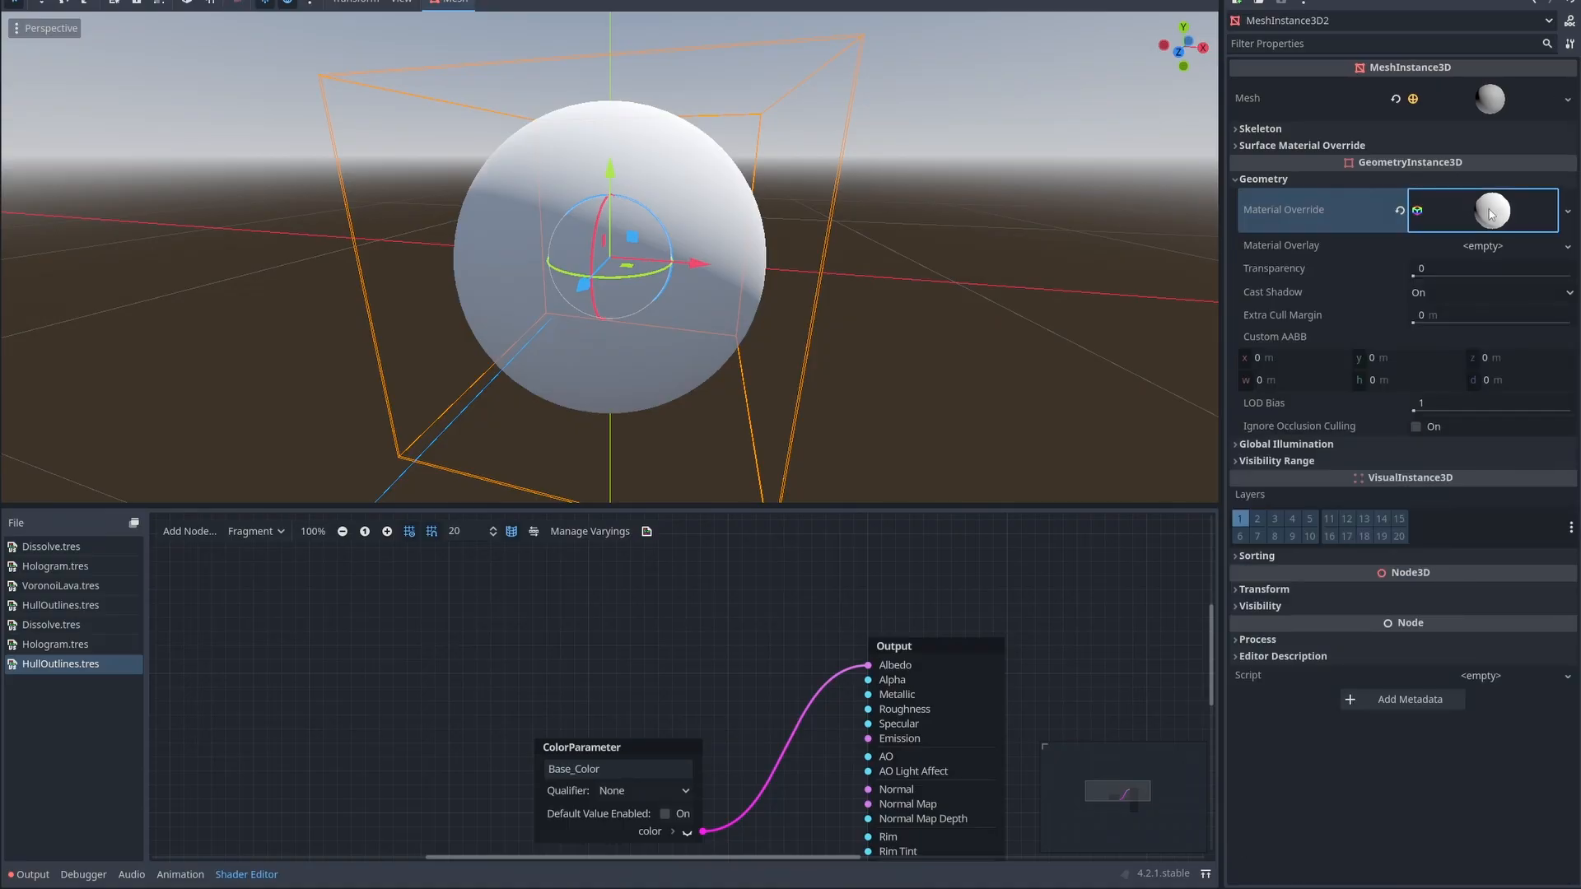
pyautogui.click(1488, 212)
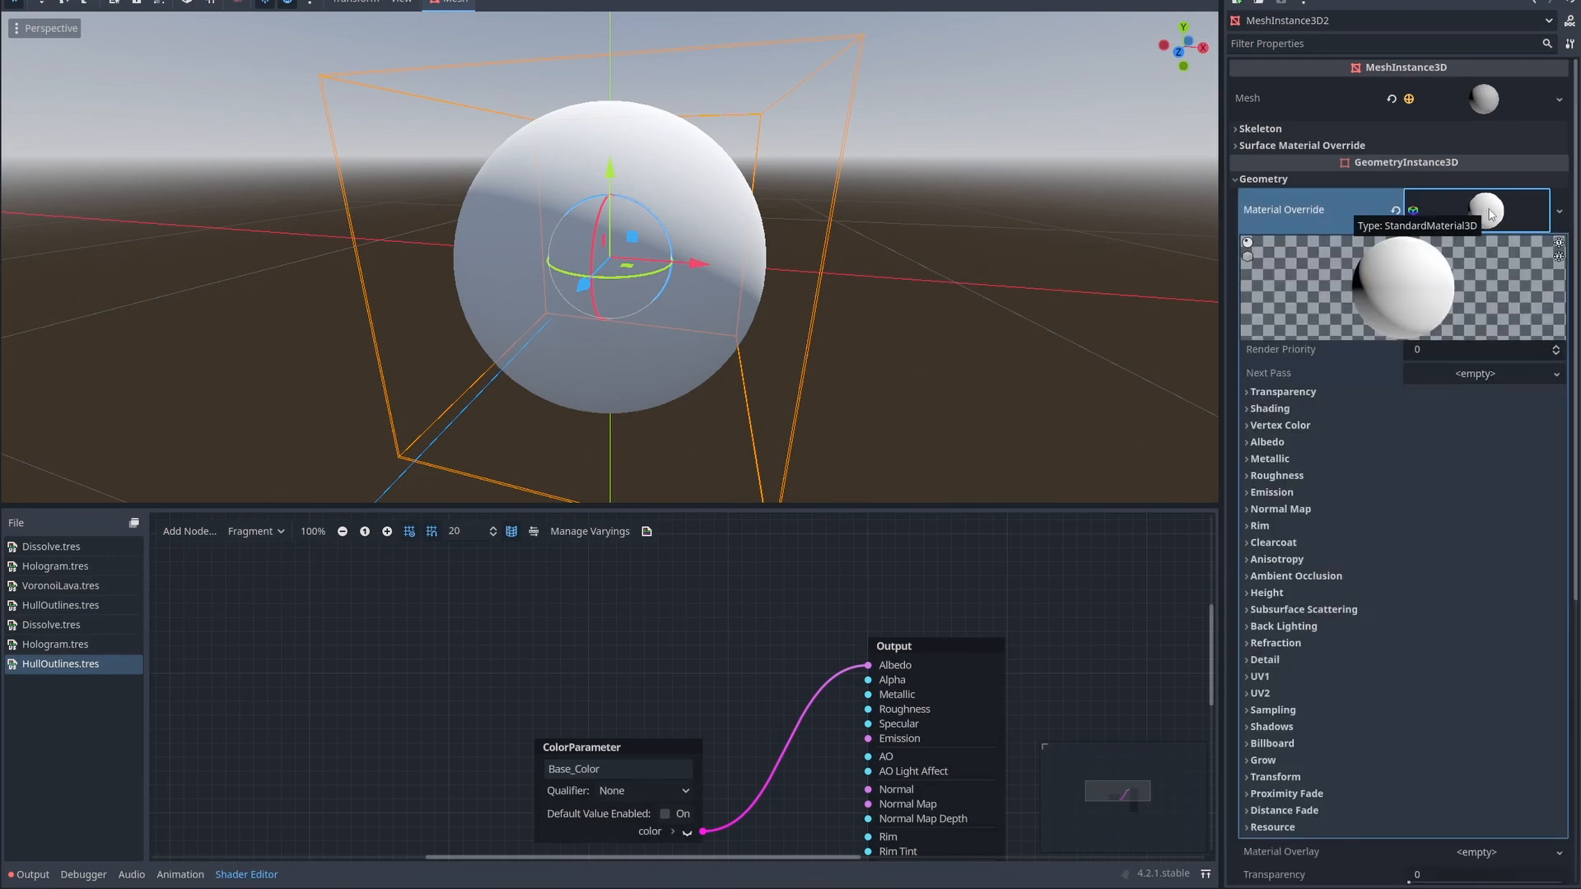
# Step: Give the standard material a new ShaderMaterial as its Next Pass and assign HullOutlines.tres as that pass's shader
pyautogui.click(1557, 375)
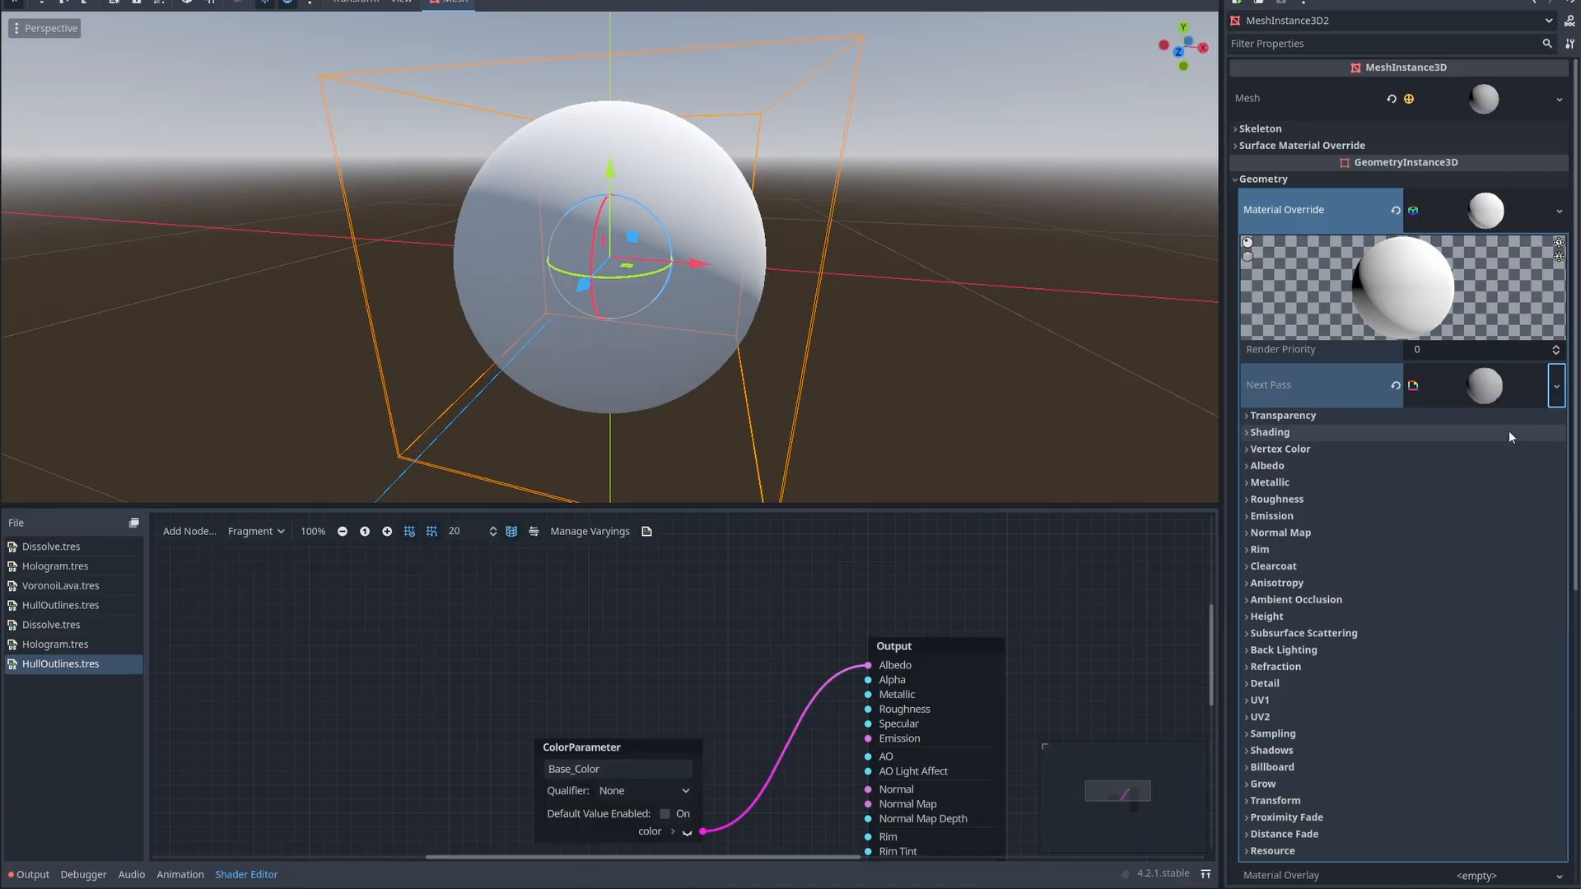
pyautogui.click(1485, 377)
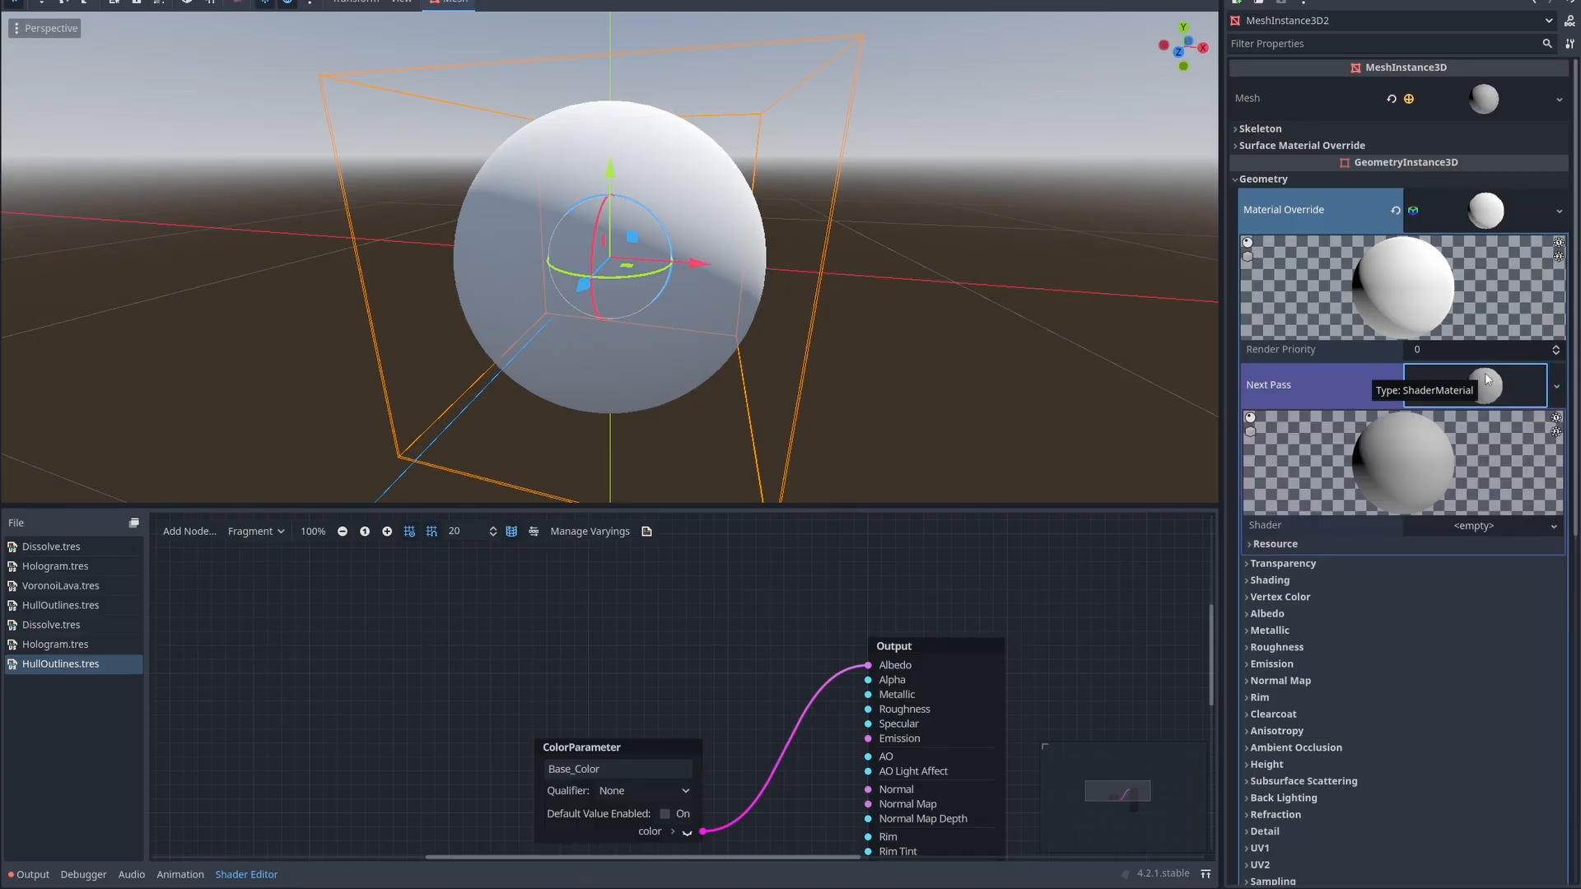
pyautogui.moveTo(61, 664); pyautogui.dragTo(1474, 527)
pyautogui.click(1474, 527)
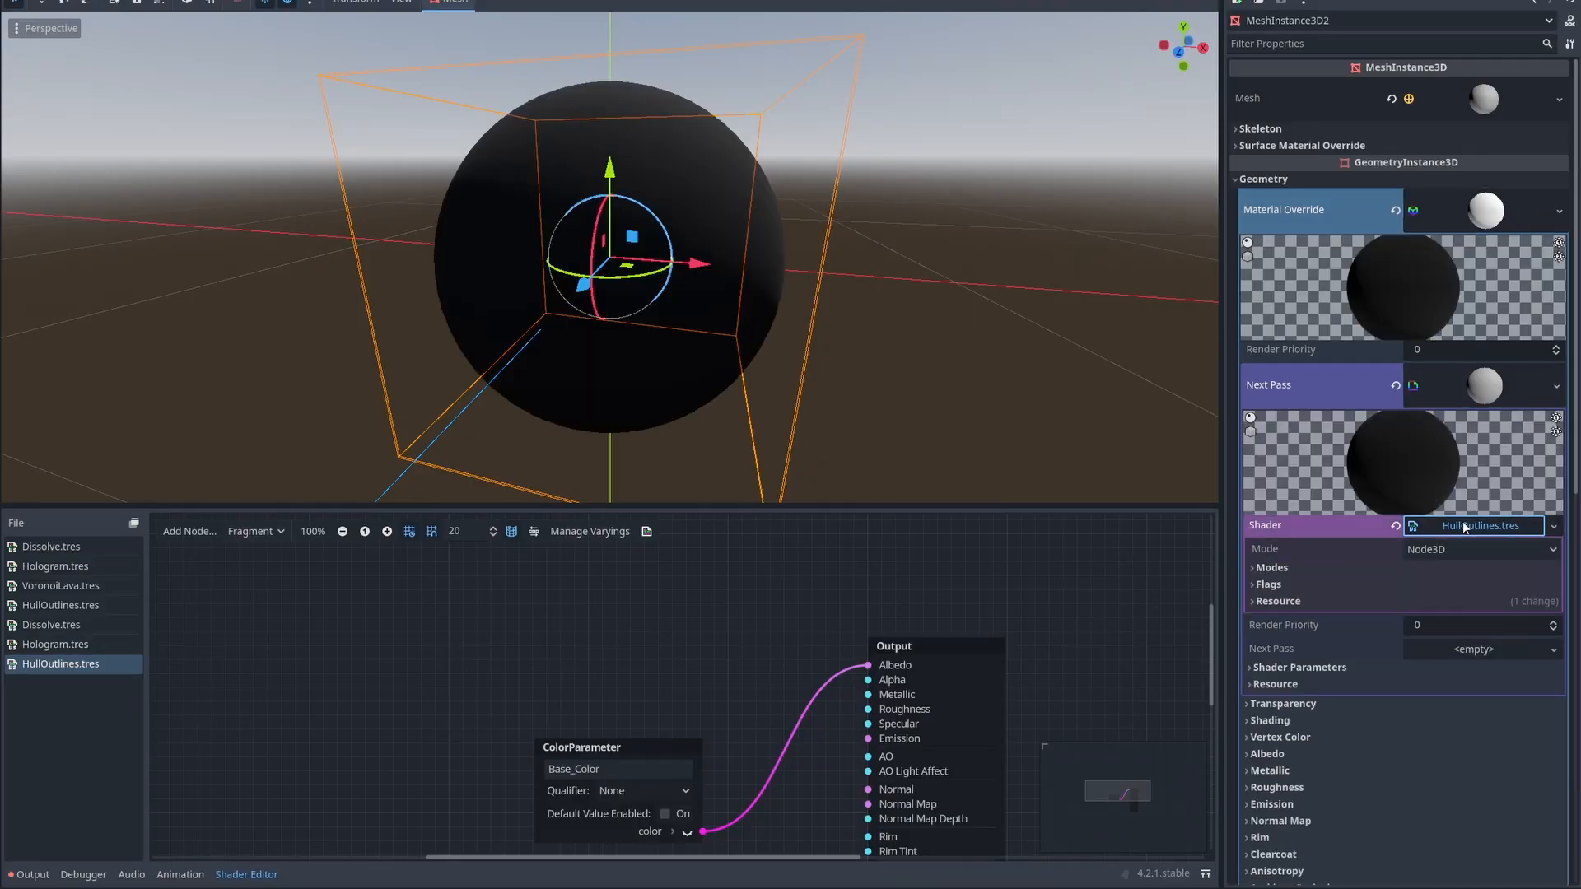
# Step: Set the HullOutlines shader's Cull mode to Front and look at the sphere from a slightly different angle
pyautogui.click(1250, 567)
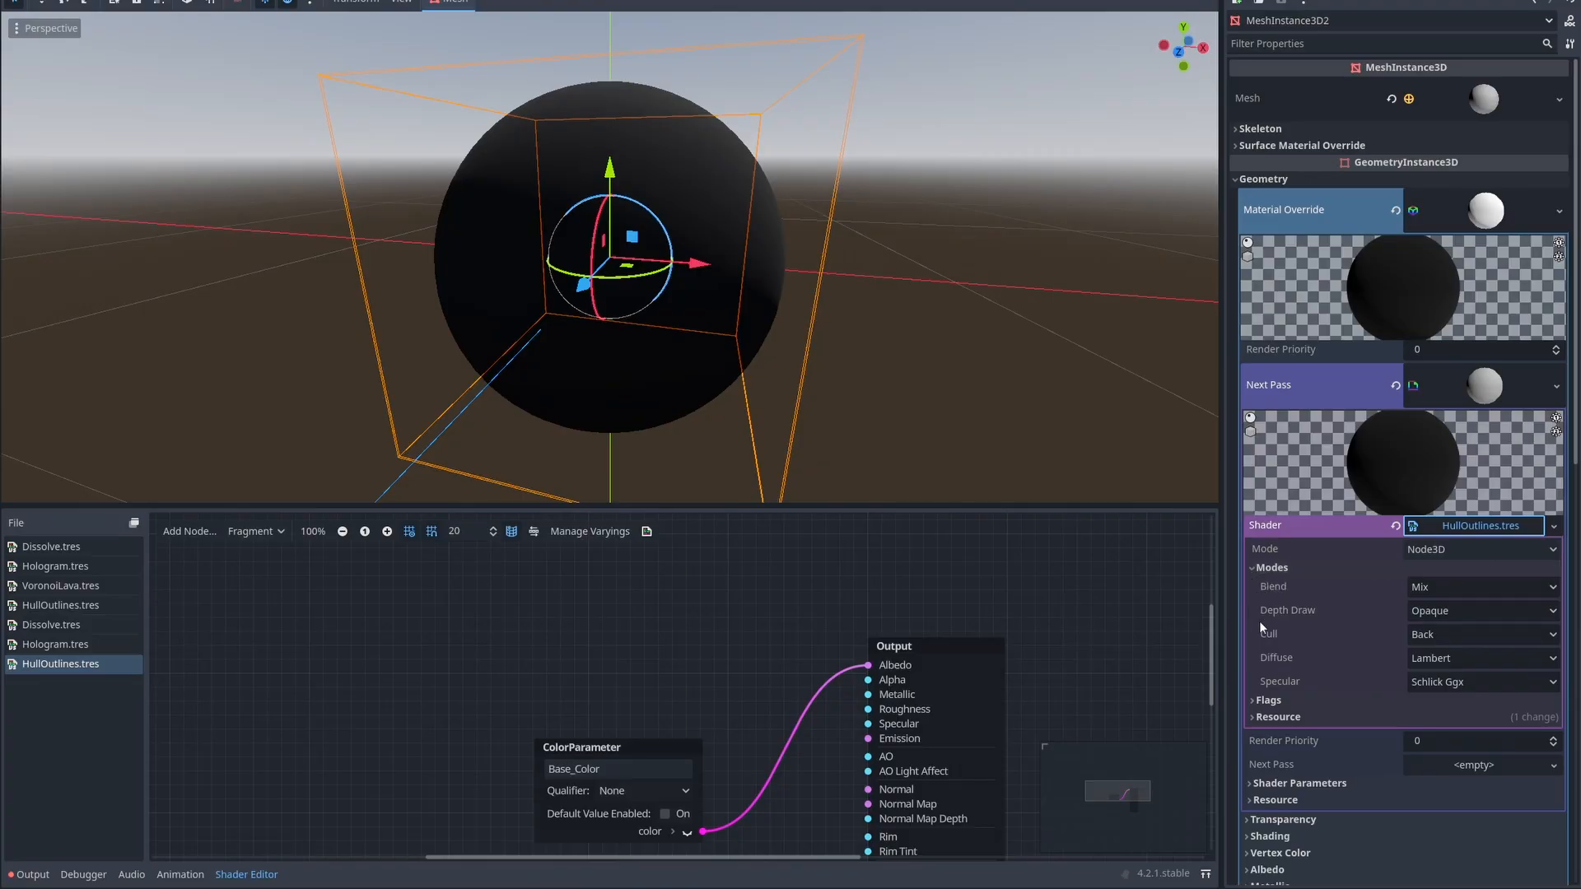
pyautogui.click(1460, 636)
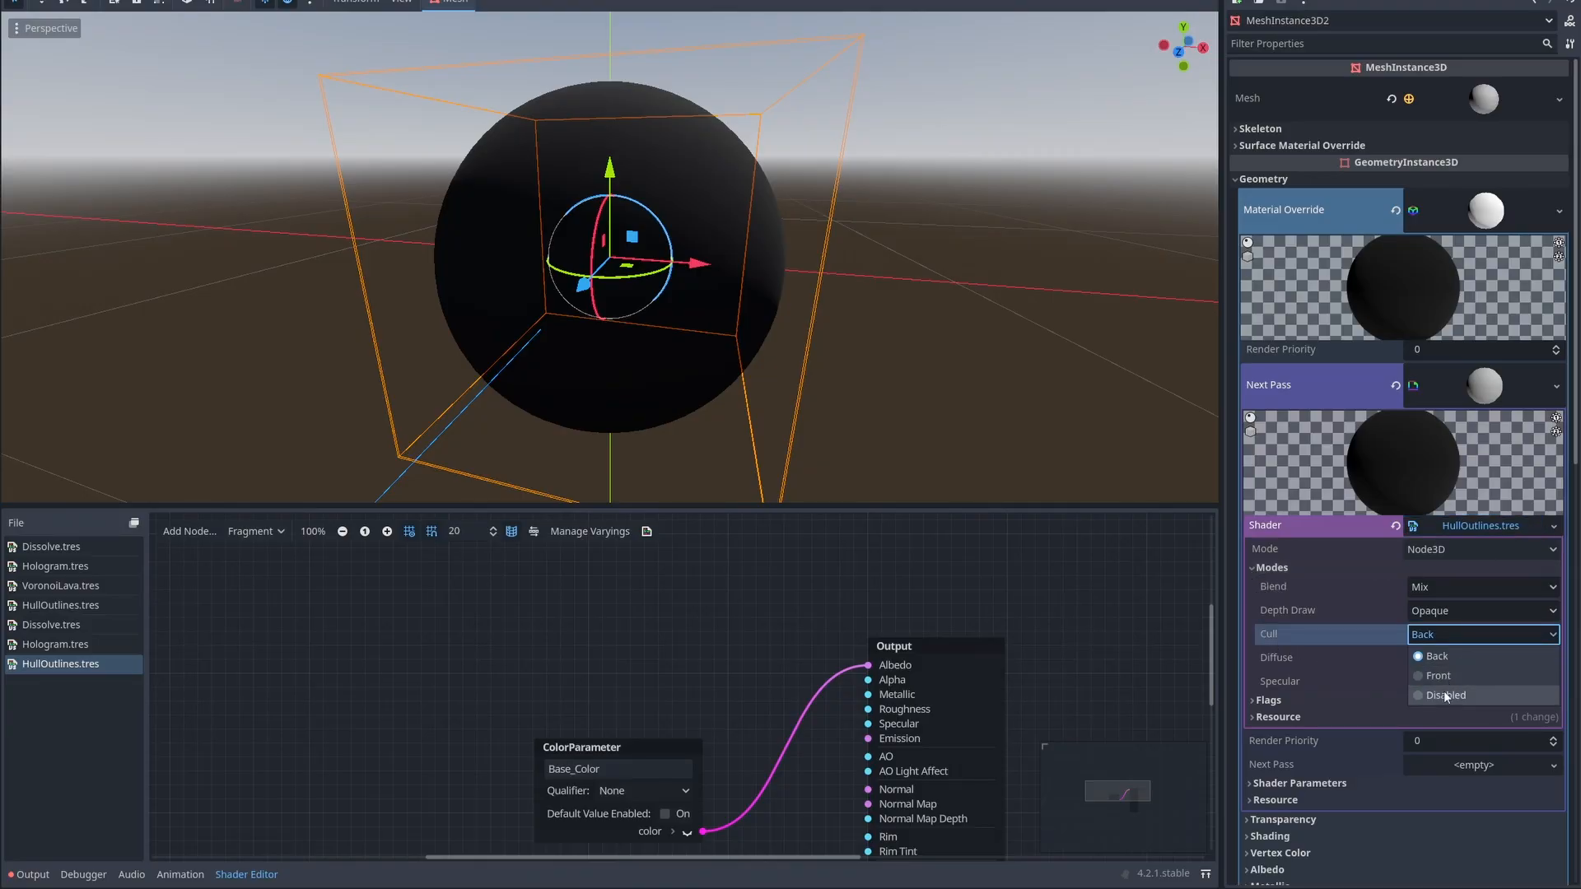
pyautogui.press('Escape')
pyautogui.moveTo(906, 370); pyautogui.dragTo(856, 337, button='right')
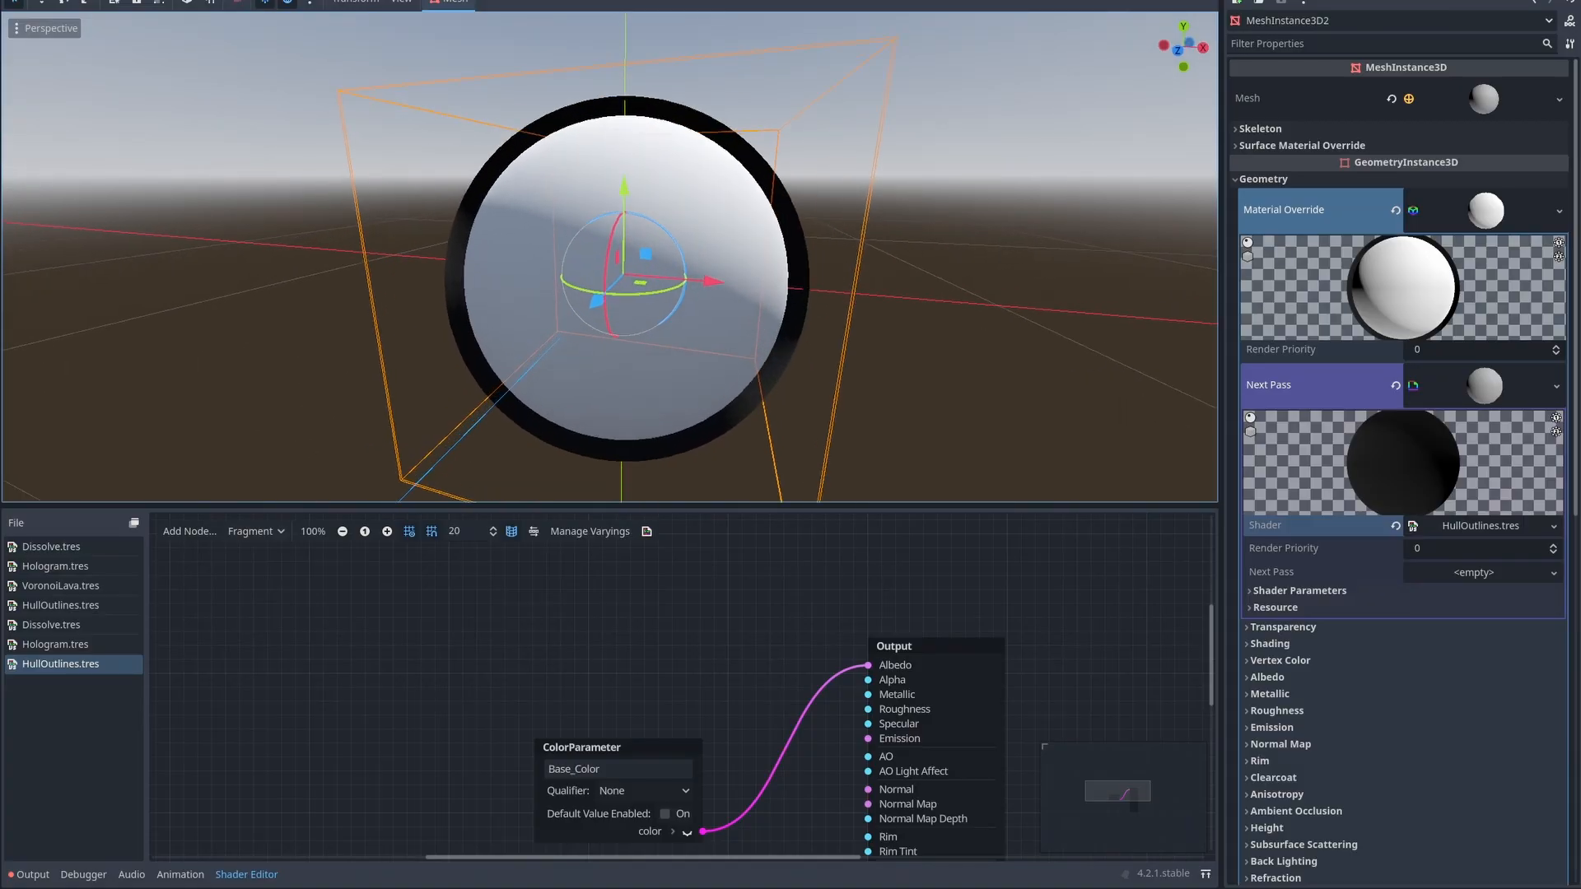
# Step: Reduce the Outline Size in the Next Pass material's shader parameters
pyautogui.click(1249, 590)
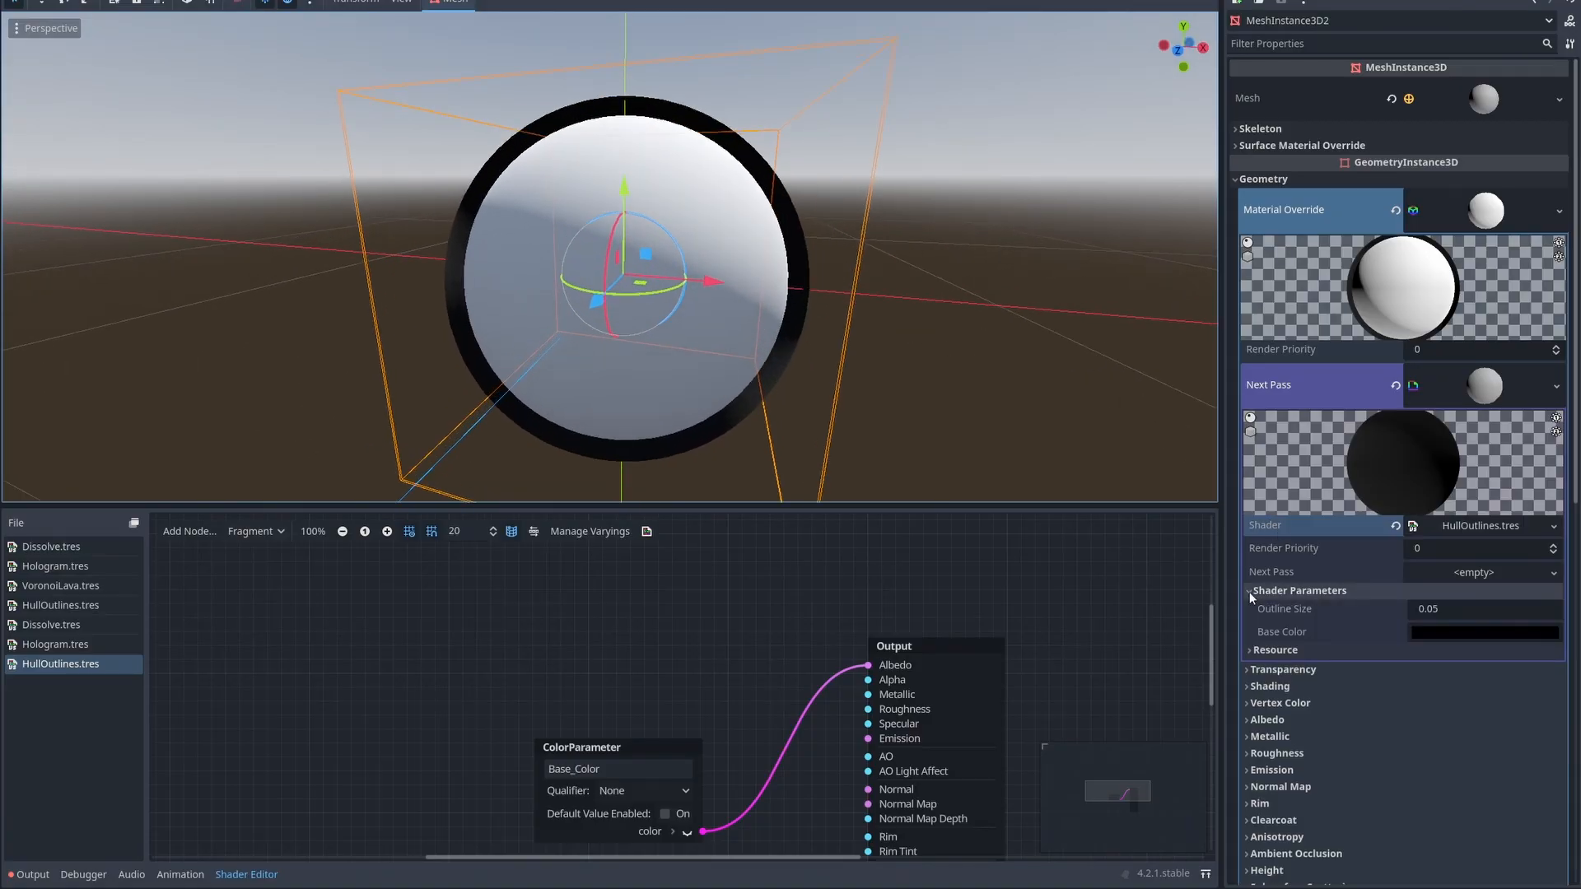
pyautogui.click(1443, 611)
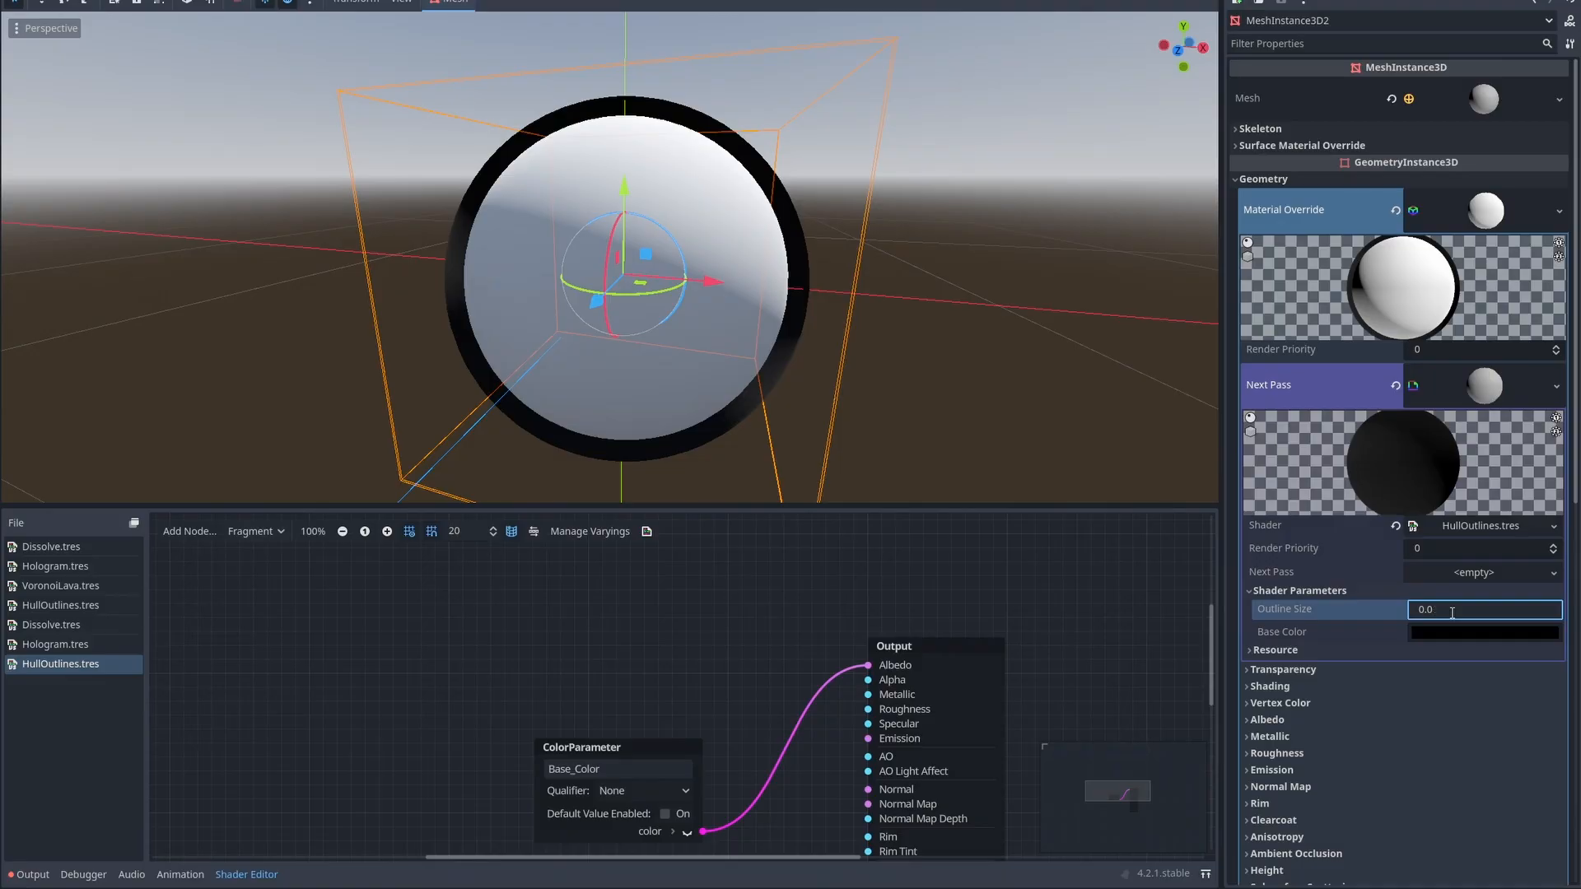
pyautogui.press('Return')
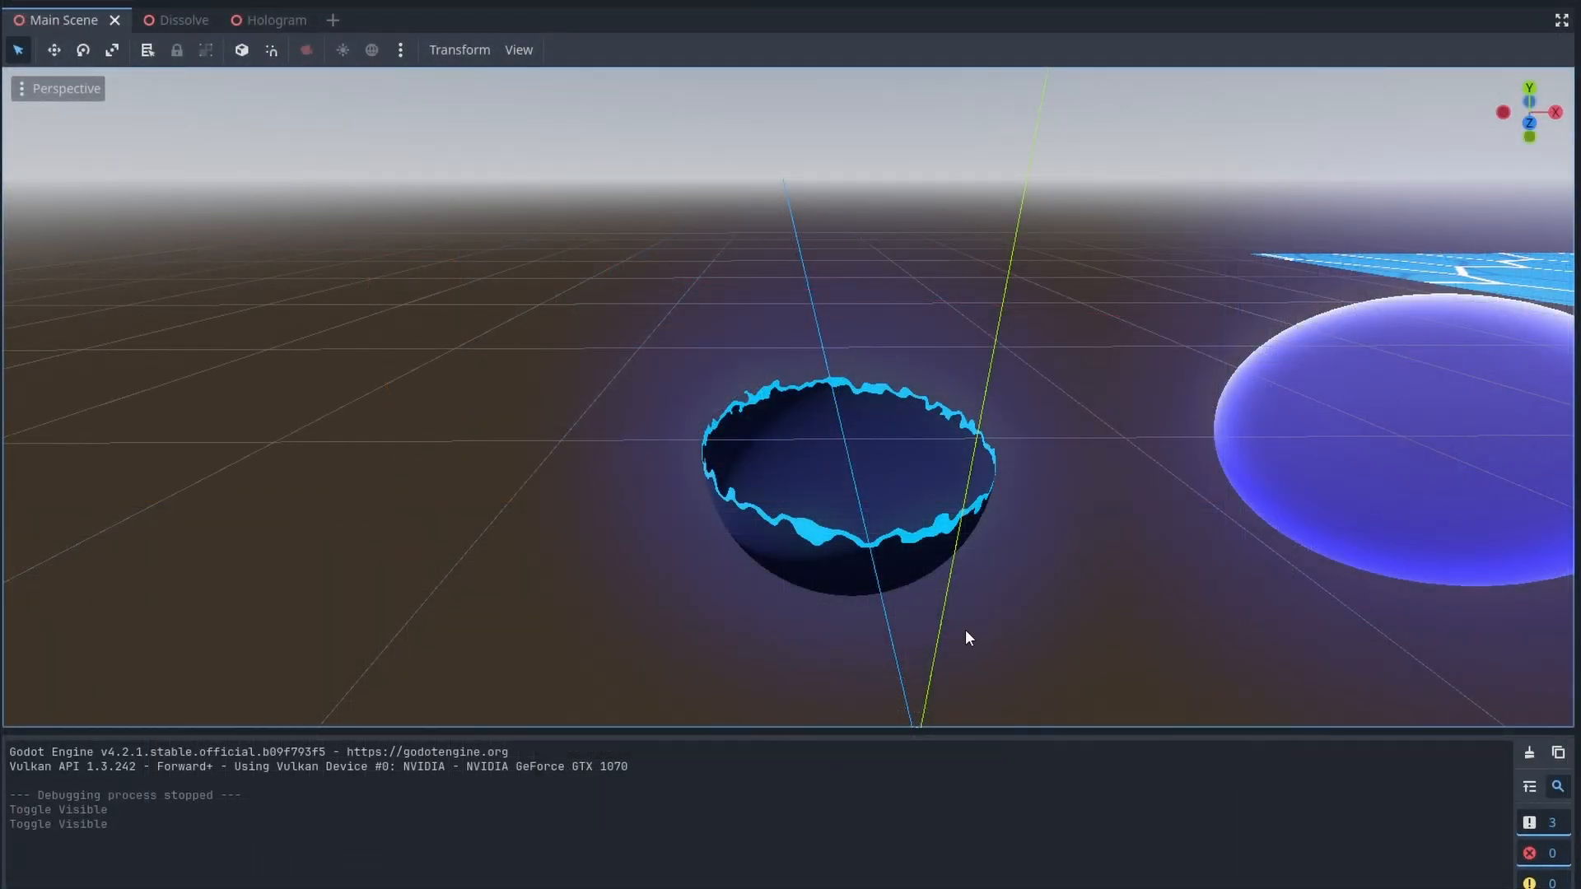
# Step: Examine the dissolve, hologram, outline and Voronoi shader objects side by side in the main scene
pyautogui.moveTo(1073, 583); pyautogui.dragTo(1194, 725, button='middle')
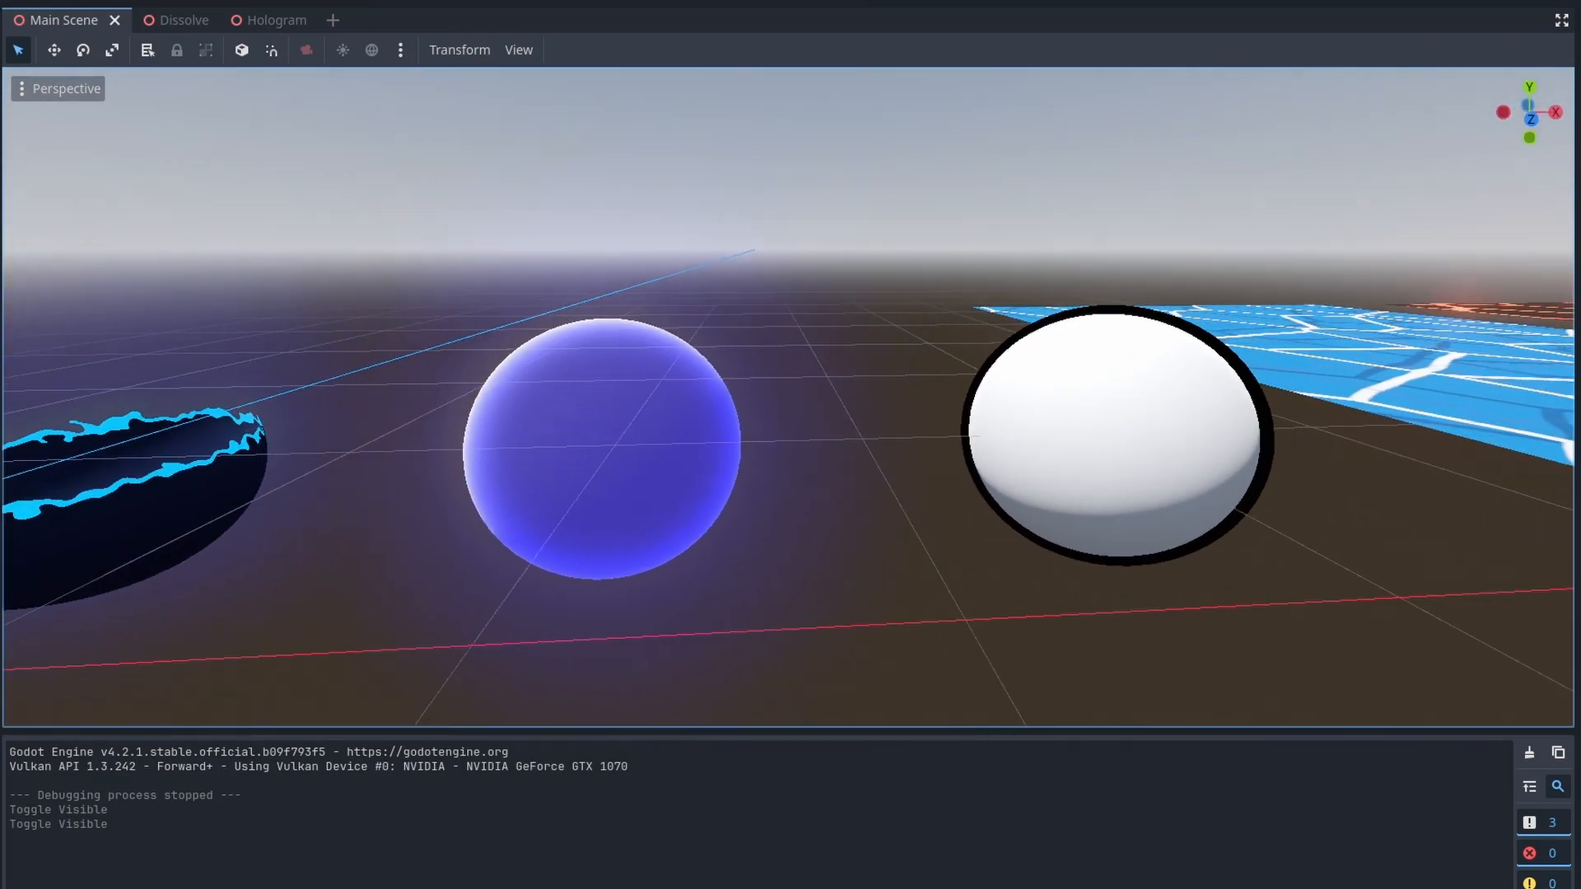
pyautogui.press('d')
pyautogui.press('d')
pyautogui.moveTo(788, 397); pyautogui.dragTo(840, 444, button='right')
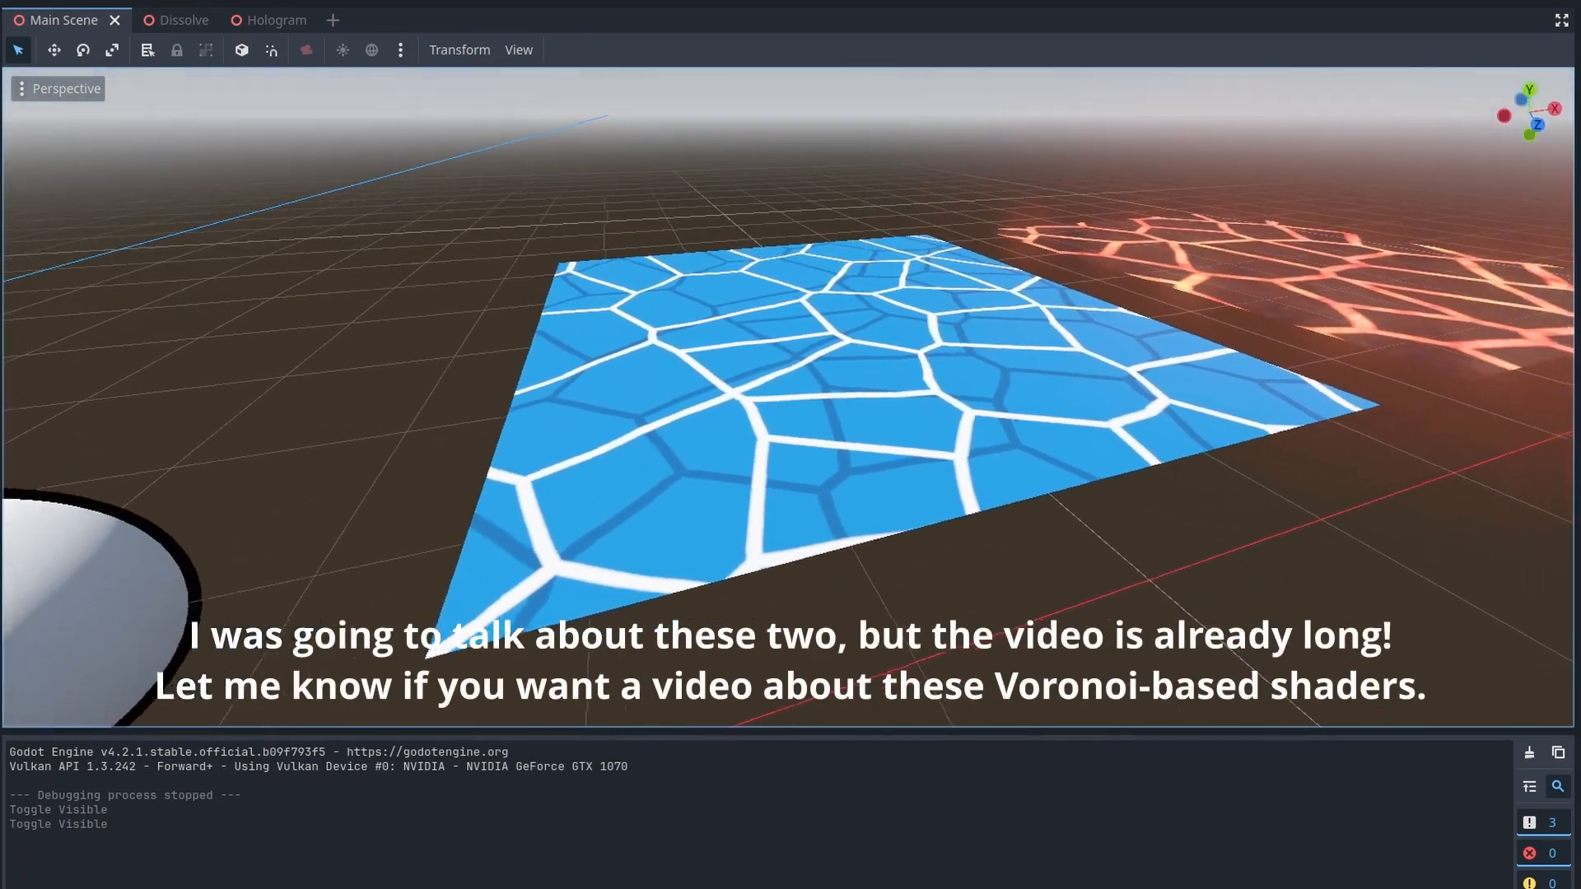
pyautogui.moveTo(791, 395); pyautogui.dragTo(247, 462, button='middle')
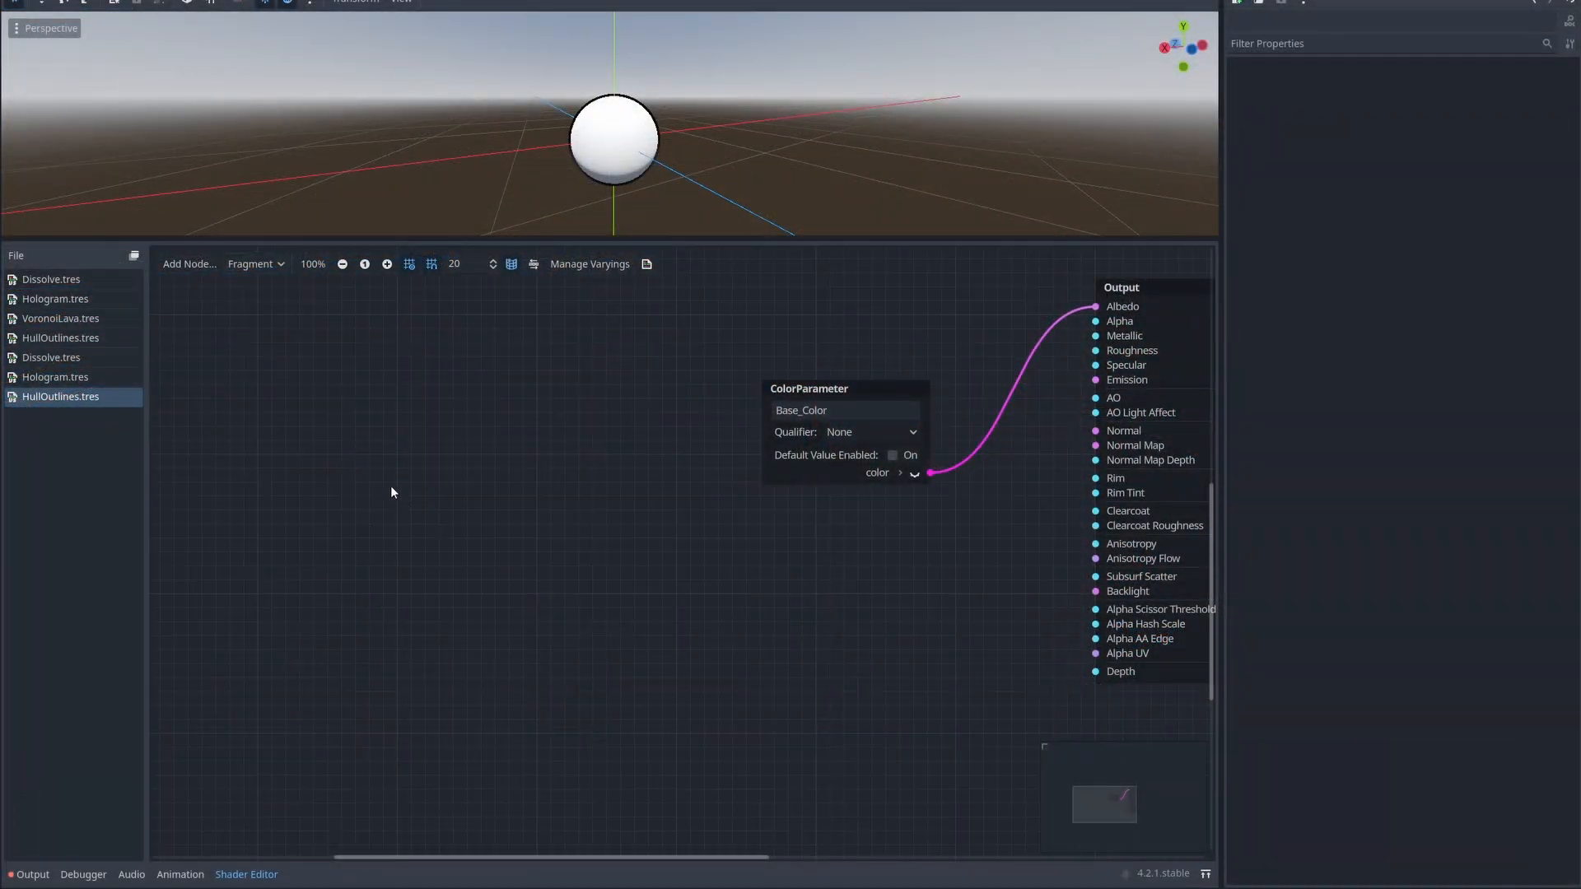
# Step: Search the shader nodes for "multiply" and look through the scalar and vector Multiply operators
pyautogui.rightClick(367, 461)
pyautogui.write('multiply')
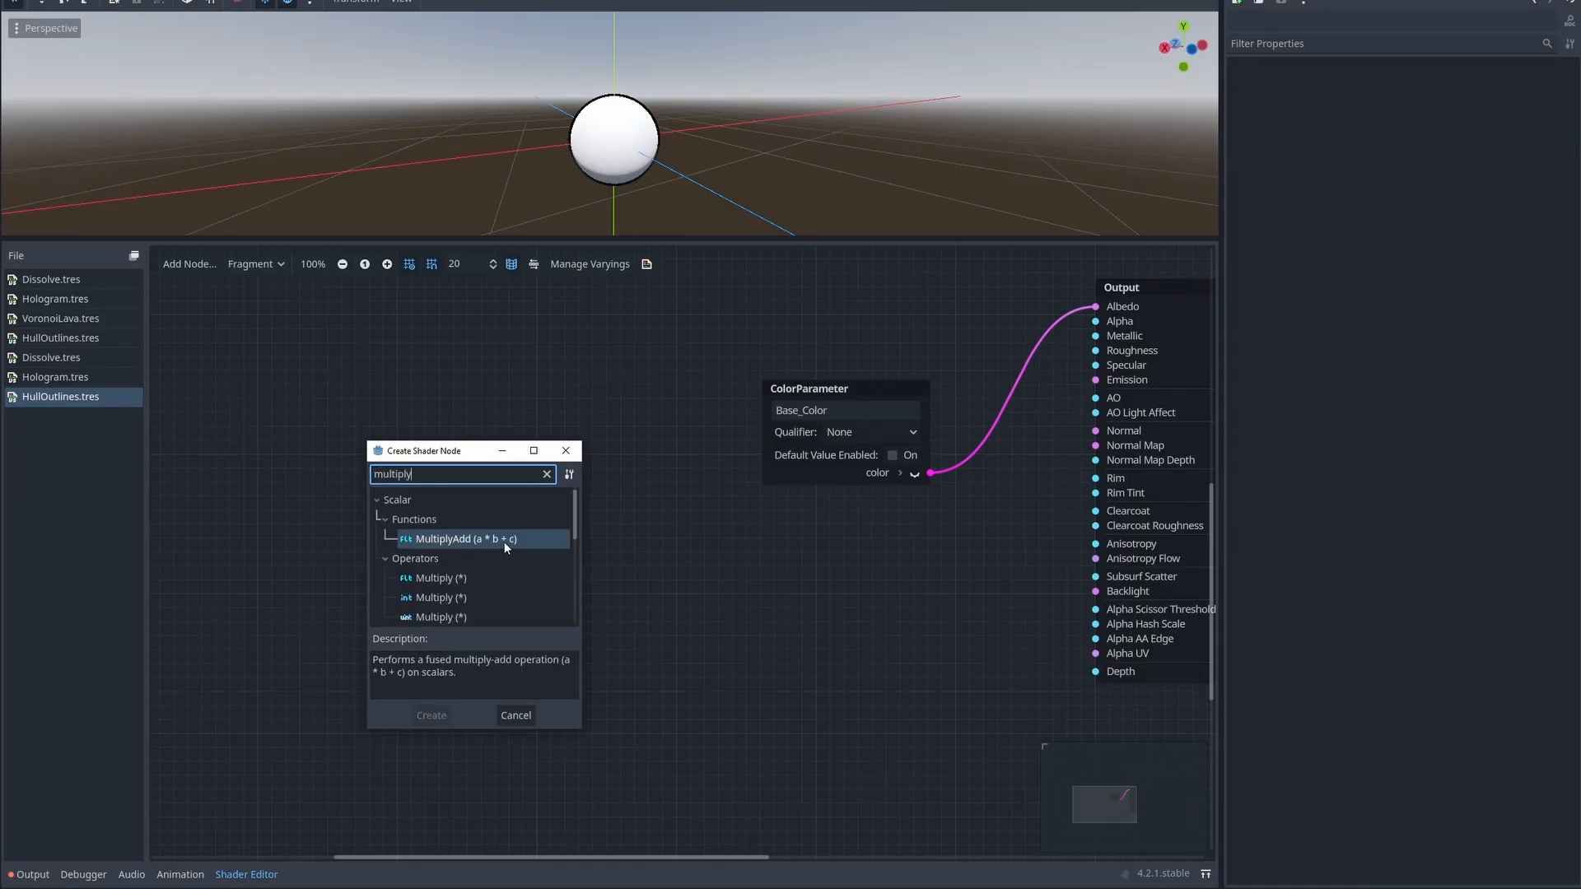
pyautogui.scroll(1, 458, 524)
pyautogui.click(457, 546)
pyautogui.click(477, 583)
pyautogui.scroll(-2, 494, 576)
pyautogui.click(487, 575)
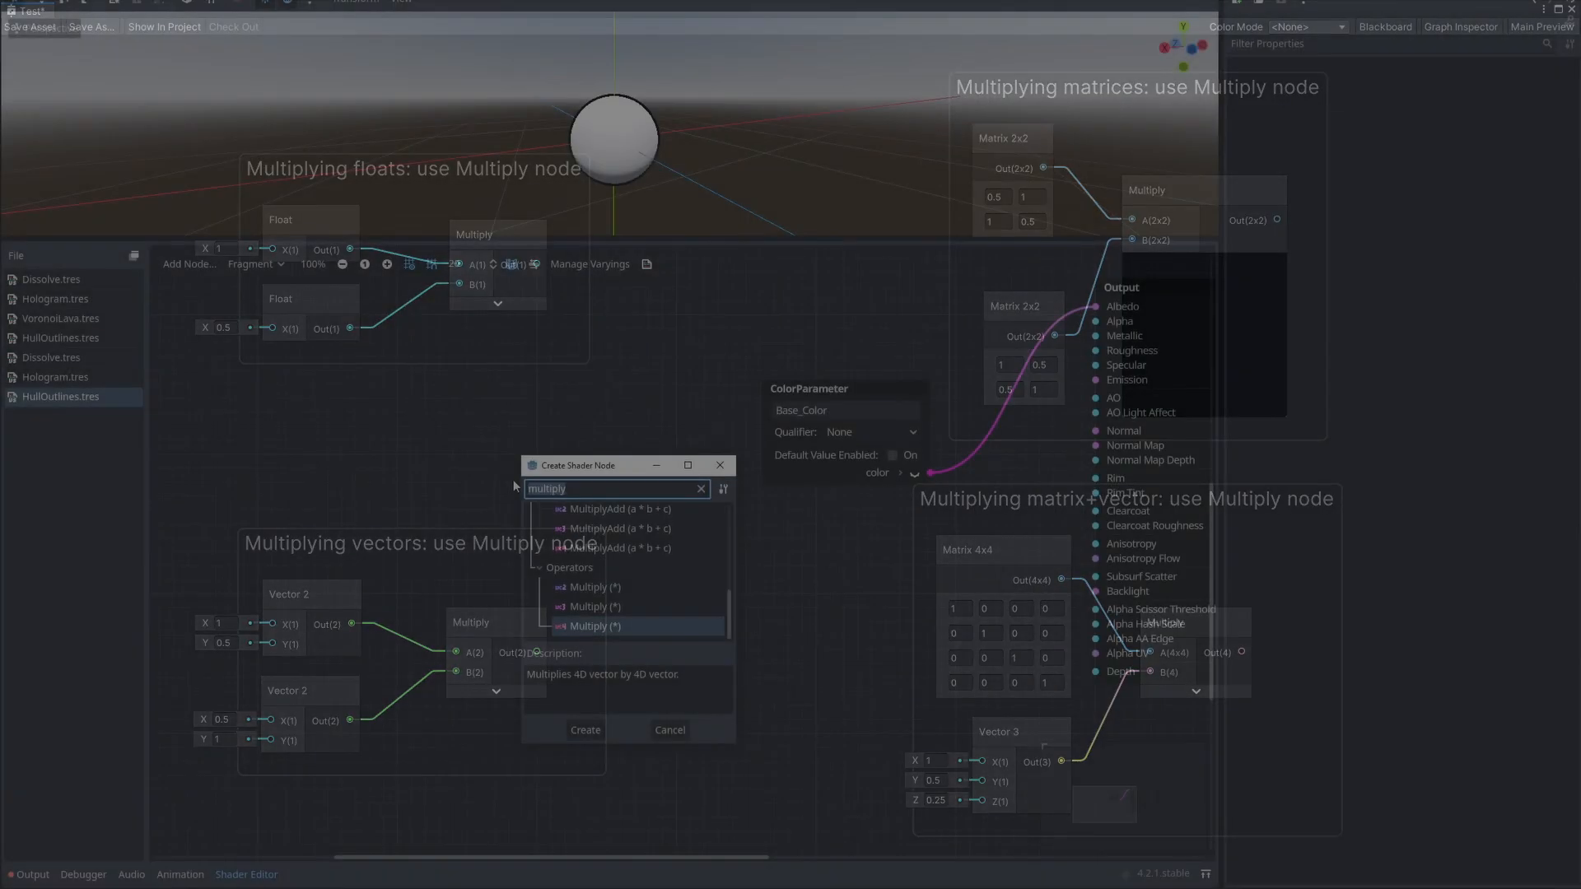
# Step: Search the shader nodes for "transformvect" to find the operator that multiplies a vector by a transform
pyautogui.press('BackSpace')
pyautogui.write('transform')
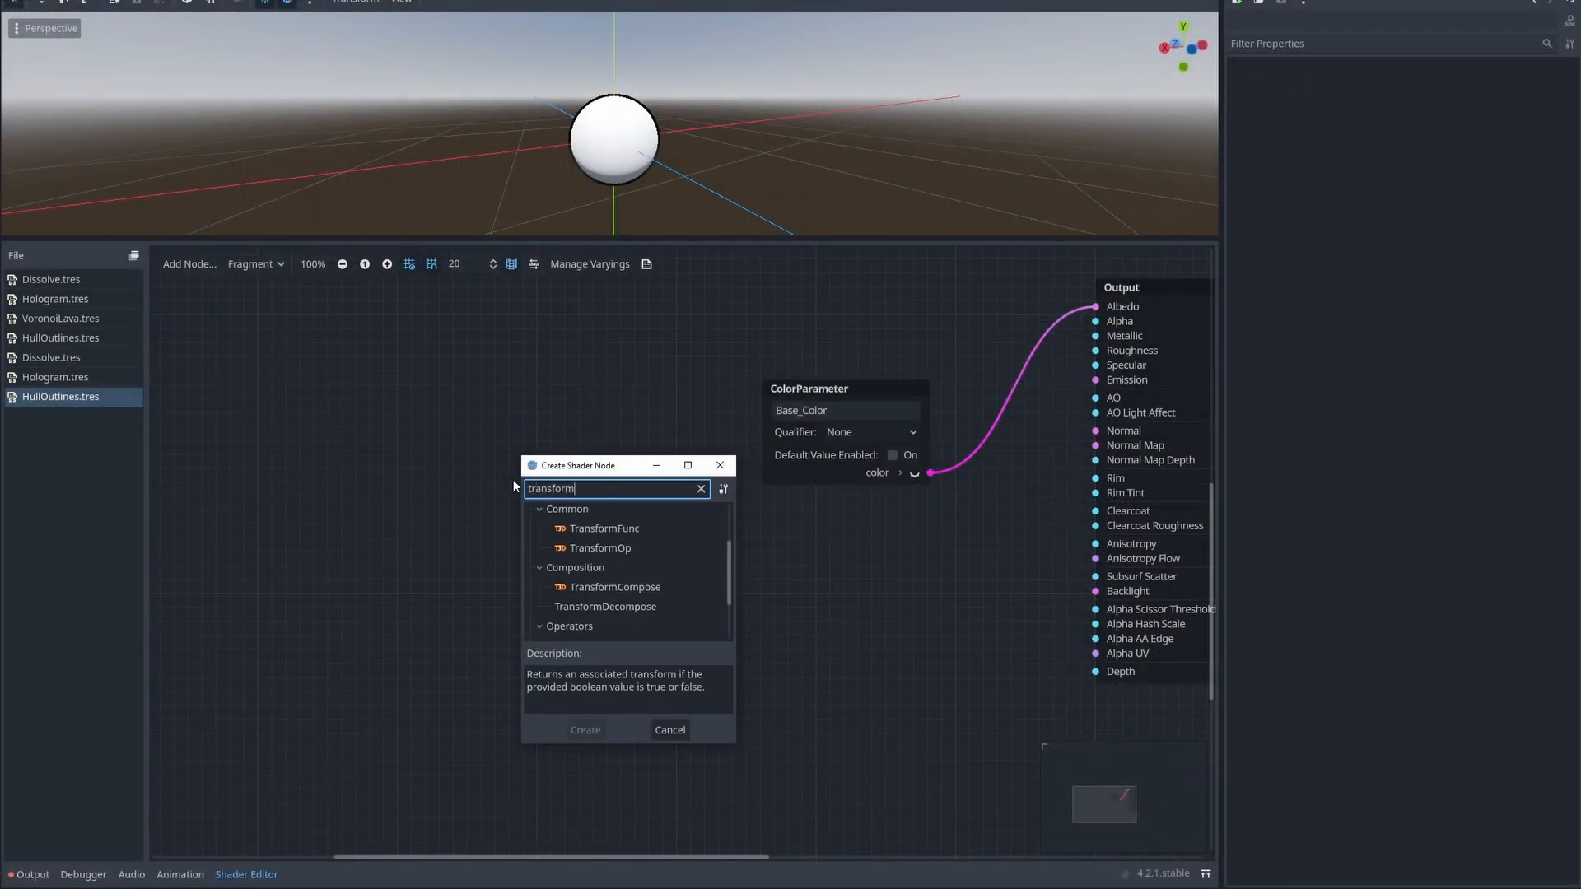
pyautogui.write('vect')
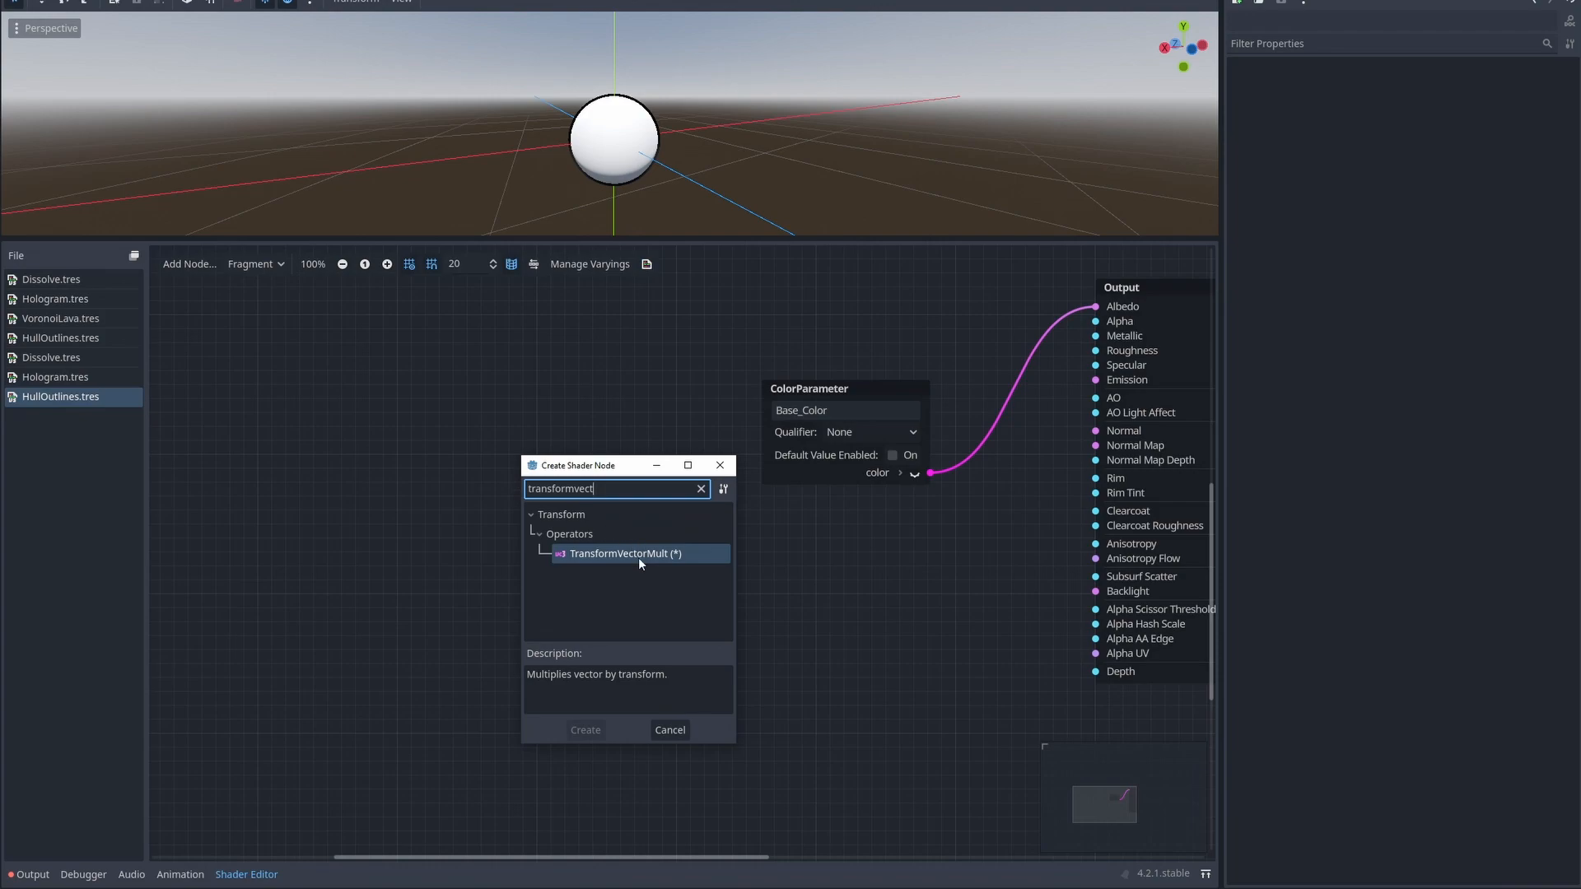